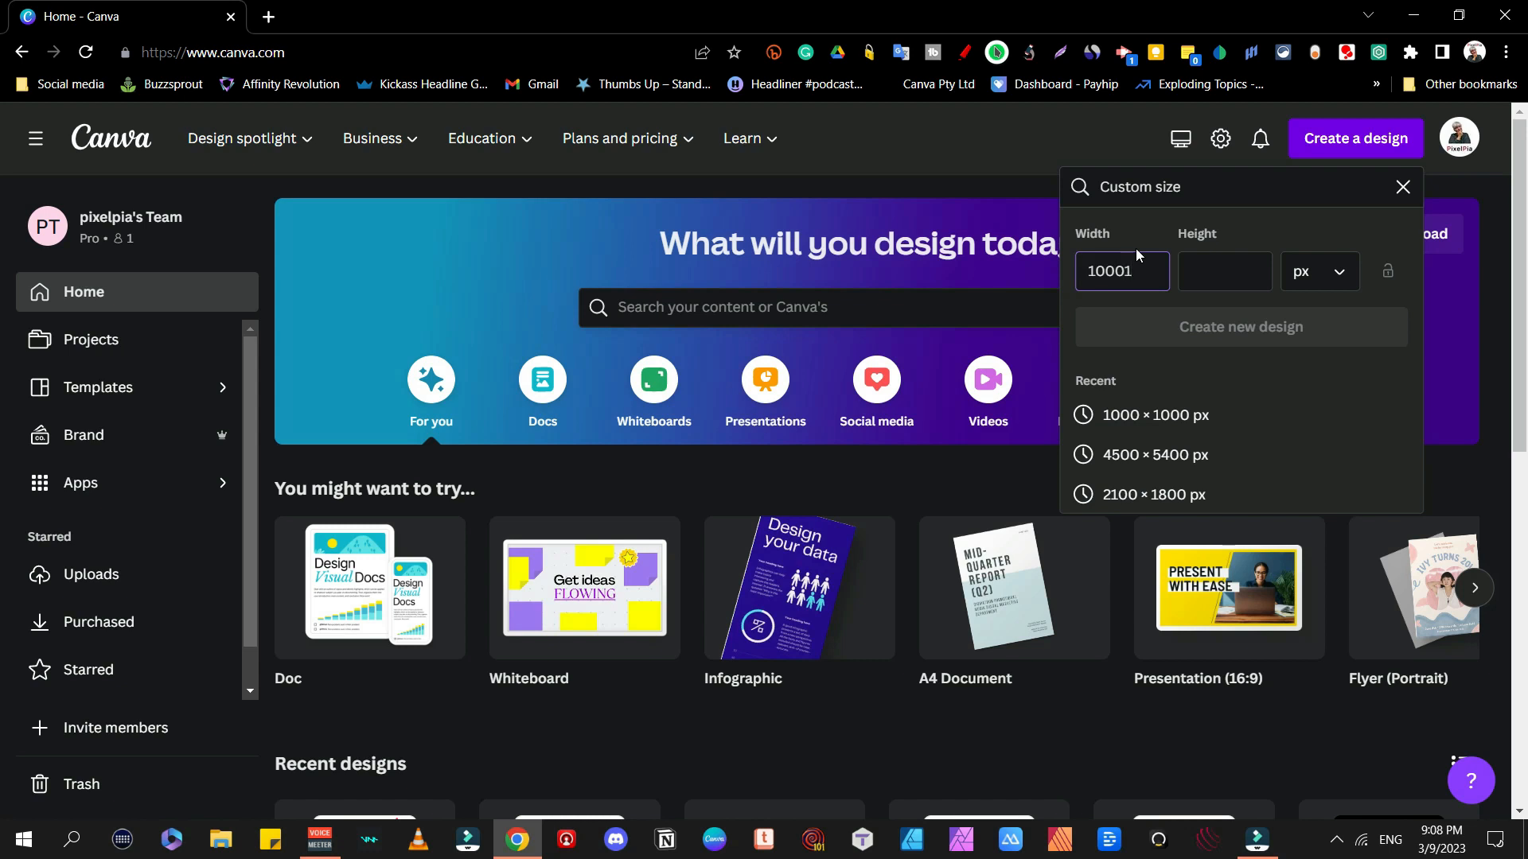
# Step: Create a new 1000 × 1000 px custom-size design
pyautogui.press('Return')
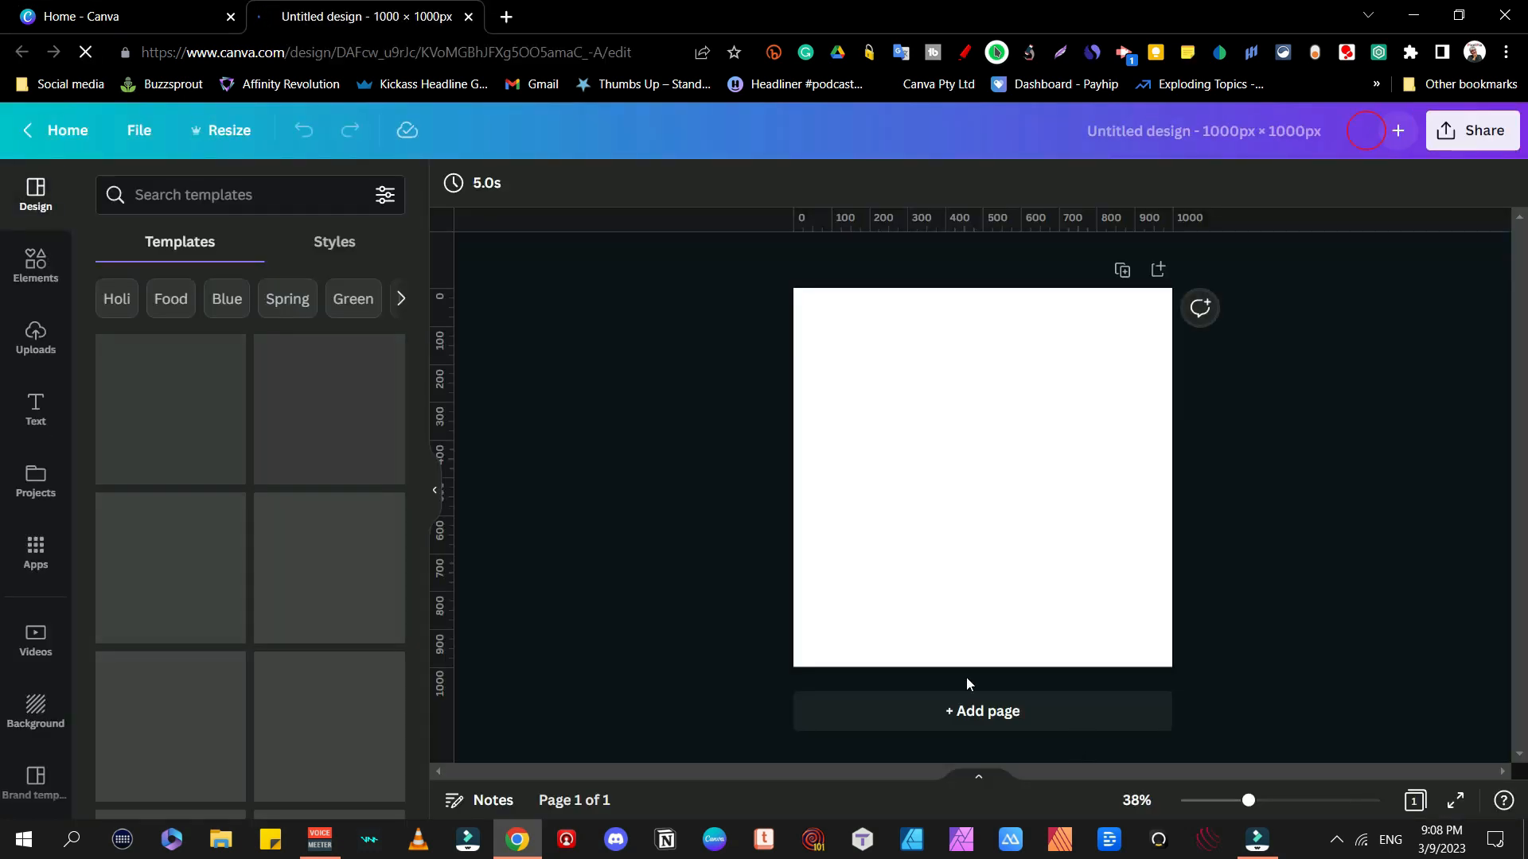
# Step: Search Elements for 'grid' and add a five-frame grid layout to the page
pyautogui.click(35, 264)
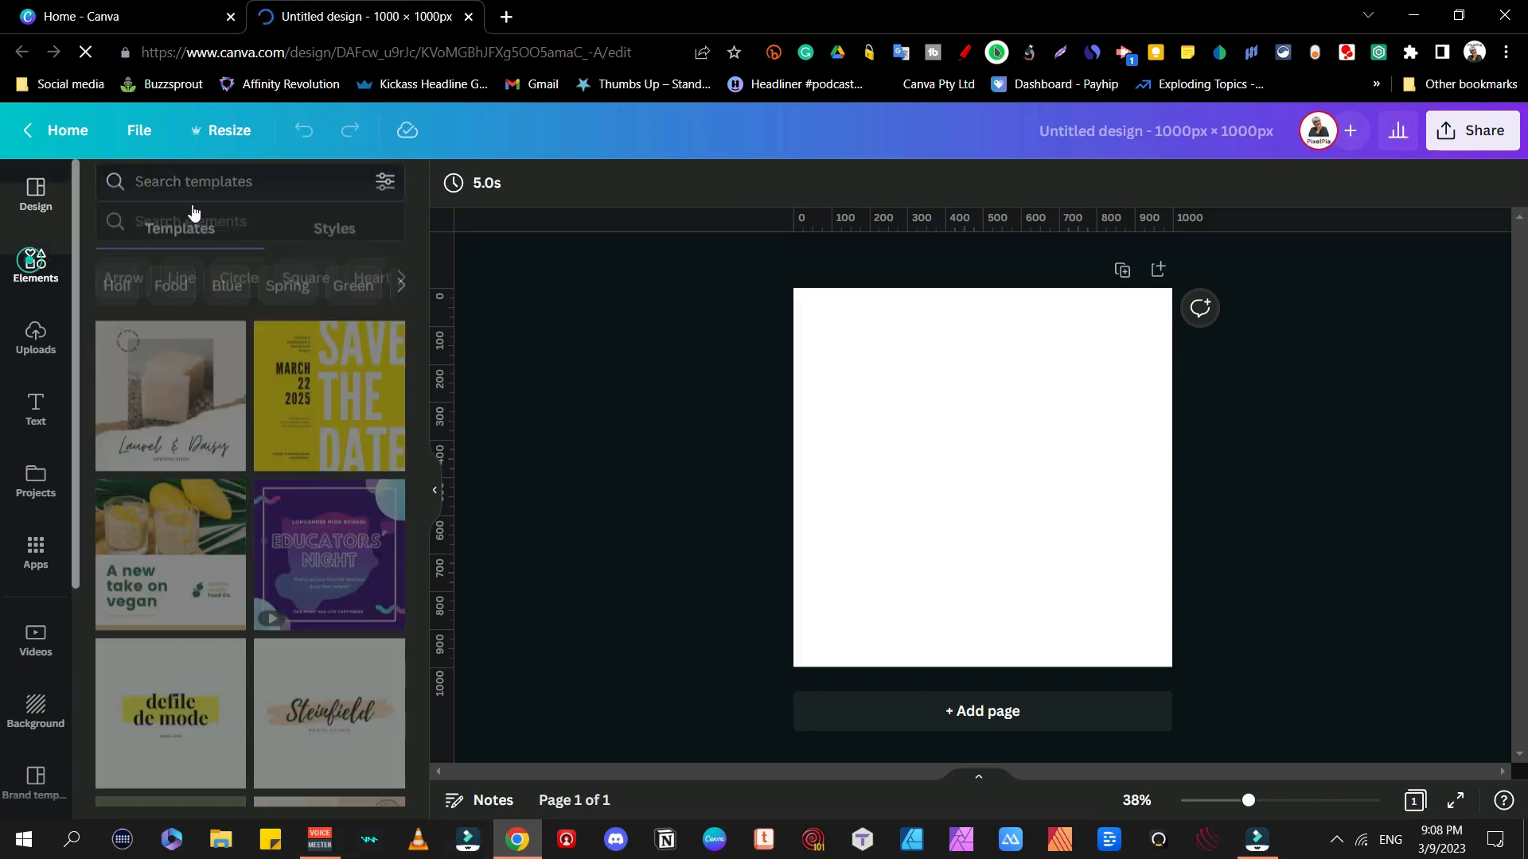
pyautogui.click(166, 185)
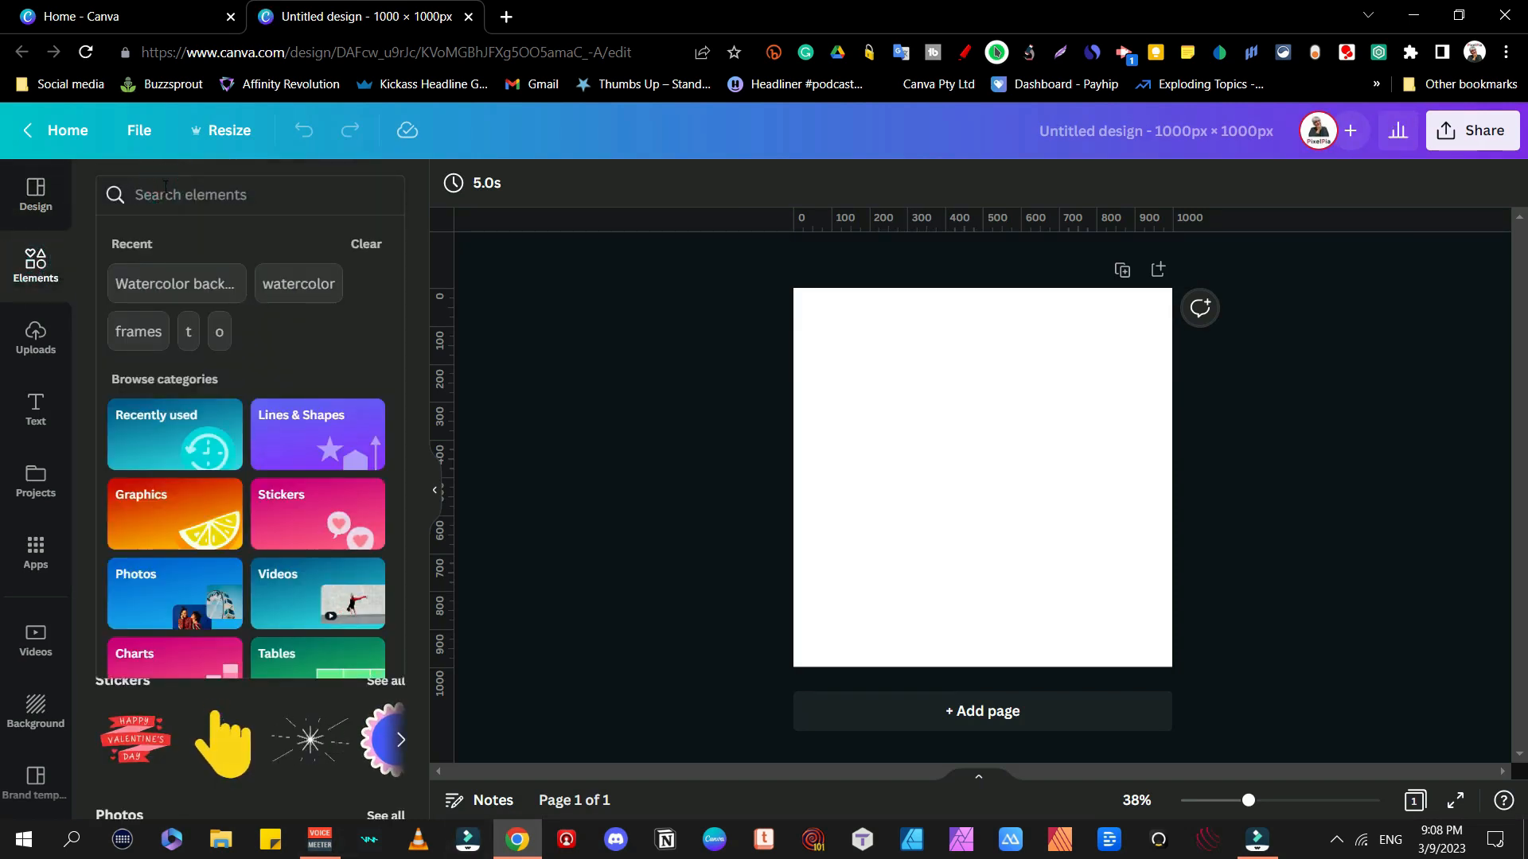
pyautogui.write('grid')
pyautogui.press('Return')
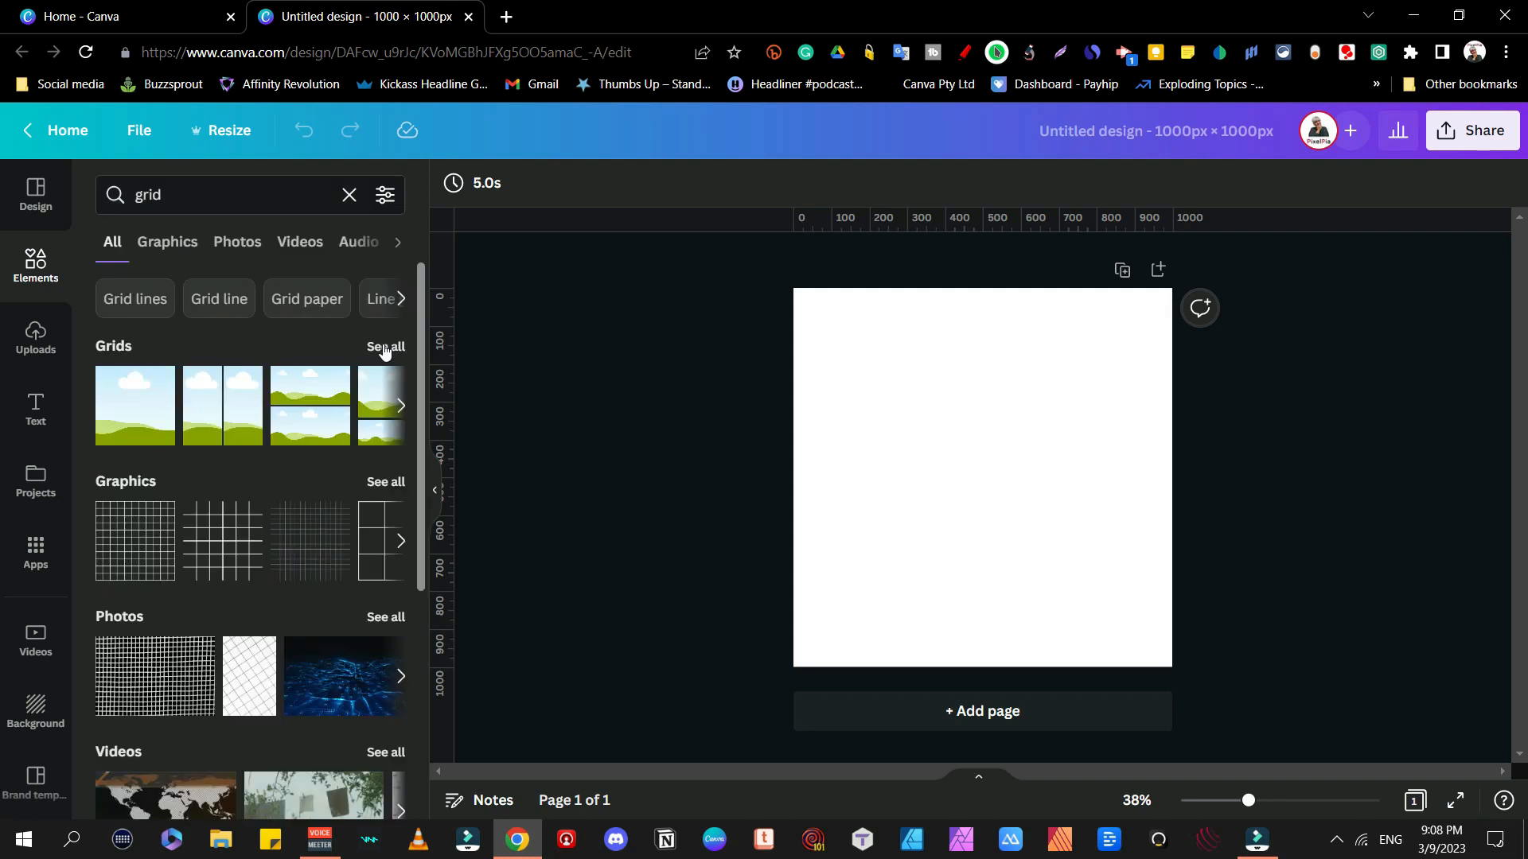
pyautogui.click(382, 344)
pyautogui.scroll(-8, 318, 335)
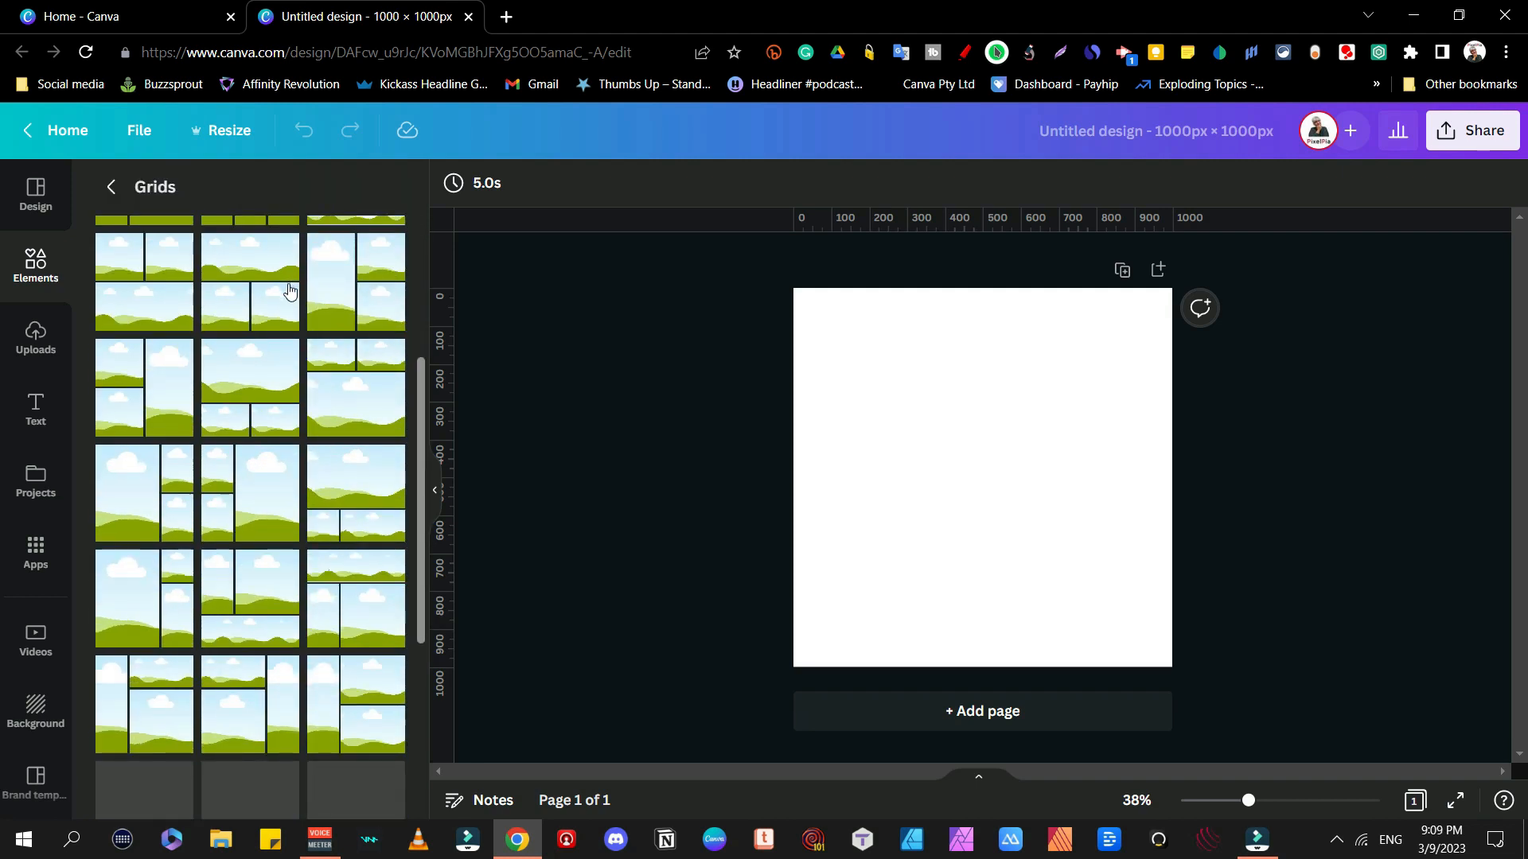
pyautogui.scroll(-5, 289, 286)
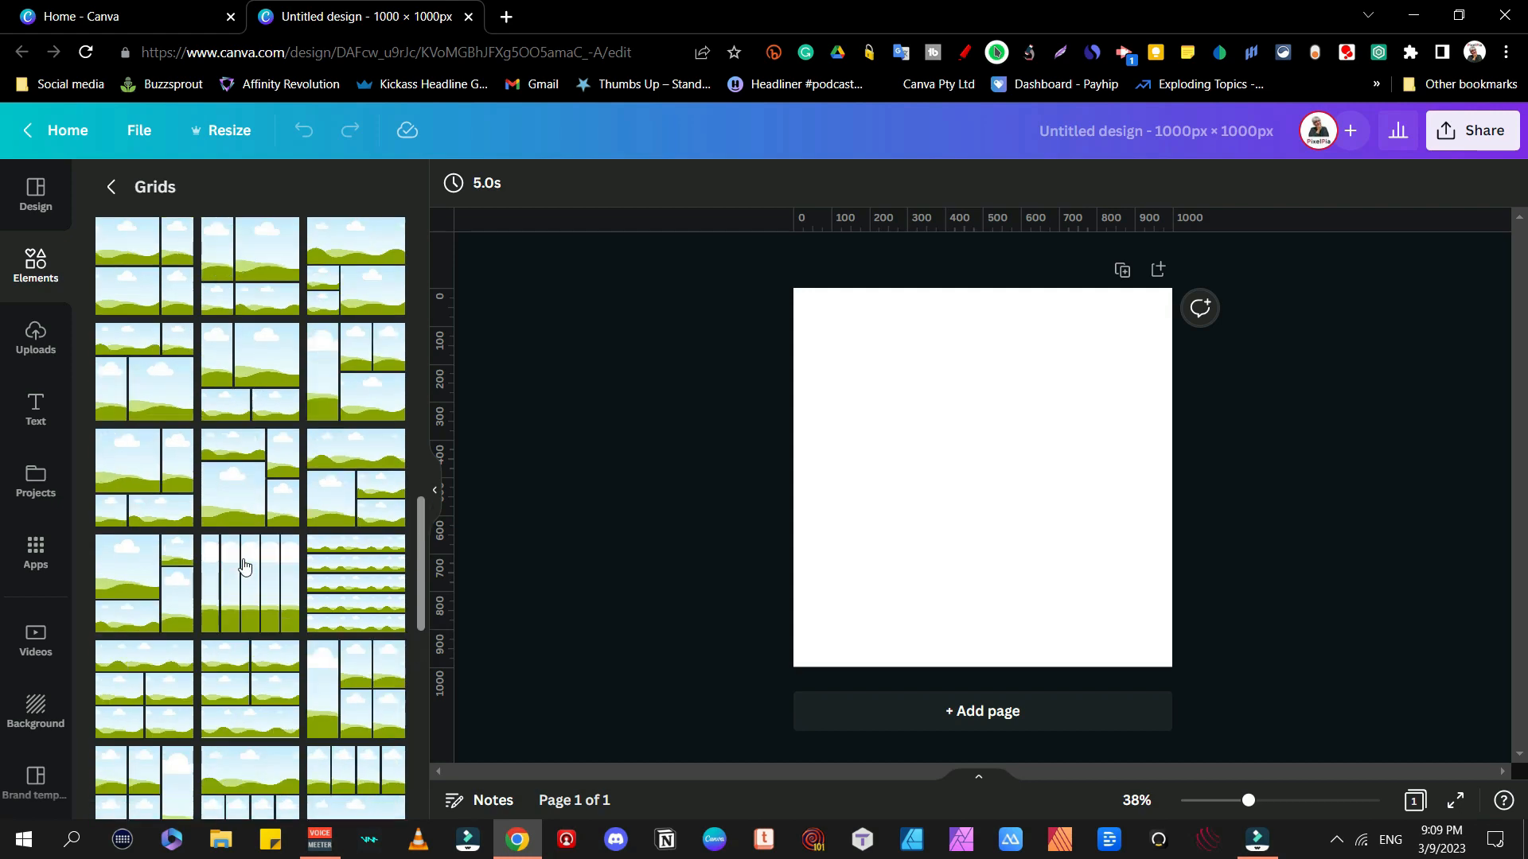
pyautogui.scroll(-4, 246, 478)
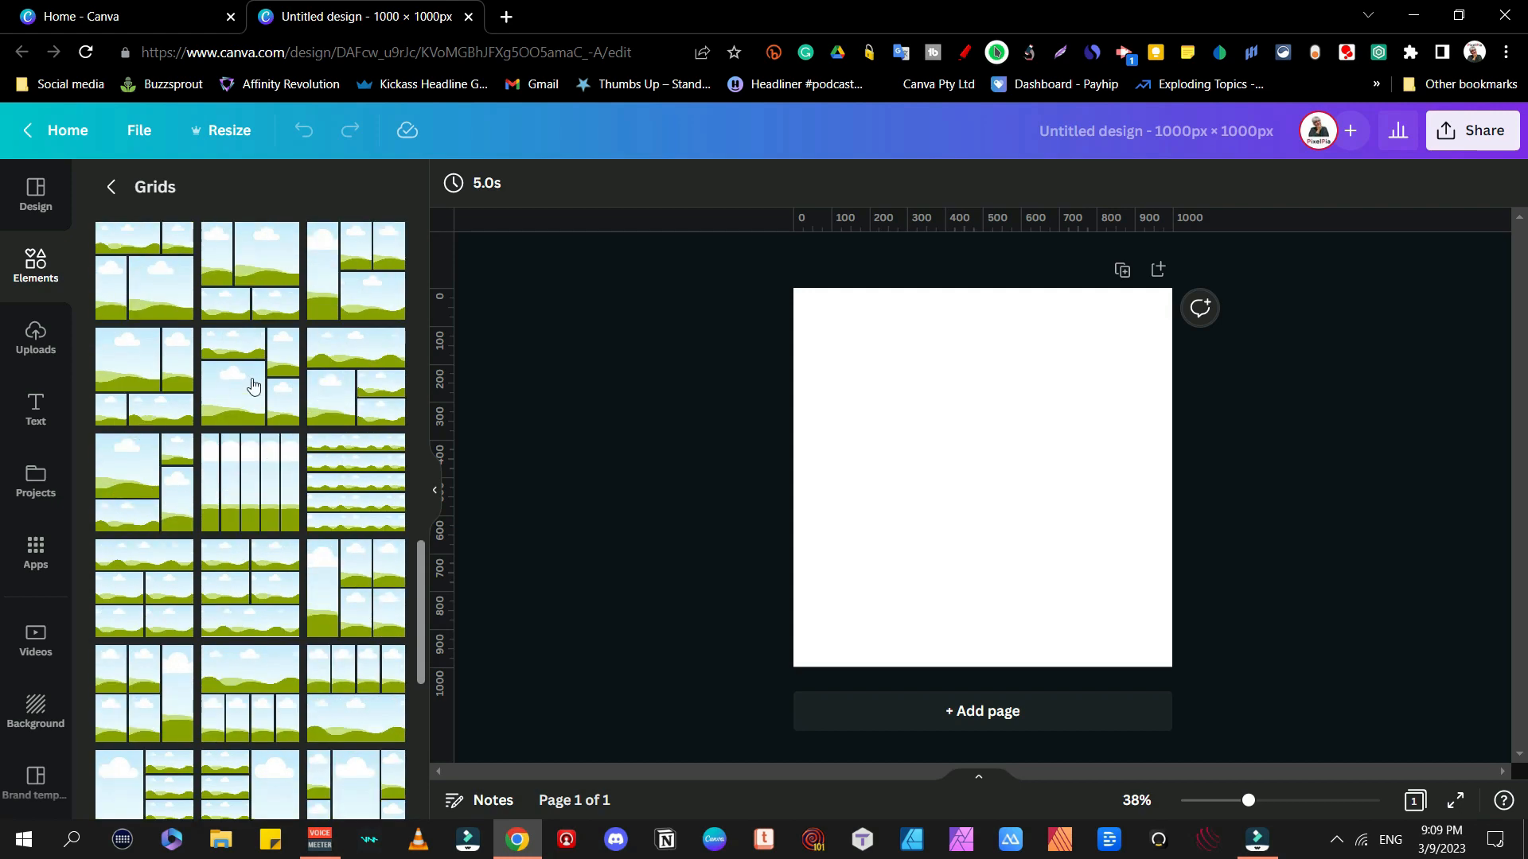
pyautogui.scroll(-5, 132, 555)
pyautogui.click(249, 529)
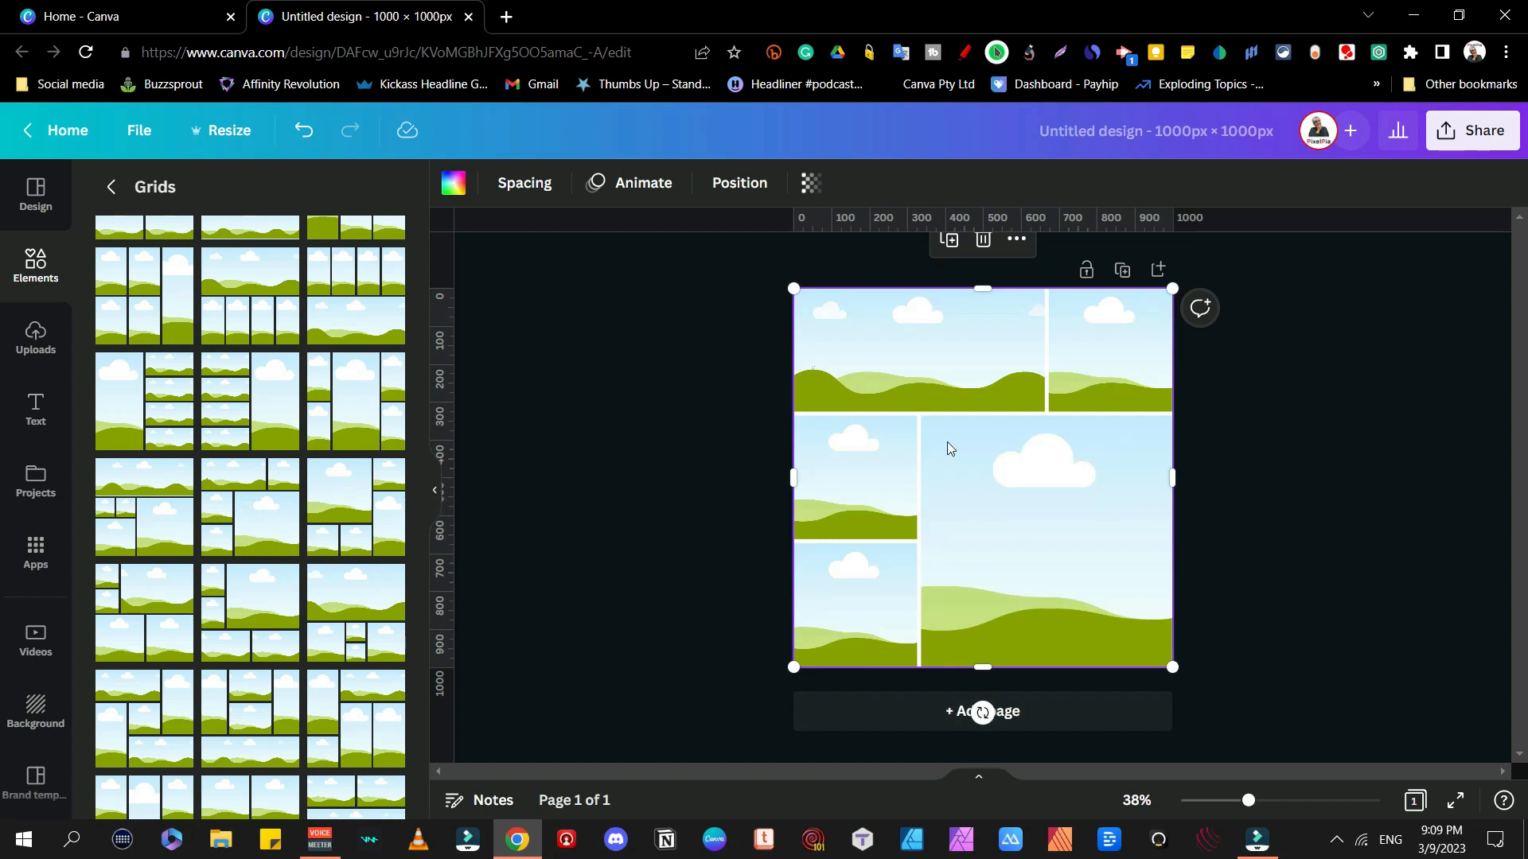
# Step: Undo an accidental grid move and put a red textured photo in the top-left frame
pyautogui.moveTo(947, 442); pyautogui.dragTo(1136, 561)
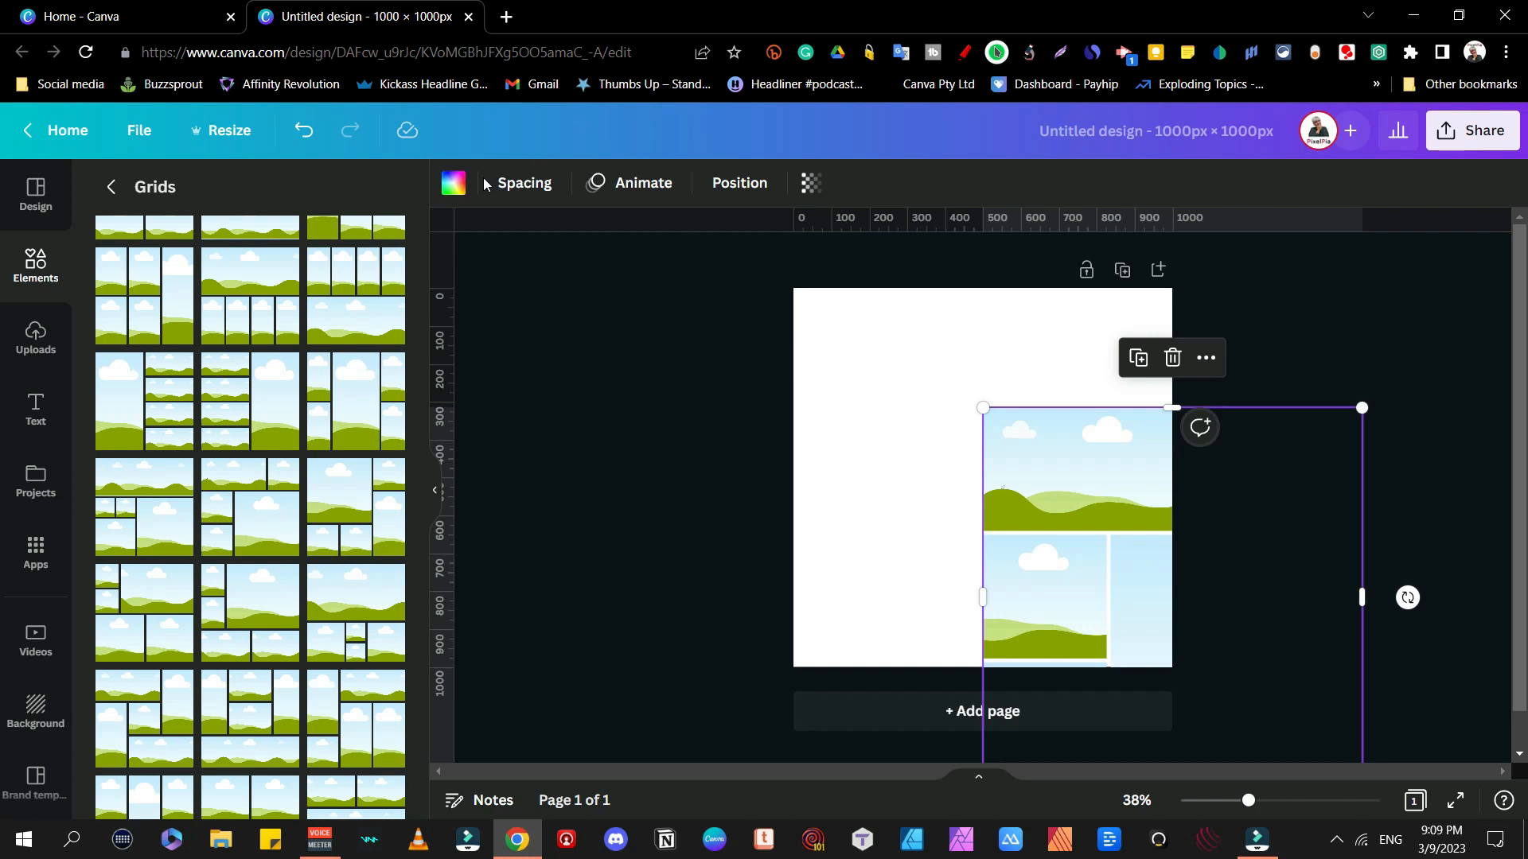
pyautogui.hotkey('ctrl', 'z')
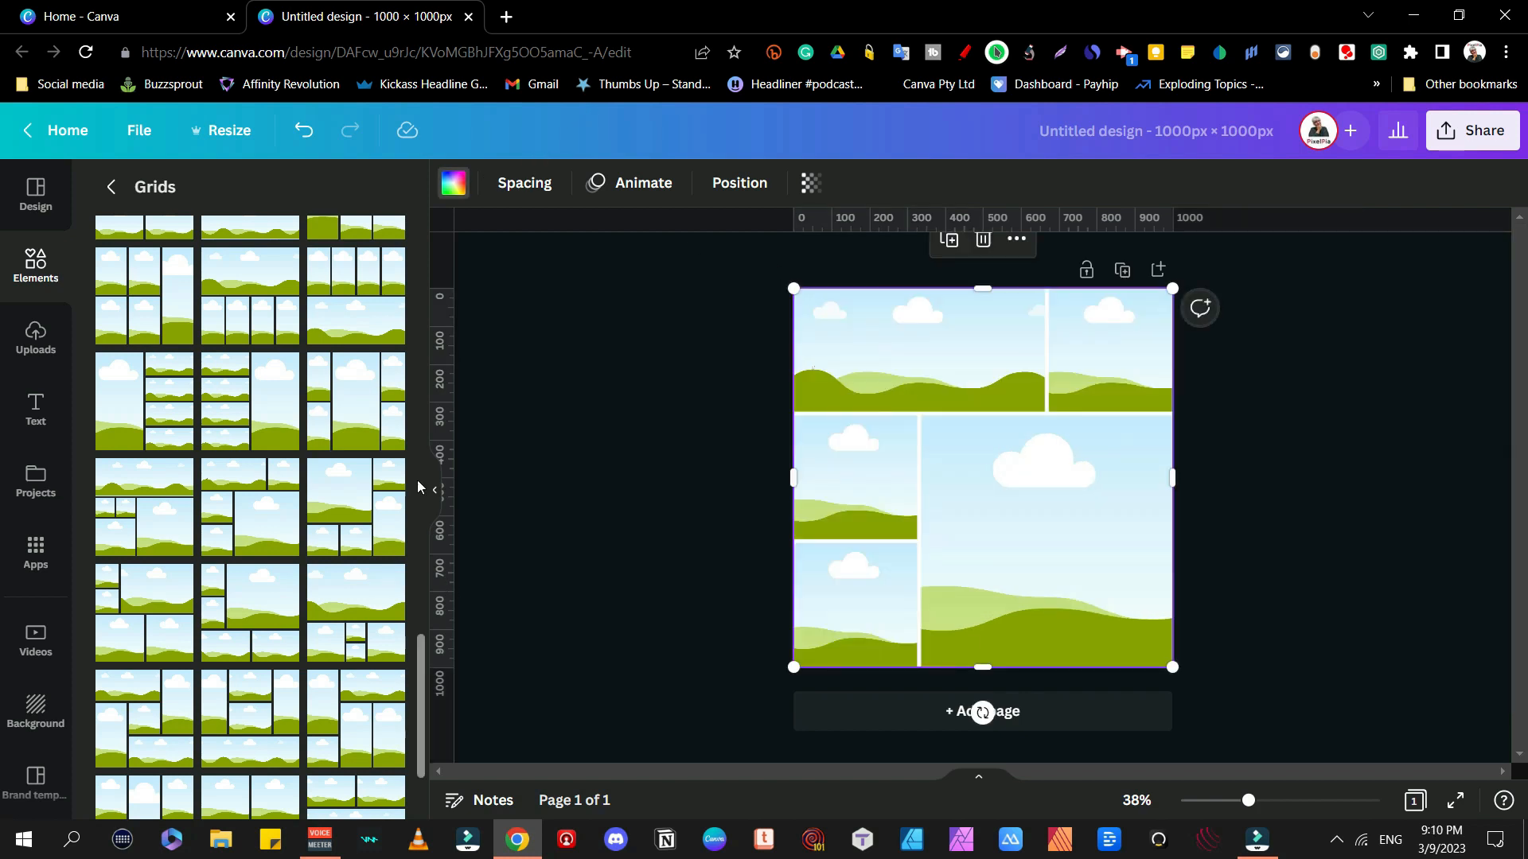
pyautogui.click(113, 186)
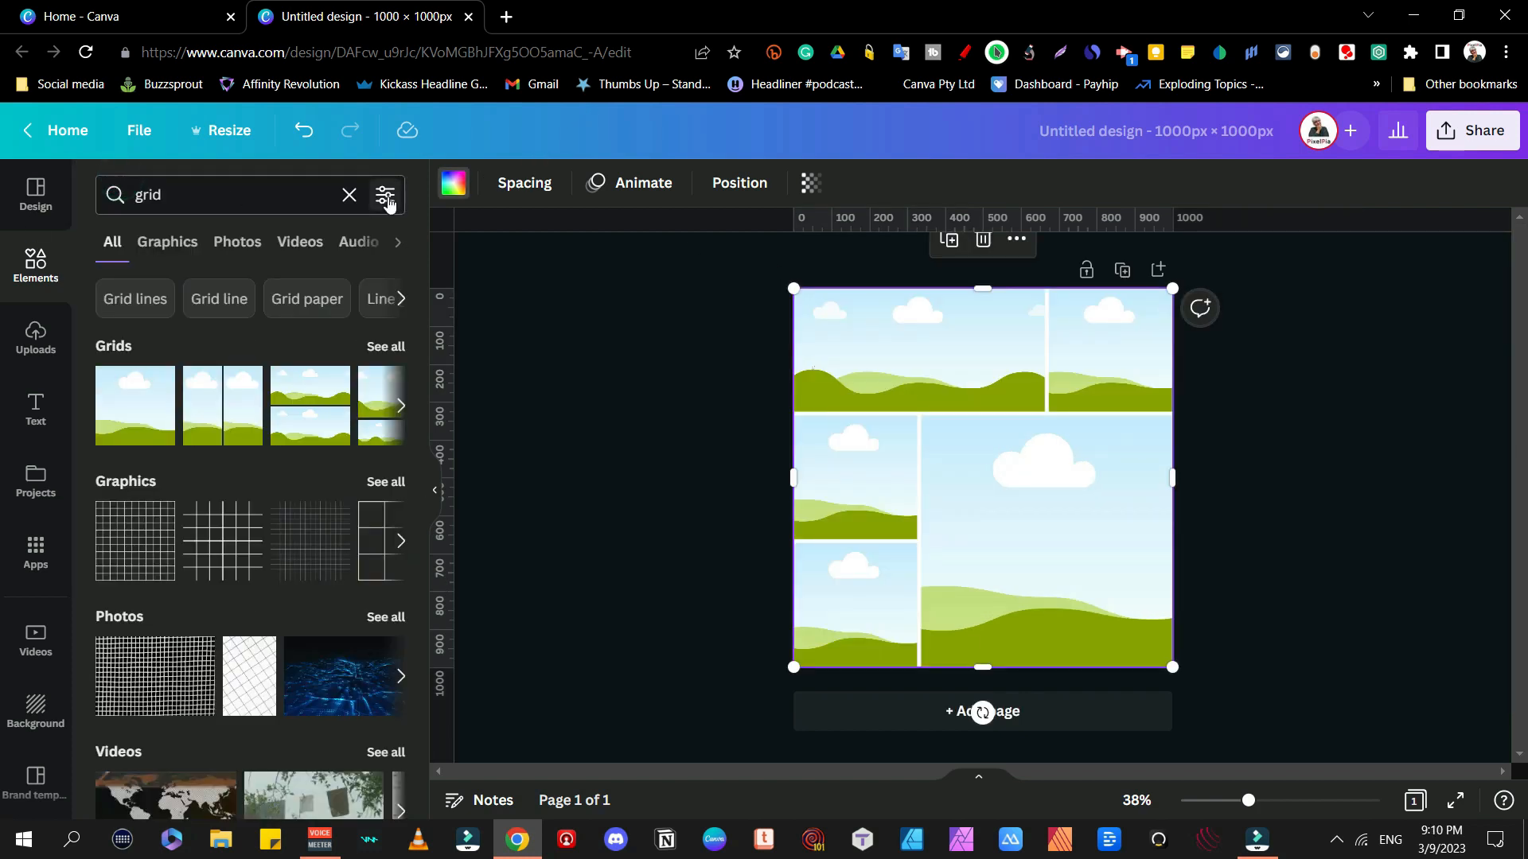
pyautogui.click(358, 199)
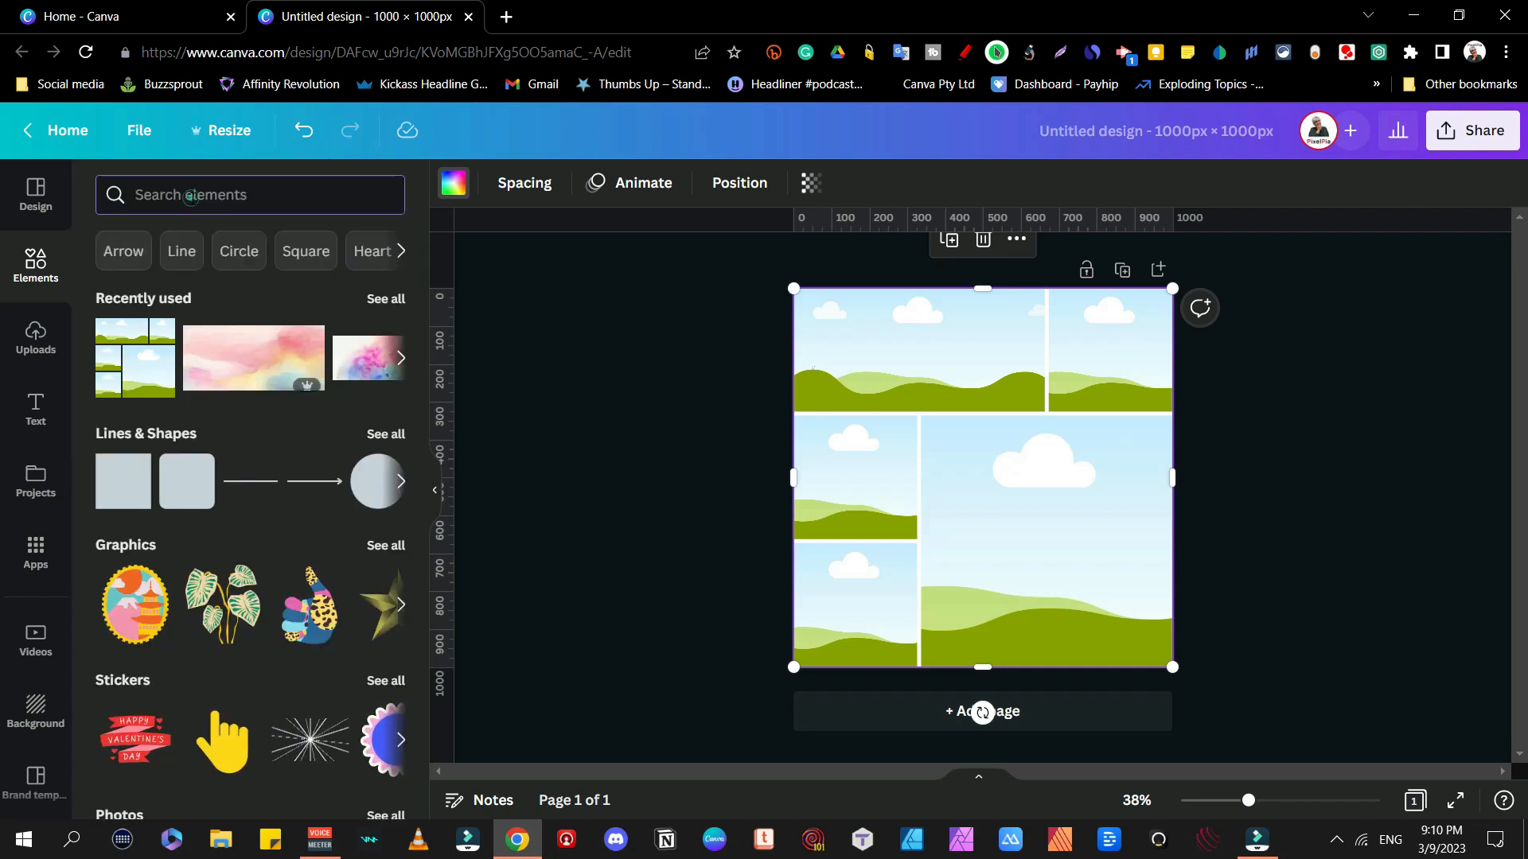
pyautogui.click(193, 196)
pyautogui.write('red')
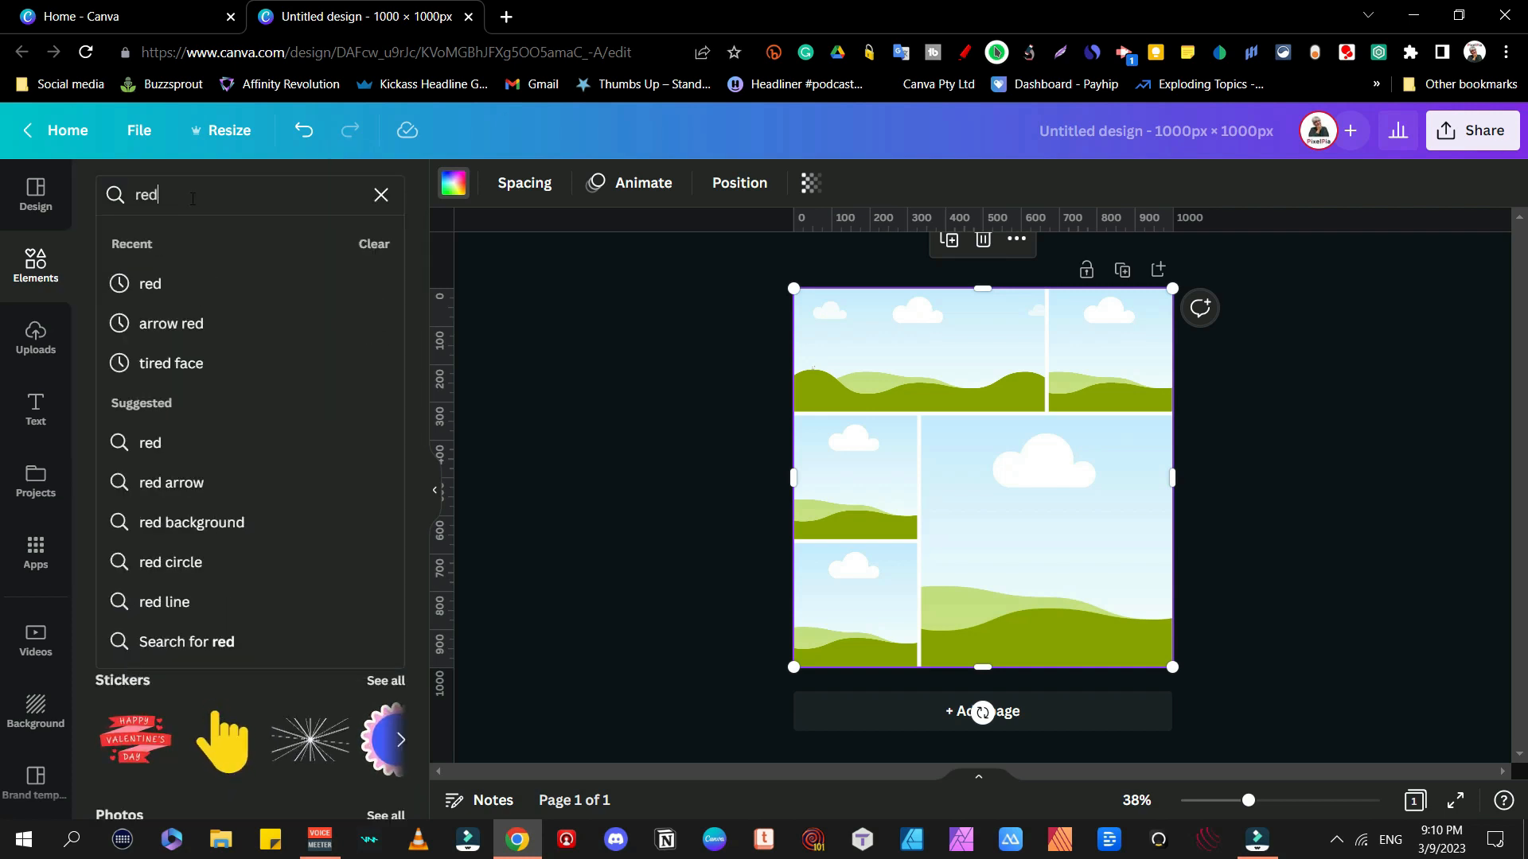
pyautogui.press('Return')
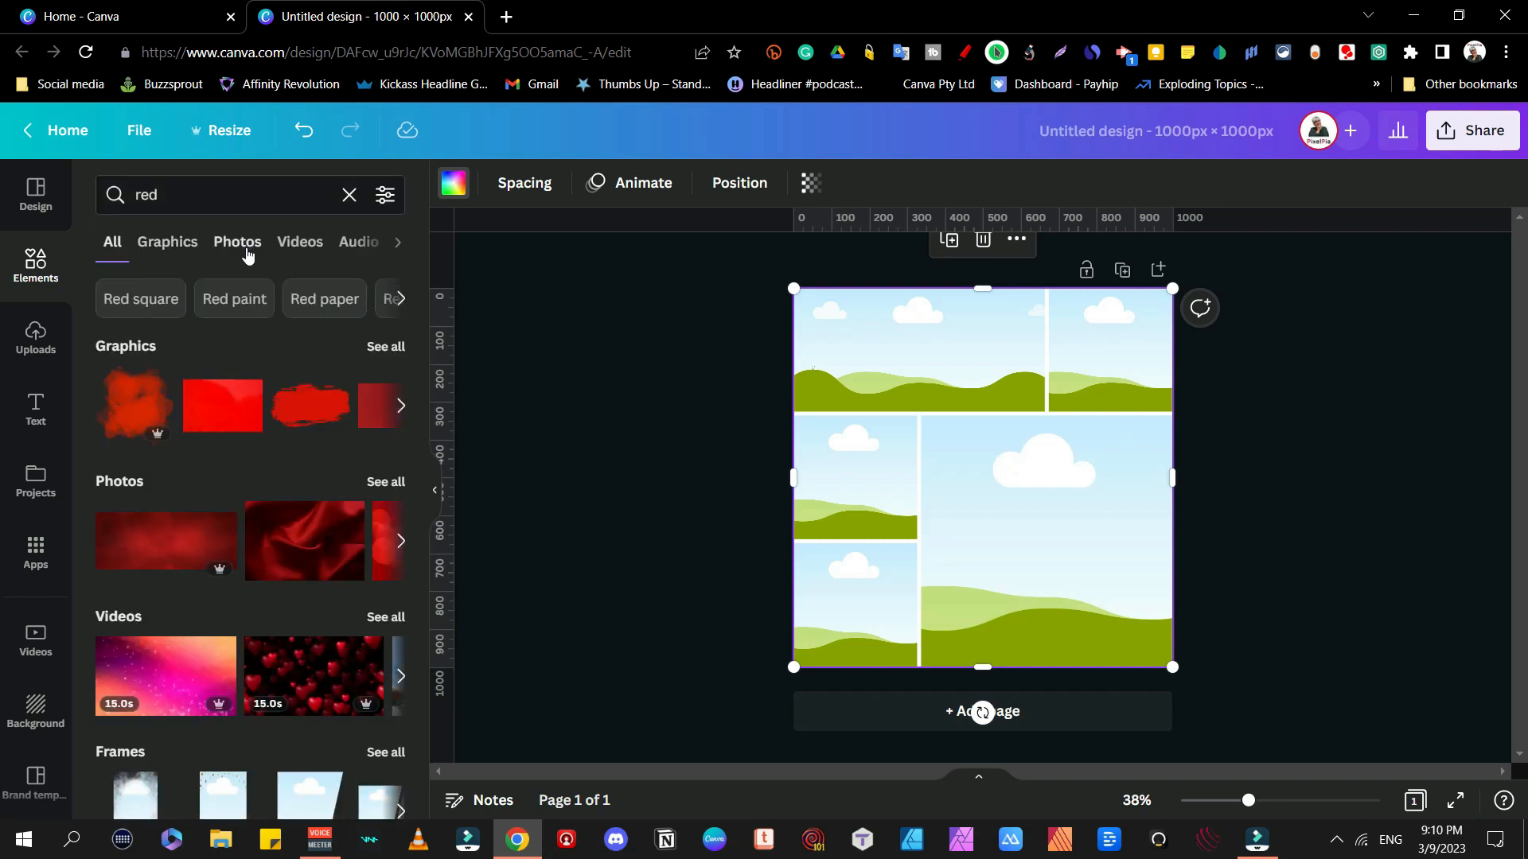
pyautogui.click(247, 255)
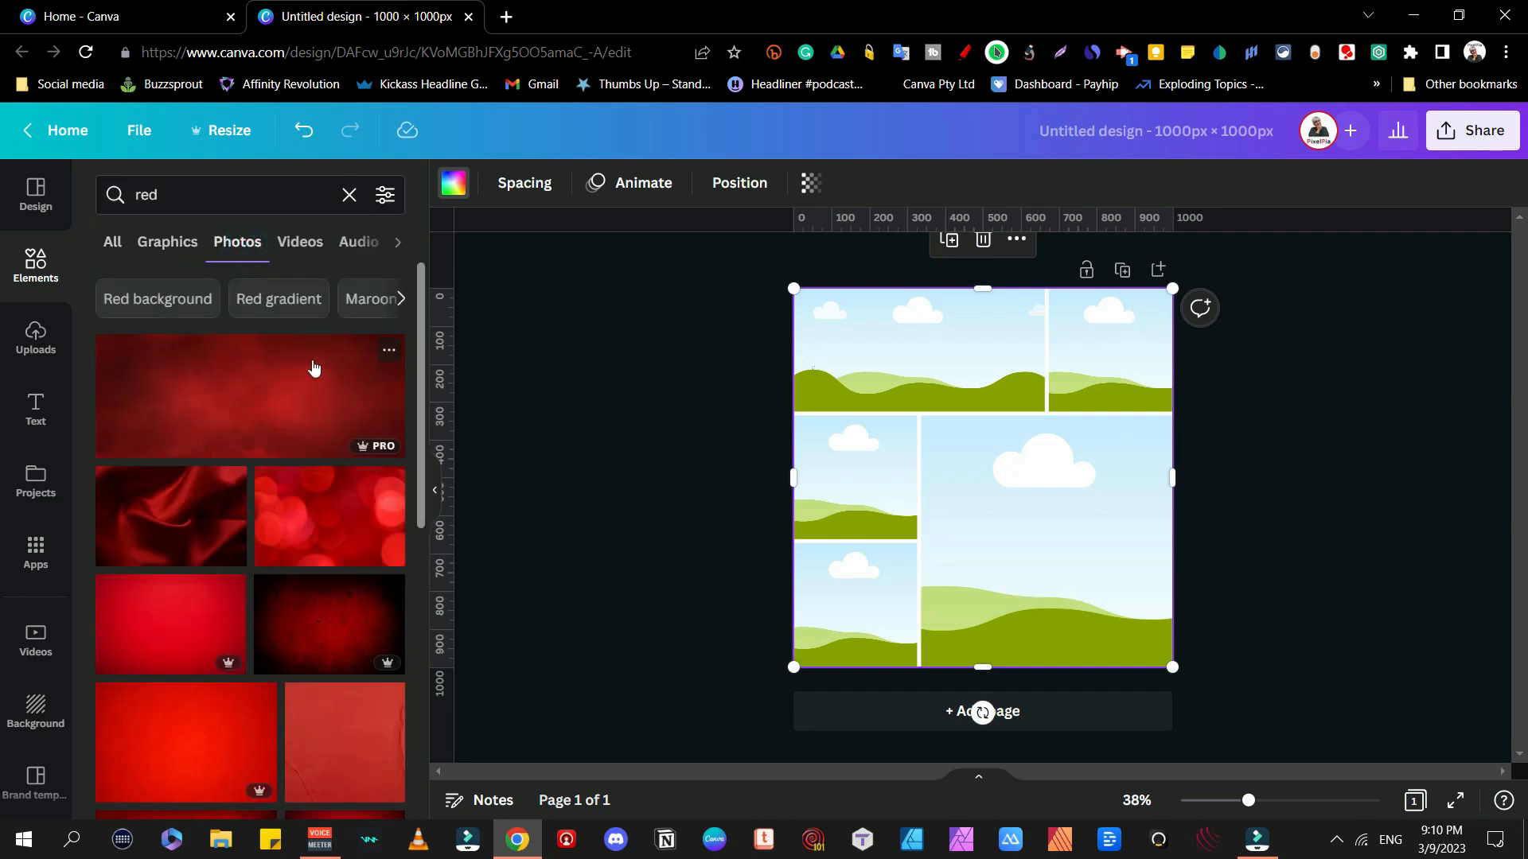
pyautogui.scroll(-1, 348, 381)
pyautogui.scroll(-3, 348, 380)
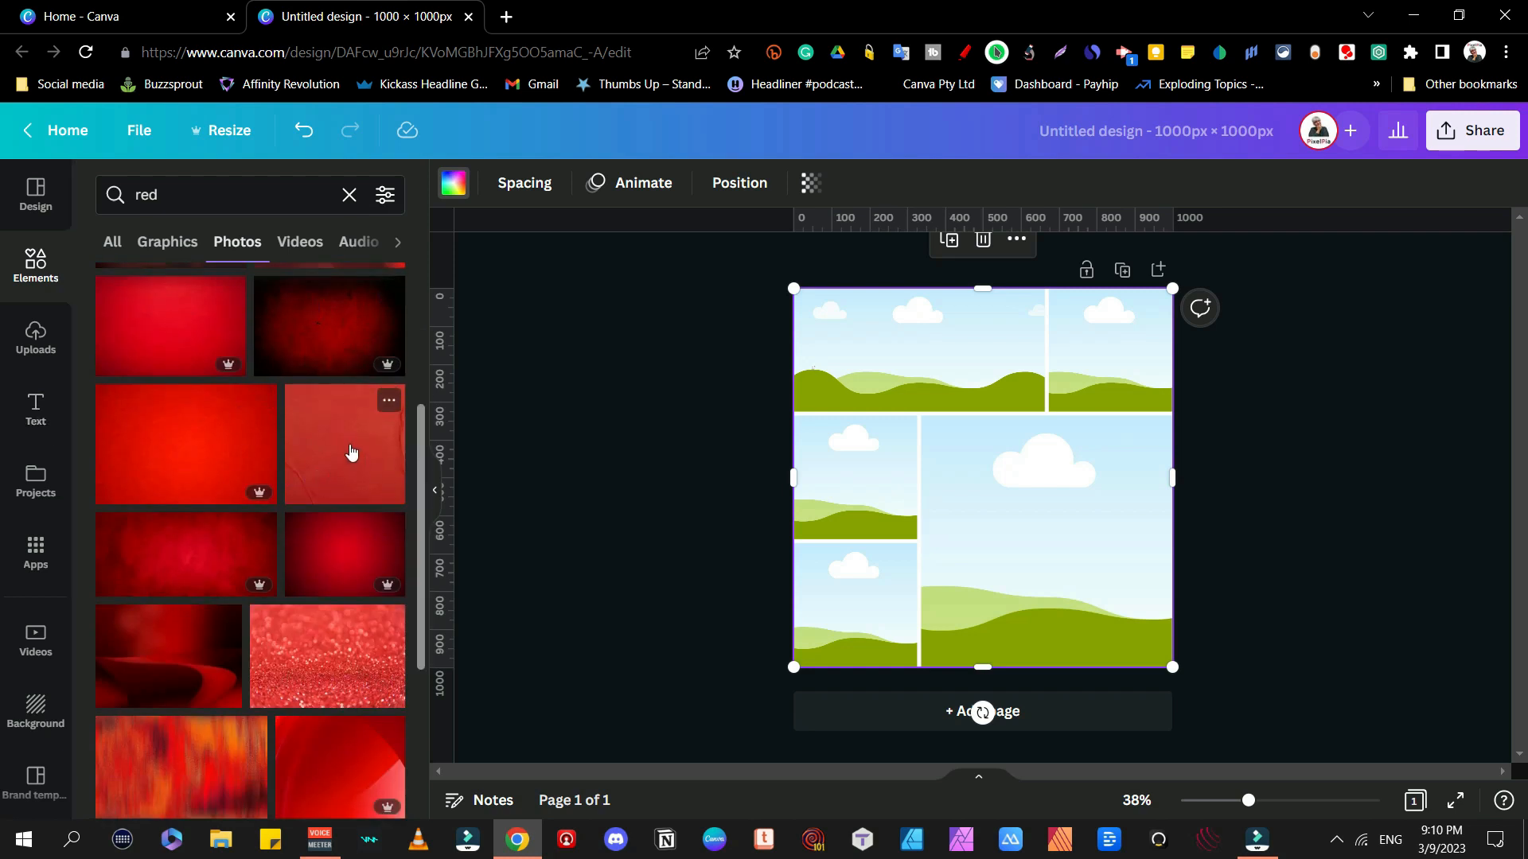
pyautogui.moveTo(351, 452); pyautogui.dragTo(1019, 342)
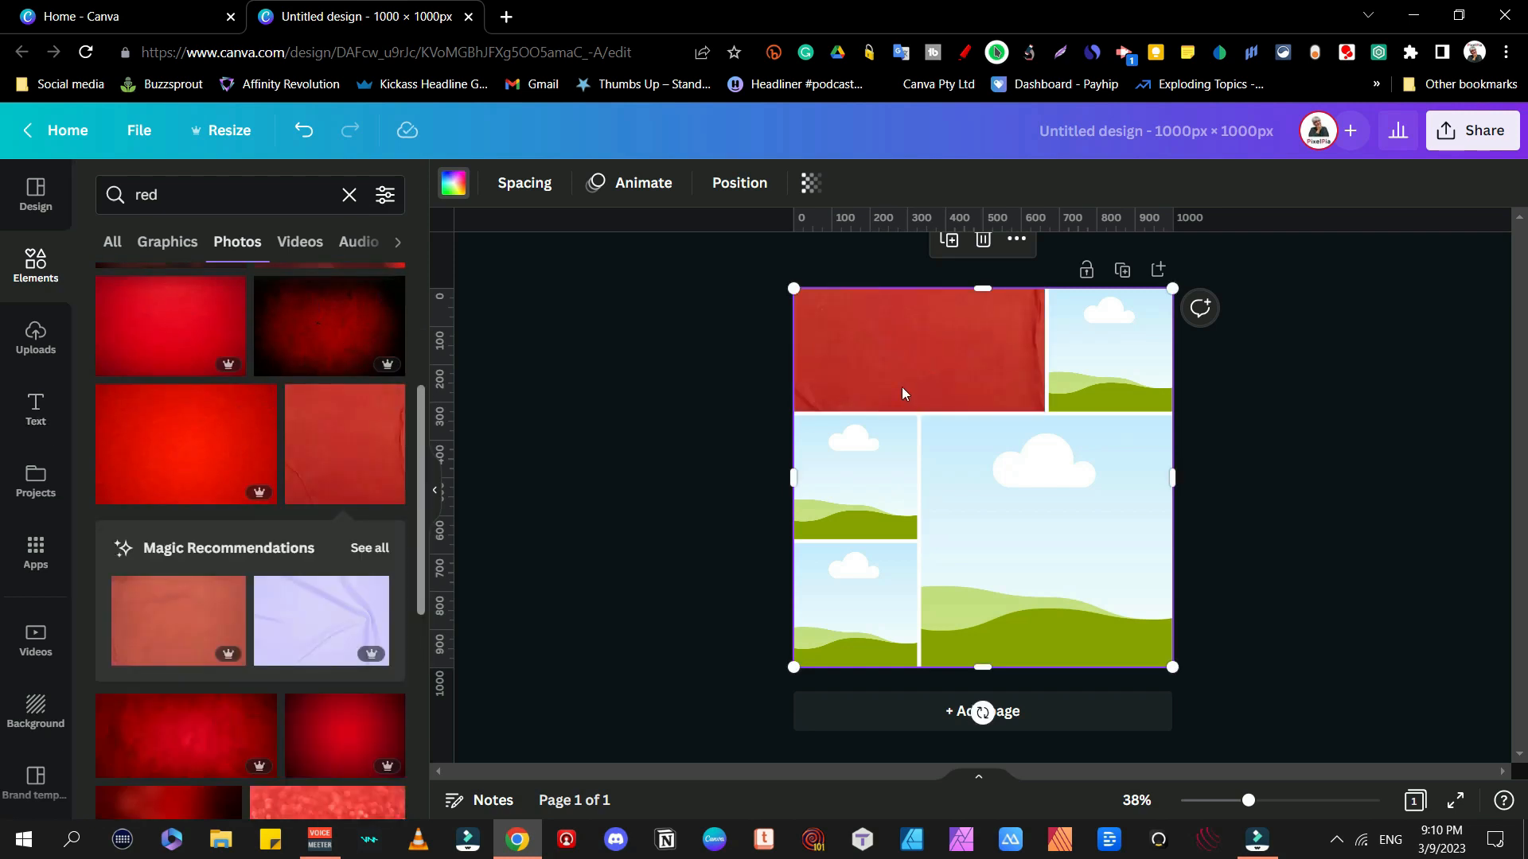
# Step: Fill the top-right frame with a blue photo and the large frame with a yellow photo
pyautogui.click(182, 194)
pyautogui.write('blue')
pyautogui.press('Return')
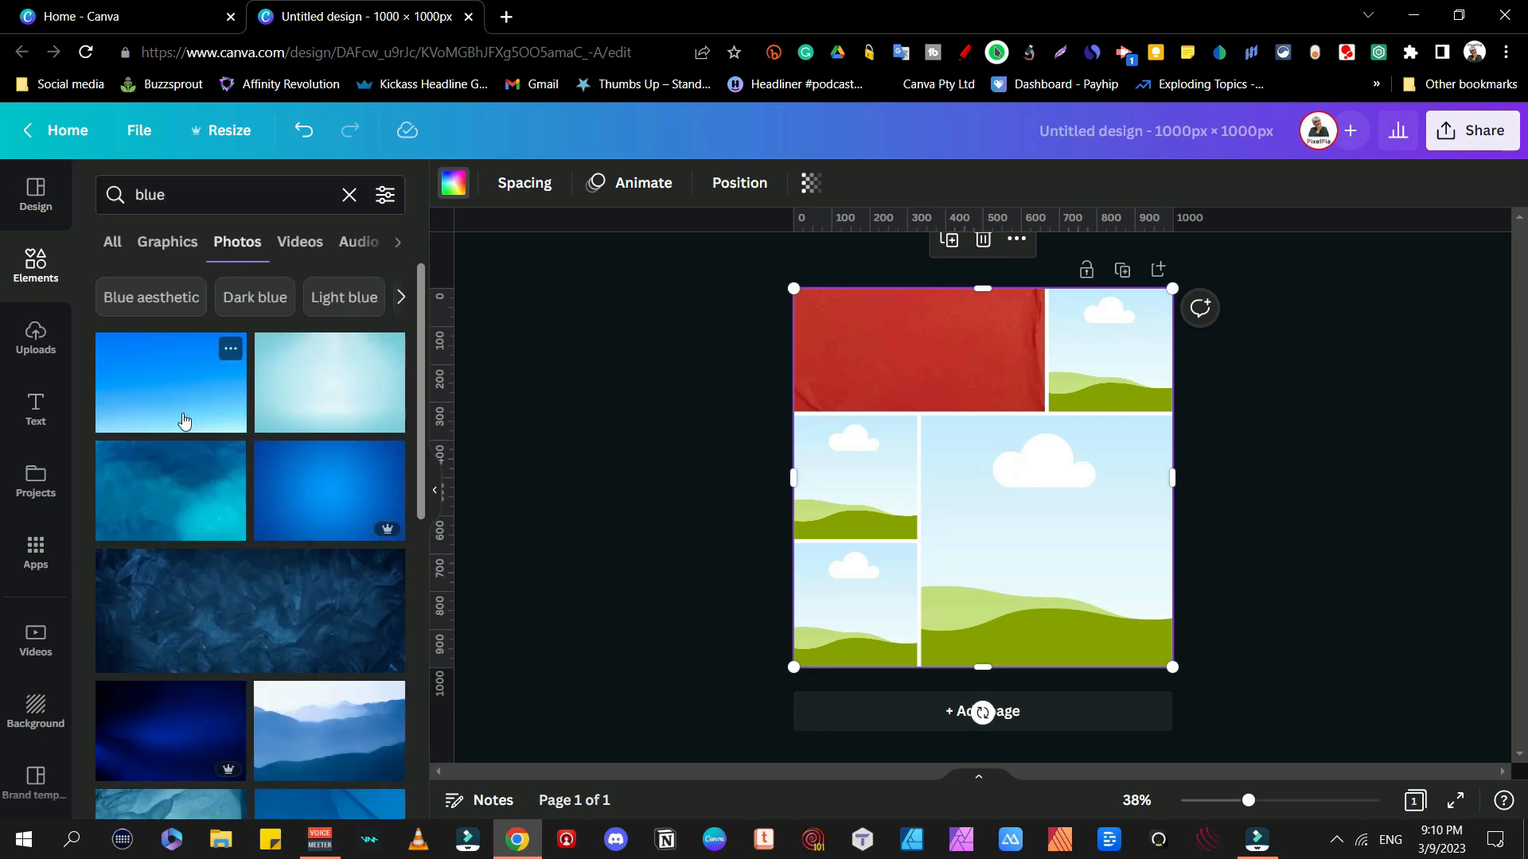
pyautogui.scroll(-5, 111, 523)
pyautogui.moveTo(156, 322); pyautogui.dragTo(1111, 350)
pyautogui.click(193, 194)
pyautogui.write('yellow')
pyautogui.press('Return')
pyautogui.moveTo(153, 402); pyautogui.dragTo(1046, 541)
# Step: Fill the left-middle frame with a green photo and the bottom-left frame with purple texture
pyautogui.click(183, 194)
pyautogui.write('ggreen')
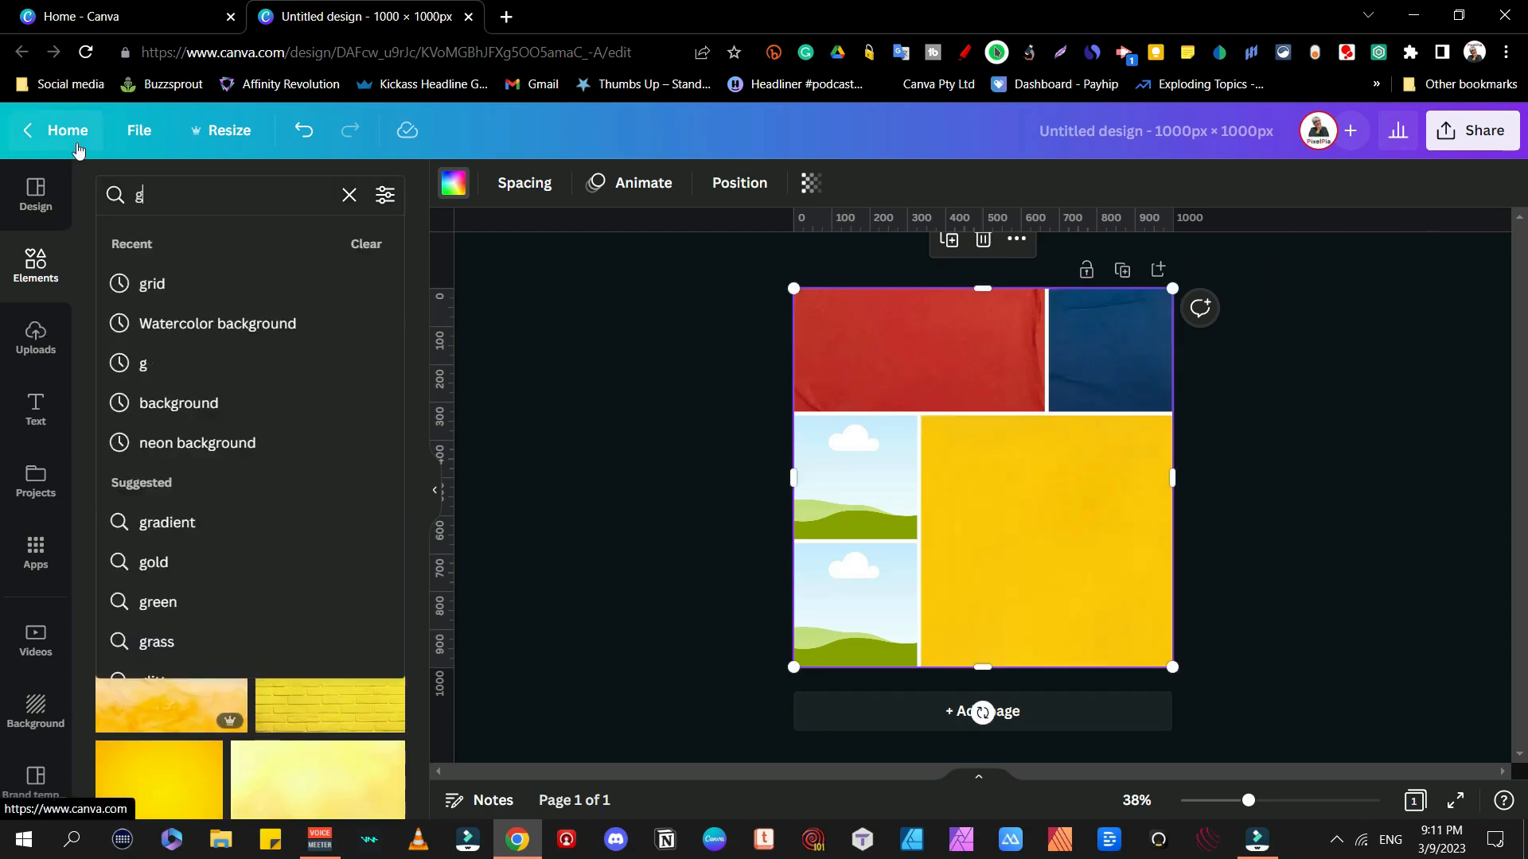
pyautogui.press('Return')
pyautogui.click(151, 194)
pyautogui.write('green')
pyautogui.press('Return')
pyautogui.scroll(-15, 232, 381)
pyautogui.moveTo(280, 365); pyautogui.dragTo(855, 477)
pyautogui.click(159, 194)
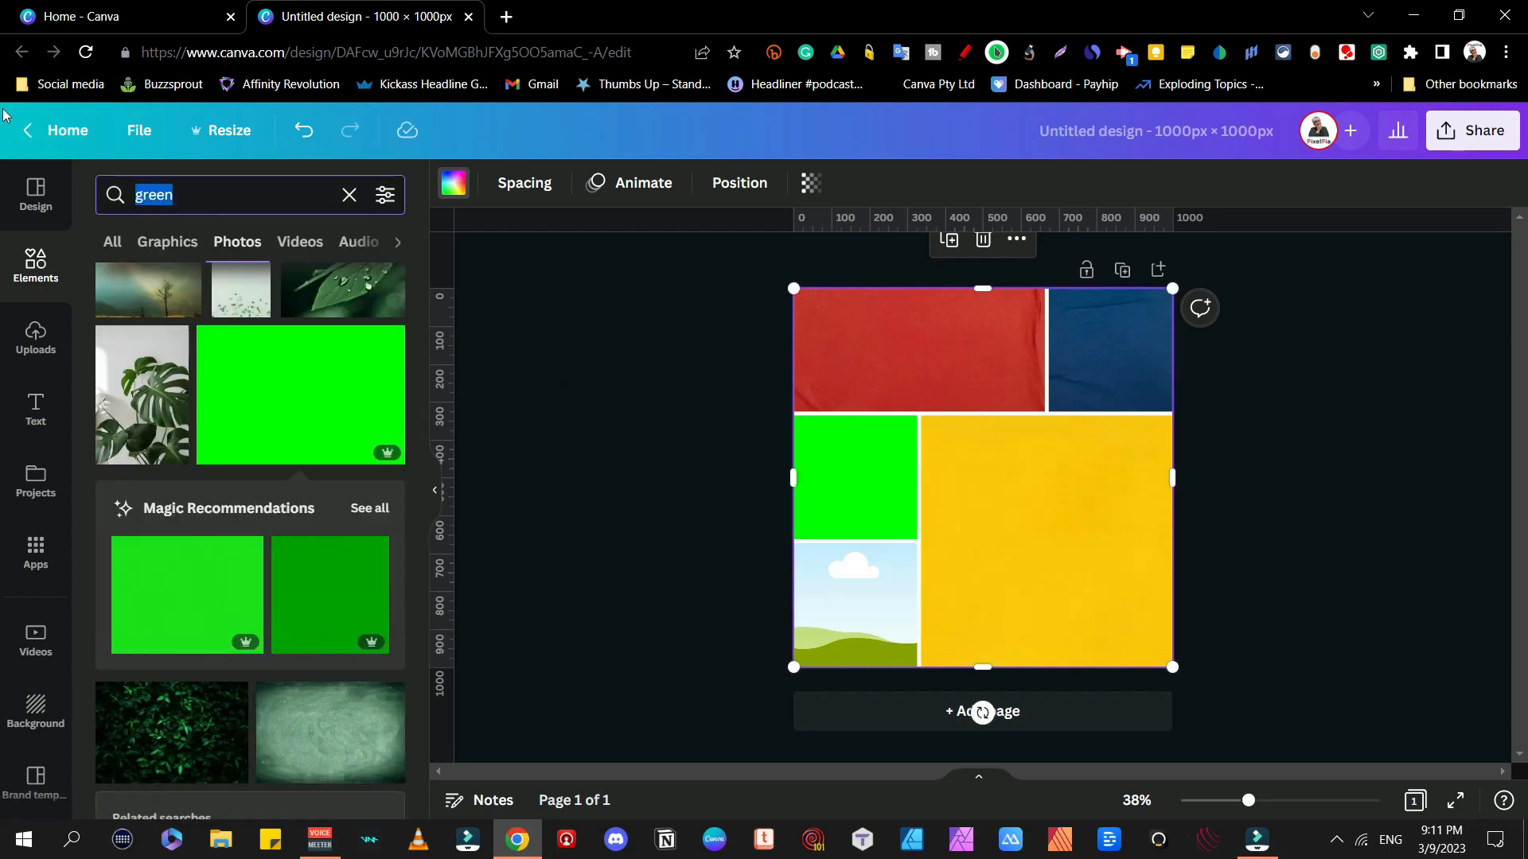
pyautogui.write('purple')
pyautogui.press('Return')
pyautogui.scroll(-10, 238, 432)
pyautogui.moveTo(328, 455); pyautogui.dragTo(855, 605)
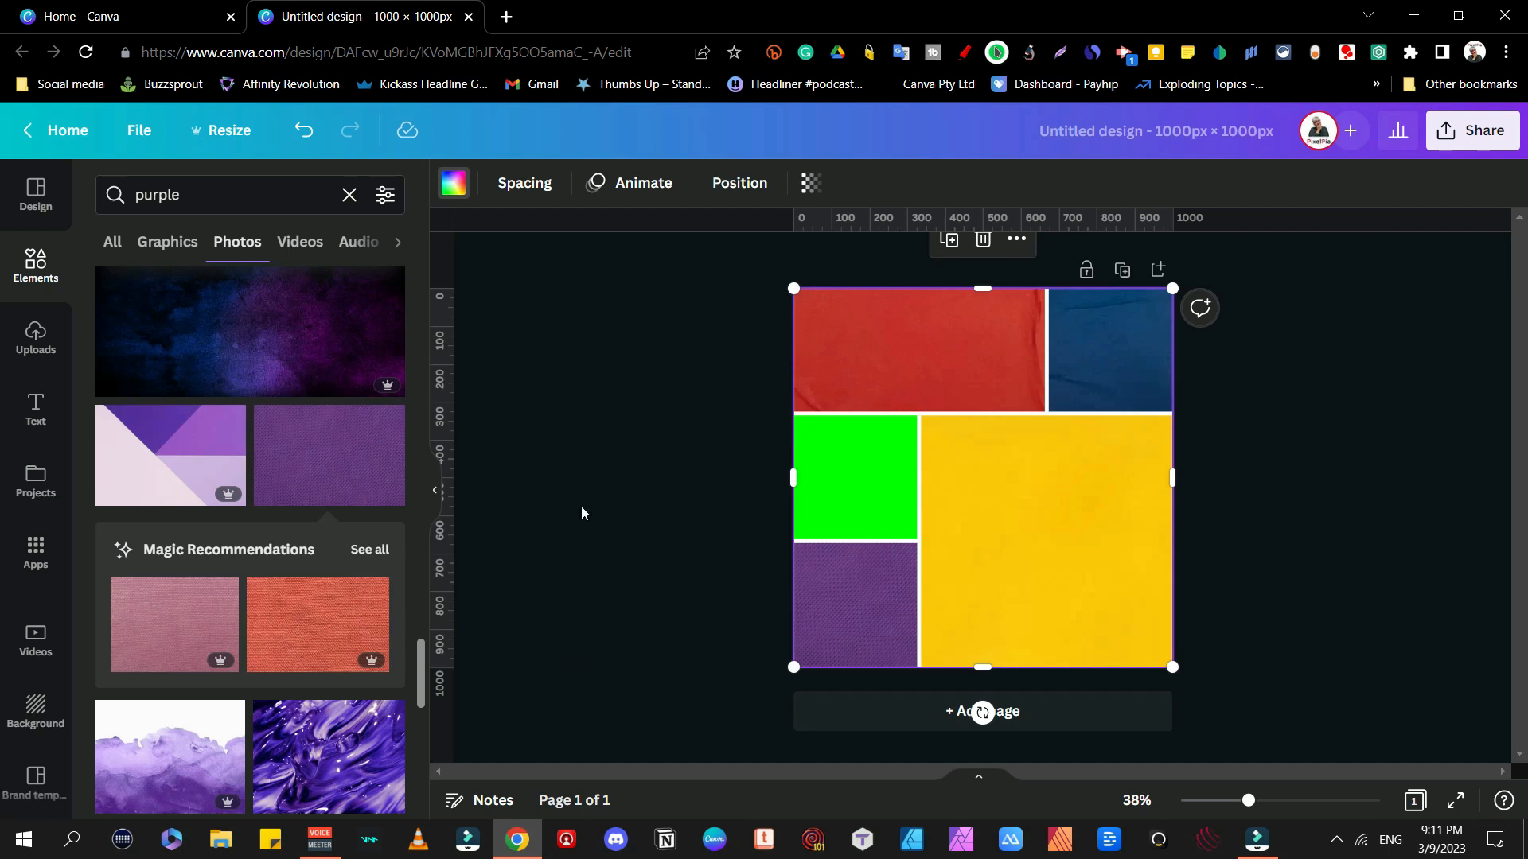
pyautogui.click(36, 264)
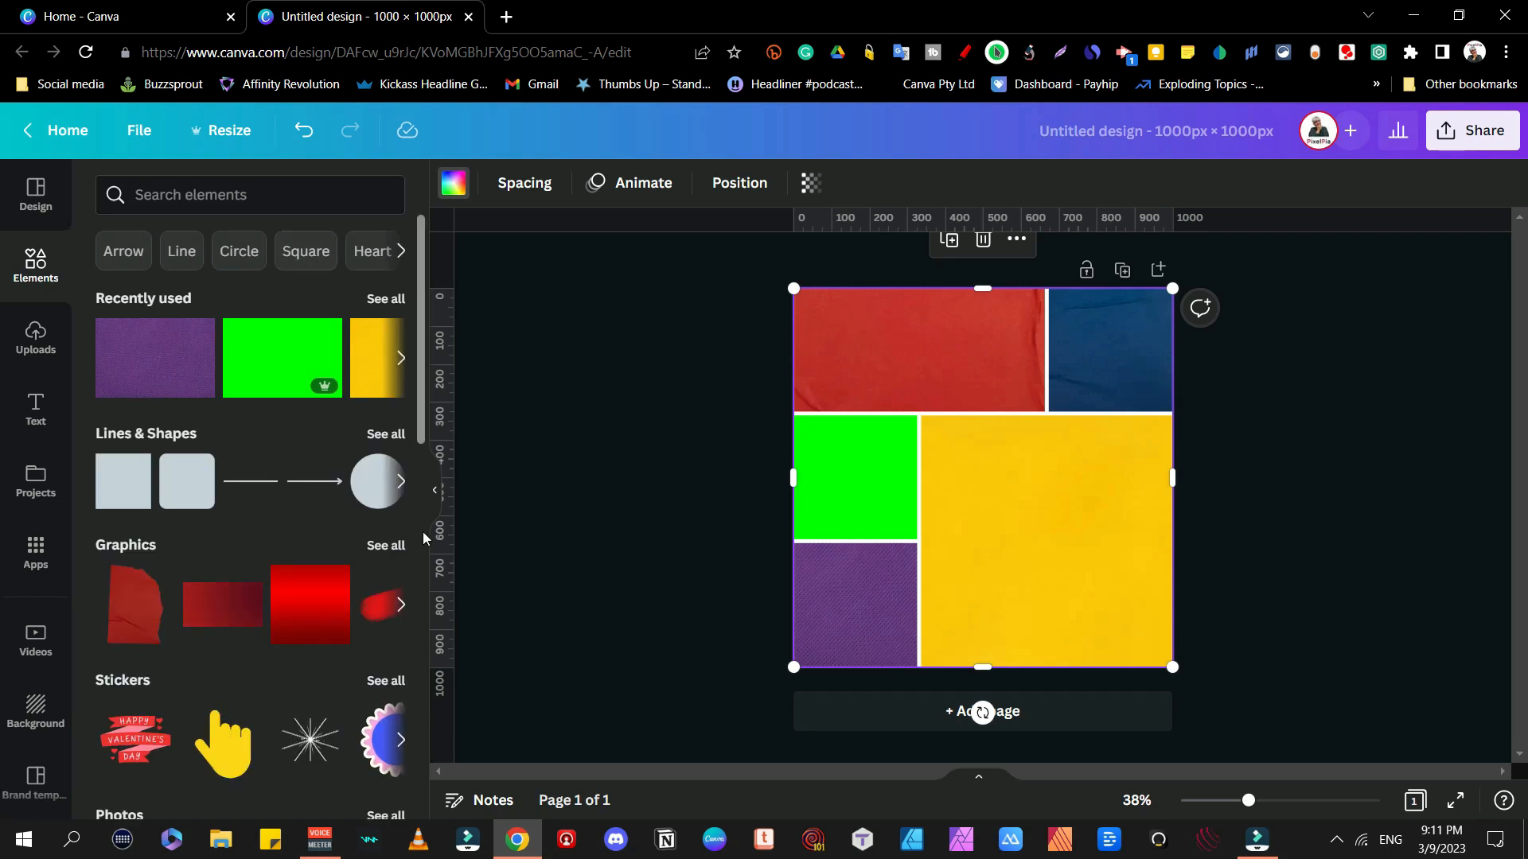
# Step: Add a circle and fill it with a custom deeper orange (#FF731D)
pyautogui.click(386, 433)
pyautogui.scroll(-5, 231, 223)
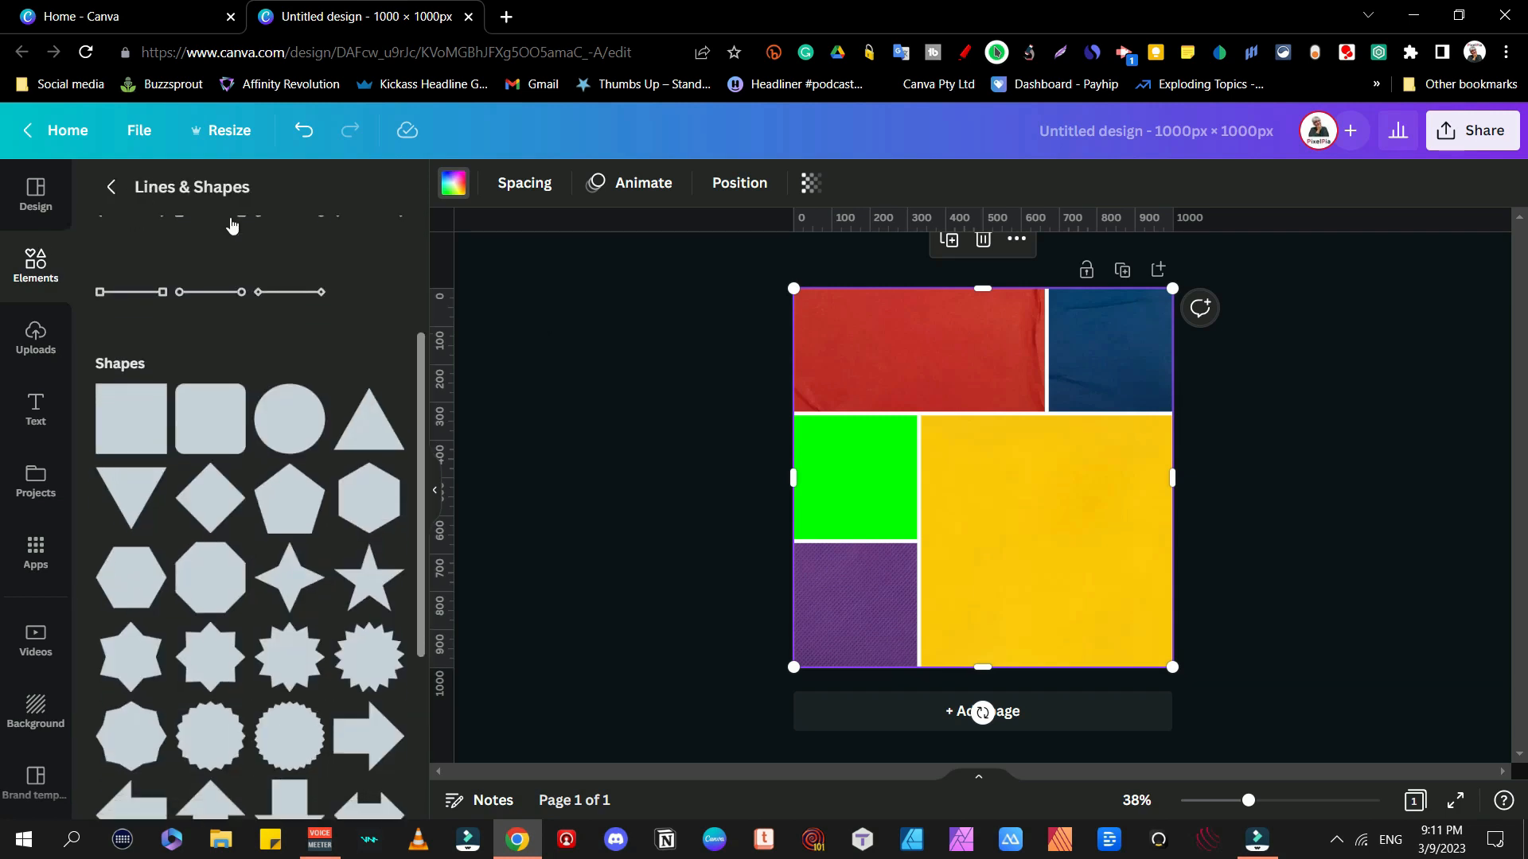
pyautogui.click(295, 250)
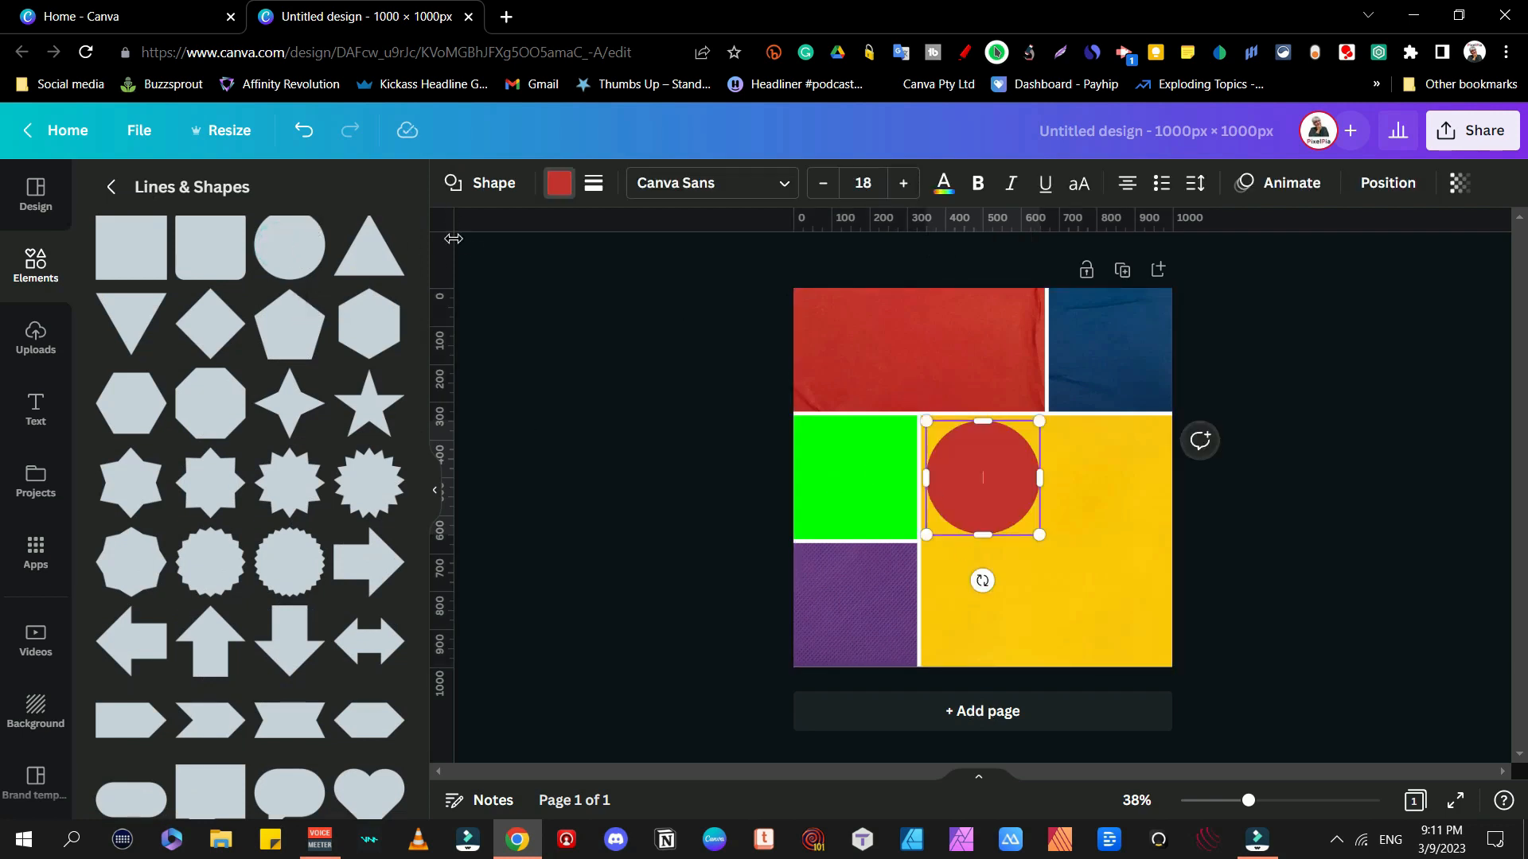
pyautogui.click(560, 186)
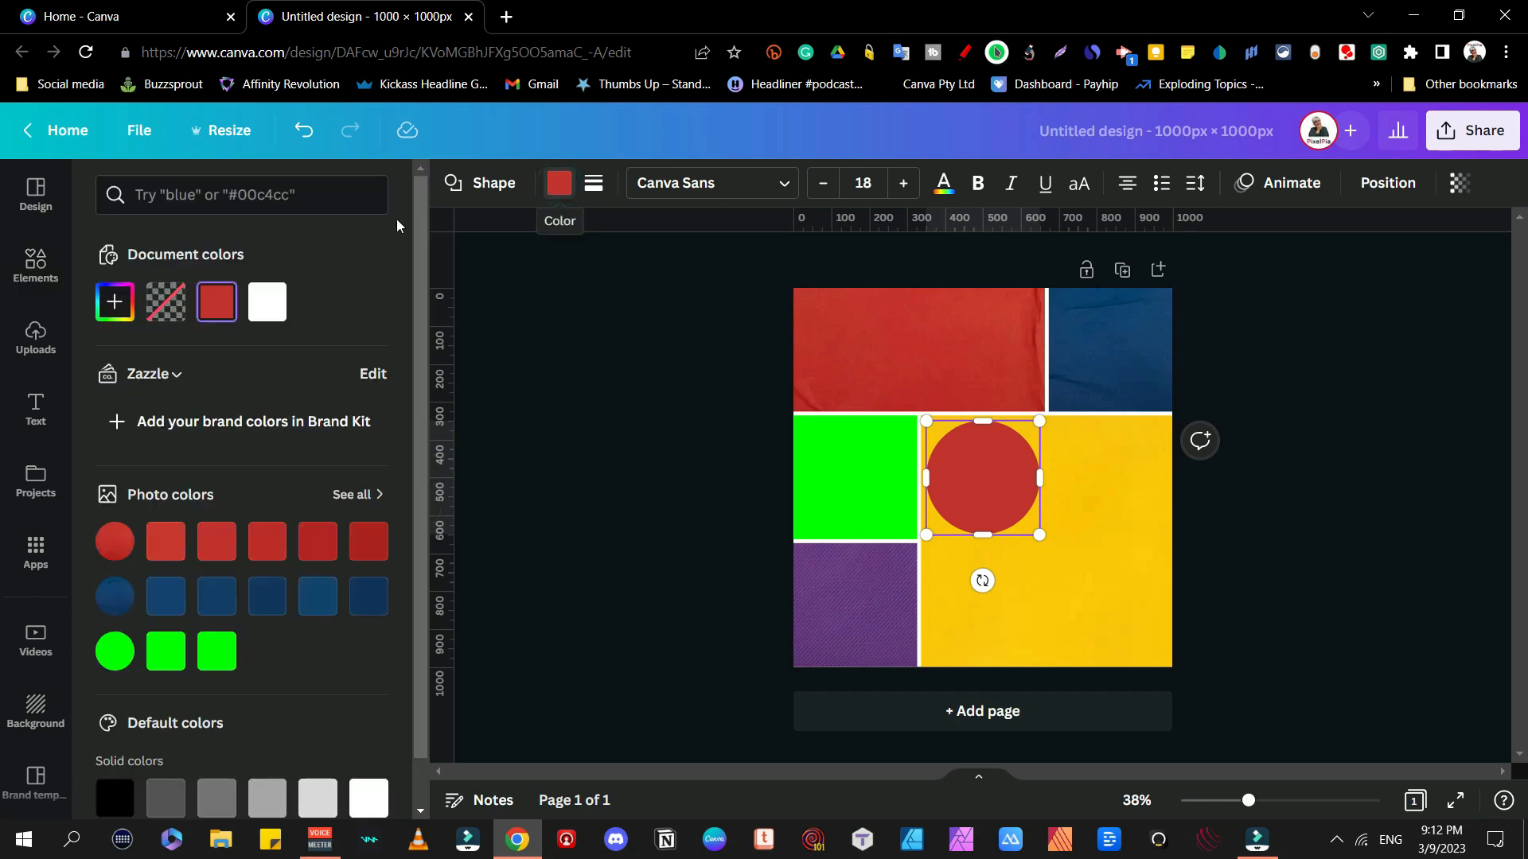
pyautogui.scroll(-2, 180, 497)
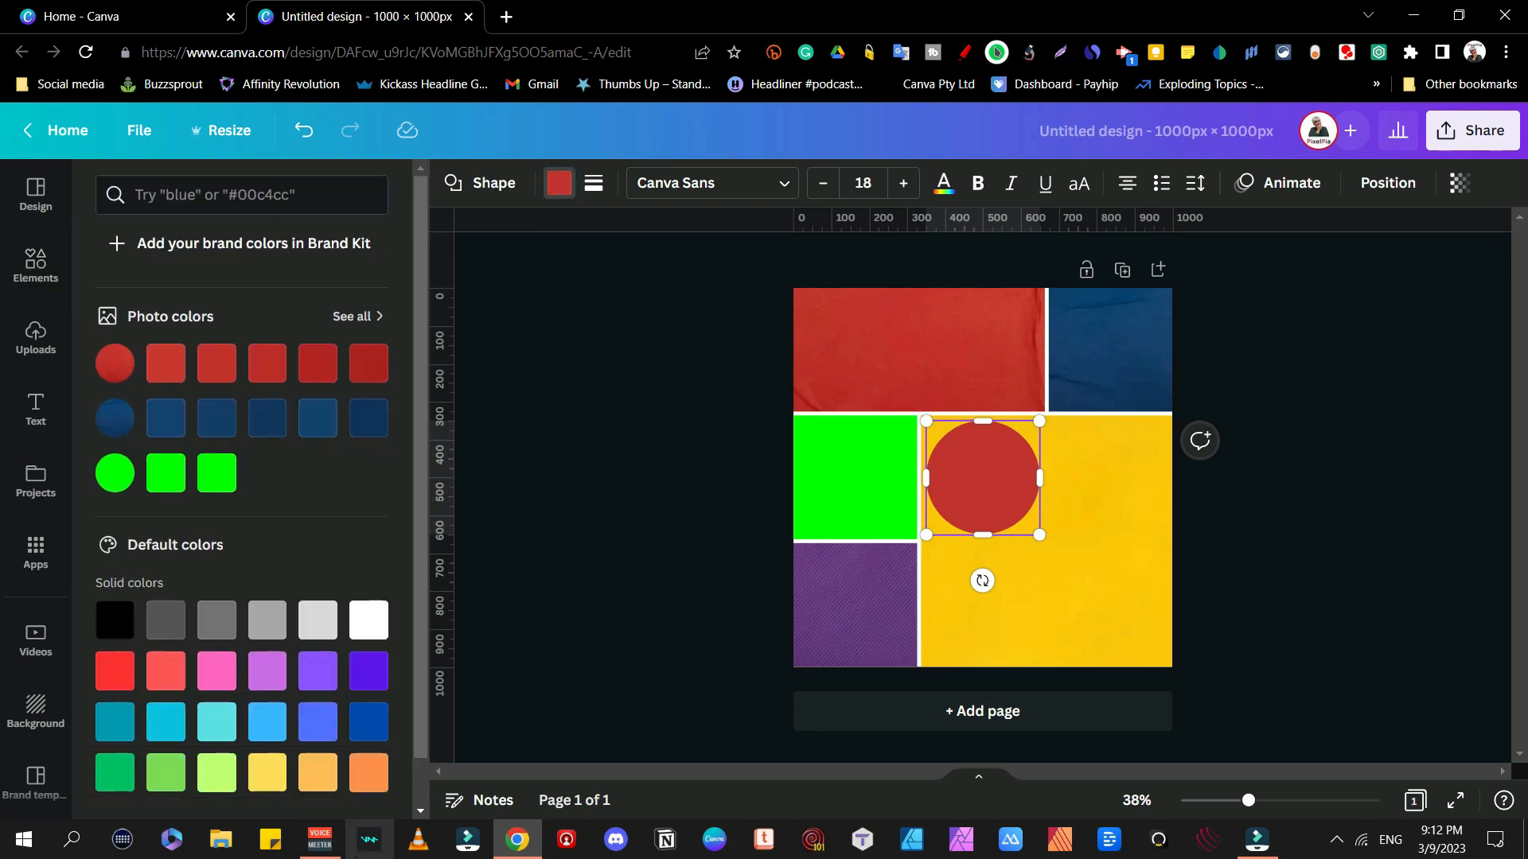
pyautogui.click(368, 773)
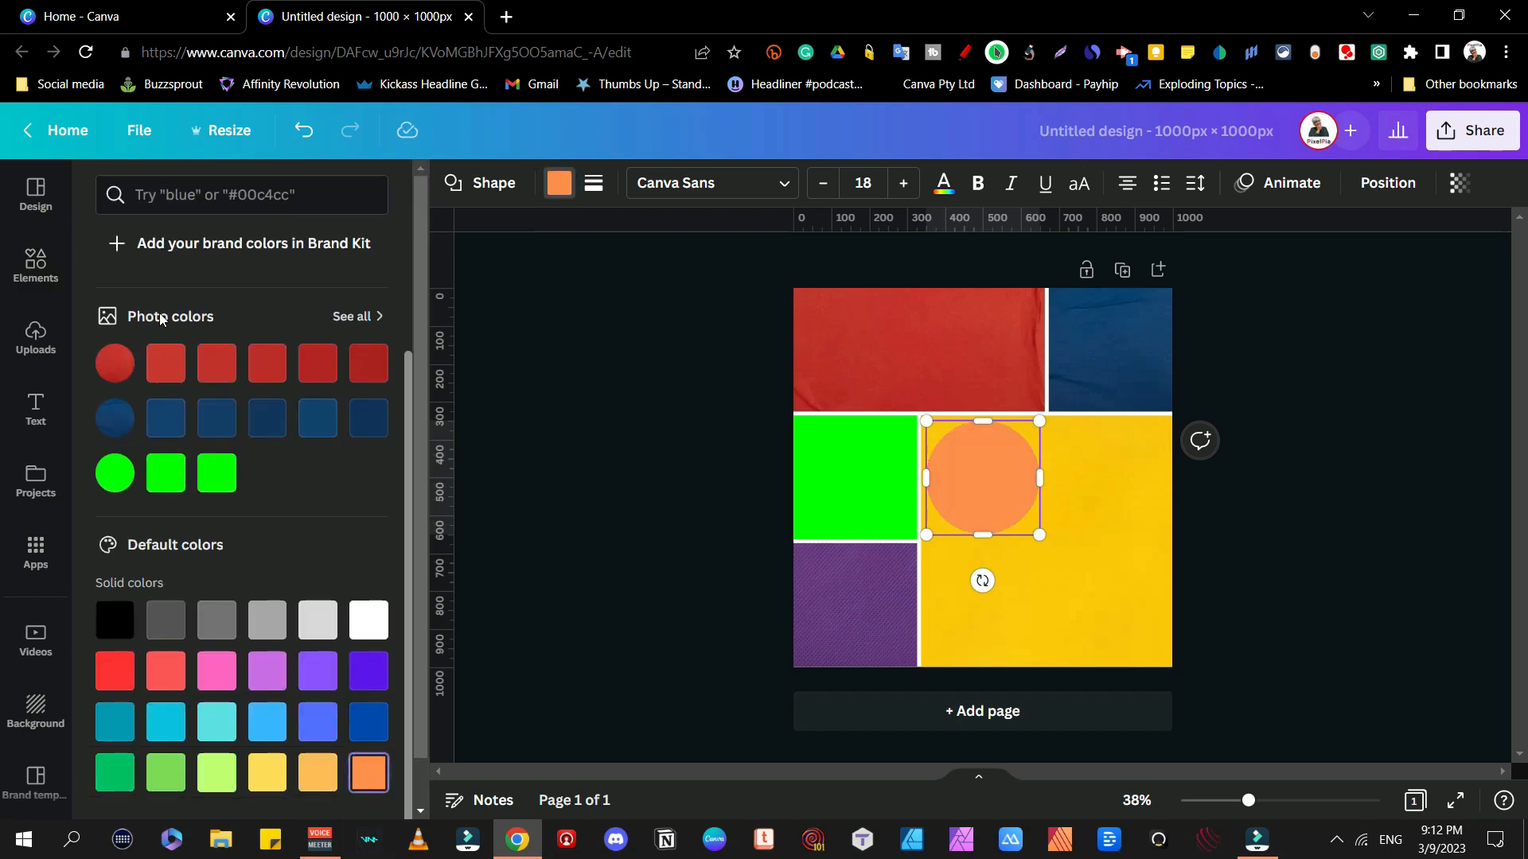
pyautogui.scroll(2, 161, 317)
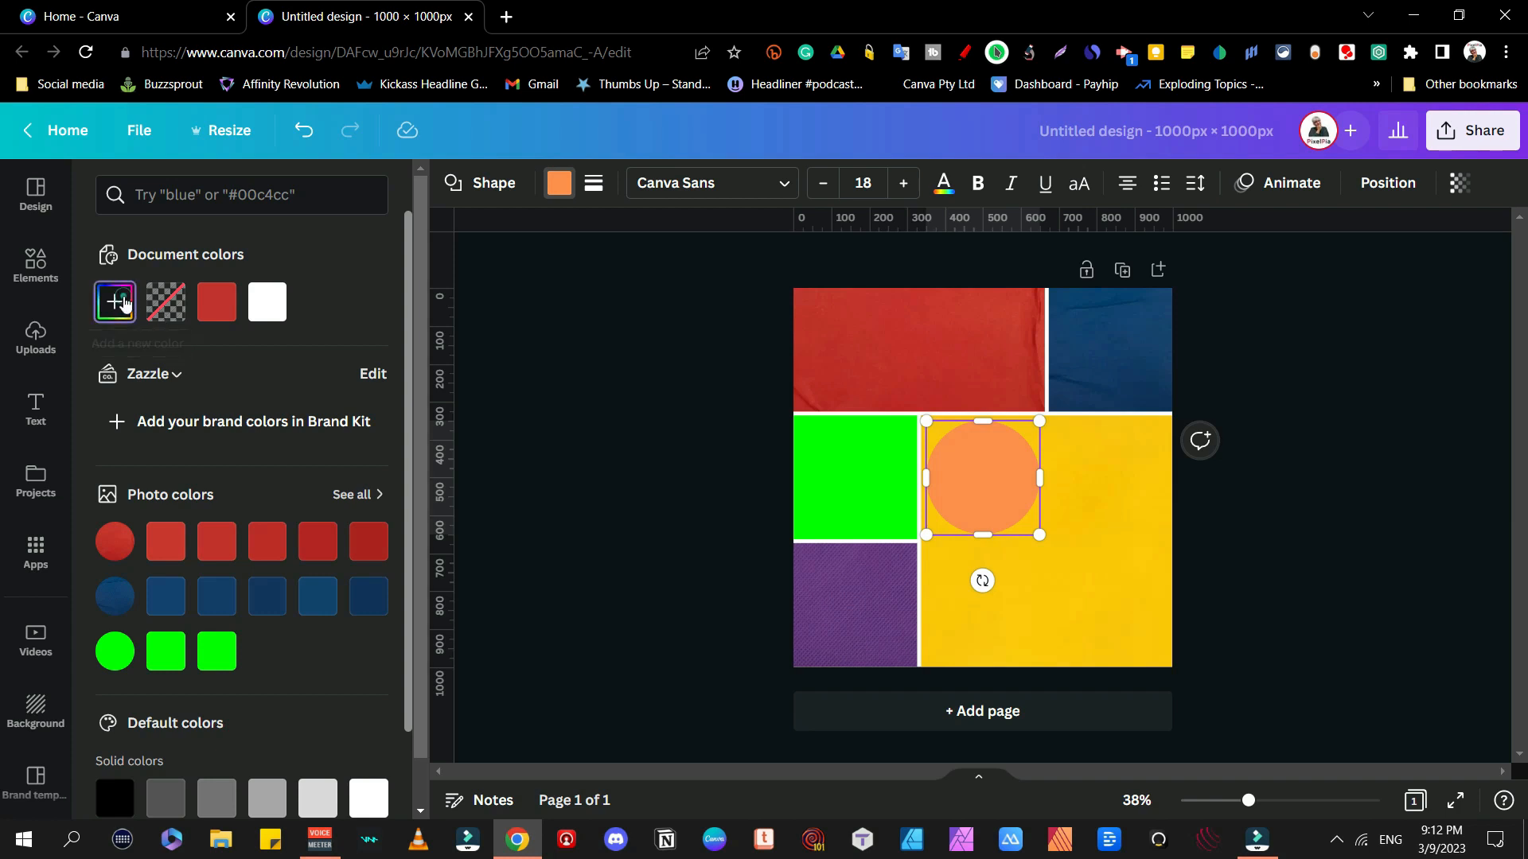
pyautogui.click(114, 302)
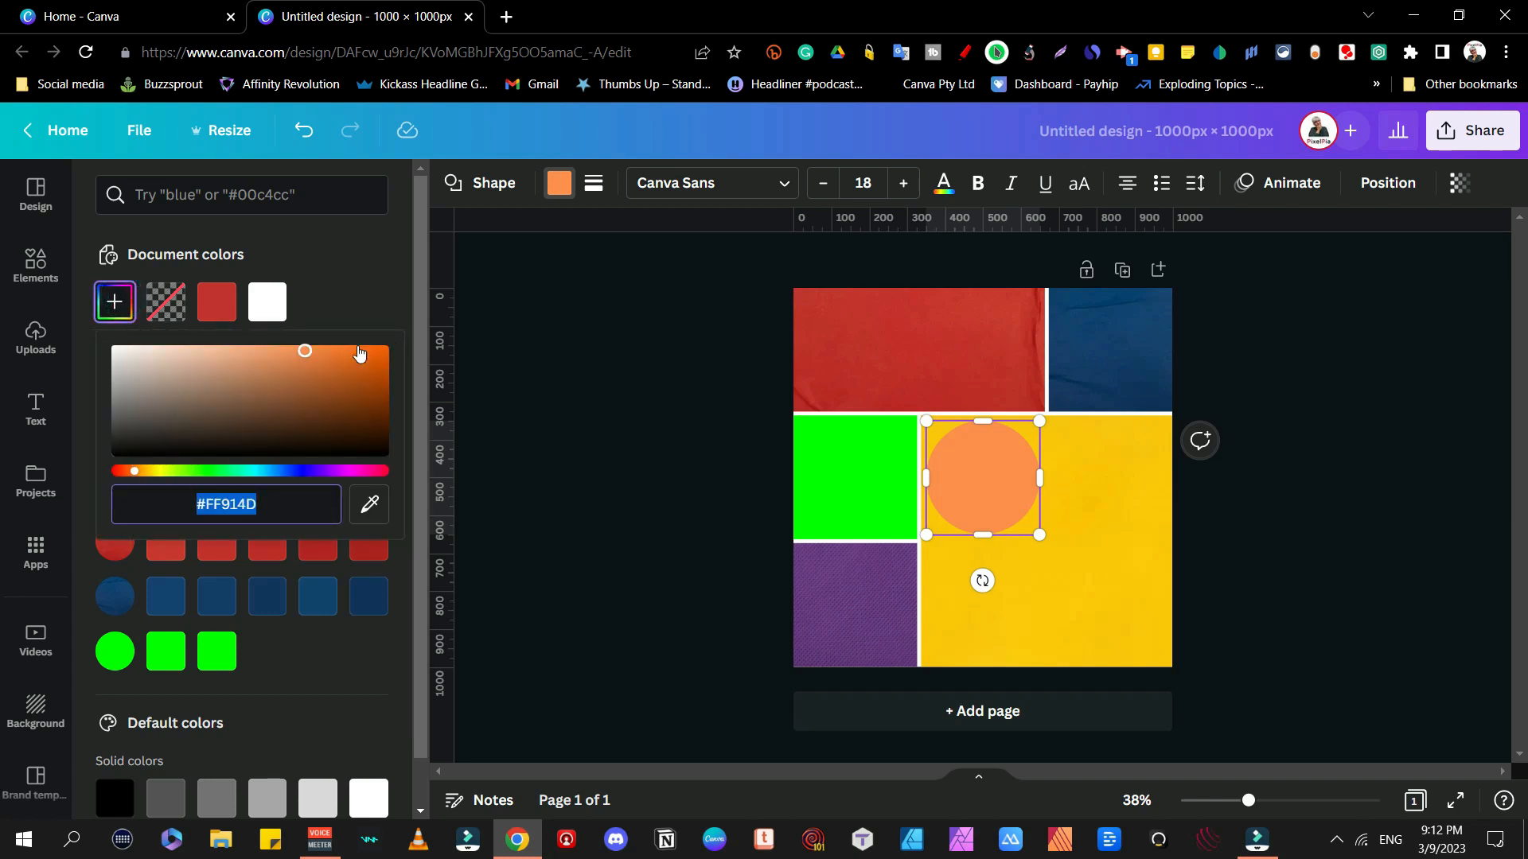
pyautogui.click(359, 353)
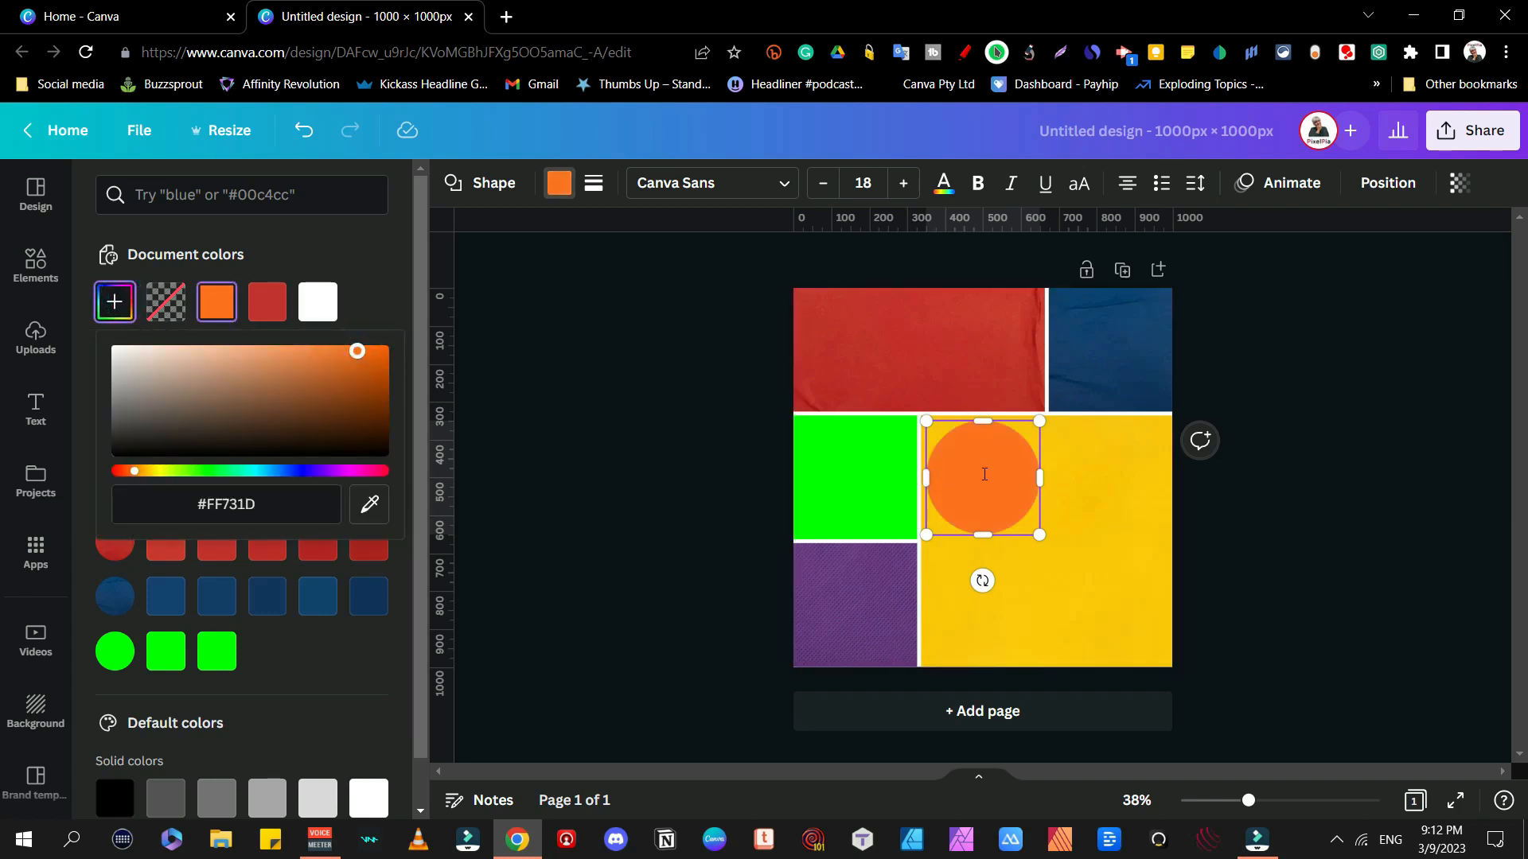
pyautogui.click(984, 474)
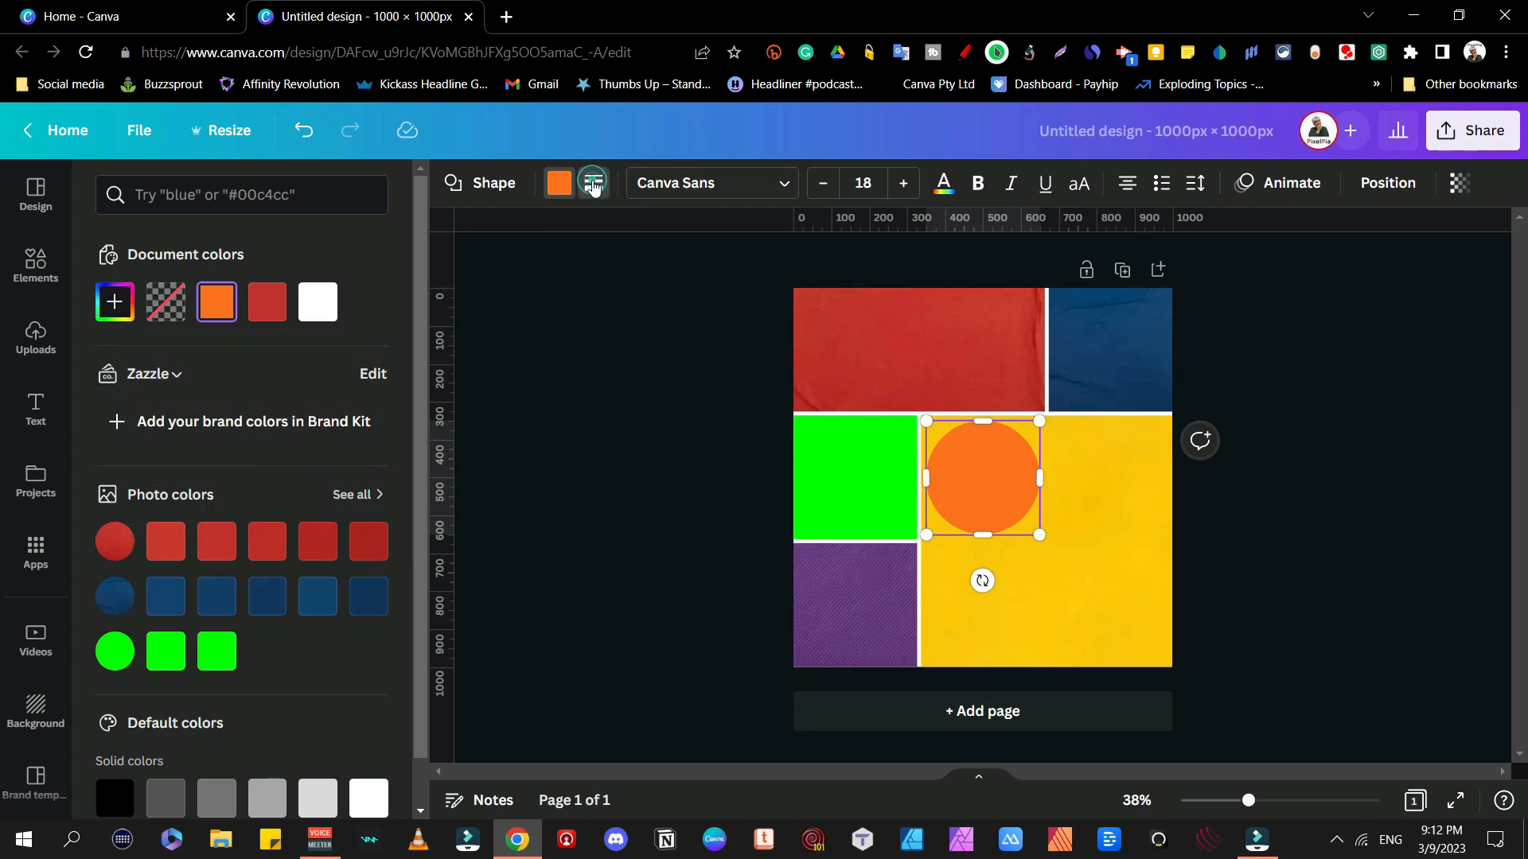
# Step: Give the circle a solid white border about 10 thick and enlarge it over the blocks
pyautogui.click(593, 184)
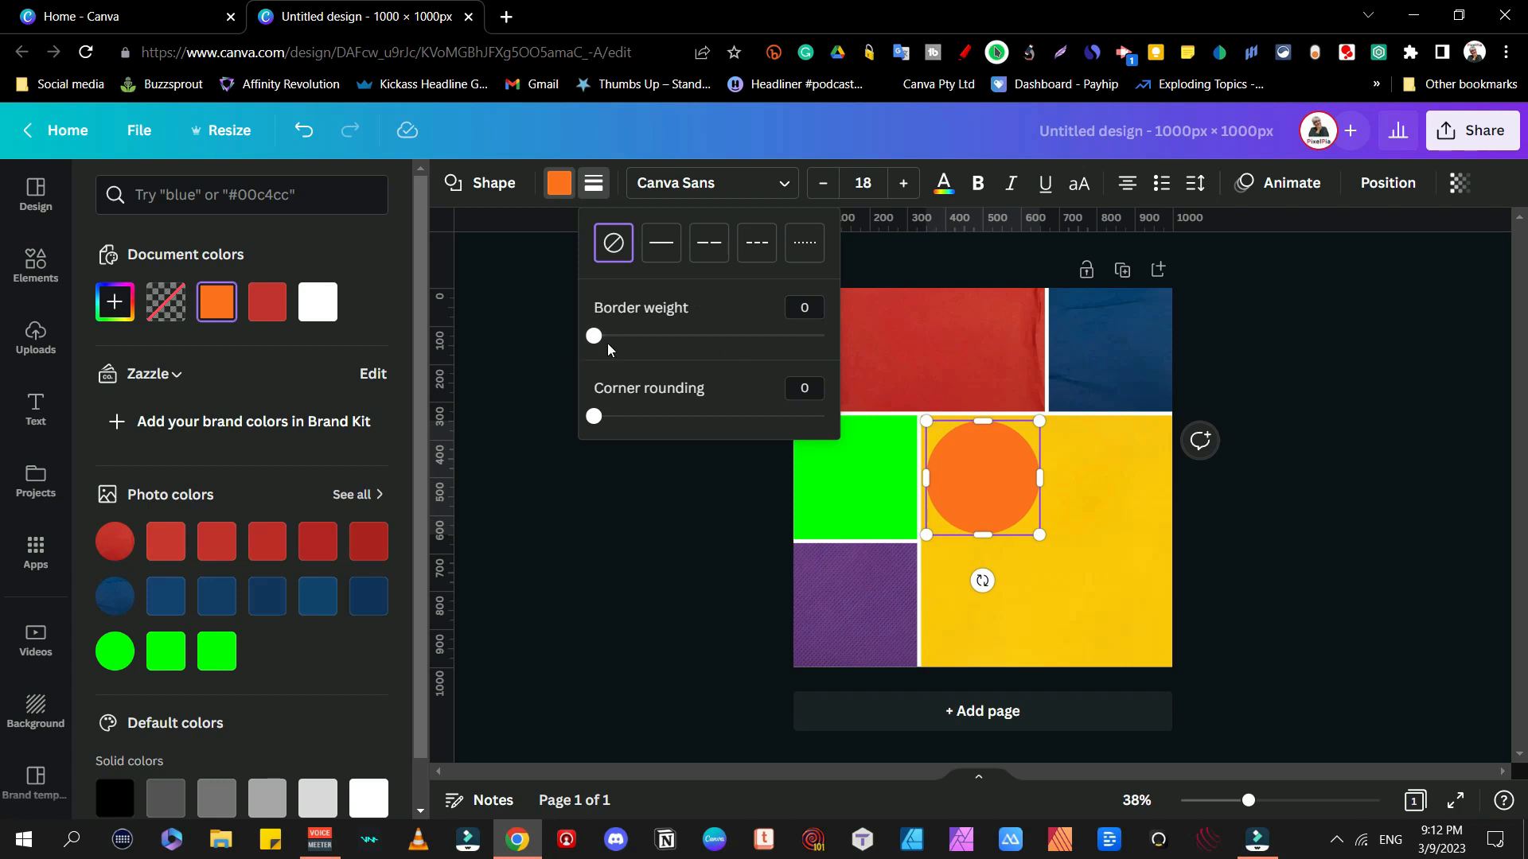
pyautogui.moveTo(600, 342); pyautogui.dragTo(620, 342)
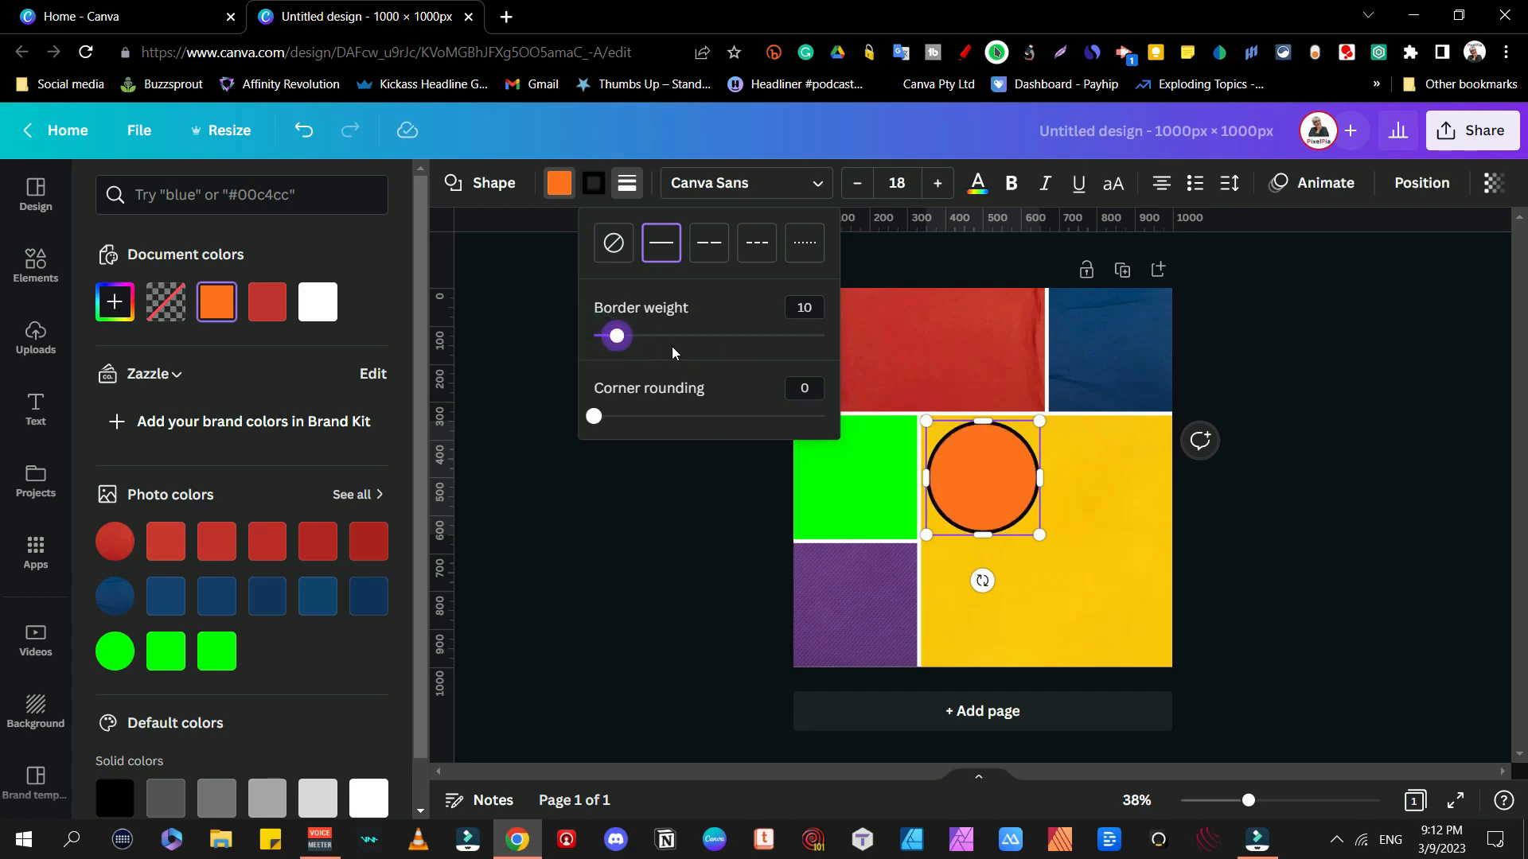
pyautogui.click(594, 183)
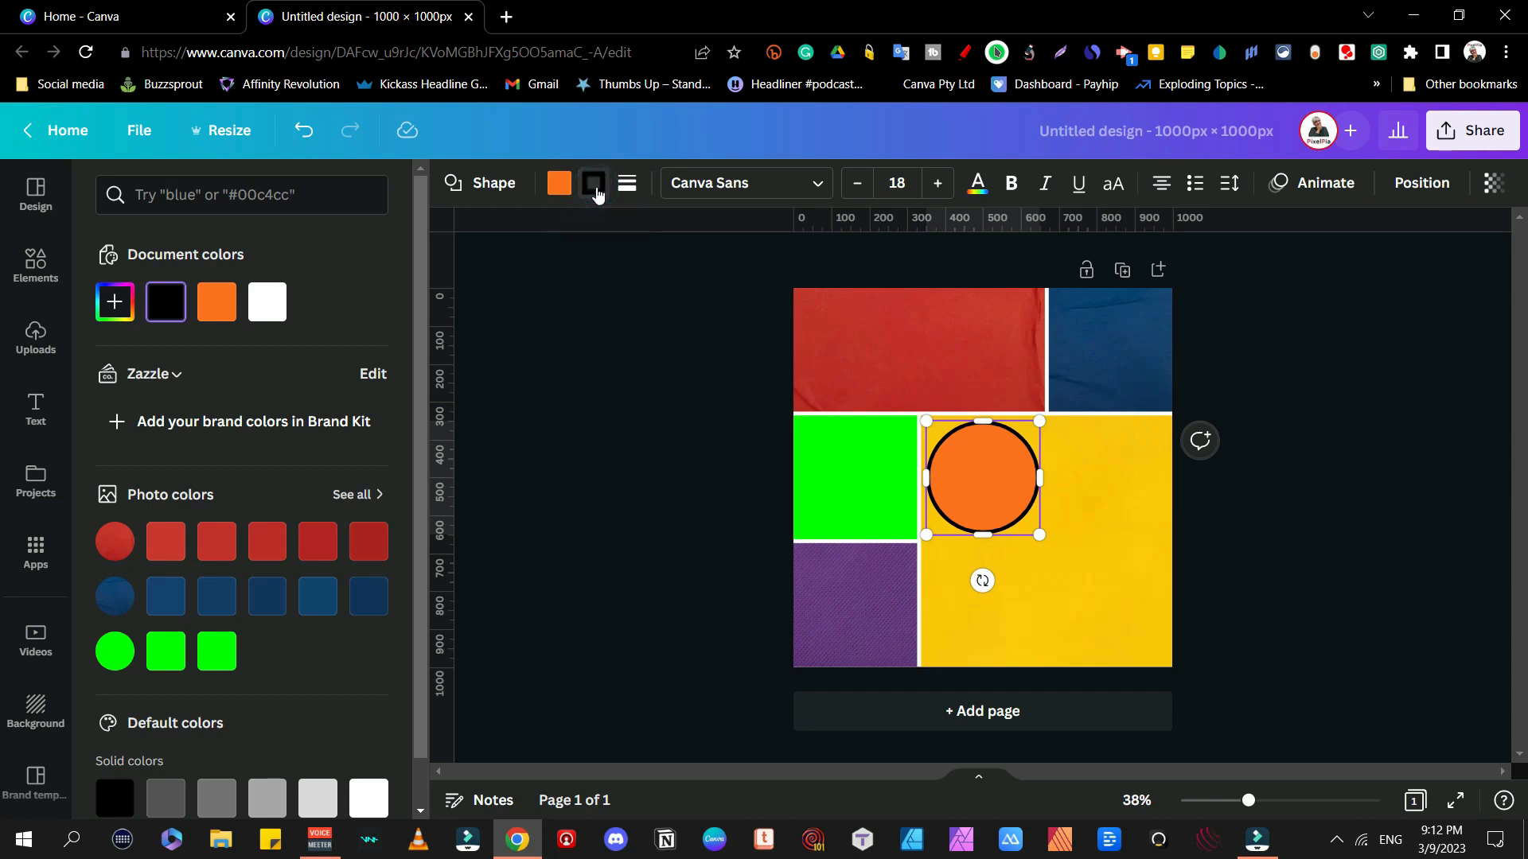
pyautogui.click(267, 302)
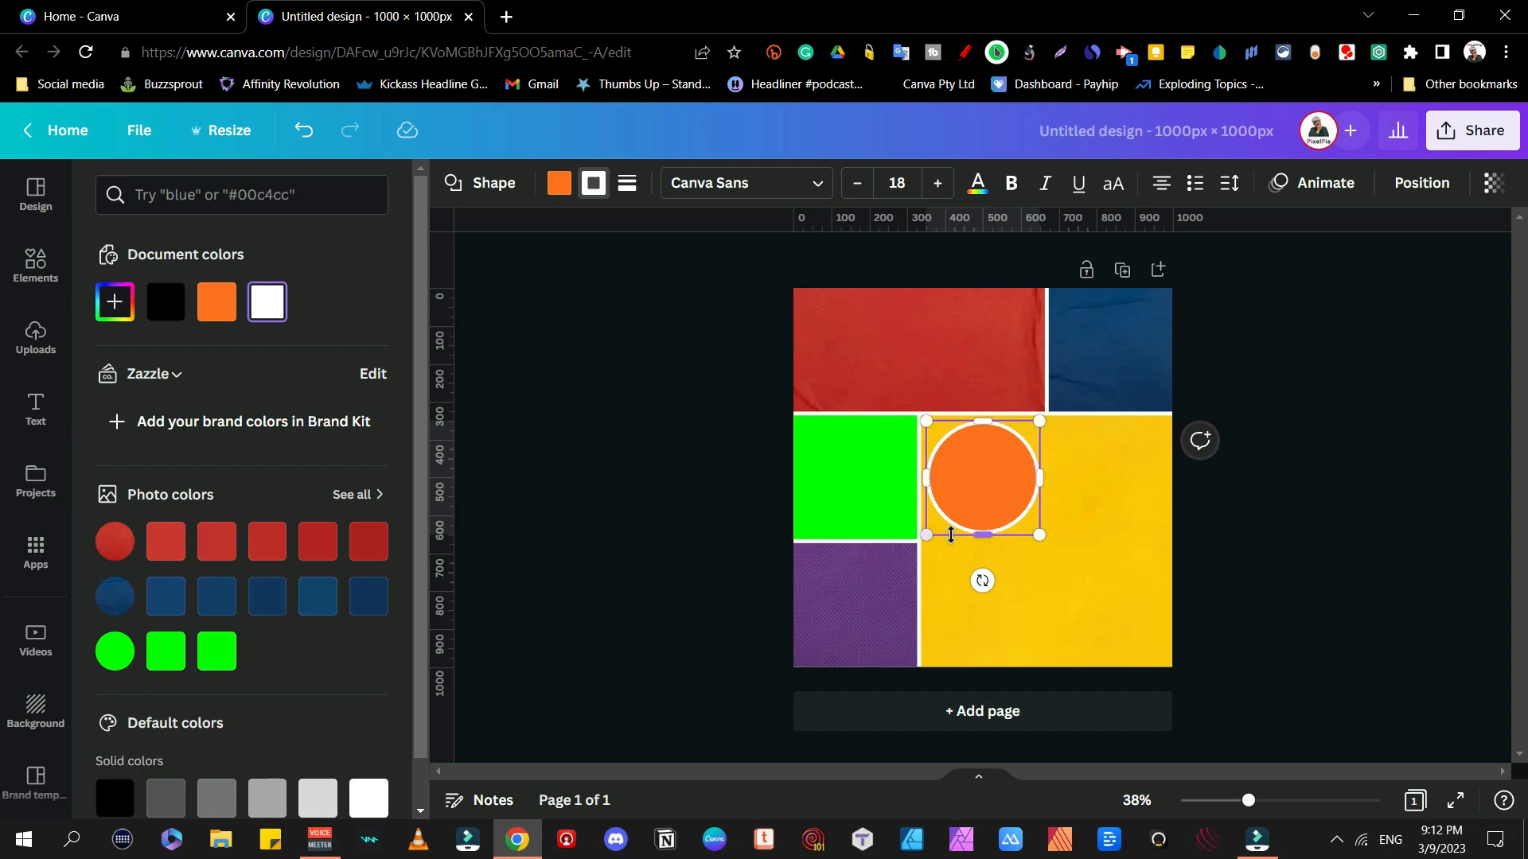
pyautogui.moveTo(951, 535); pyautogui.dragTo(849, 590)
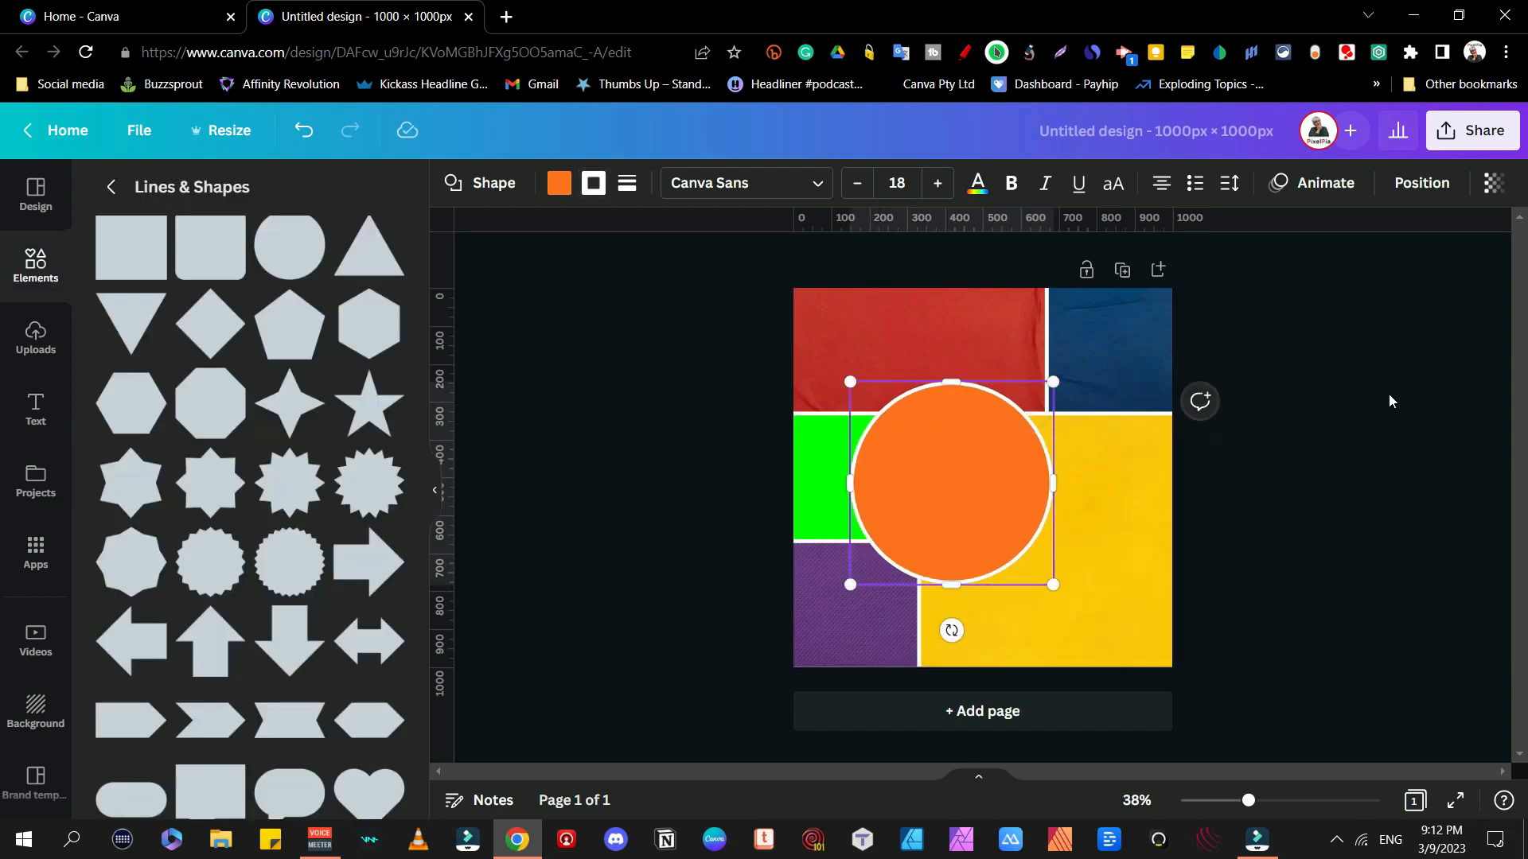
pyautogui.scroll(-5, 331, 522)
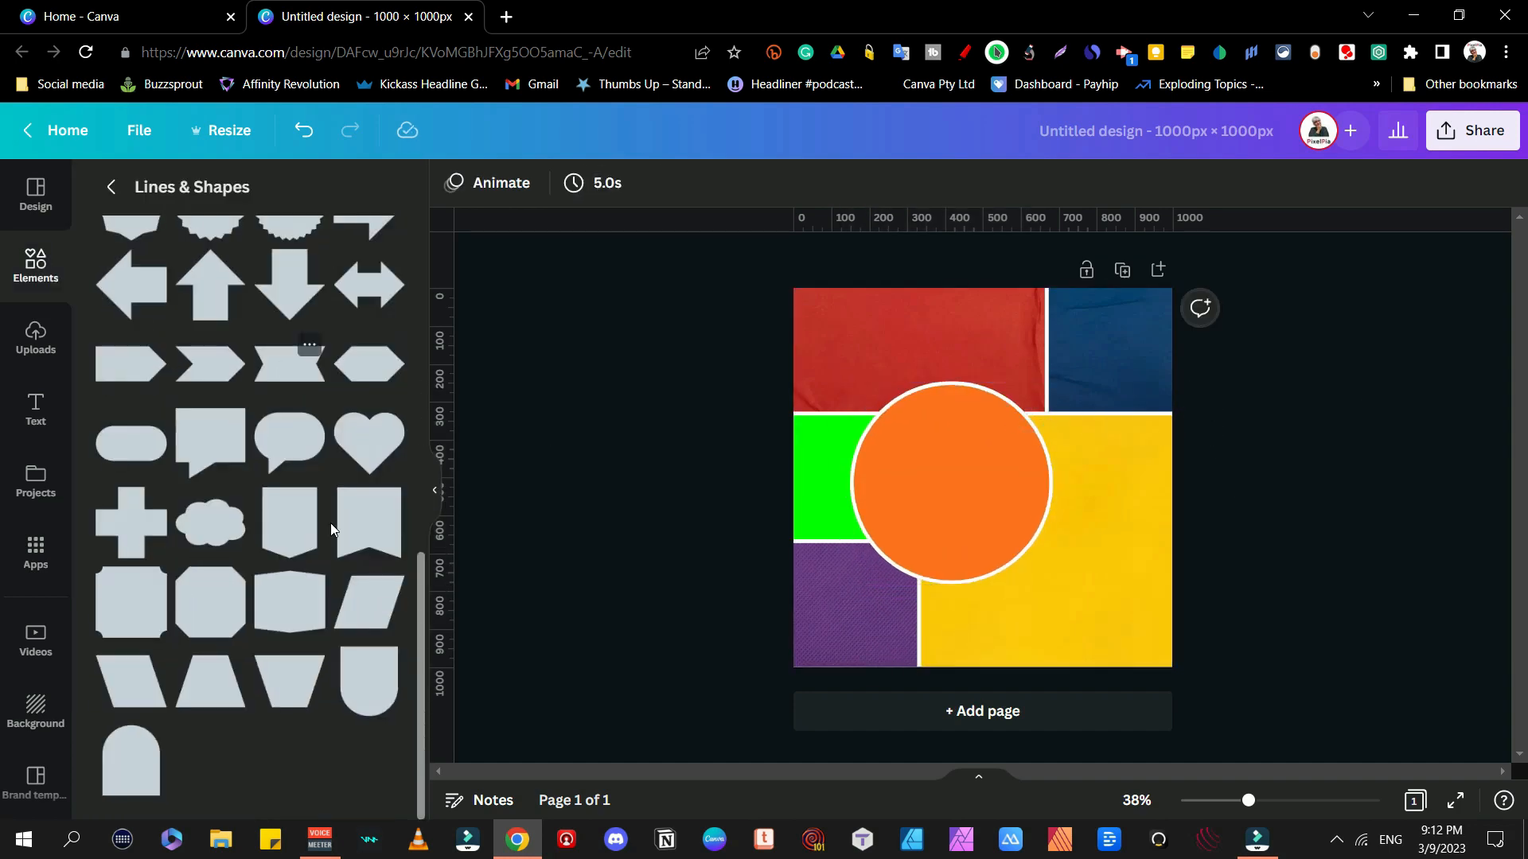
# Step: Add a parallelogram with a solid white border and pink fill
pyautogui.click(131, 682)
pyautogui.click(600, 184)
pyautogui.click(662, 242)
pyautogui.moveTo(603, 337); pyautogui.dragTo(620, 346)
pyautogui.moveTo(621, 346); pyautogui.dragTo(618, 343)
pyautogui.click(592, 183)
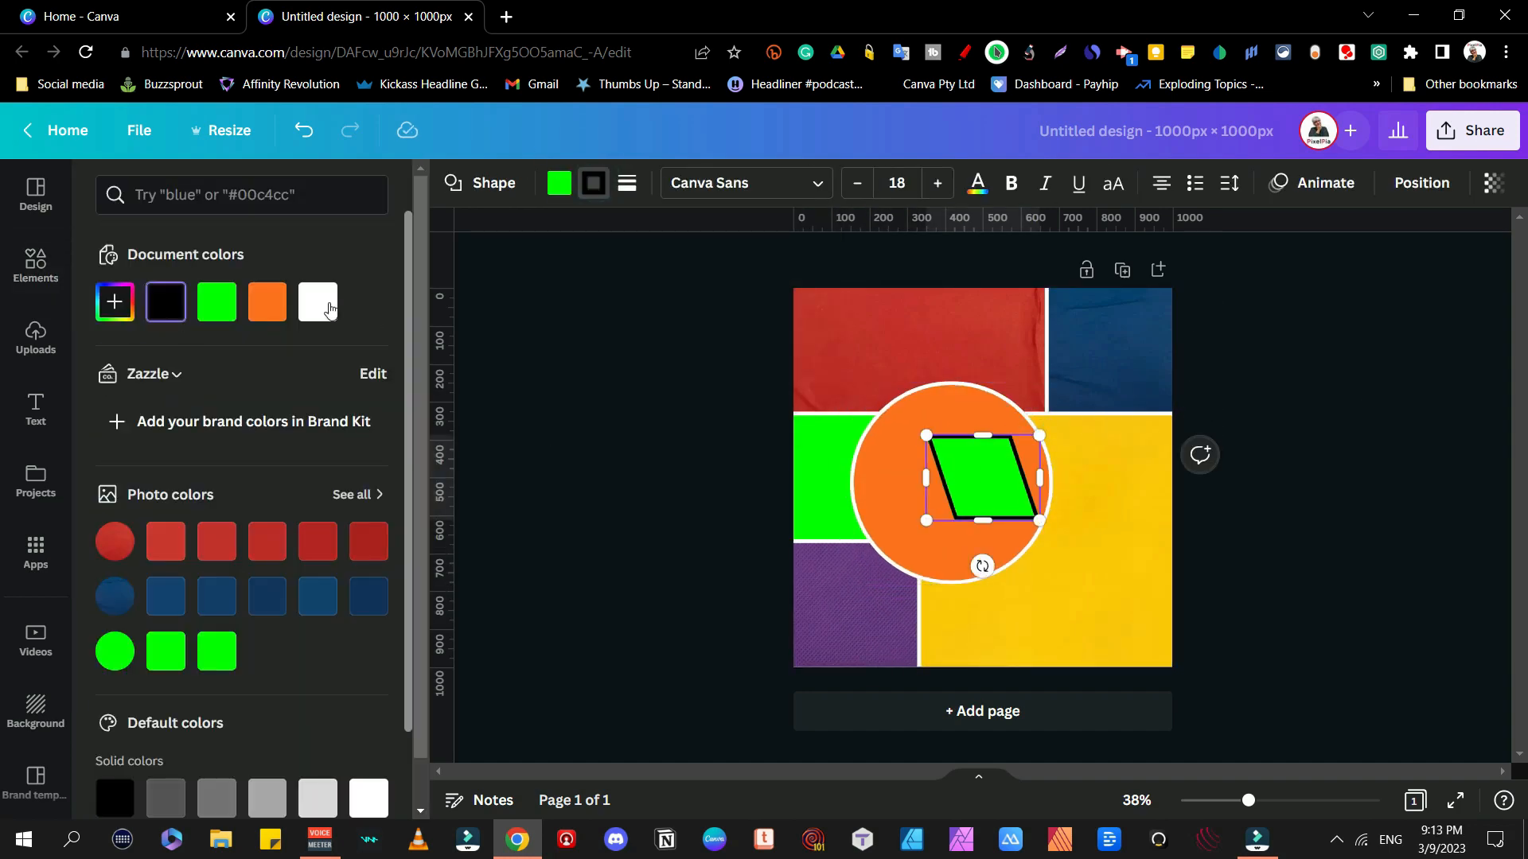
pyautogui.click(330, 309)
pyautogui.scroll(-2, 330, 309)
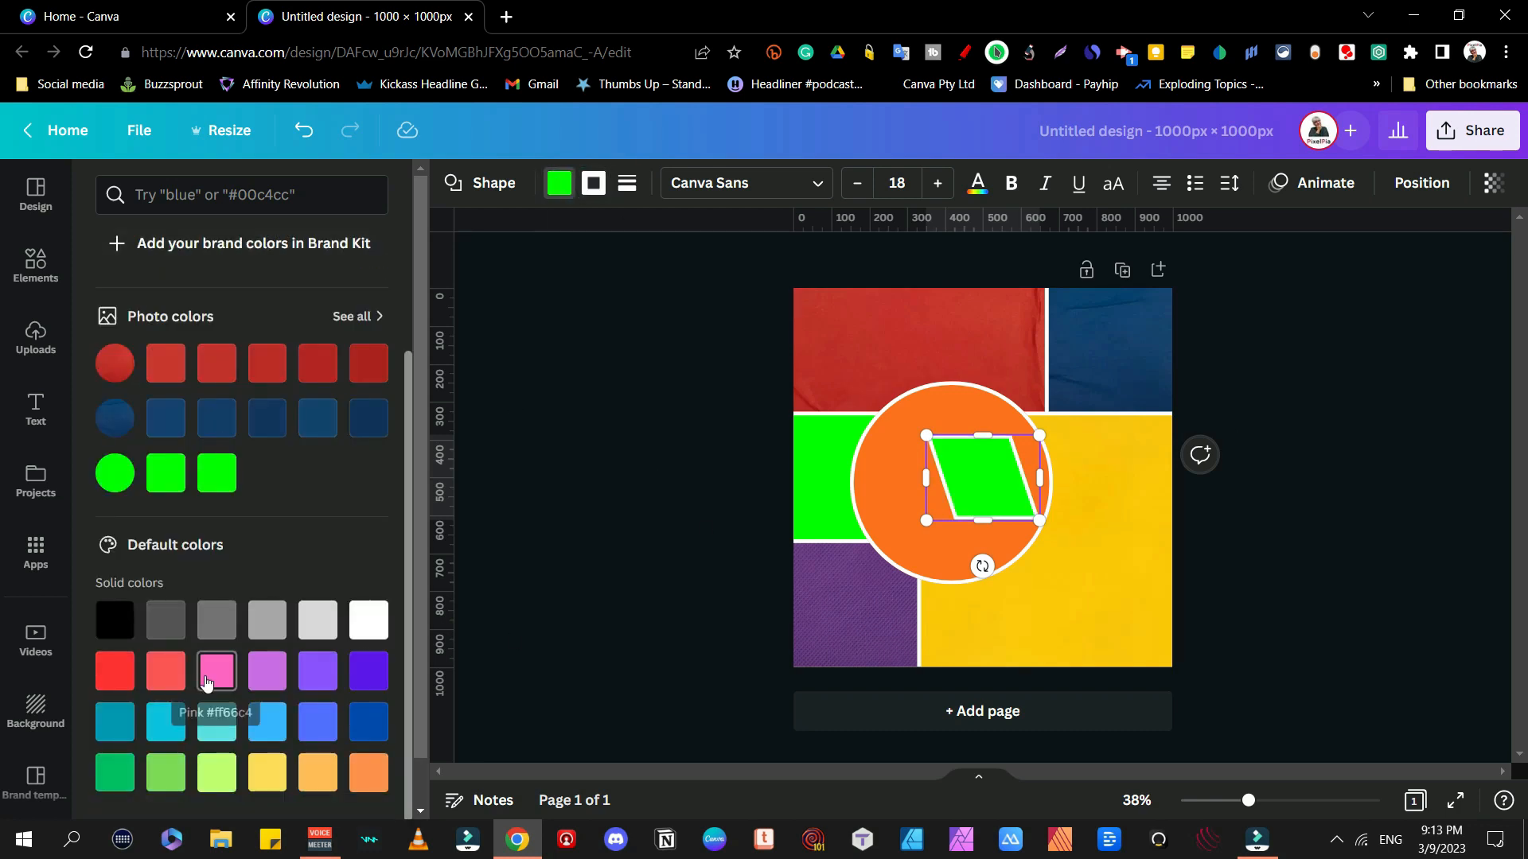
pyautogui.click(207, 683)
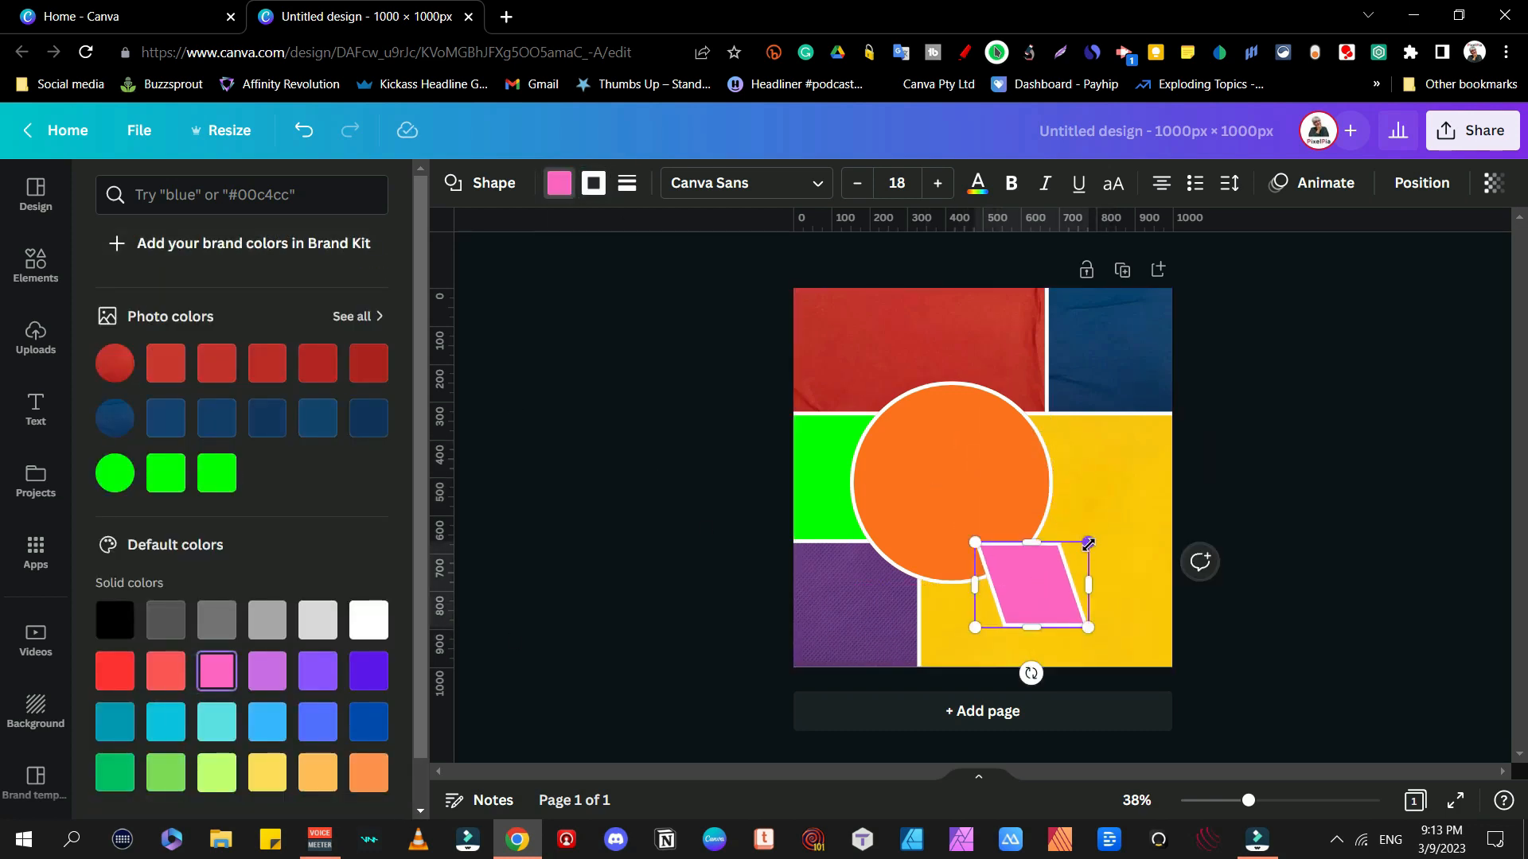
pyautogui.click(1468, 399)
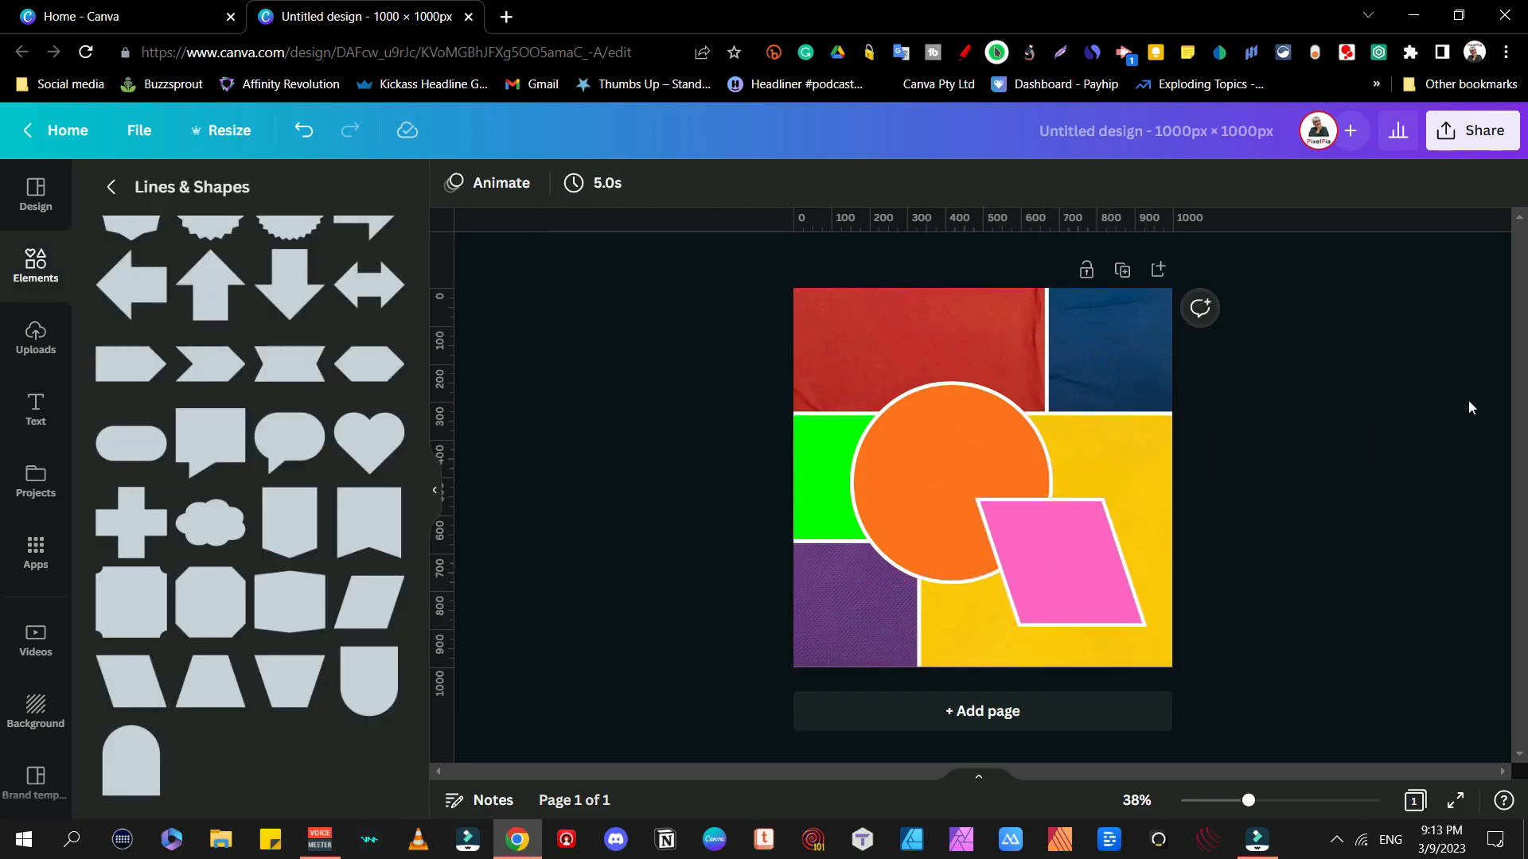
pyautogui.click(1472, 131)
# Step: Download the design as a PNG file, color block.png
pyautogui.click(1230, 608)
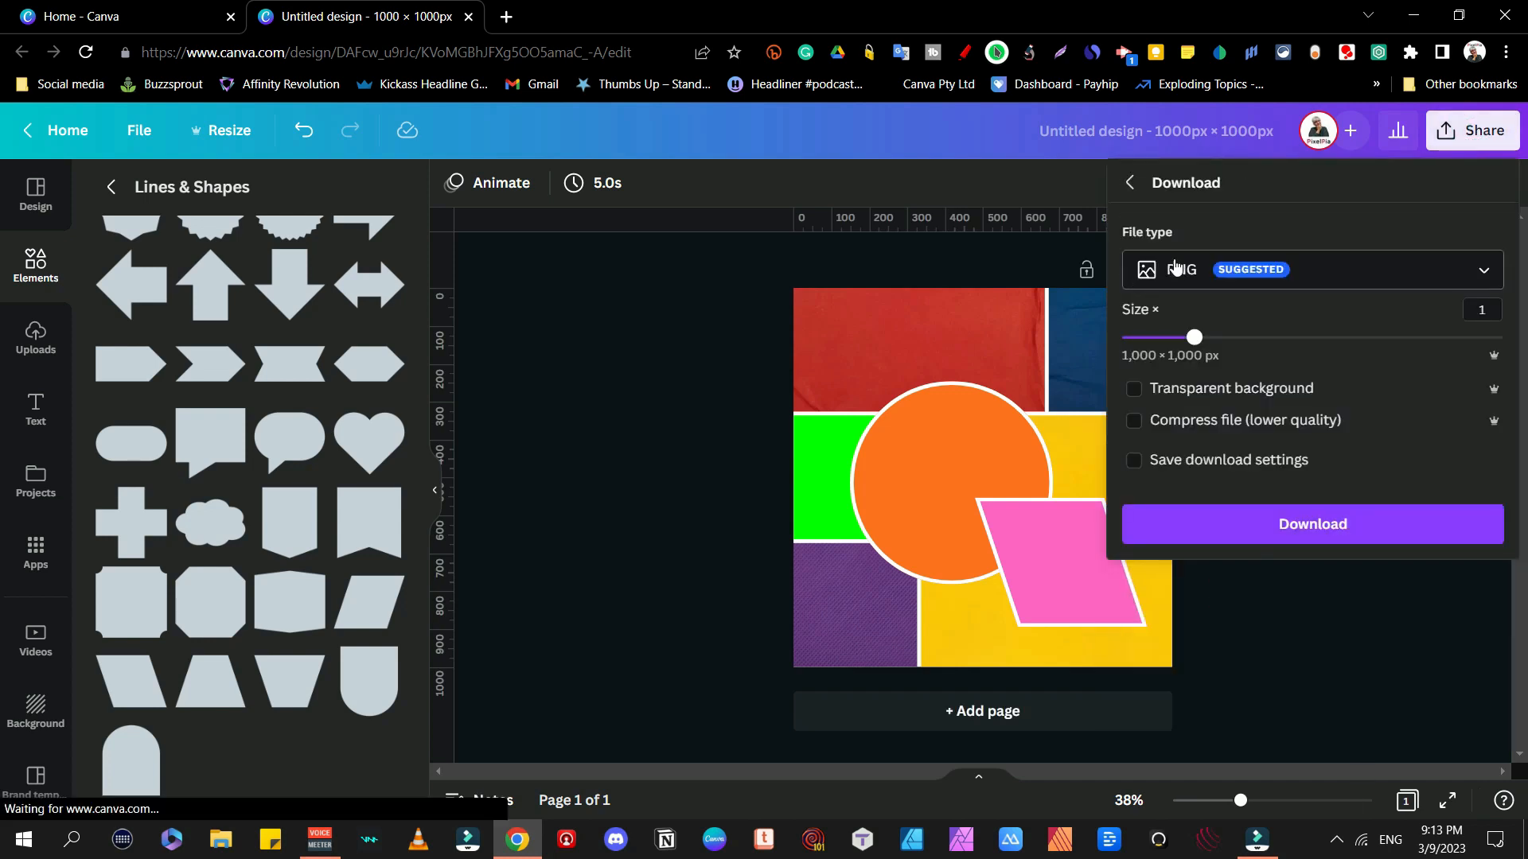
pyautogui.click(1297, 525)
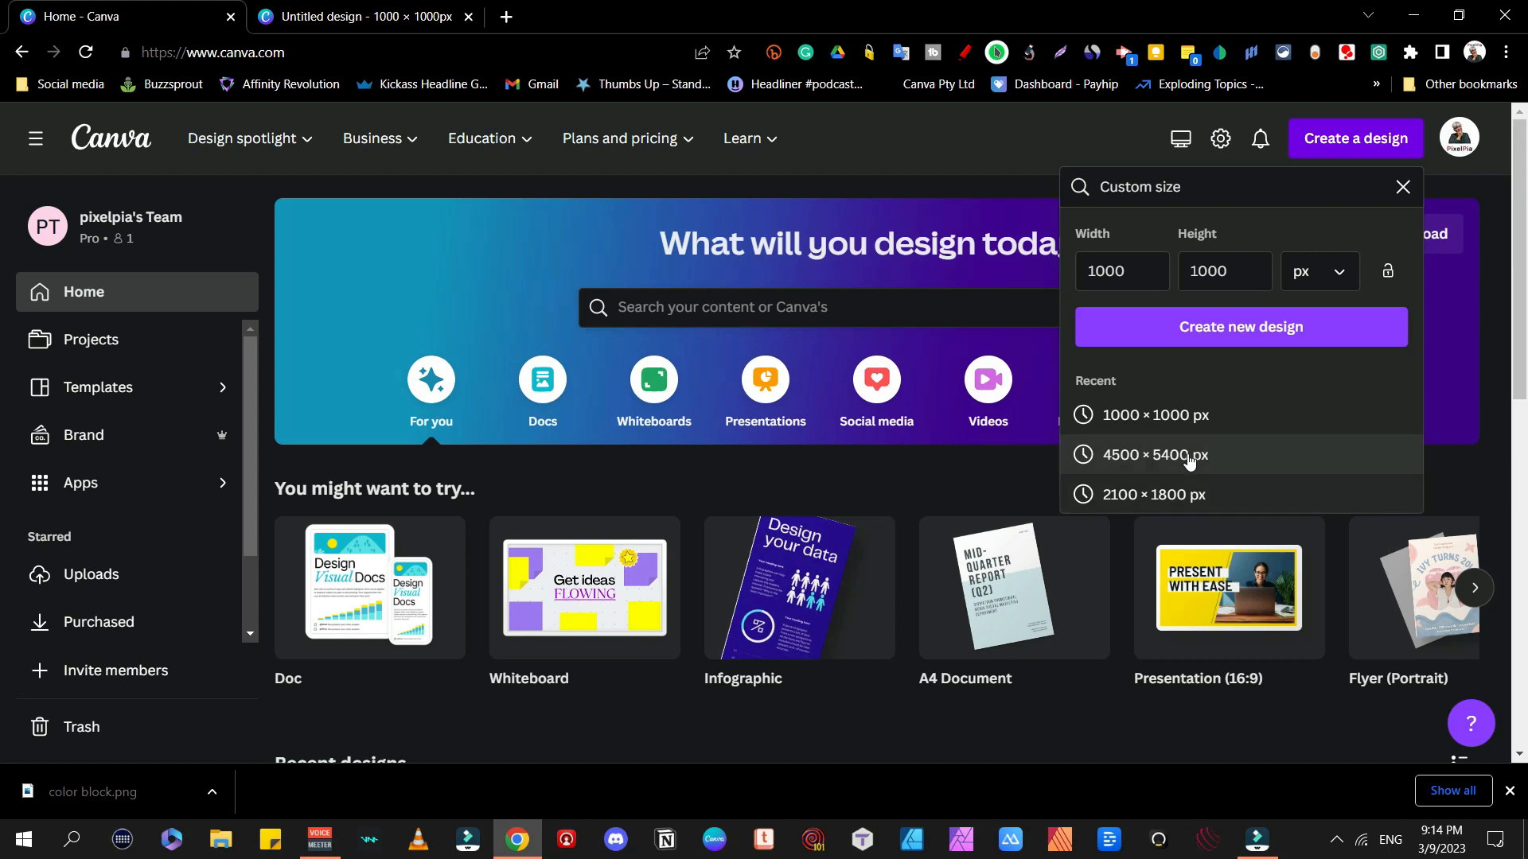
# Step: Create a new design from the recent 4500 × 5400 px custom-size preset
pyautogui.click(1146, 457)
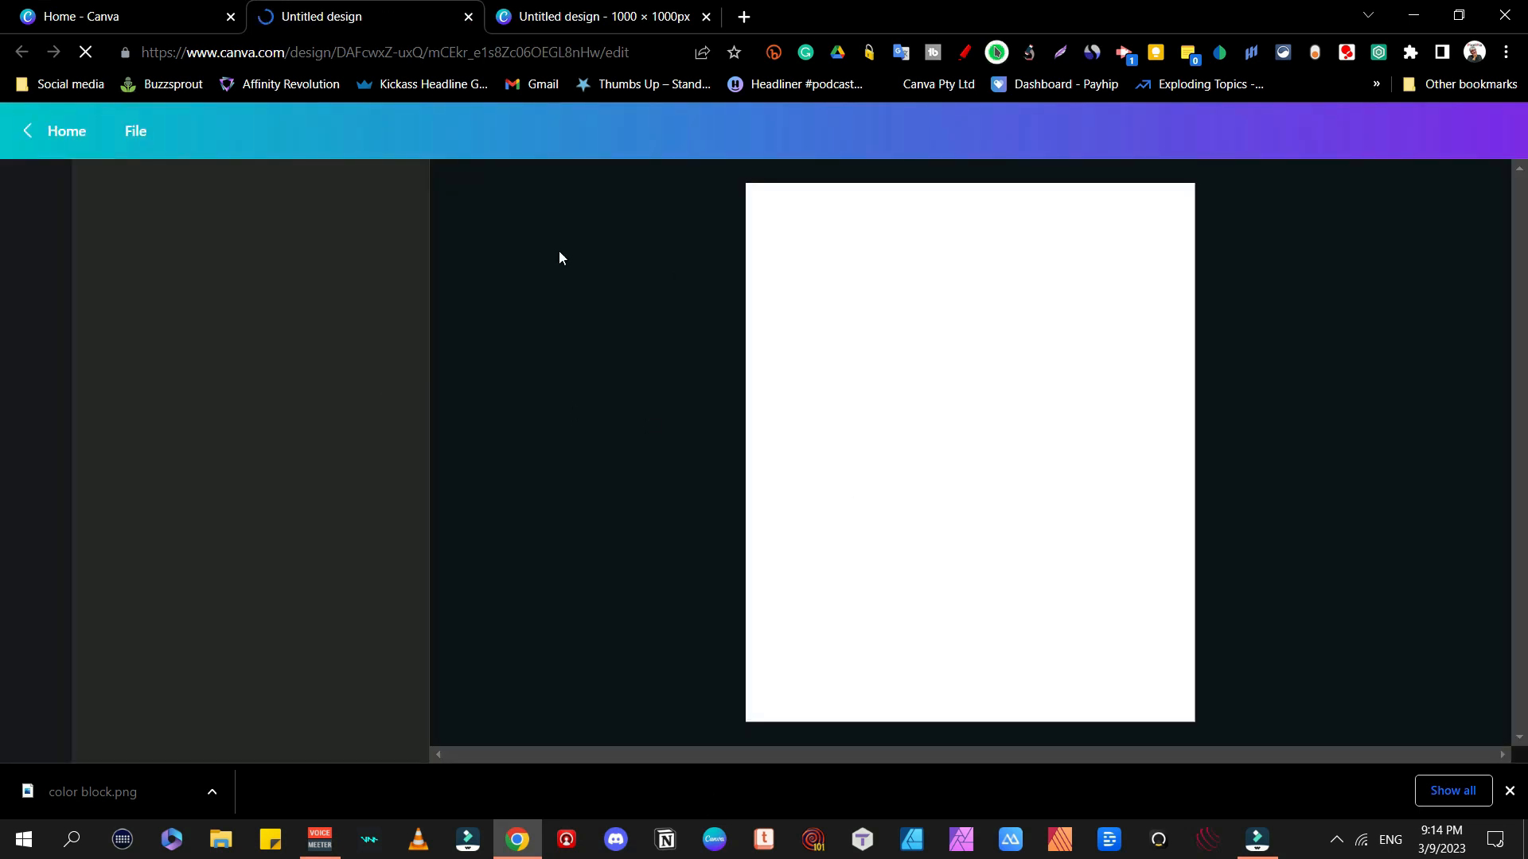
# Step: Upload the color block image from the Desktop
pyautogui.click(36, 334)
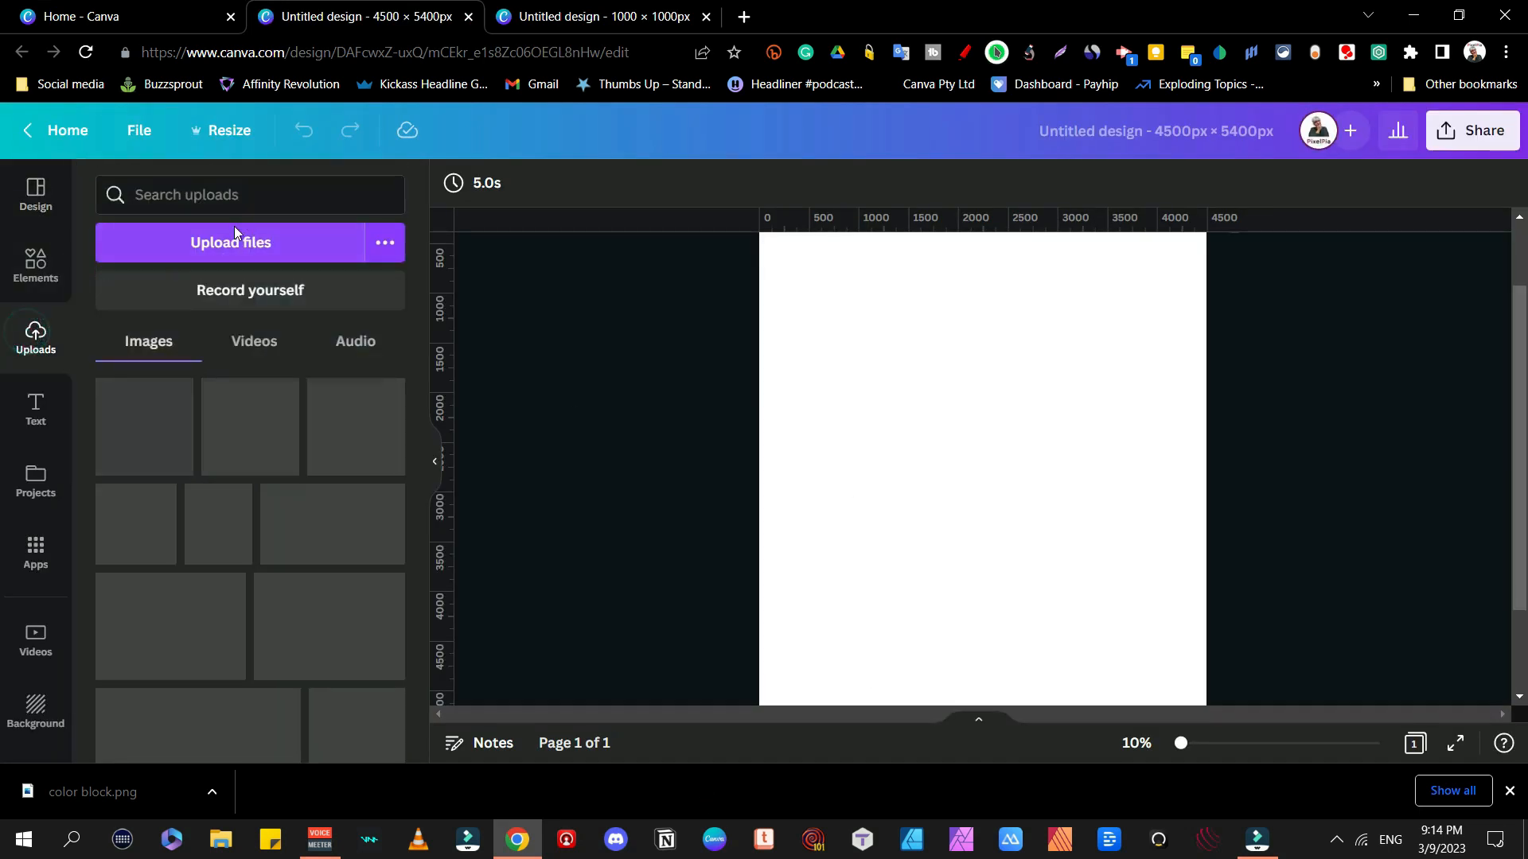
pyautogui.click(248, 247)
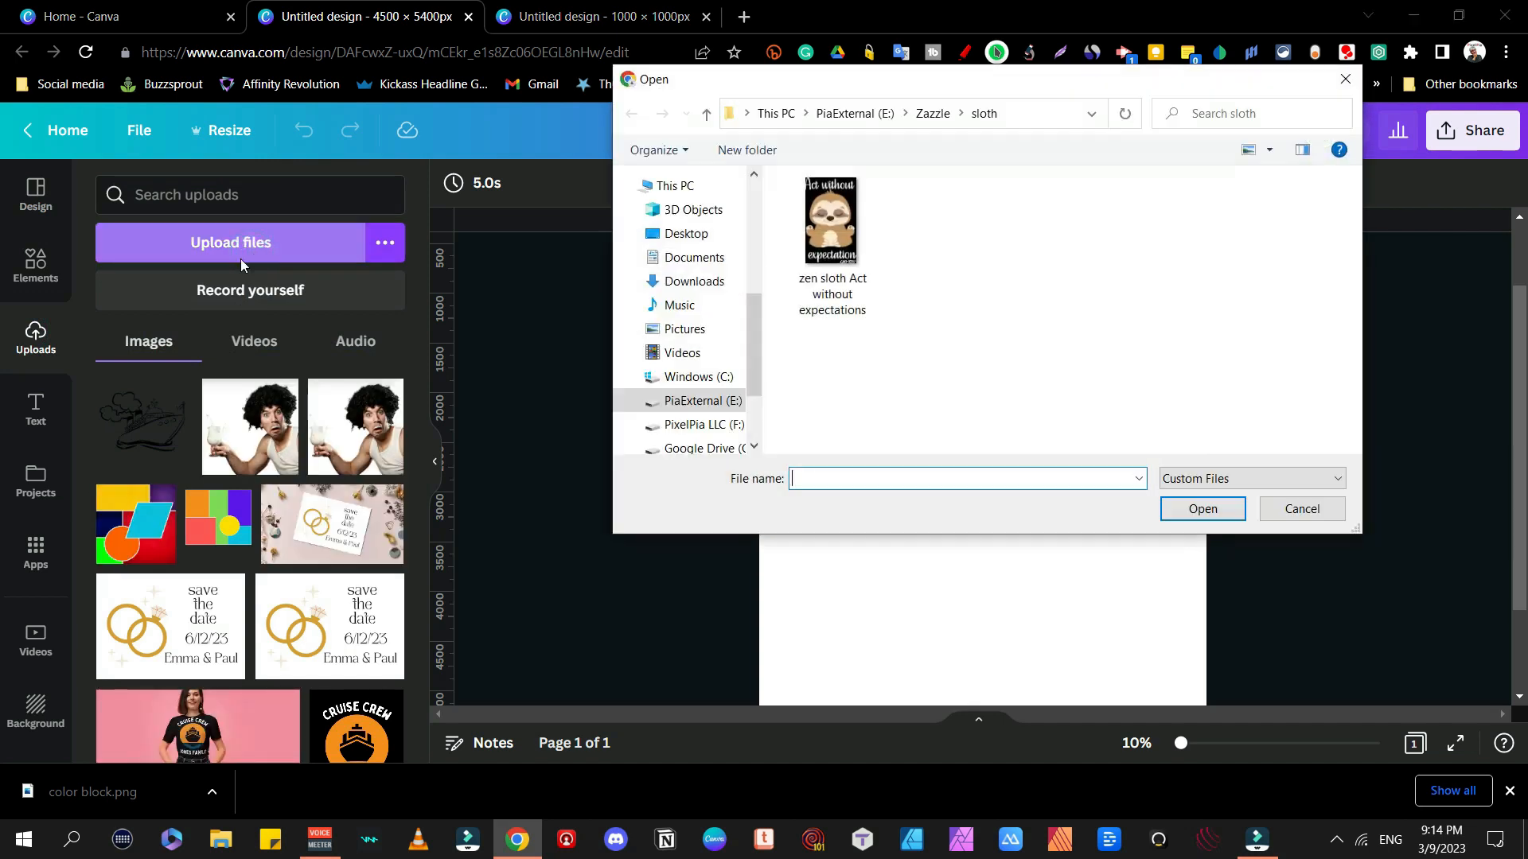
pyautogui.click(685, 233)
pyautogui.click(819, 248)
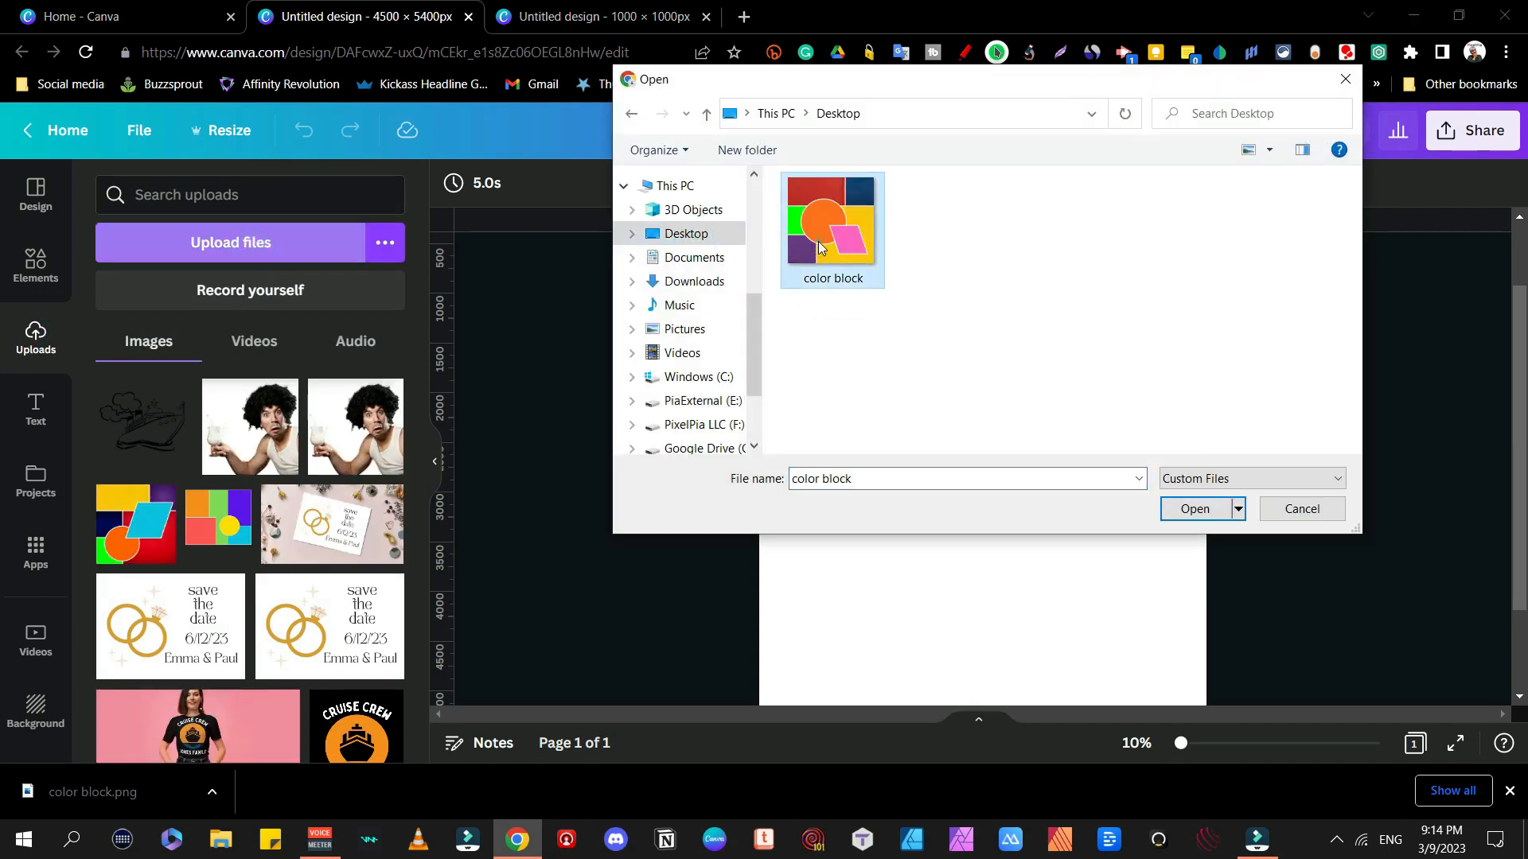
pyautogui.doubleClick(819, 248)
# Step: Search Elements for 'frame' and browse all frame shapes
pyautogui.click(36, 267)
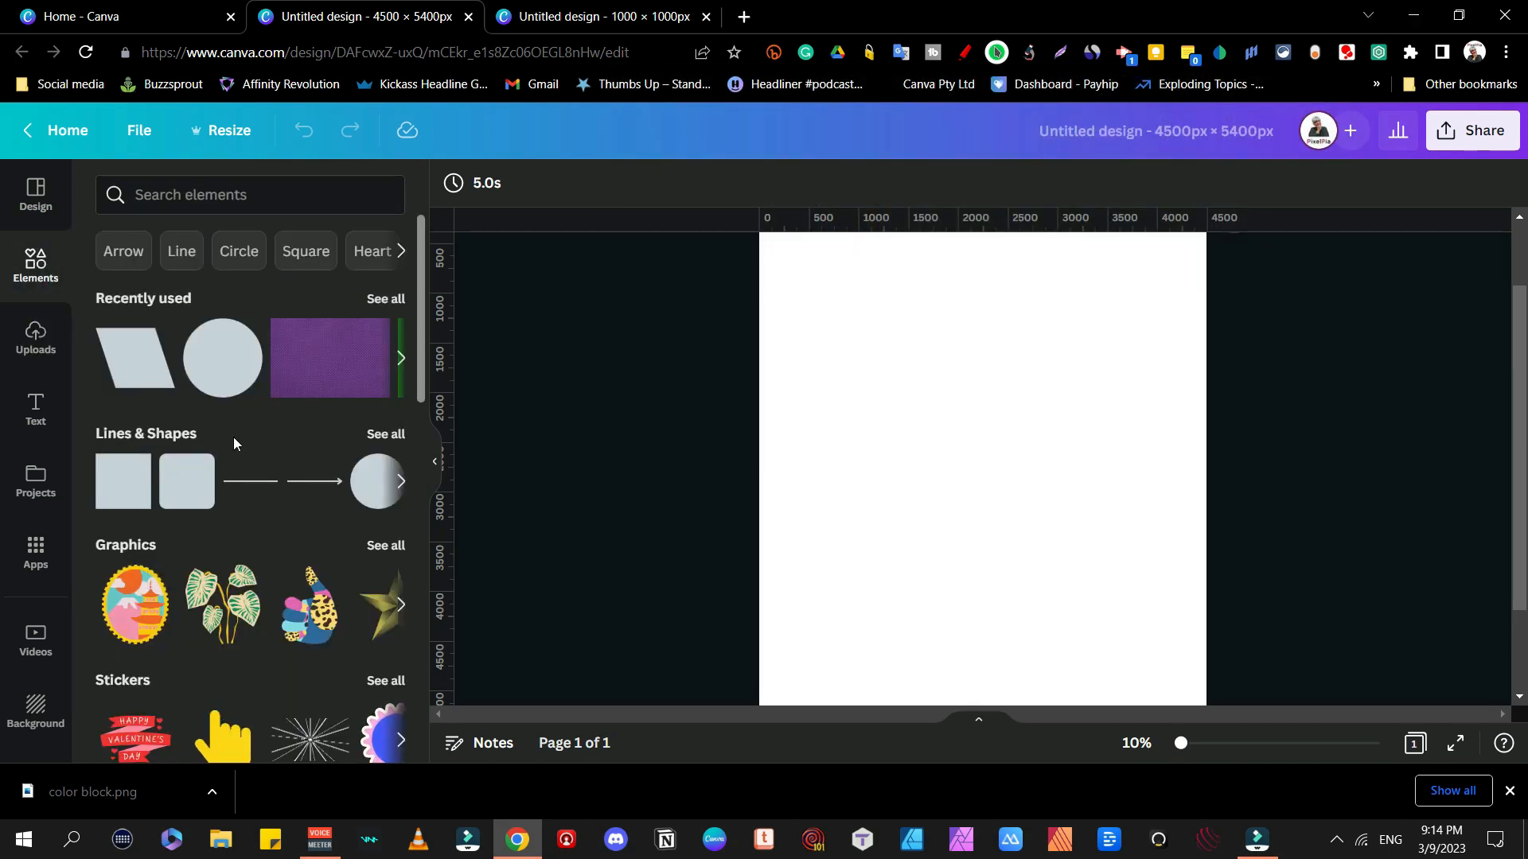
pyautogui.click(173, 194)
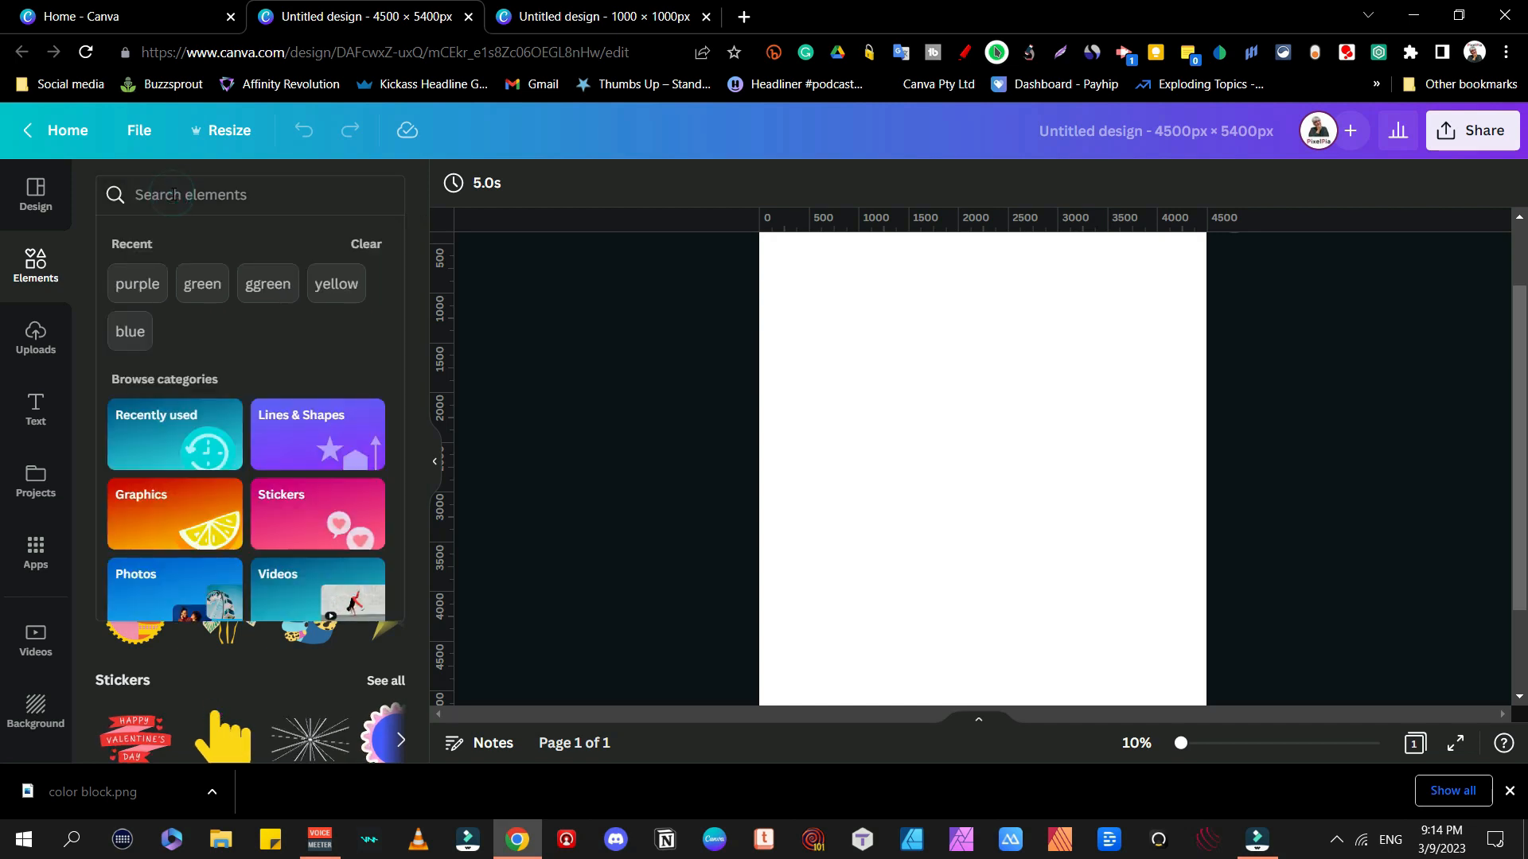
pyautogui.write('frsa')
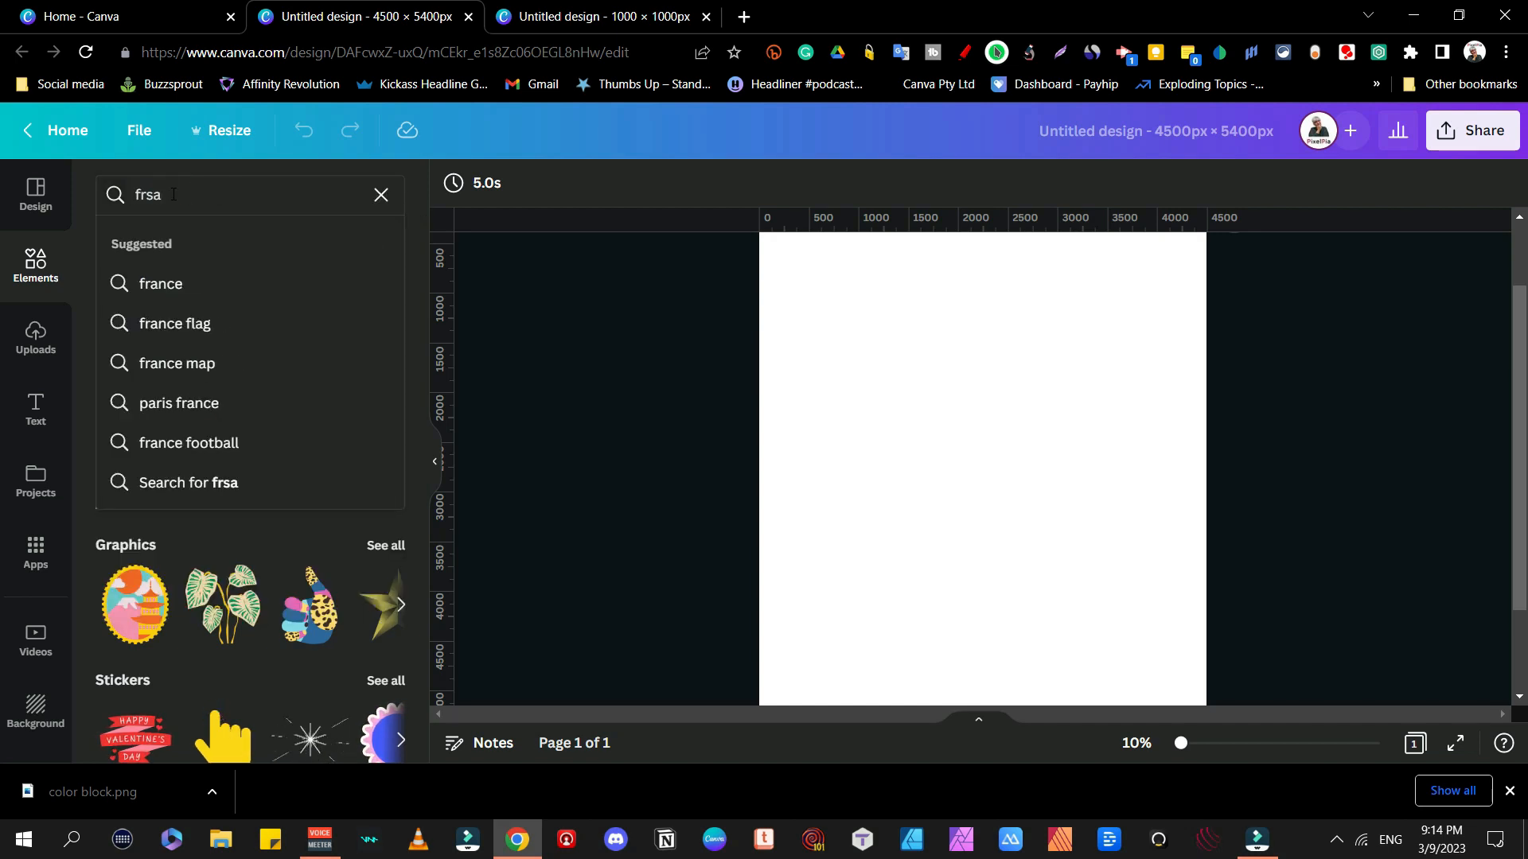
pyautogui.press('BackSpace')
pyautogui.press('BackSpace')
pyautogui.write('ame')
pyautogui.press('Return')
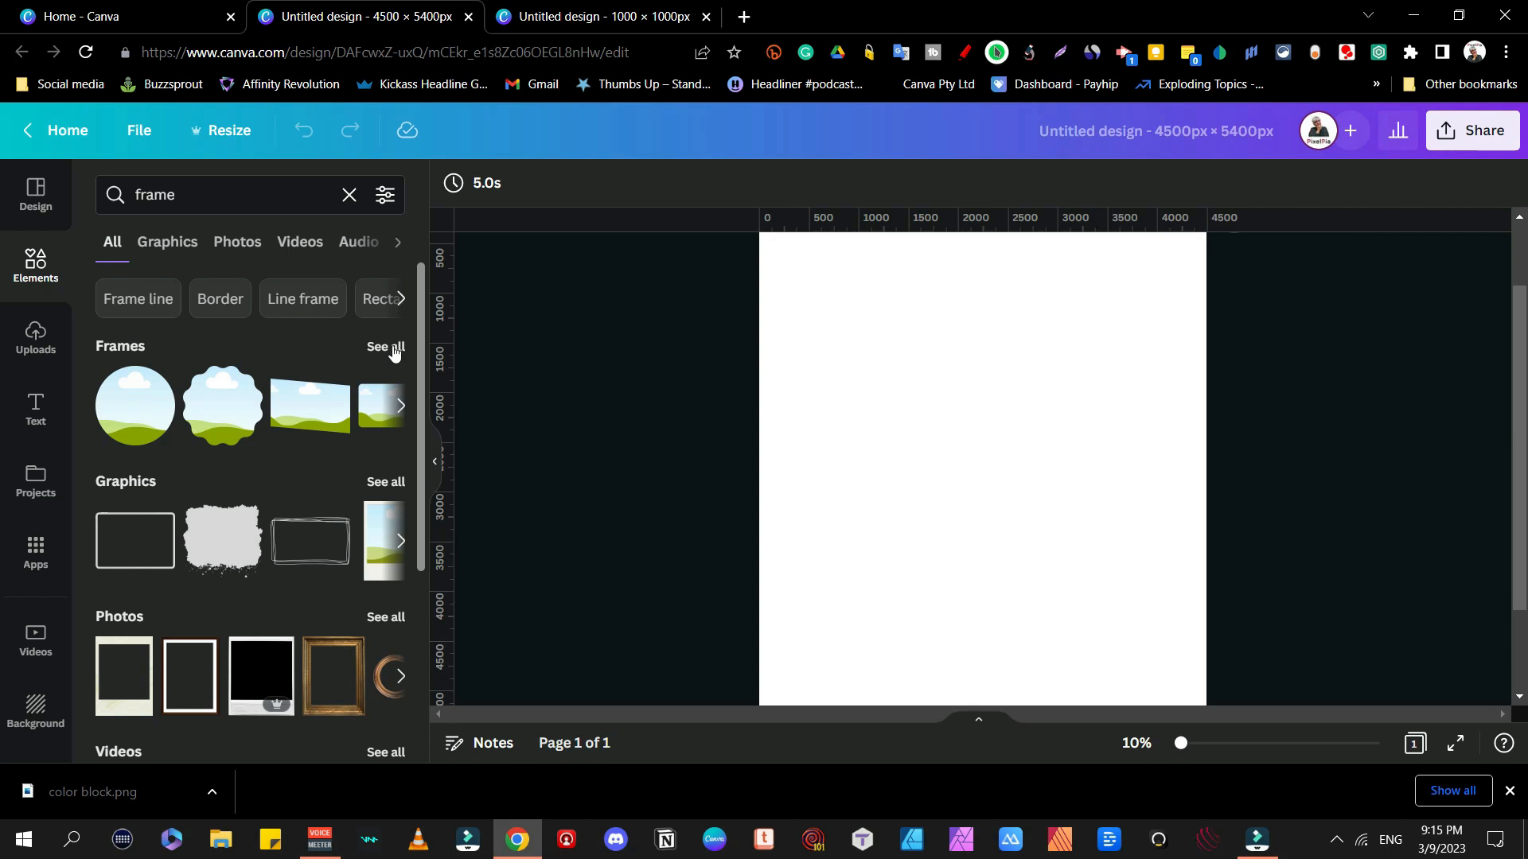
pyautogui.click(385, 347)
pyautogui.scroll(-5, 273, 398)
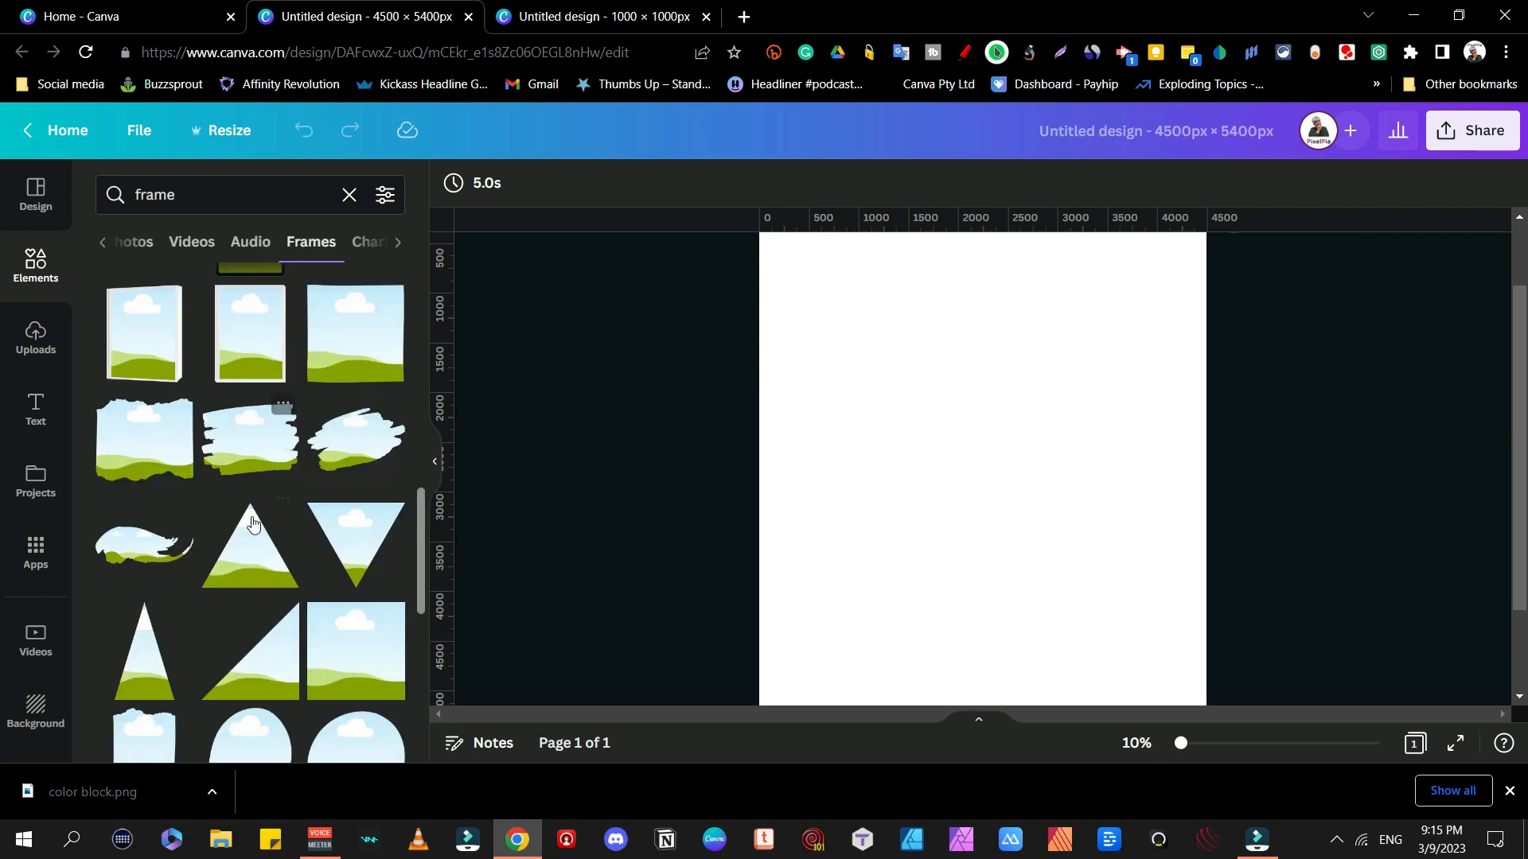
pyautogui.scroll(-10, 253, 523)
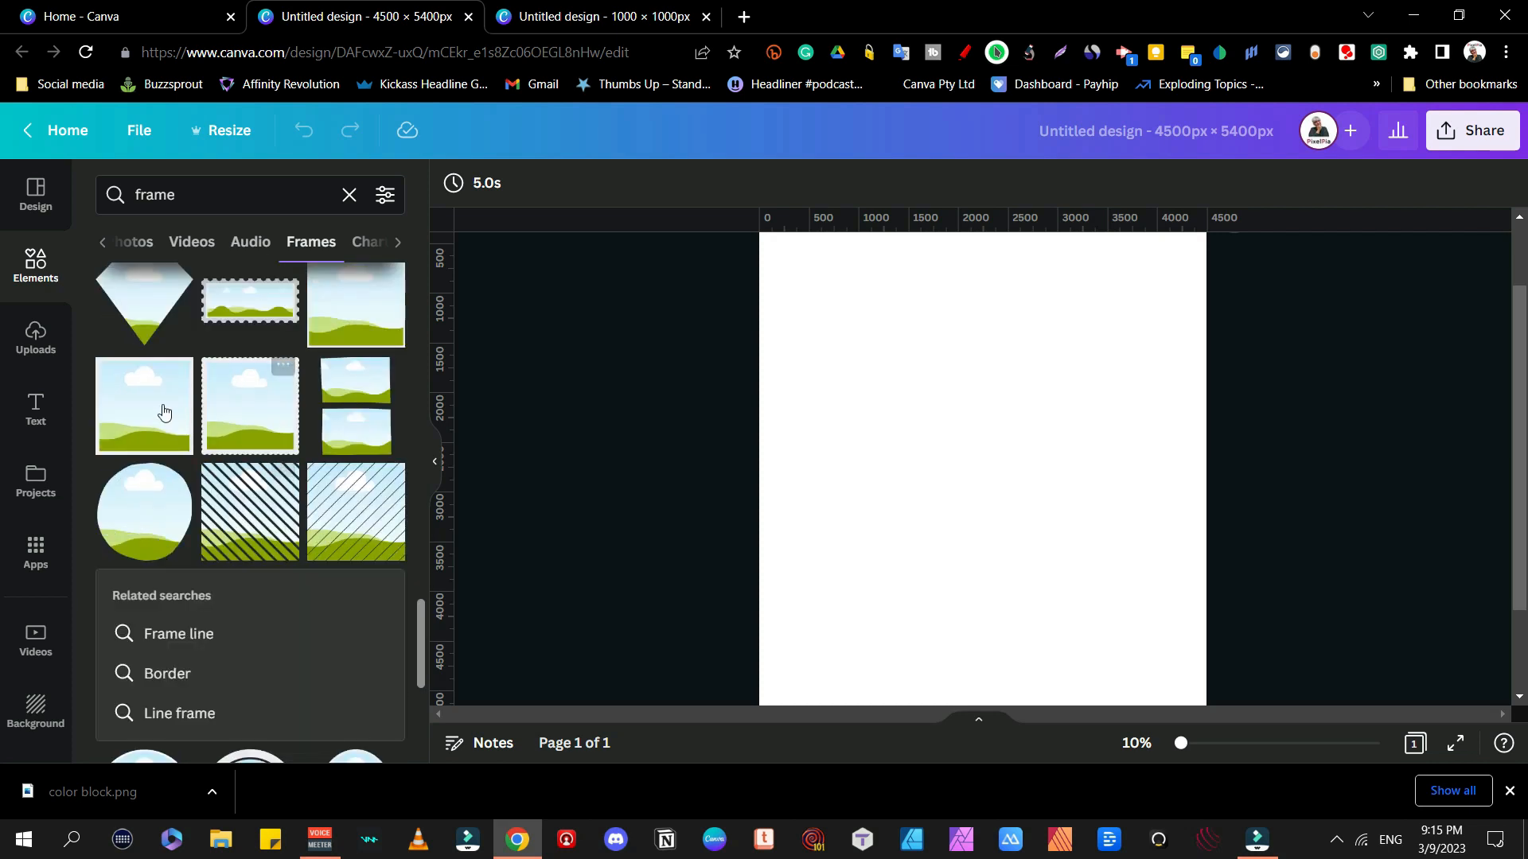
pyautogui.scroll(-4, 131, 530)
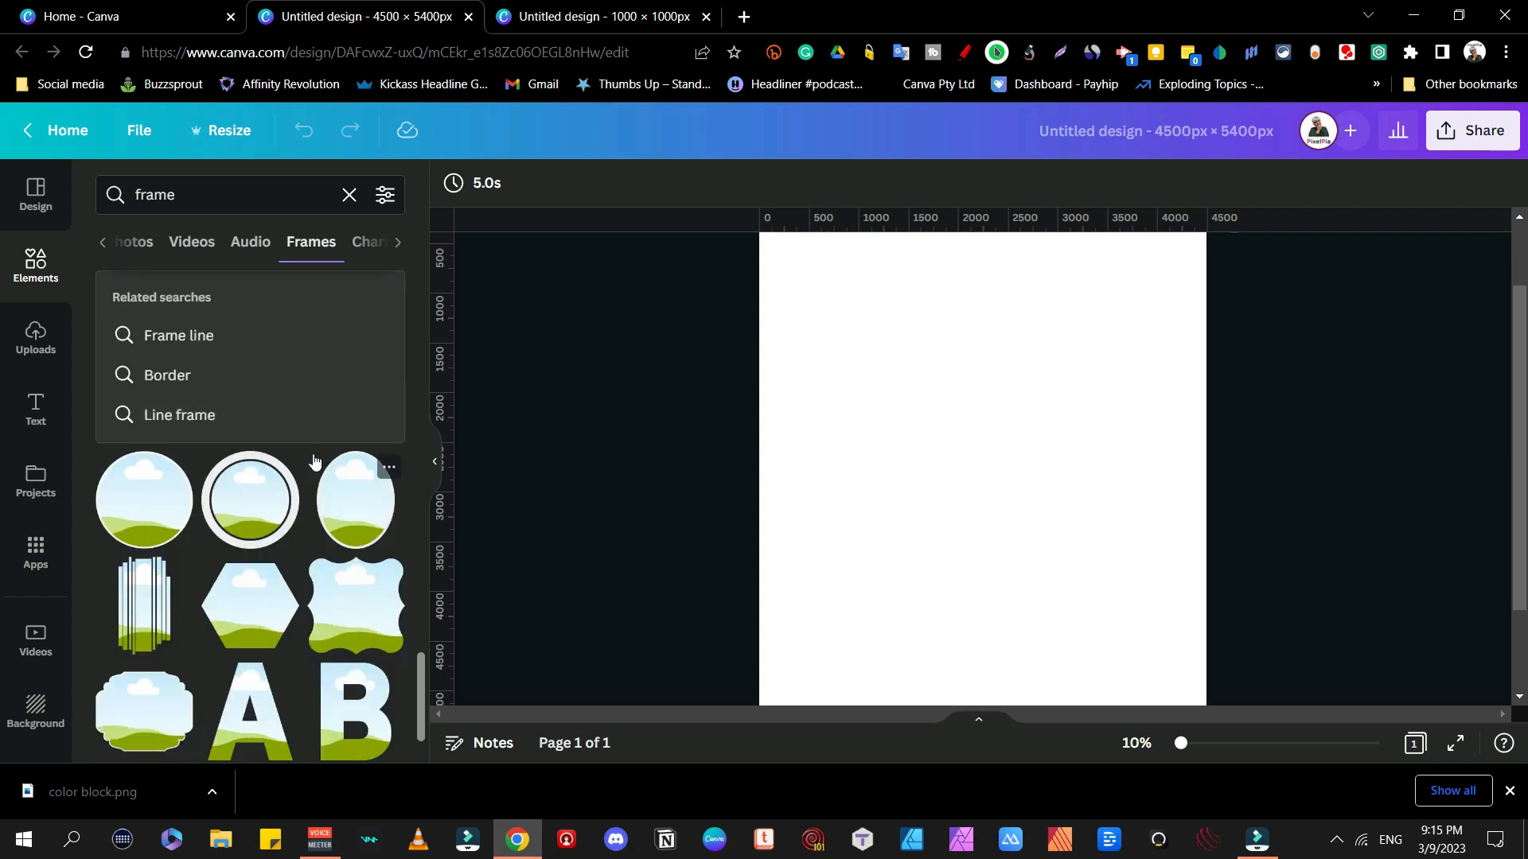
# Step: Add a circle frame with a white border, enlarge it and centre it vertically on the page
pyautogui.click(147, 504)
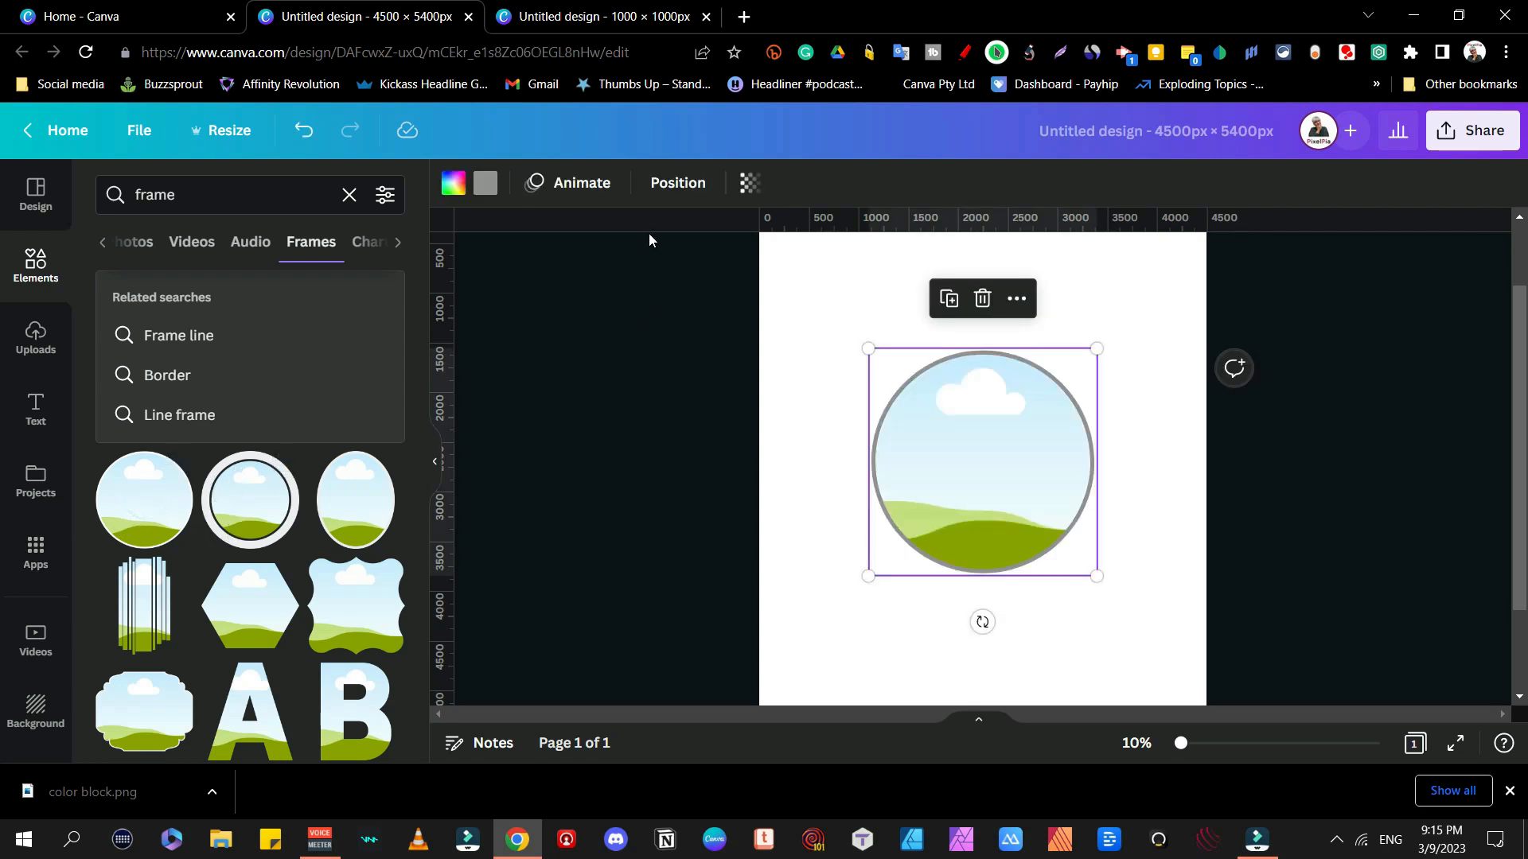
pyautogui.click(484, 184)
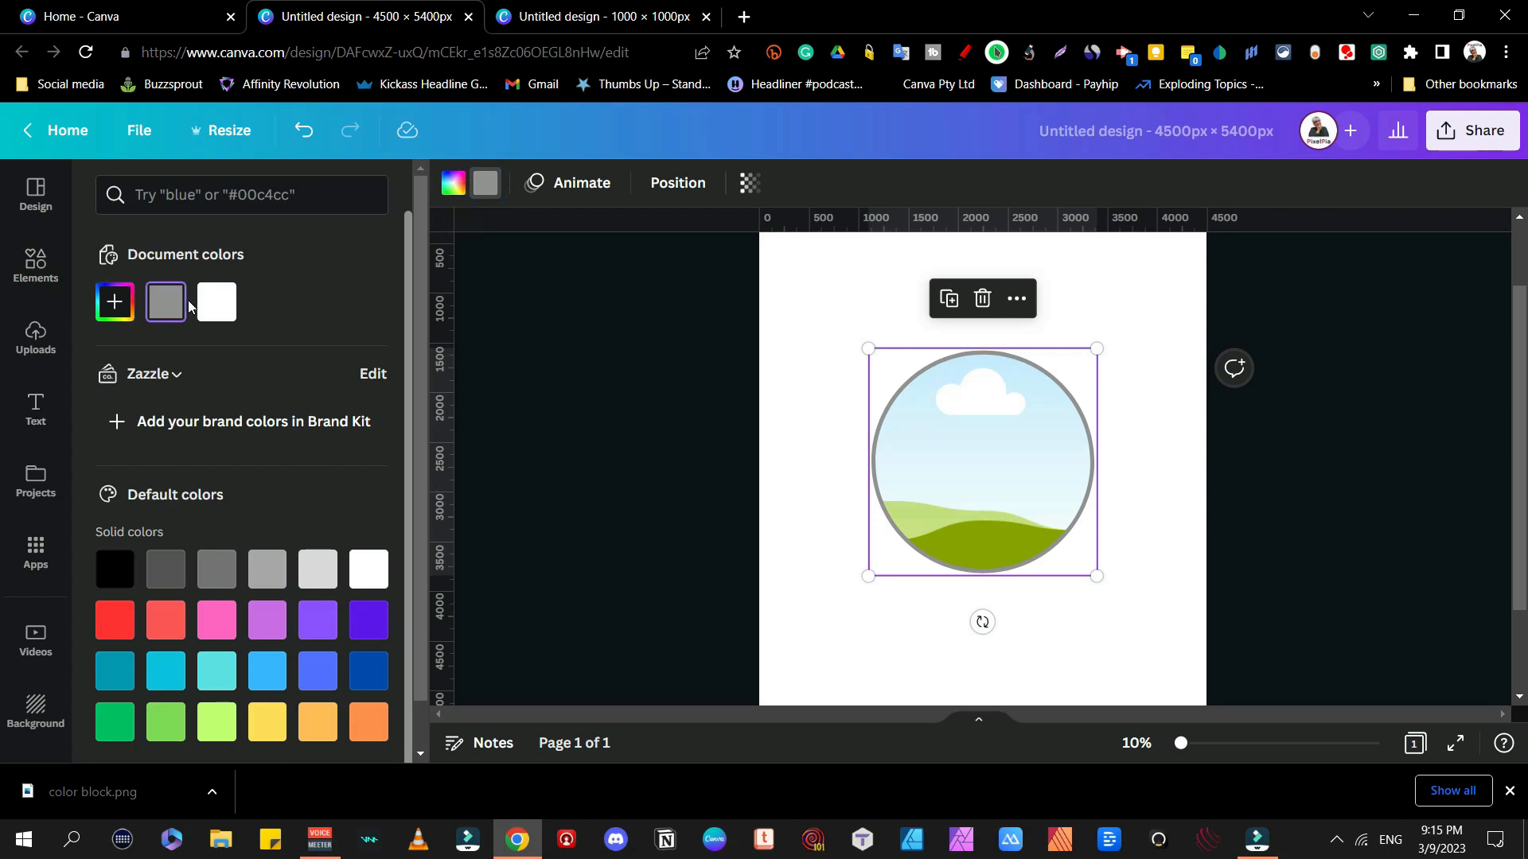
pyautogui.click(210, 313)
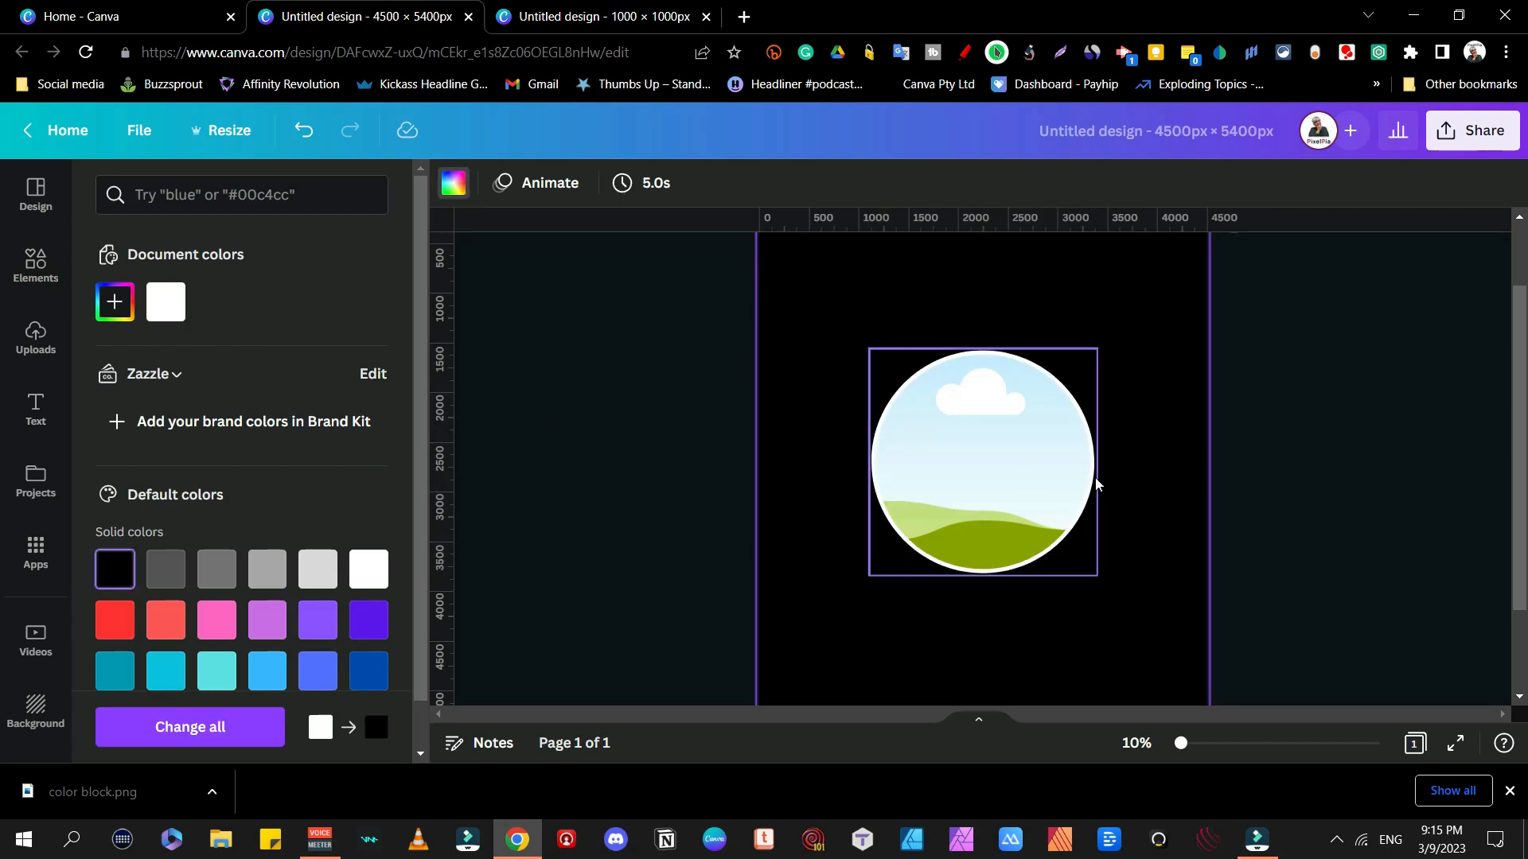
pyautogui.click(993, 493)
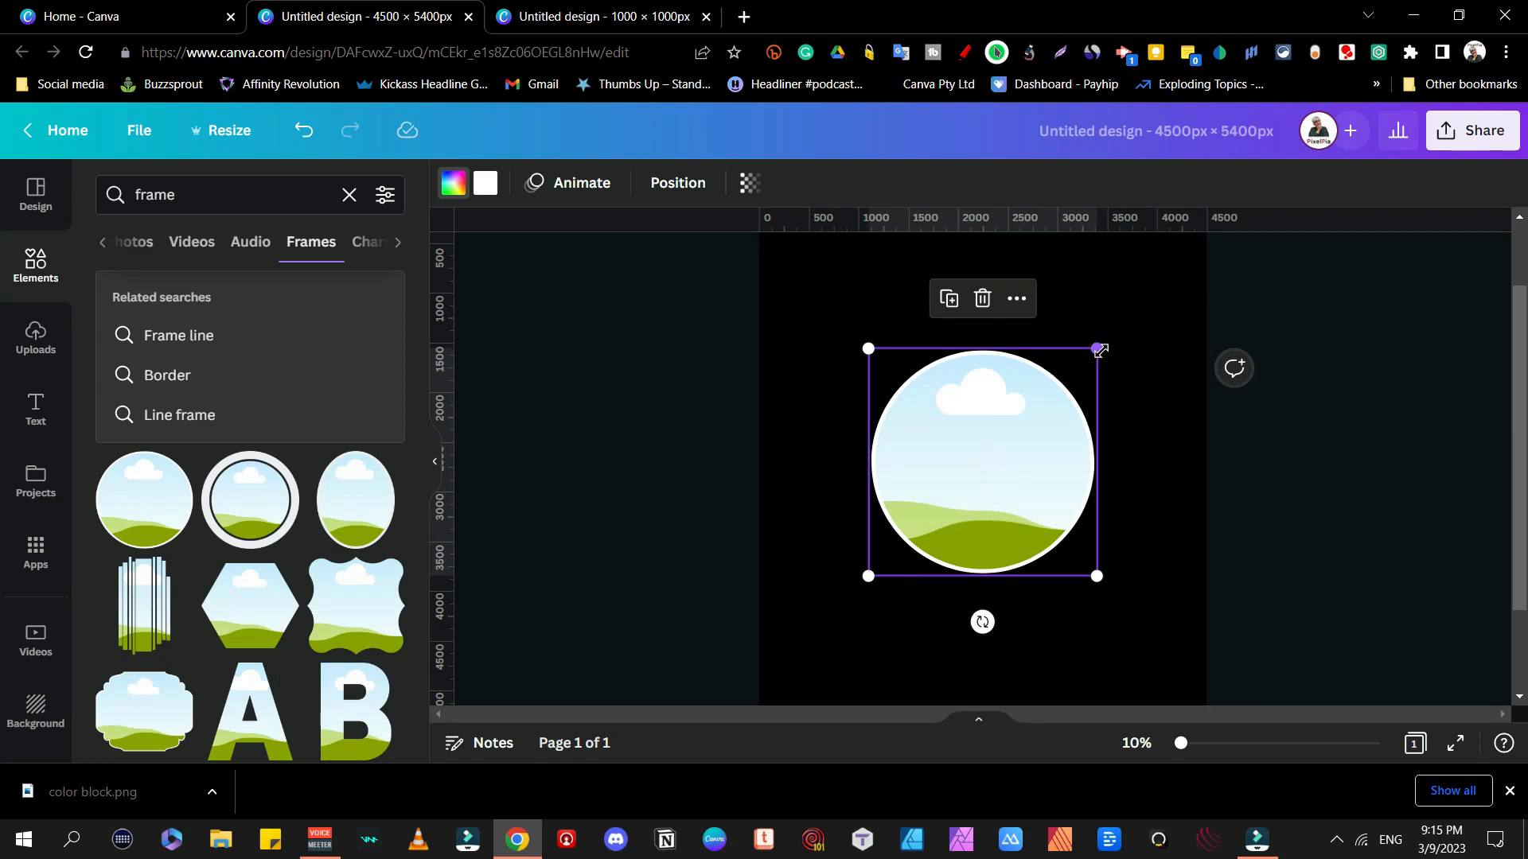
pyautogui.moveTo(1098, 349); pyautogui.dragTo(1194, 253)
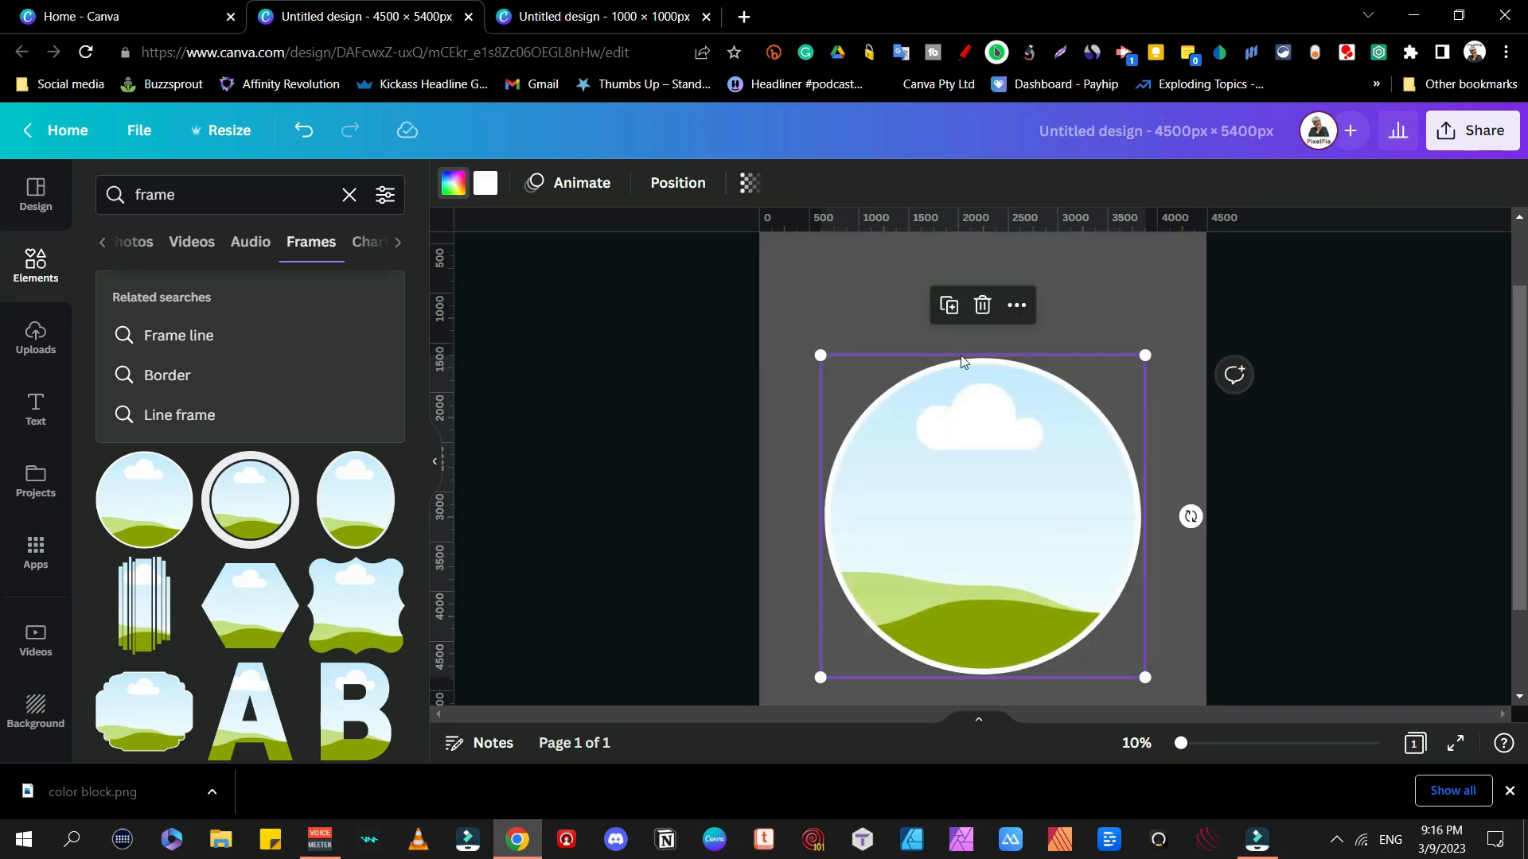
pyautogui.click(692, 184)
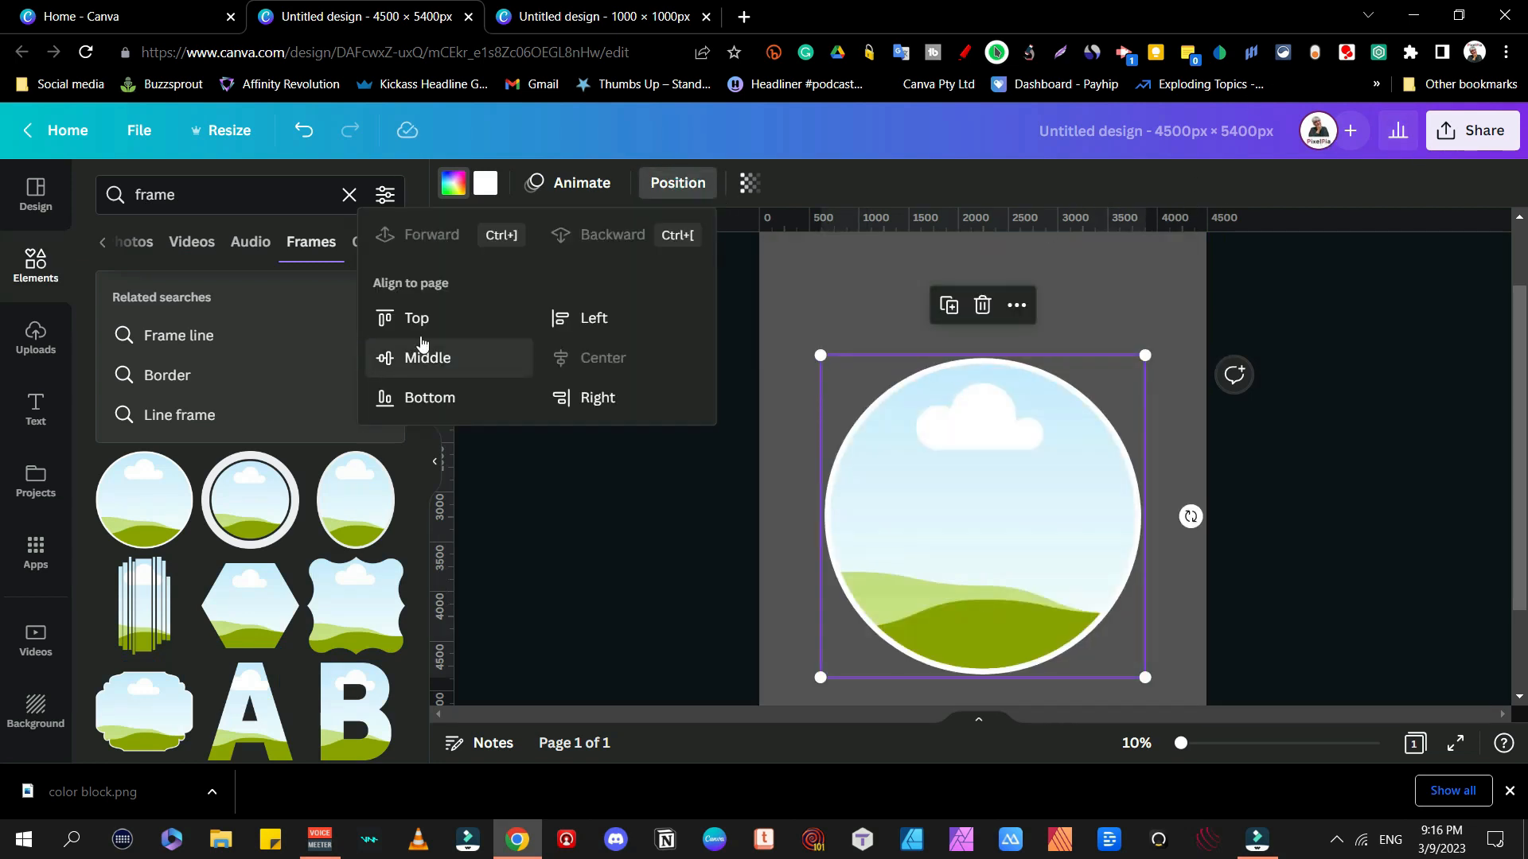
pyautogui.click(436, 359)
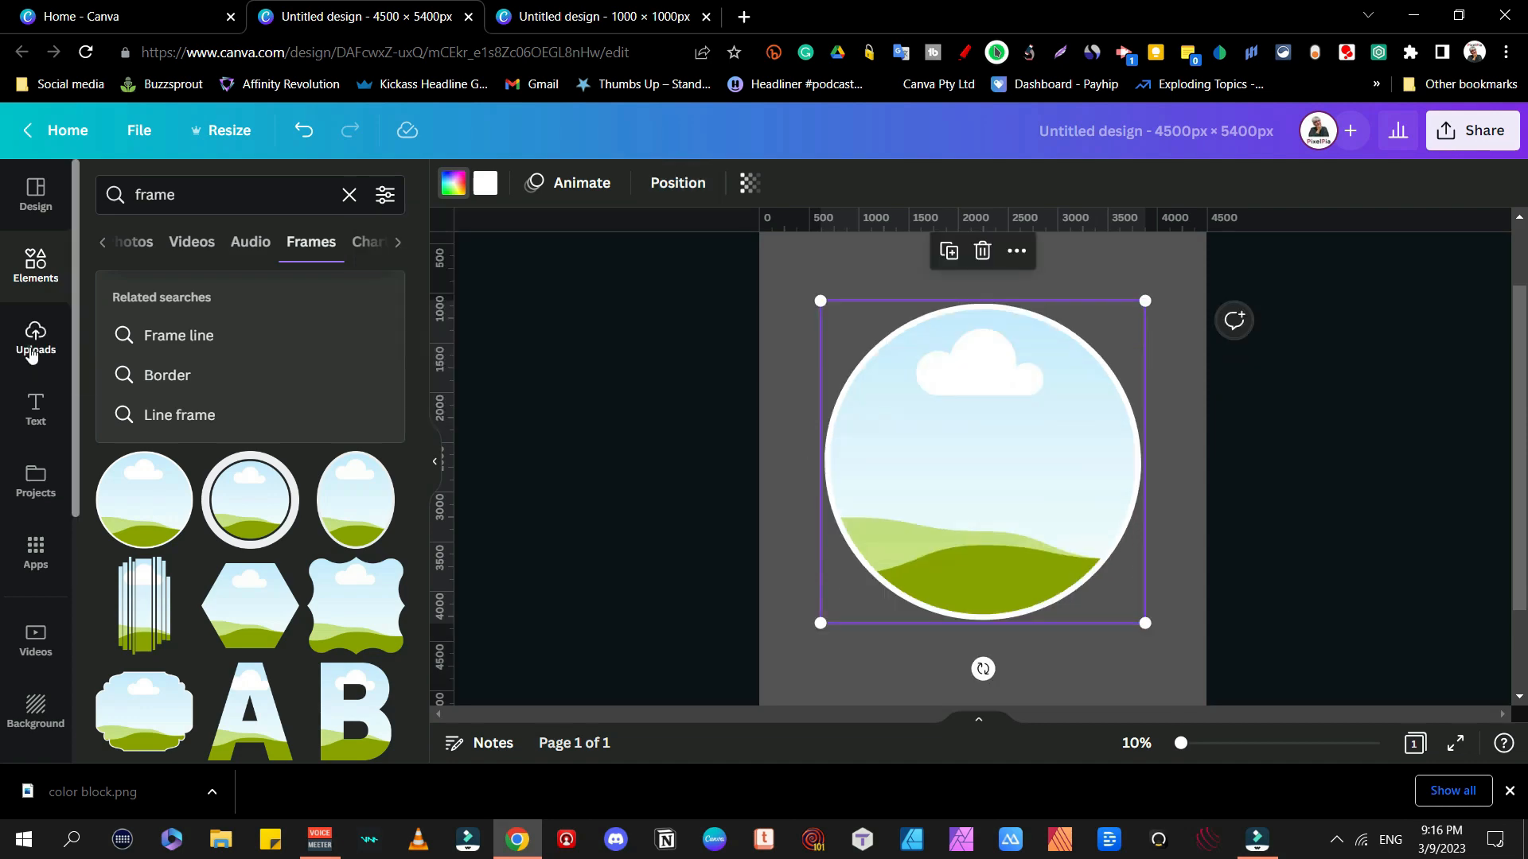
# Step: Drag the uploaded color block image into the circle frame
pyautogui.click(33, 342)
pyautogui.moveTo(132, 445); pyautogui.dragTo(935, 424)
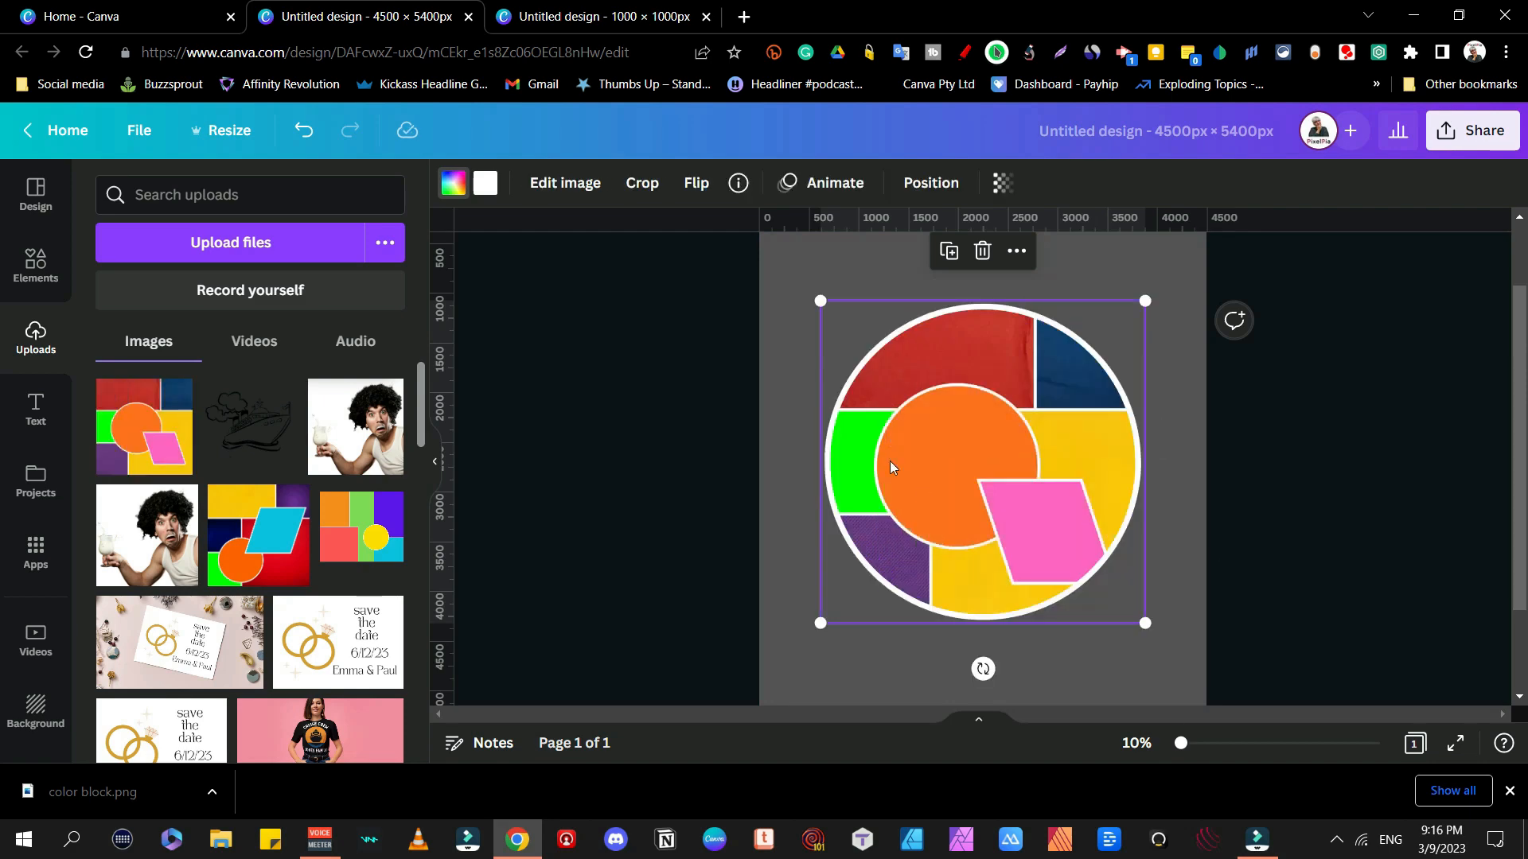
pyautogui.scroll(2, 1435, 441)
pyautogui.scroll(-3, 1436, 441)
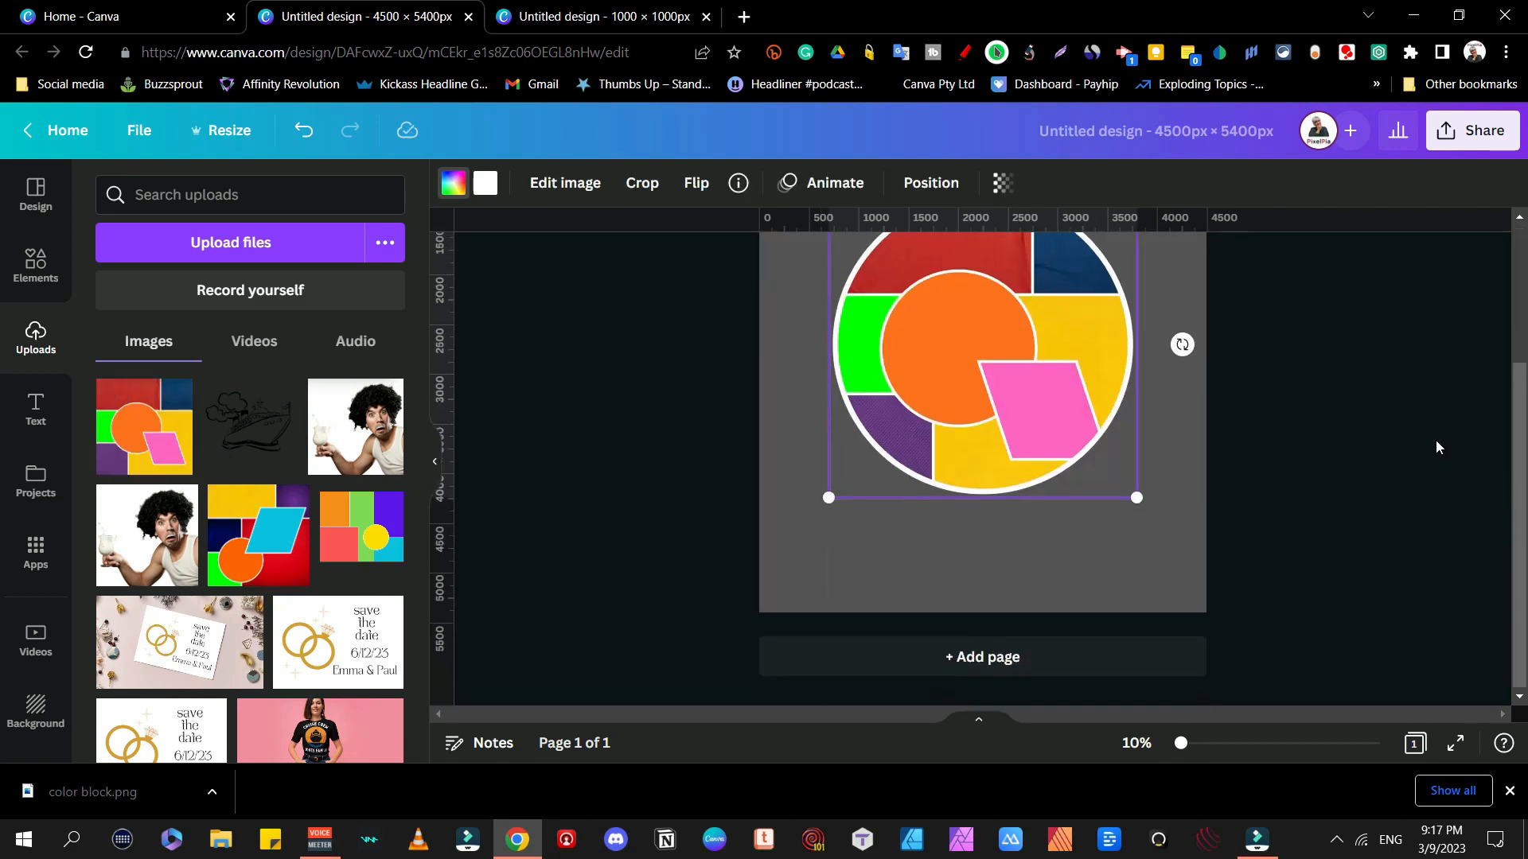
pyautogui.scroll(3, 1435, 441)
pyautogui.scroll(-3, 1435, 441)
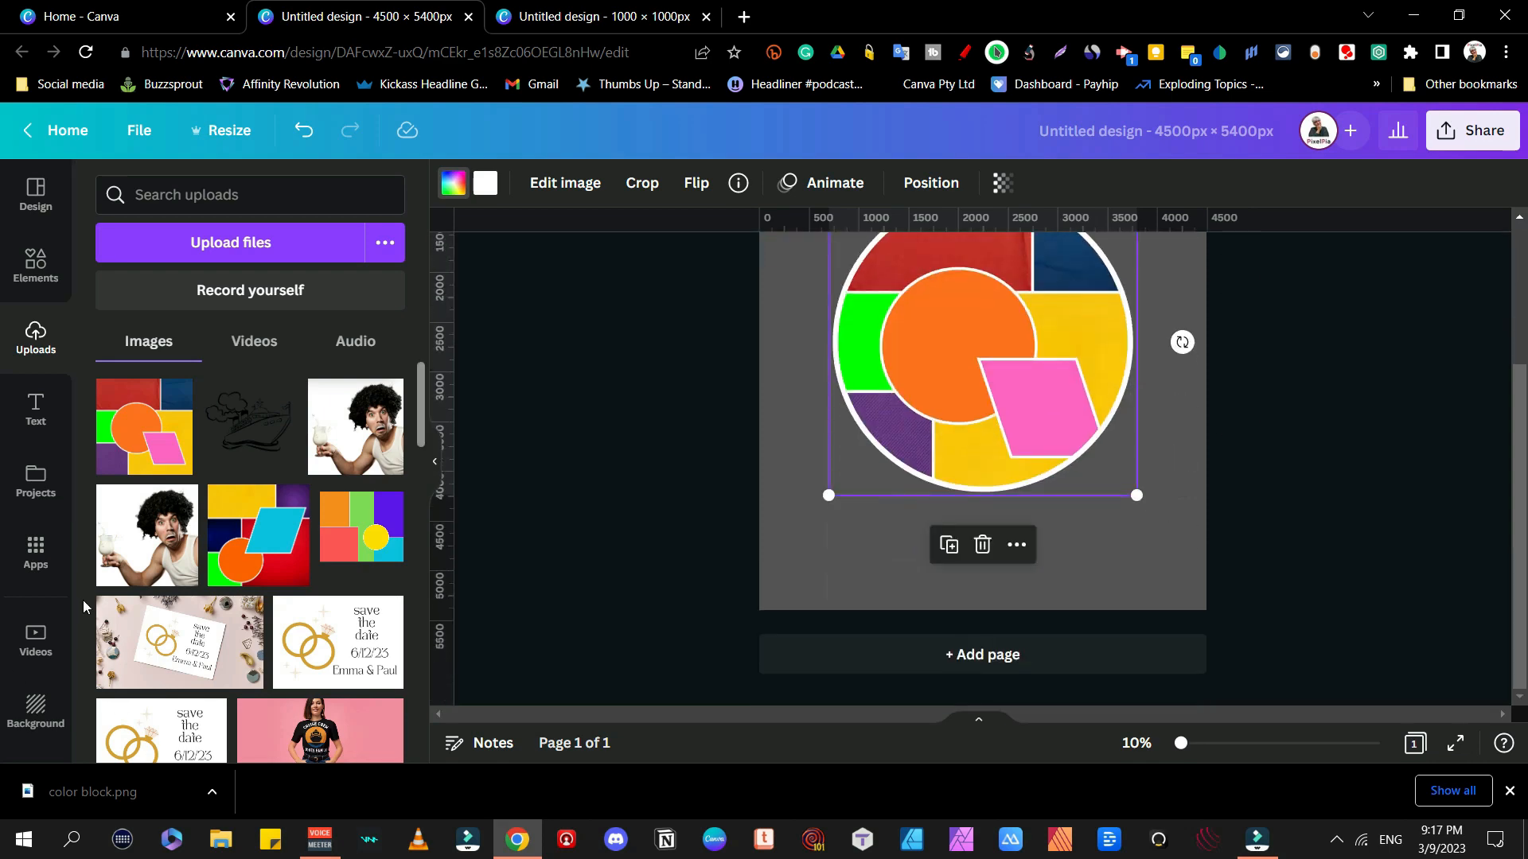
pyautogui.click(252, 346)
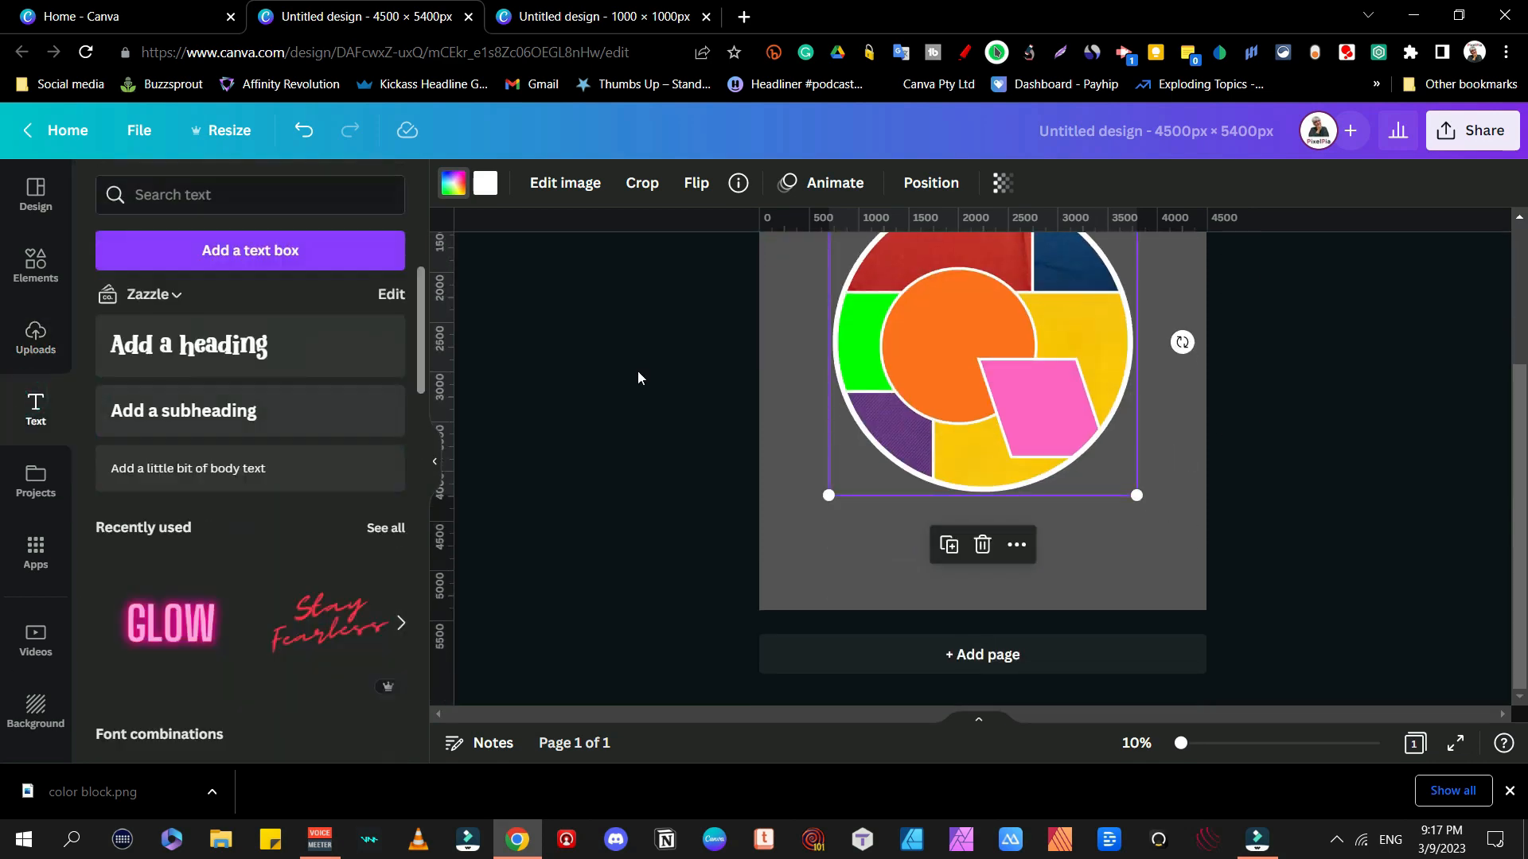
# Step: Add a heading reading 'Think' above the colour-block circle and widen it to enlarge the text
pyautogui.click(719, 182)
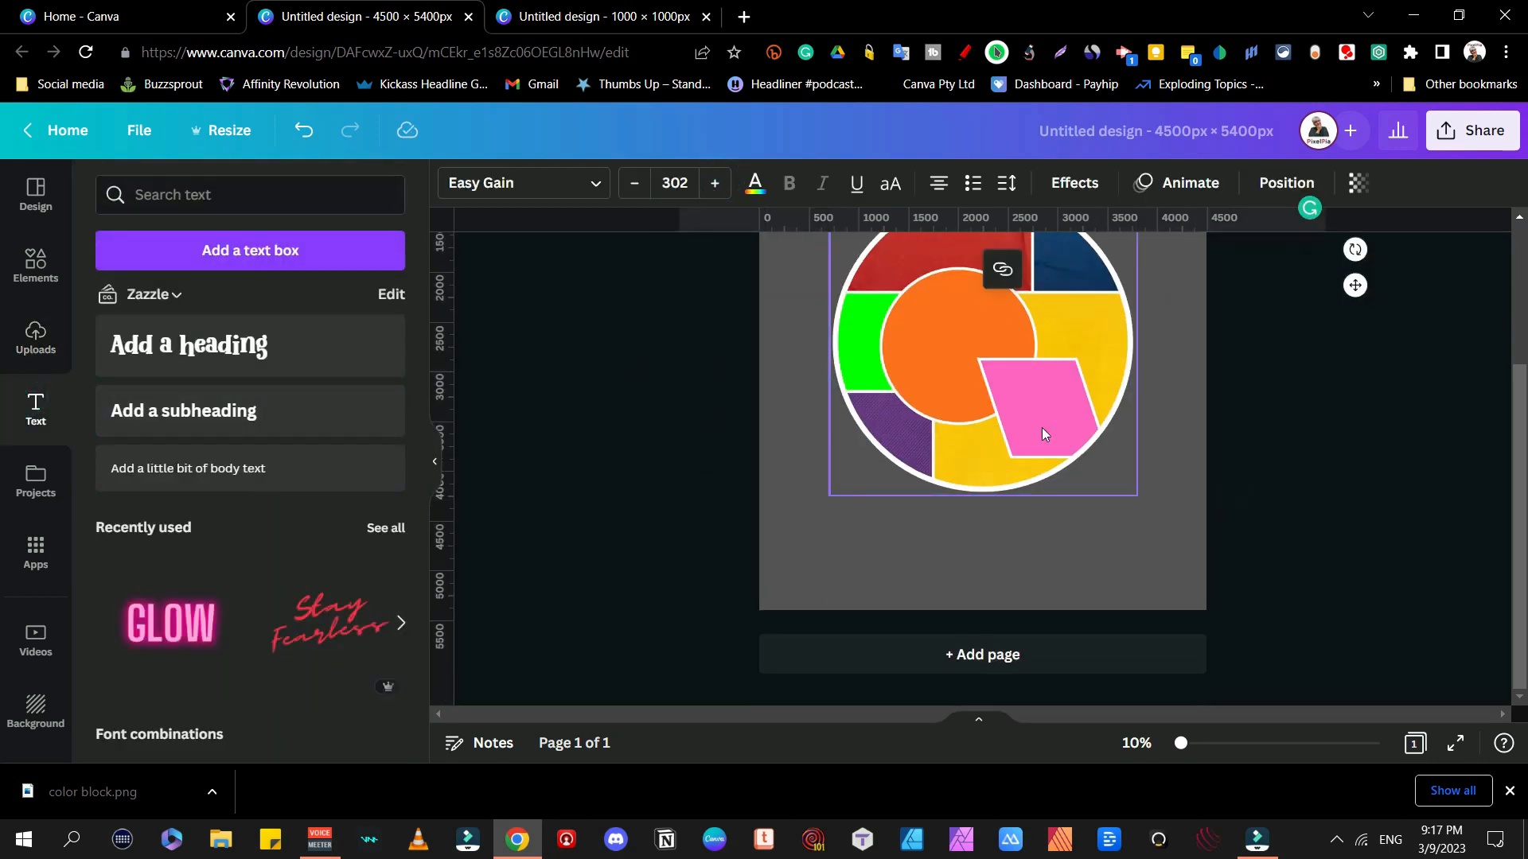
pyautogui.scroll(3, 1042, 427)
pyautogui.moveTo(1051, 410); pyautogui.dragTo(1059, 327)
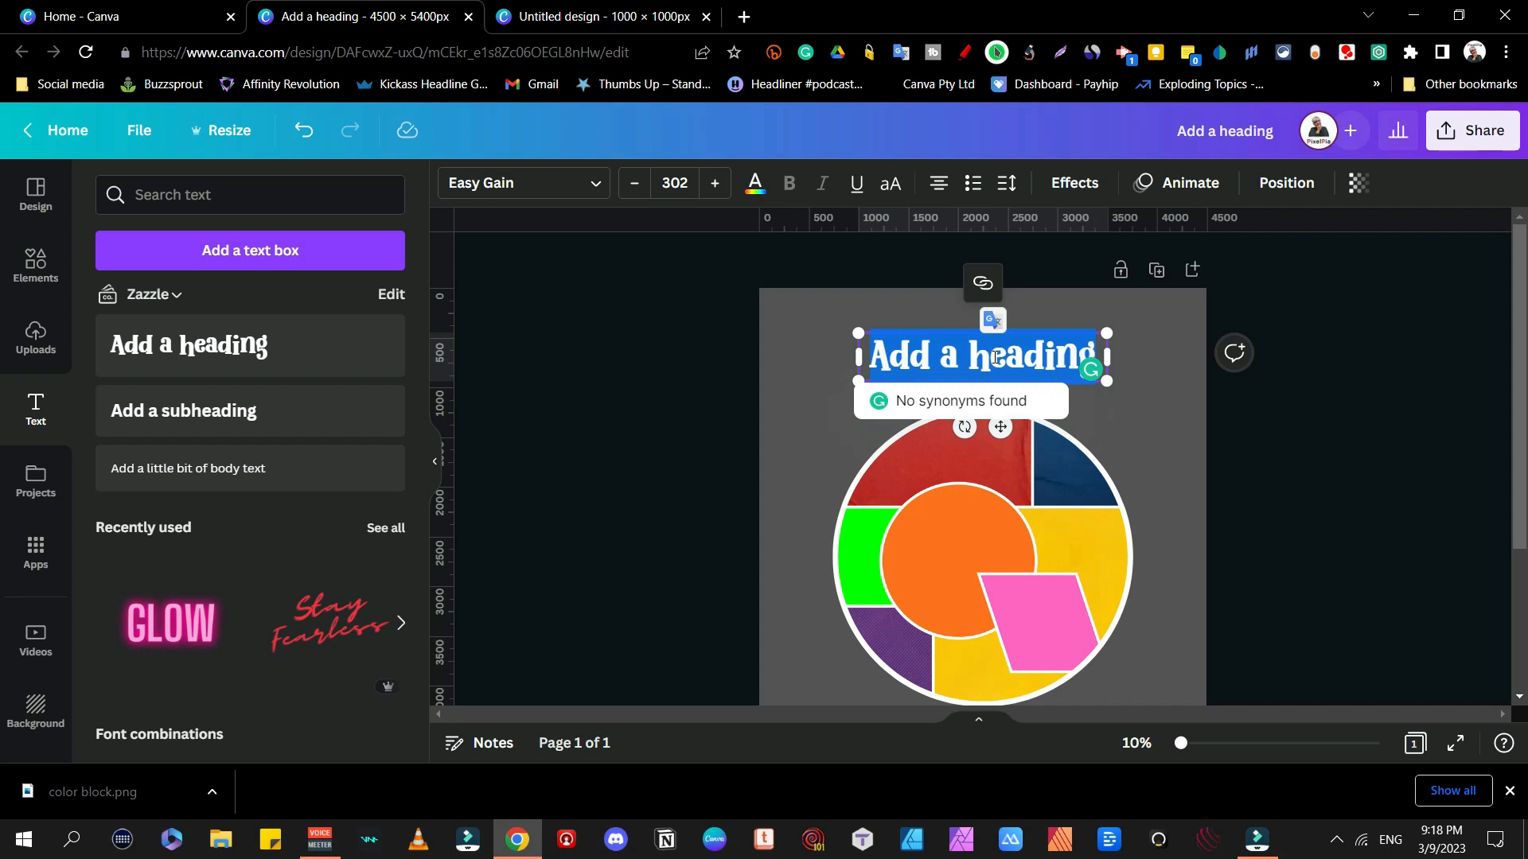
pyautogui.write('Think')
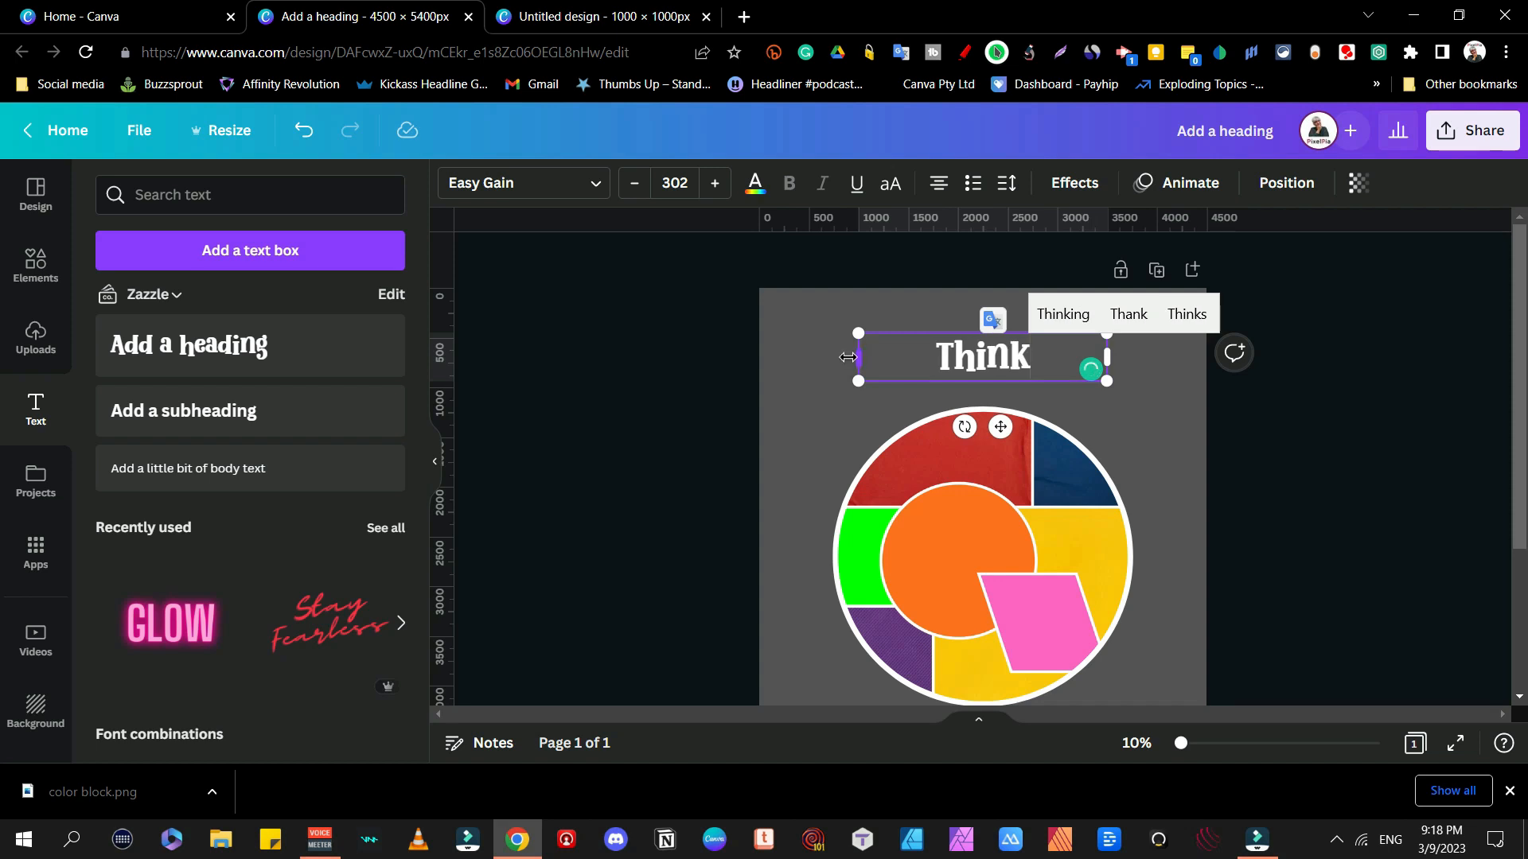
pyautogui.moveTo(850, 357); pyautogui.dragTo(812, 350)
# Step: Set Think's letter spacing to 151 and colour T, h and i orange, navy and yellow from the photo colours
pyautogui.click(1006, 182)
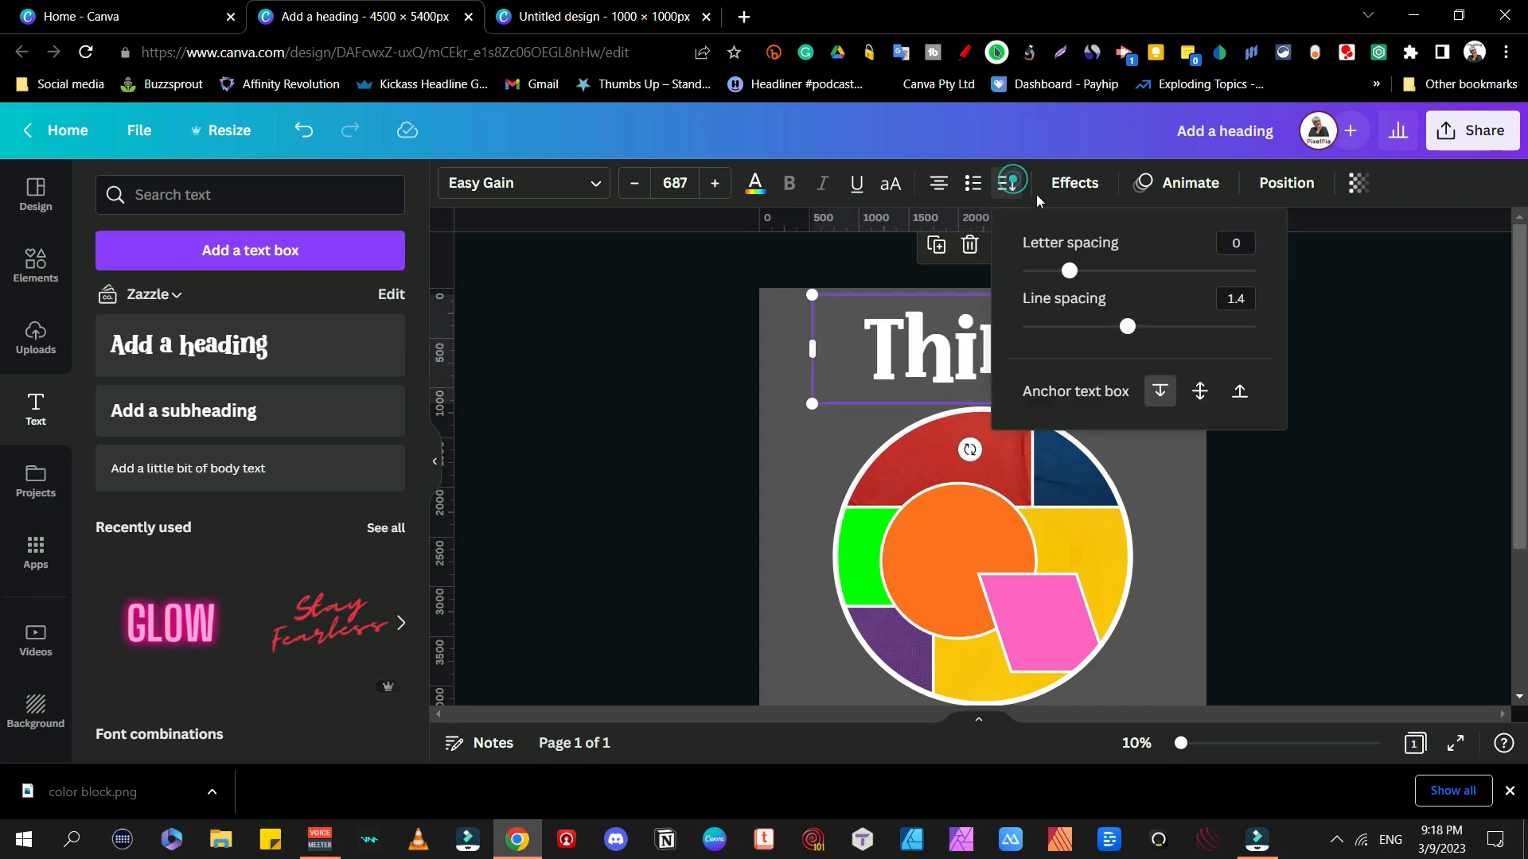
pyautogui.moveTo(1070, 271); pyautogui.dragTo(1106, 277)
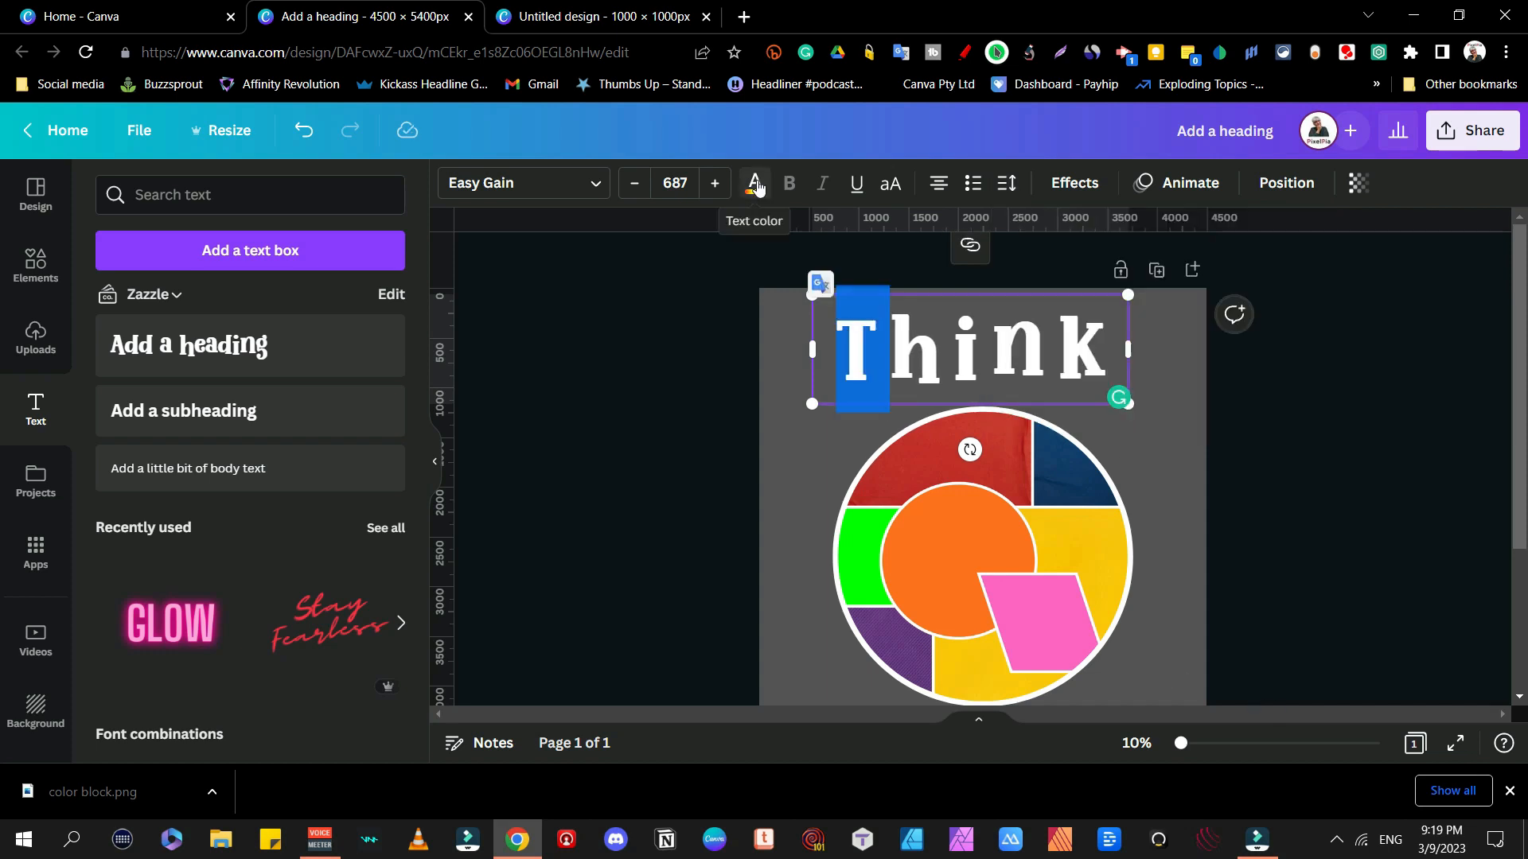
pyautogui.click(755, 183)
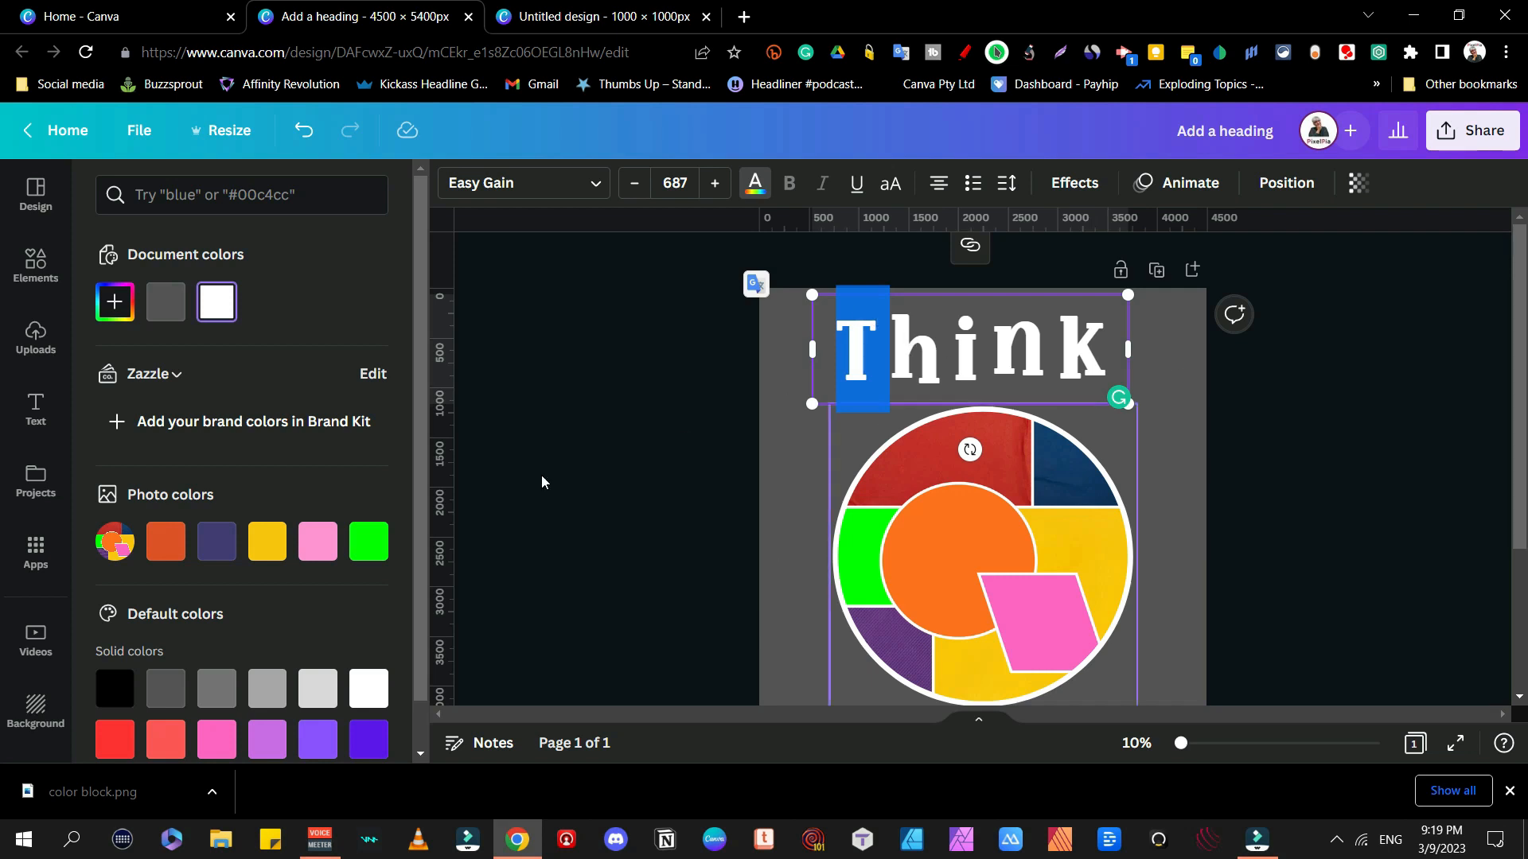
pyautogui.click(182, 551)
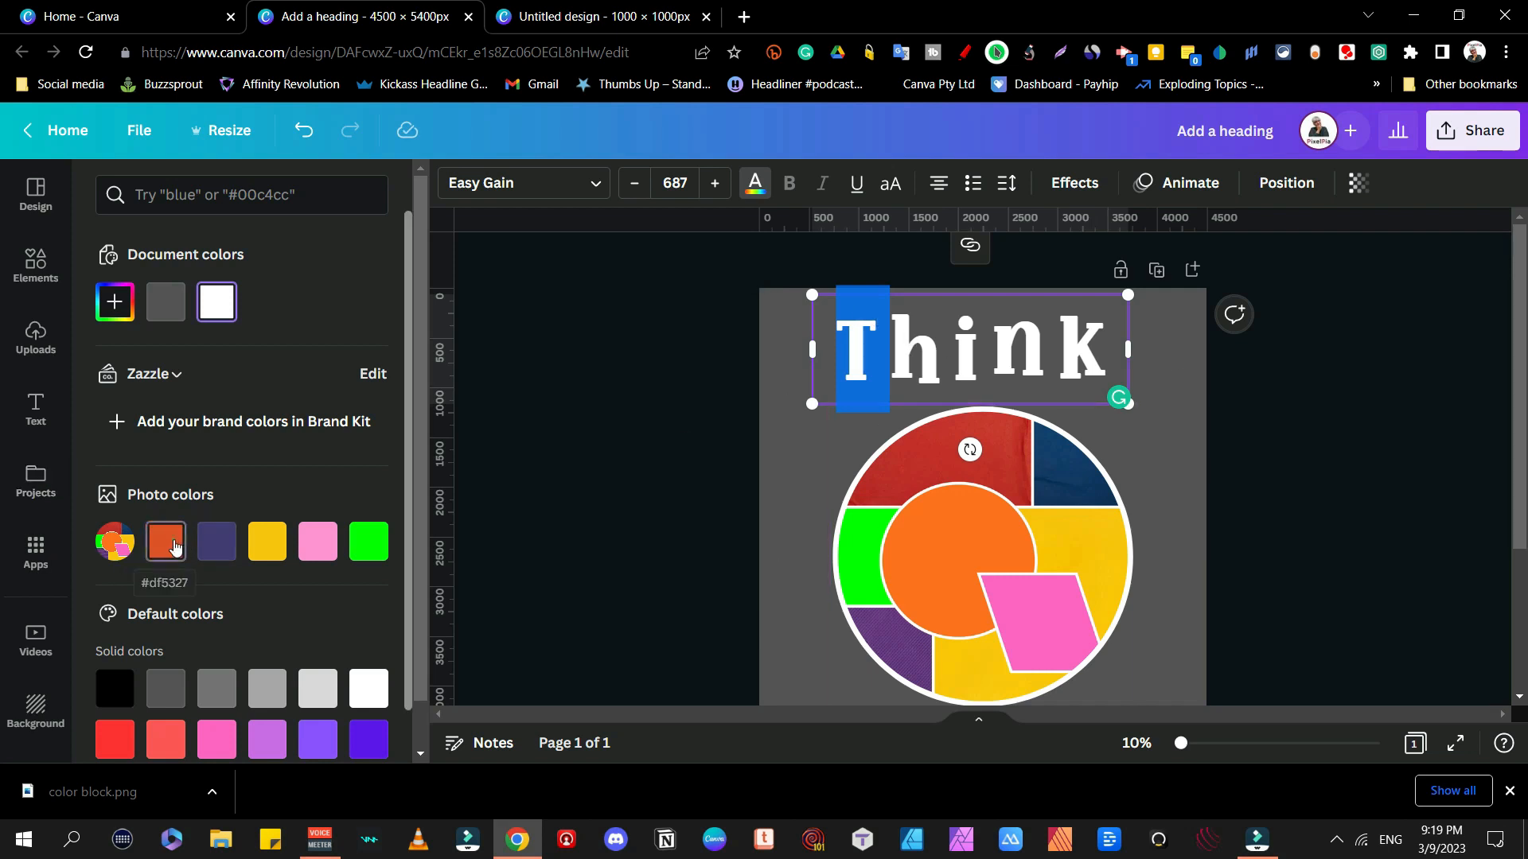
pyautogui.moveTo(891, 343); pyautogui.dragTo(955, 344)
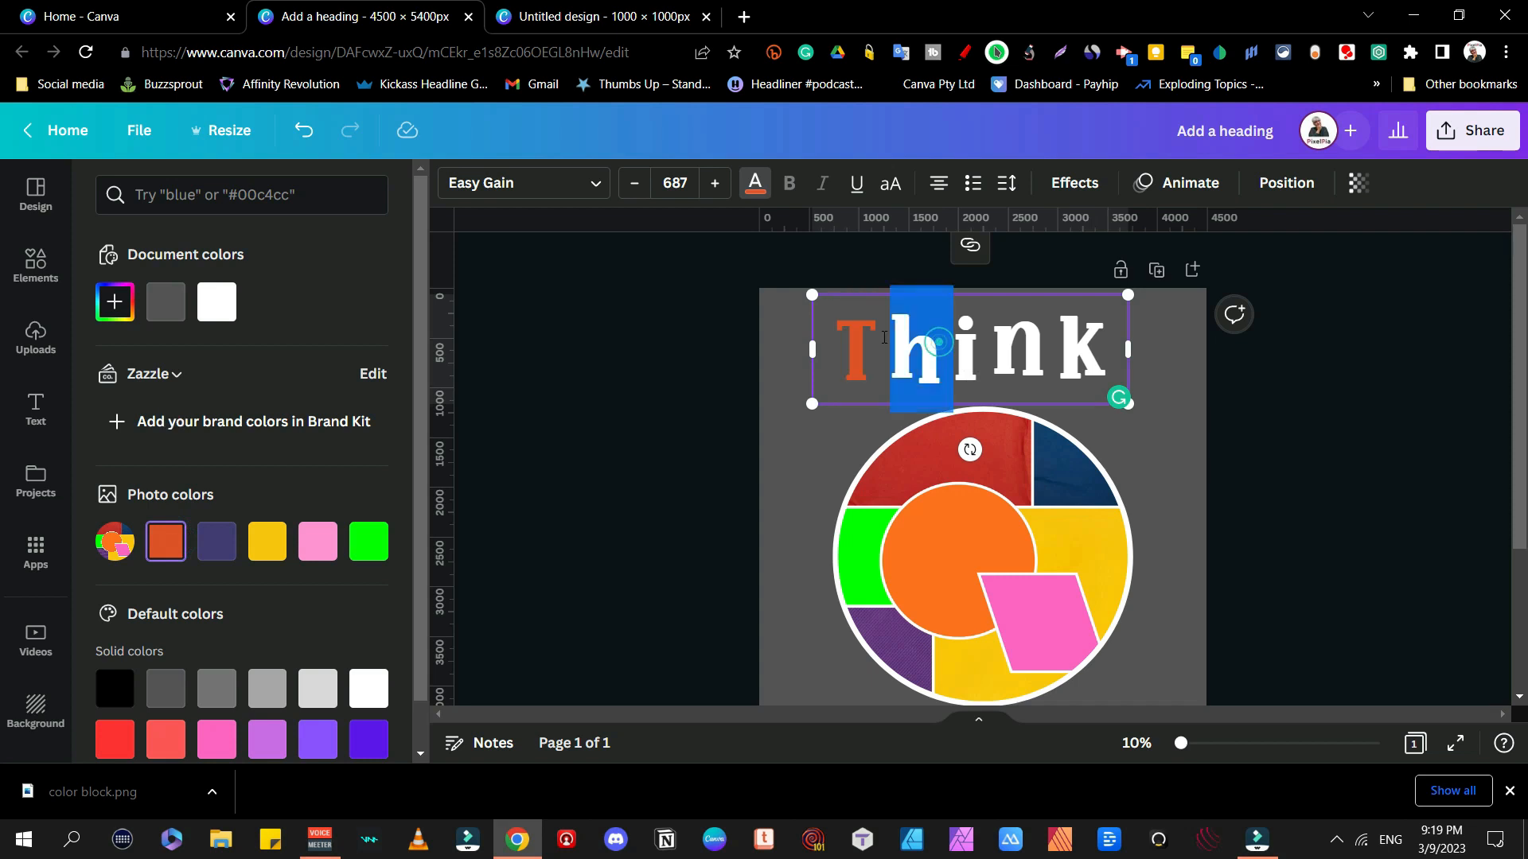
pyautogui.click(217, 541)
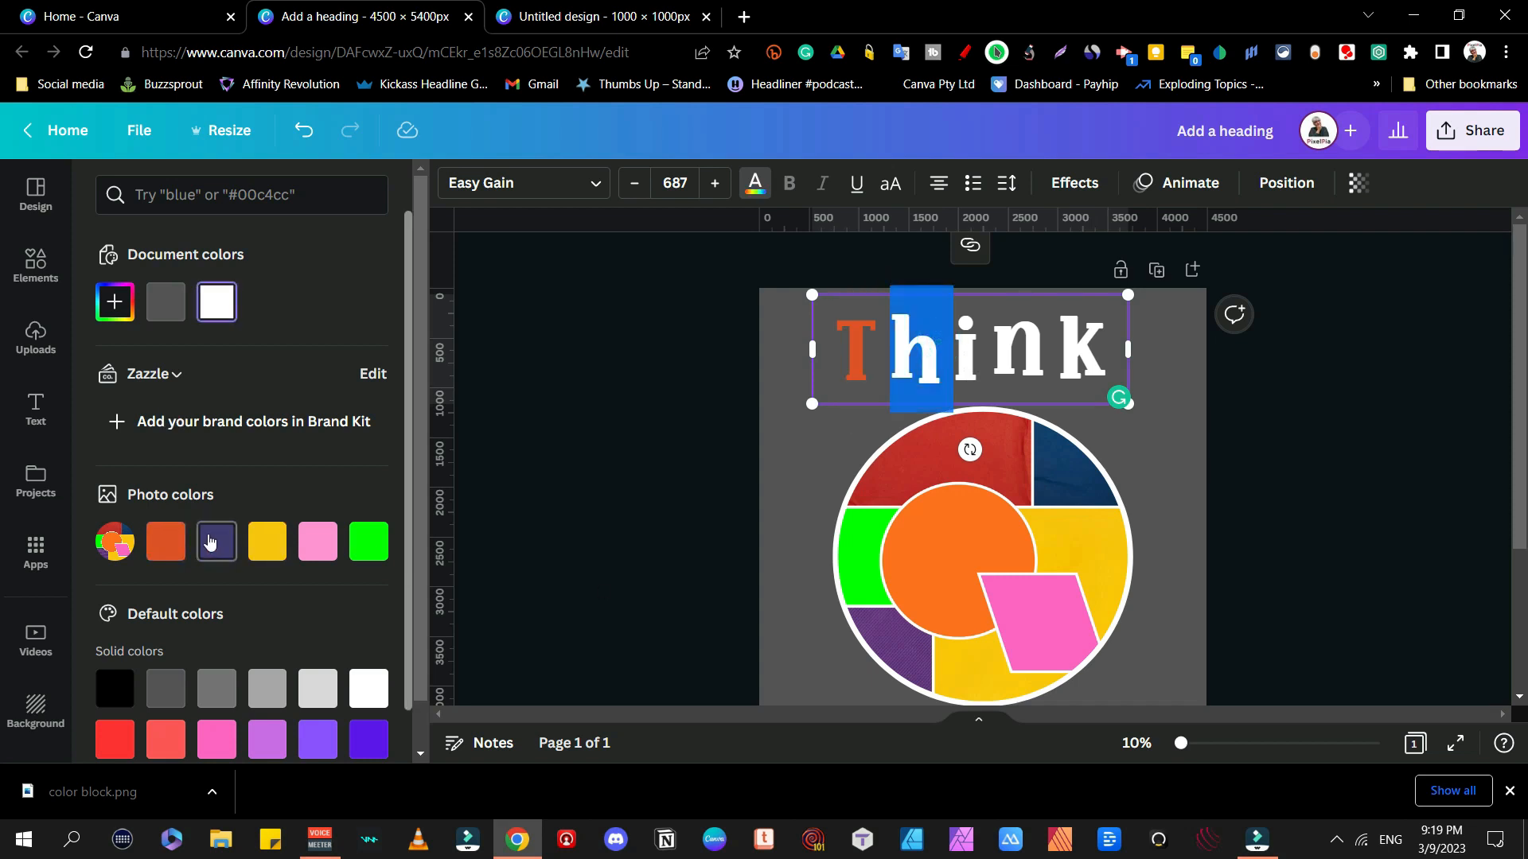
pyautogui.moveTo(993, 343); pyautogui.dragTo(963, 344)
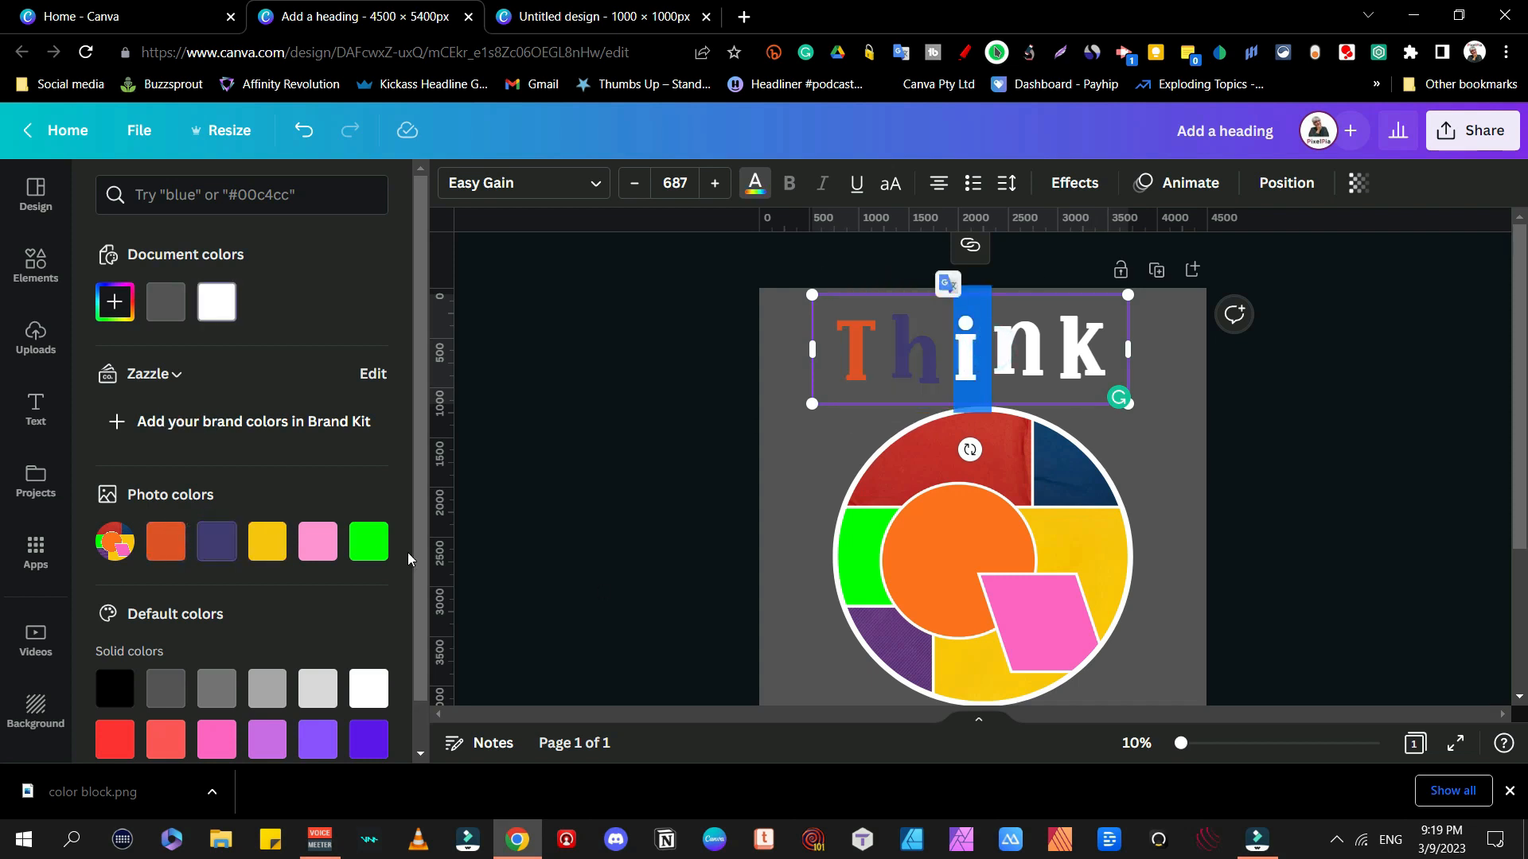
pyautogui.click(271, 541)
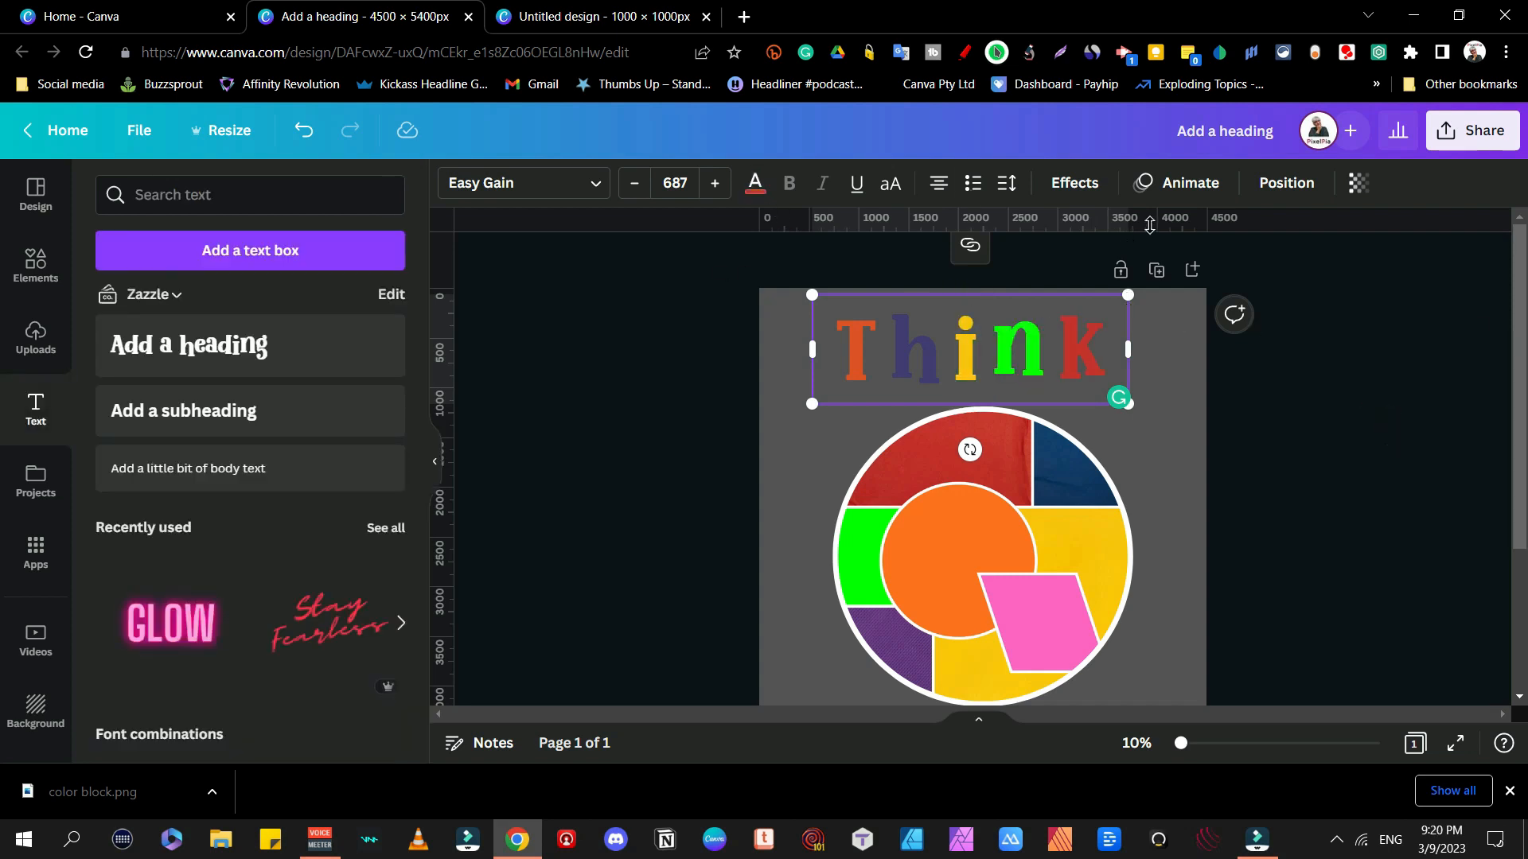
# Step: Curve the Think heading into an arc with a curve value of 78
pyautogui.click(1075, 183)
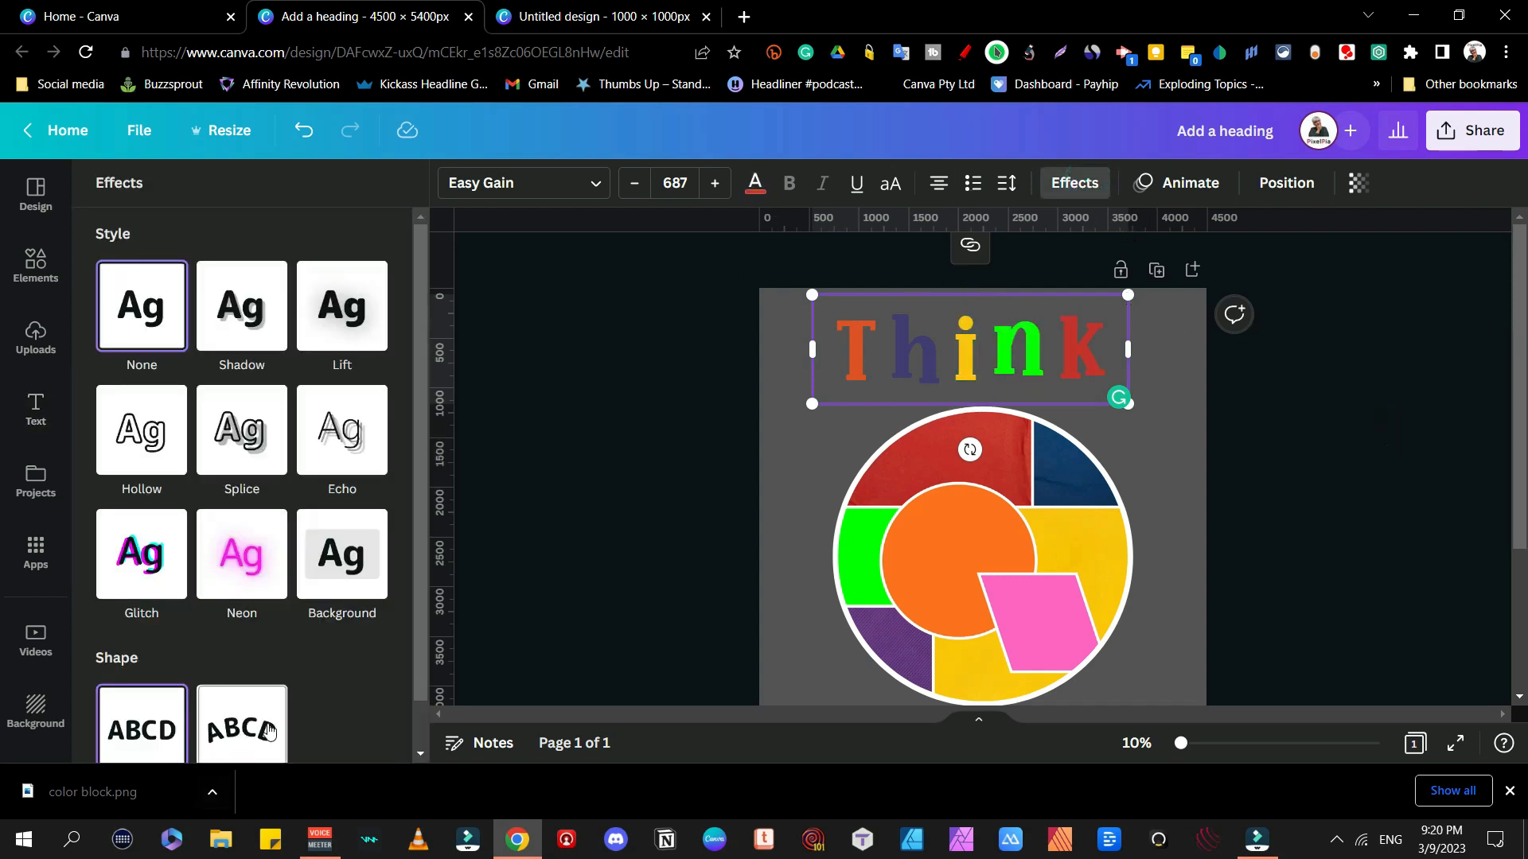
pyautogui.click(269, 730)
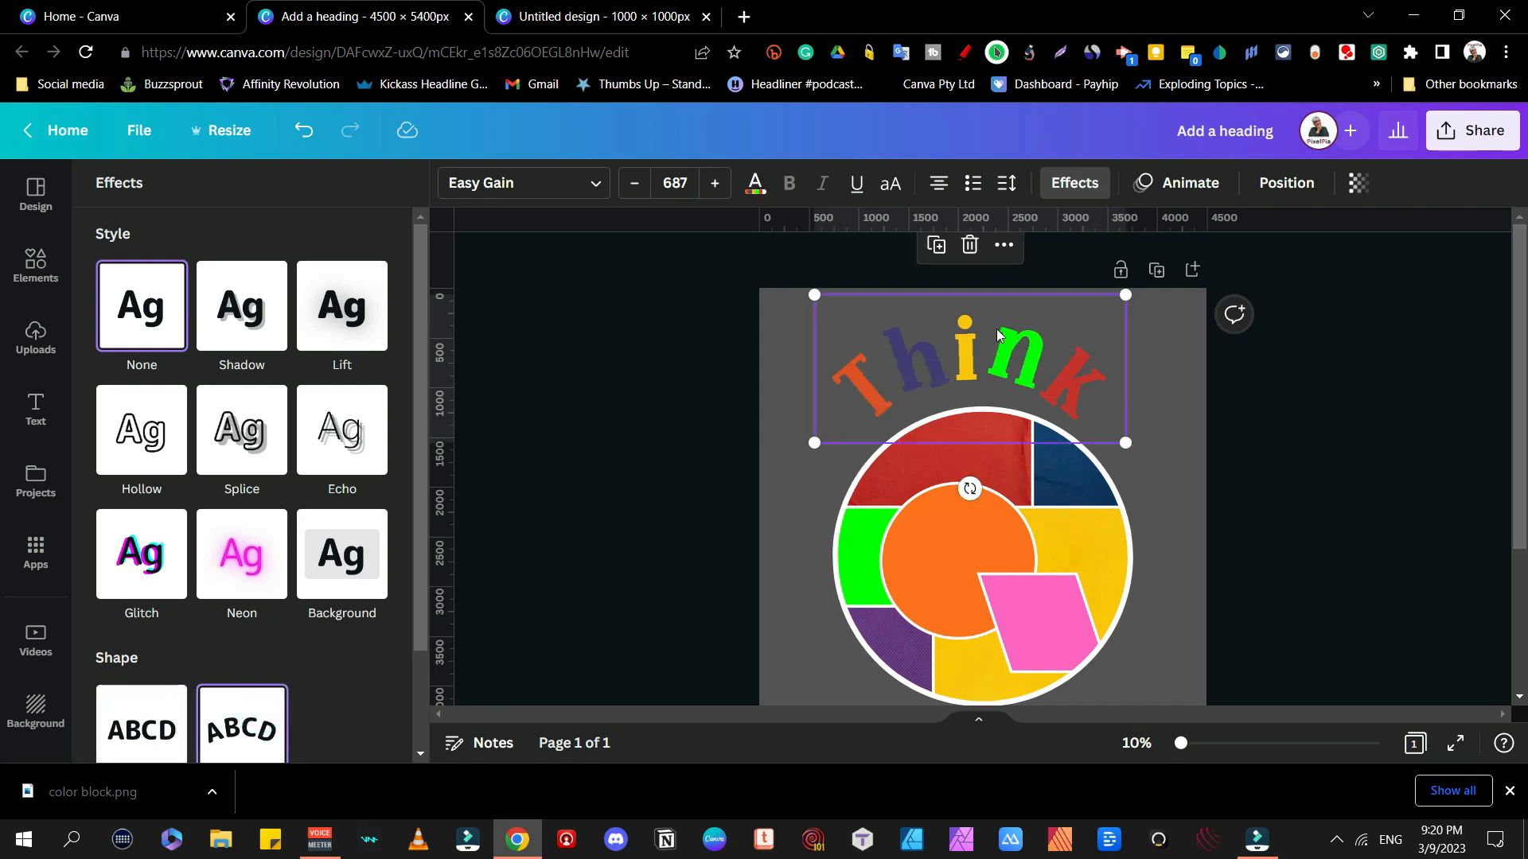
pyautogui.scroll(-2, 365, 723)
pyautogui.moveTo(395, 737); pyautogui.dragTo(357, 732)
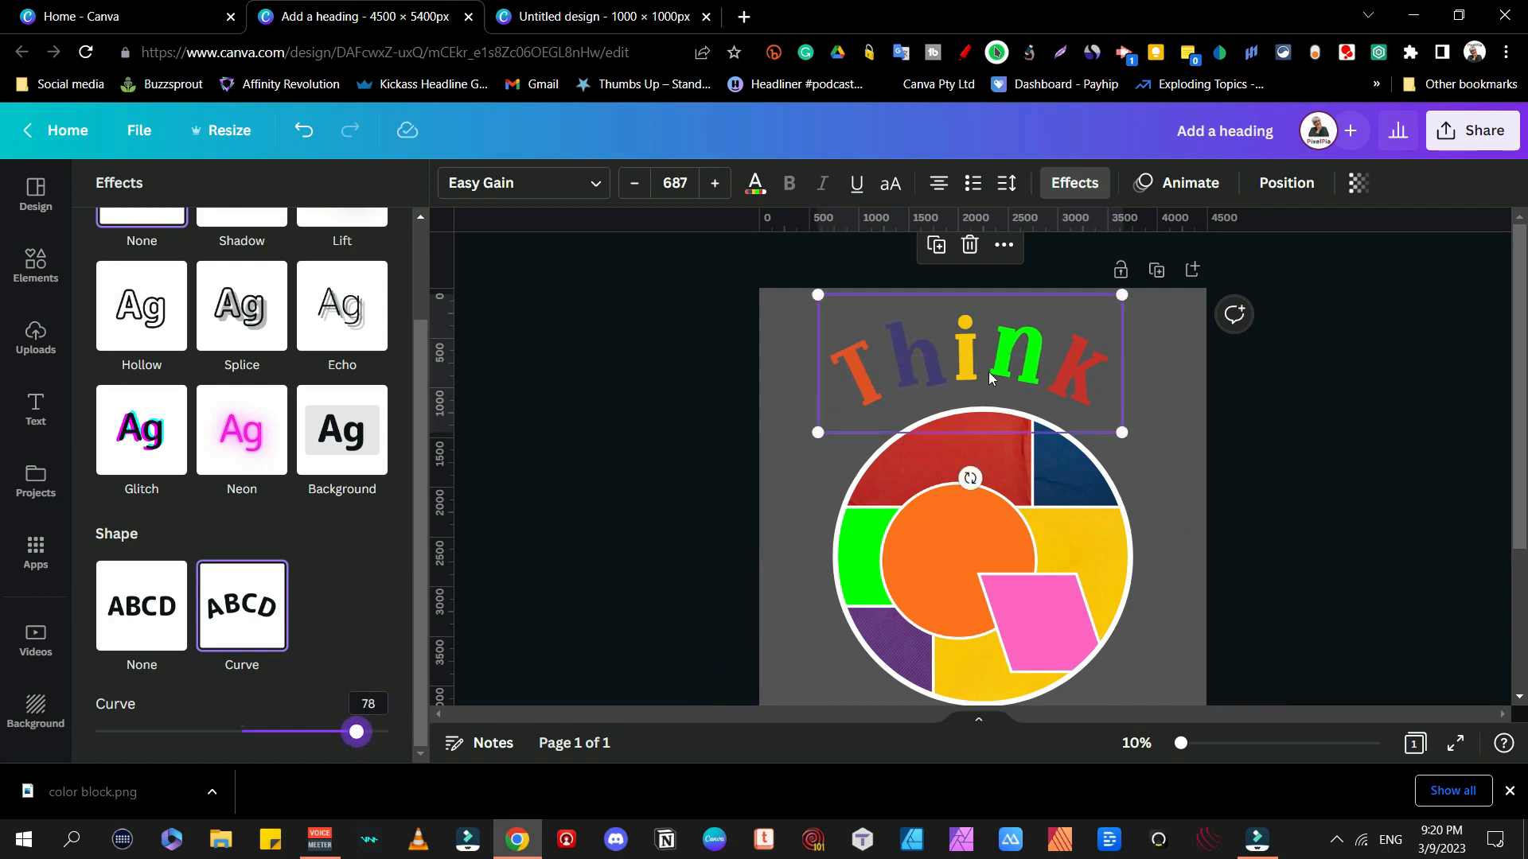
# Step: Centre the curved Think horizontally at the top of the page, then deselect it
pyautogui.click(1287, 182)
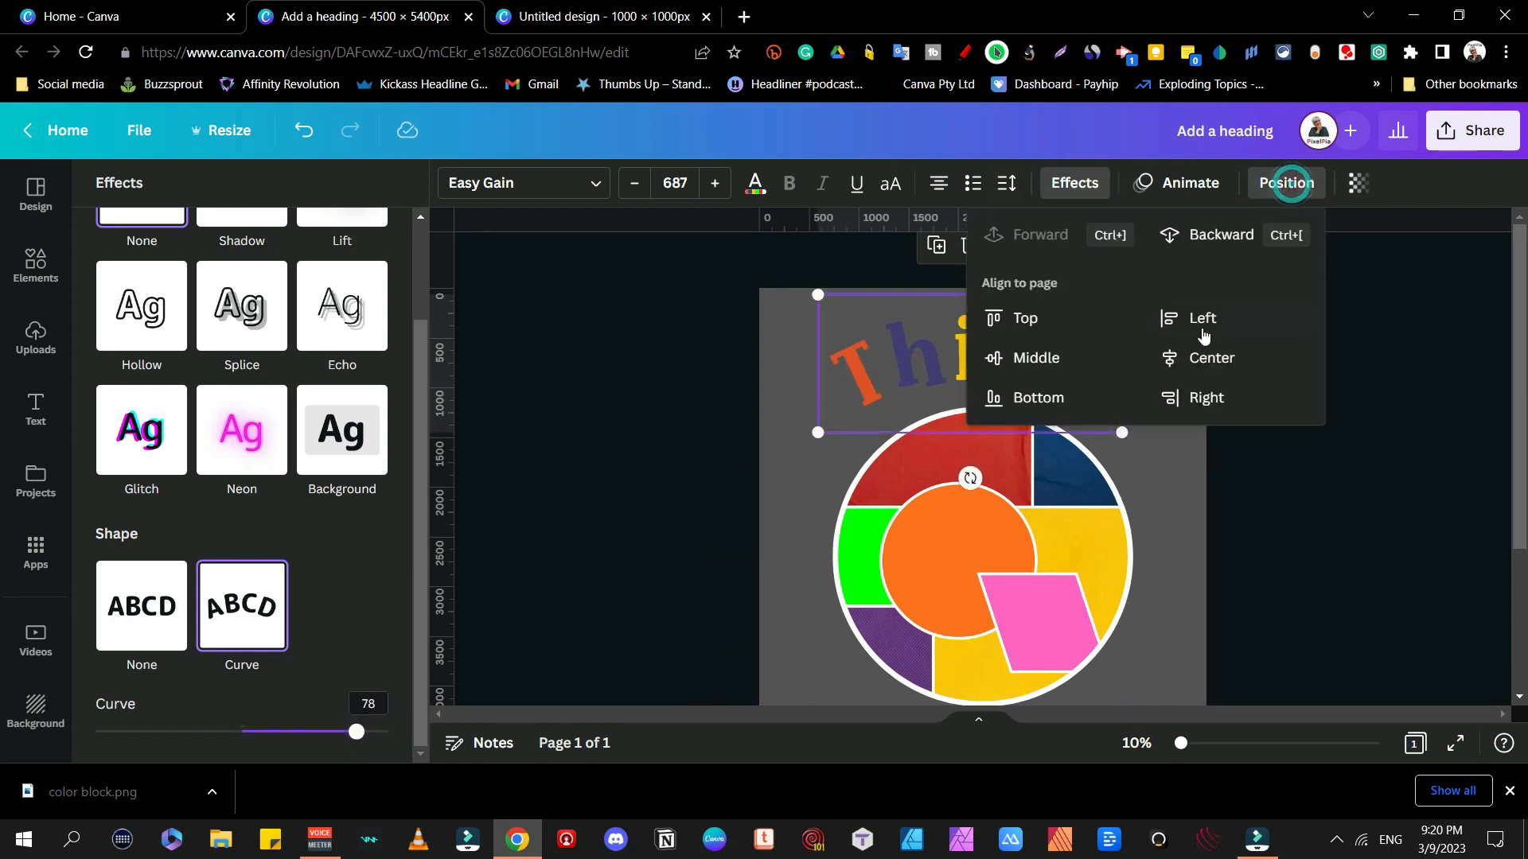
pyautogui.click(1203, 357)
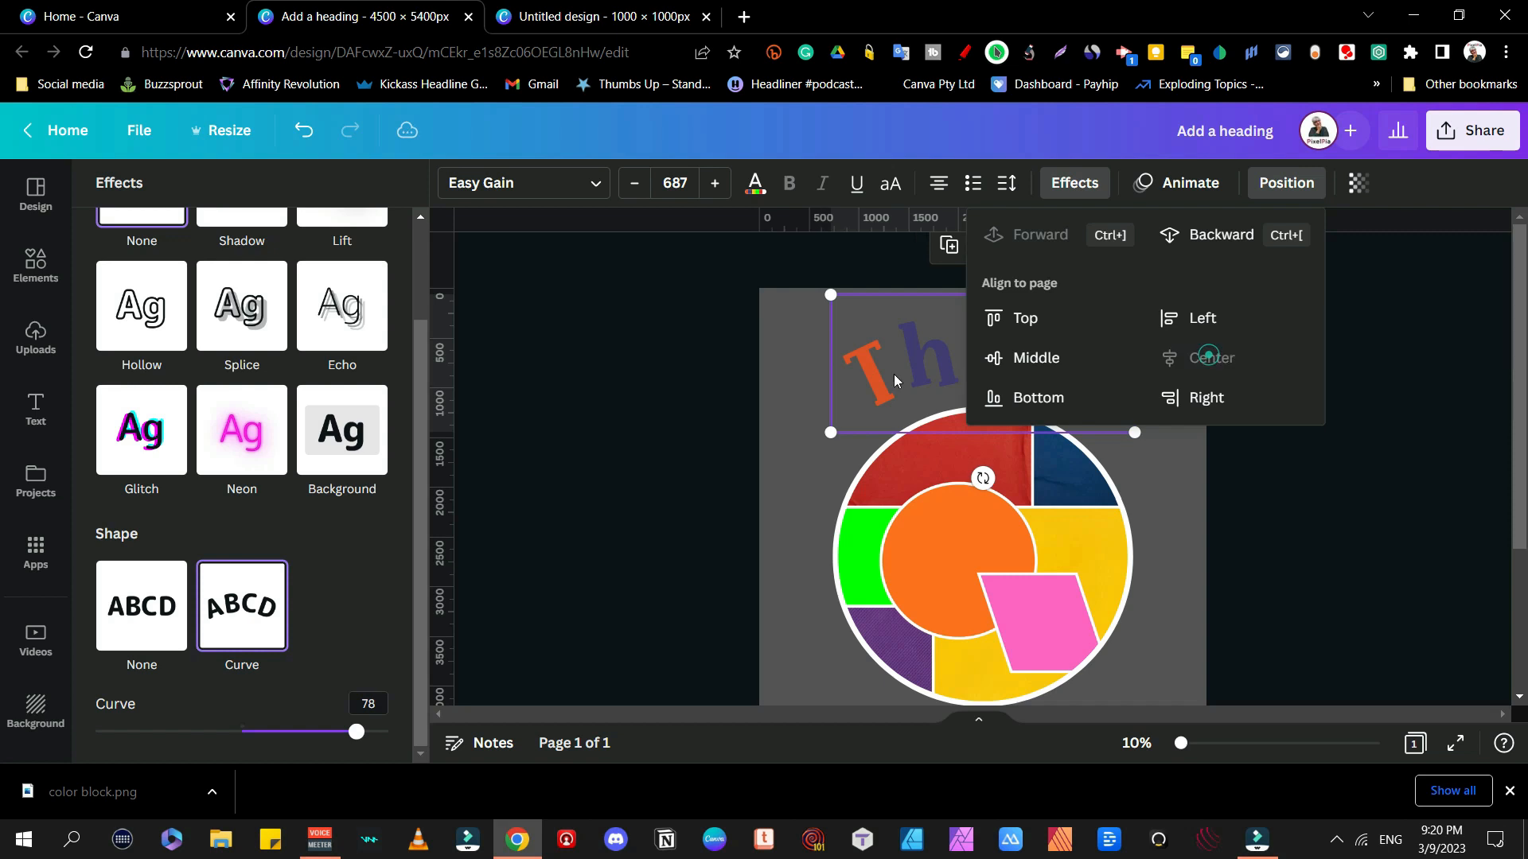
pyautogui.click(1002, 364)
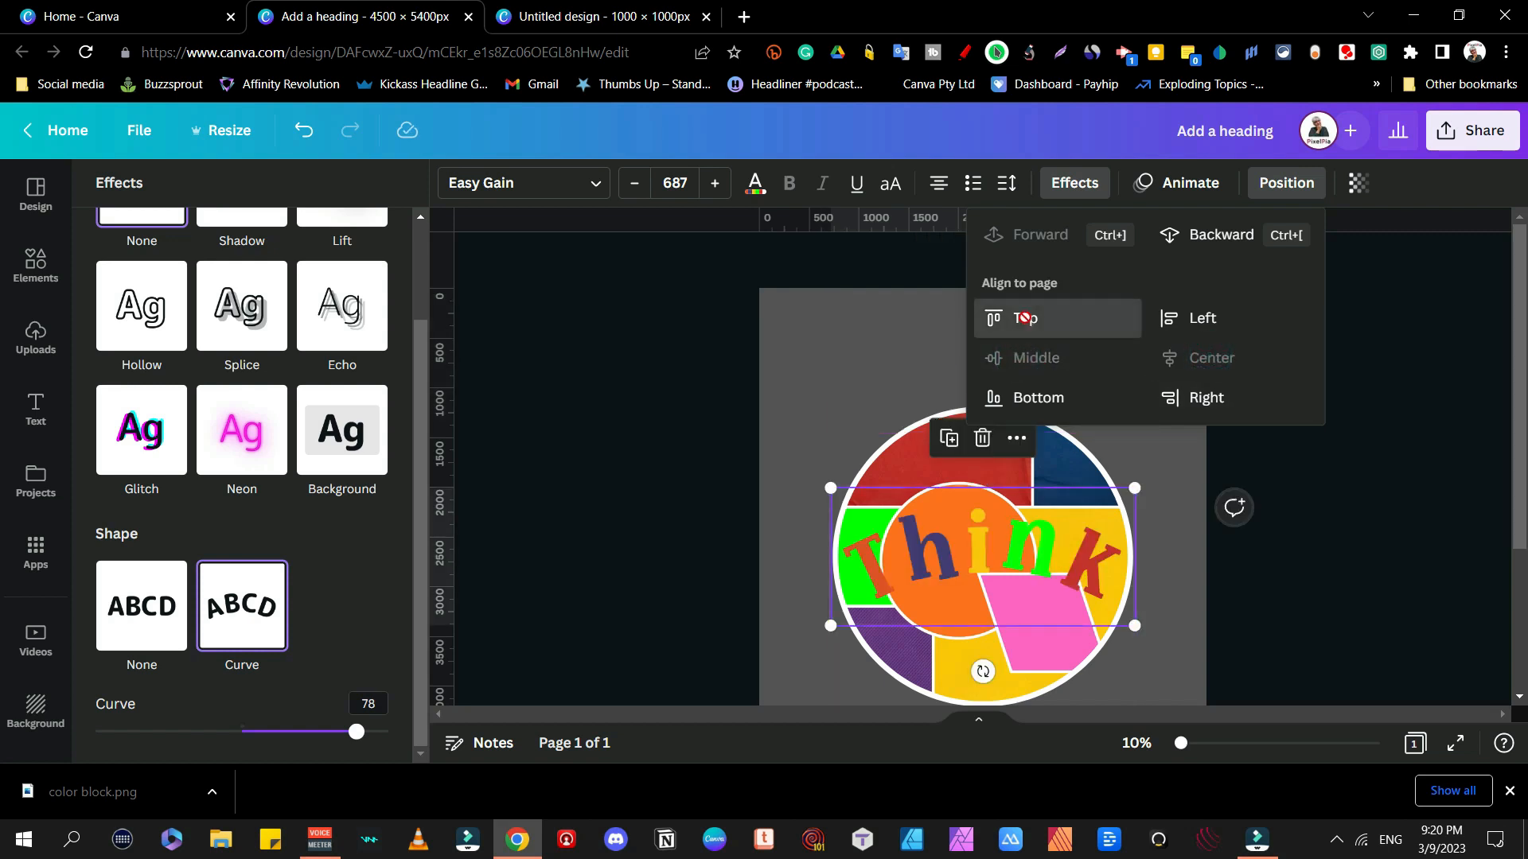
pyautogui.click(1020, 320)
pyautogui.click(800, 335)
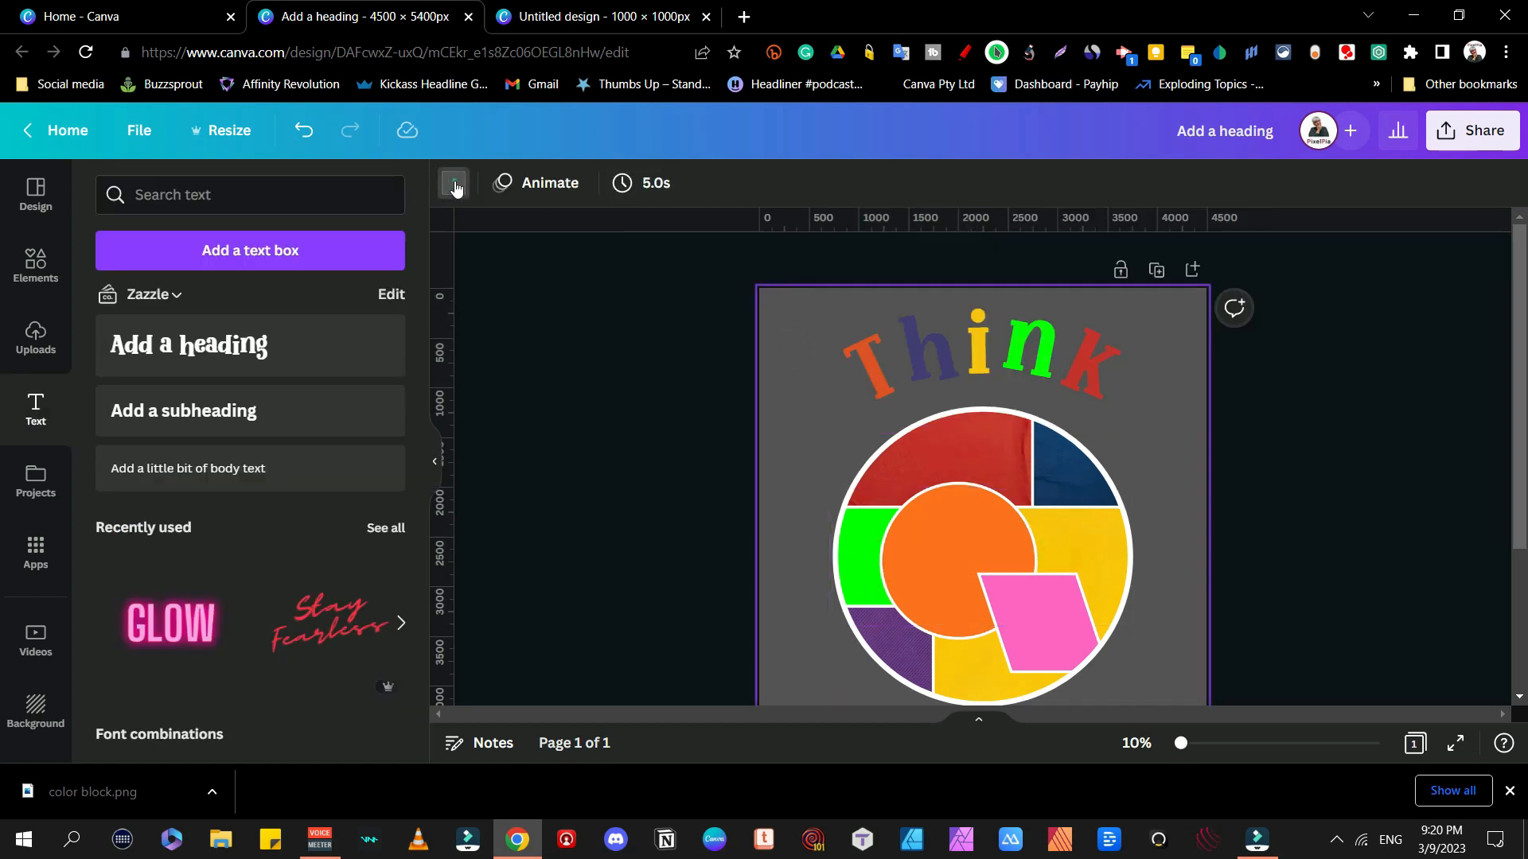
pyautogui.click(454, 185)
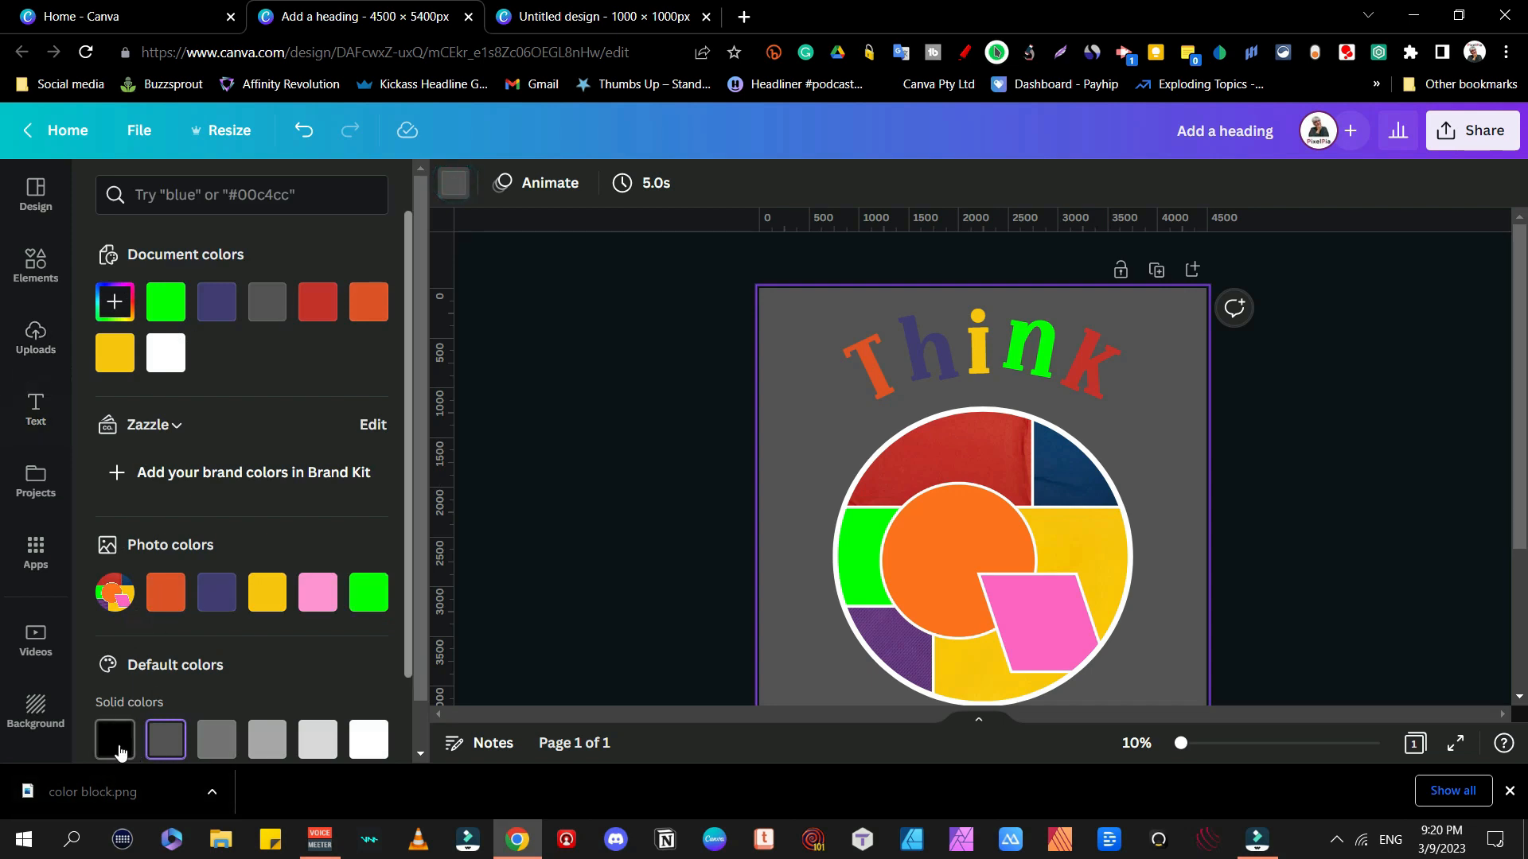
# Step: Make the page background black
pyautogui.click(116, 739)
pyautogui.click(1481, 485)
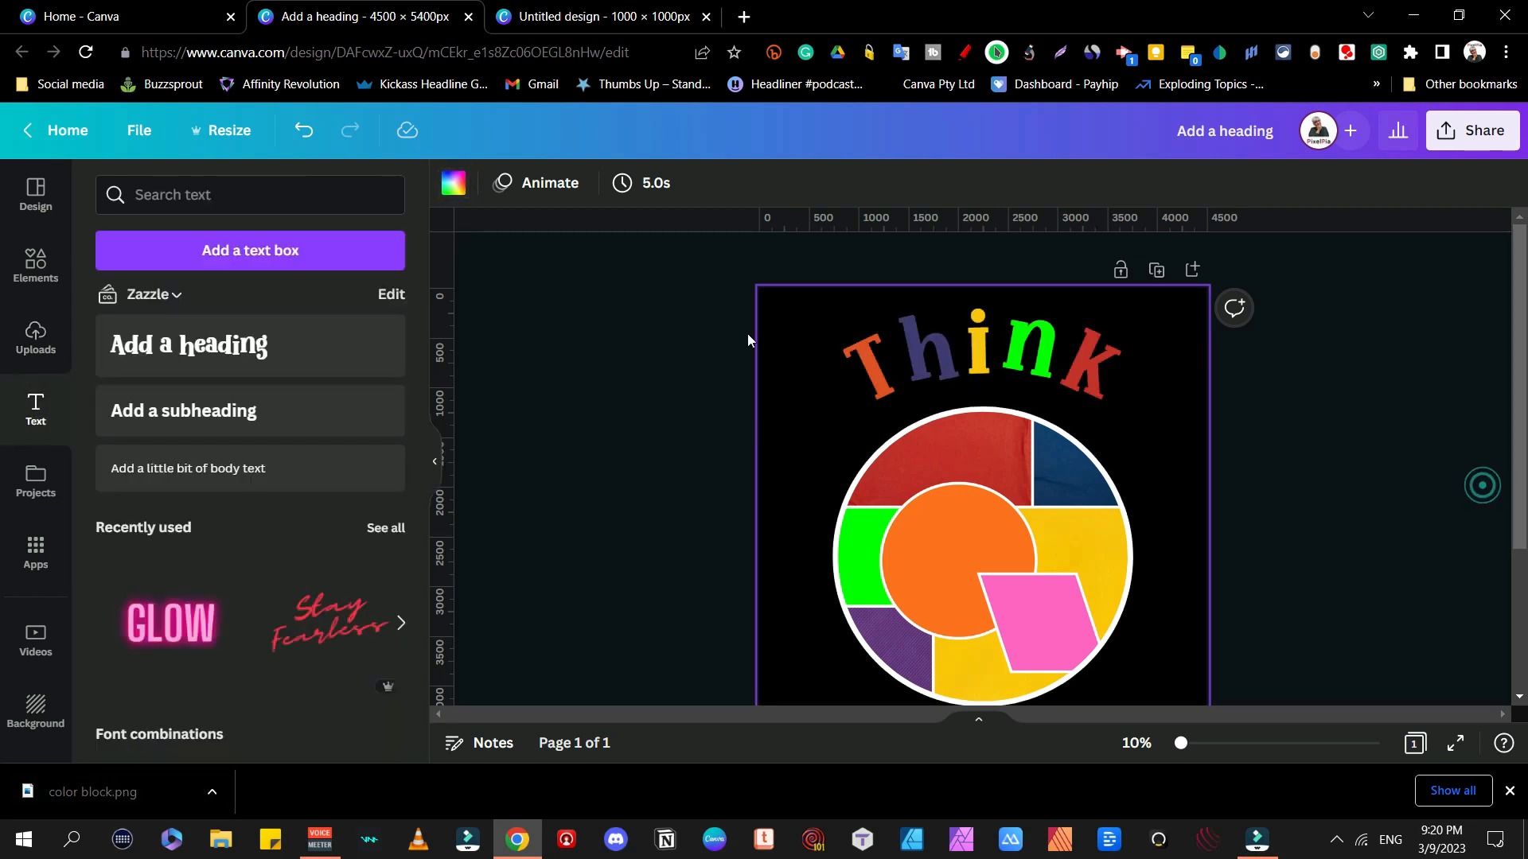
pyautogui.click(952, 350)
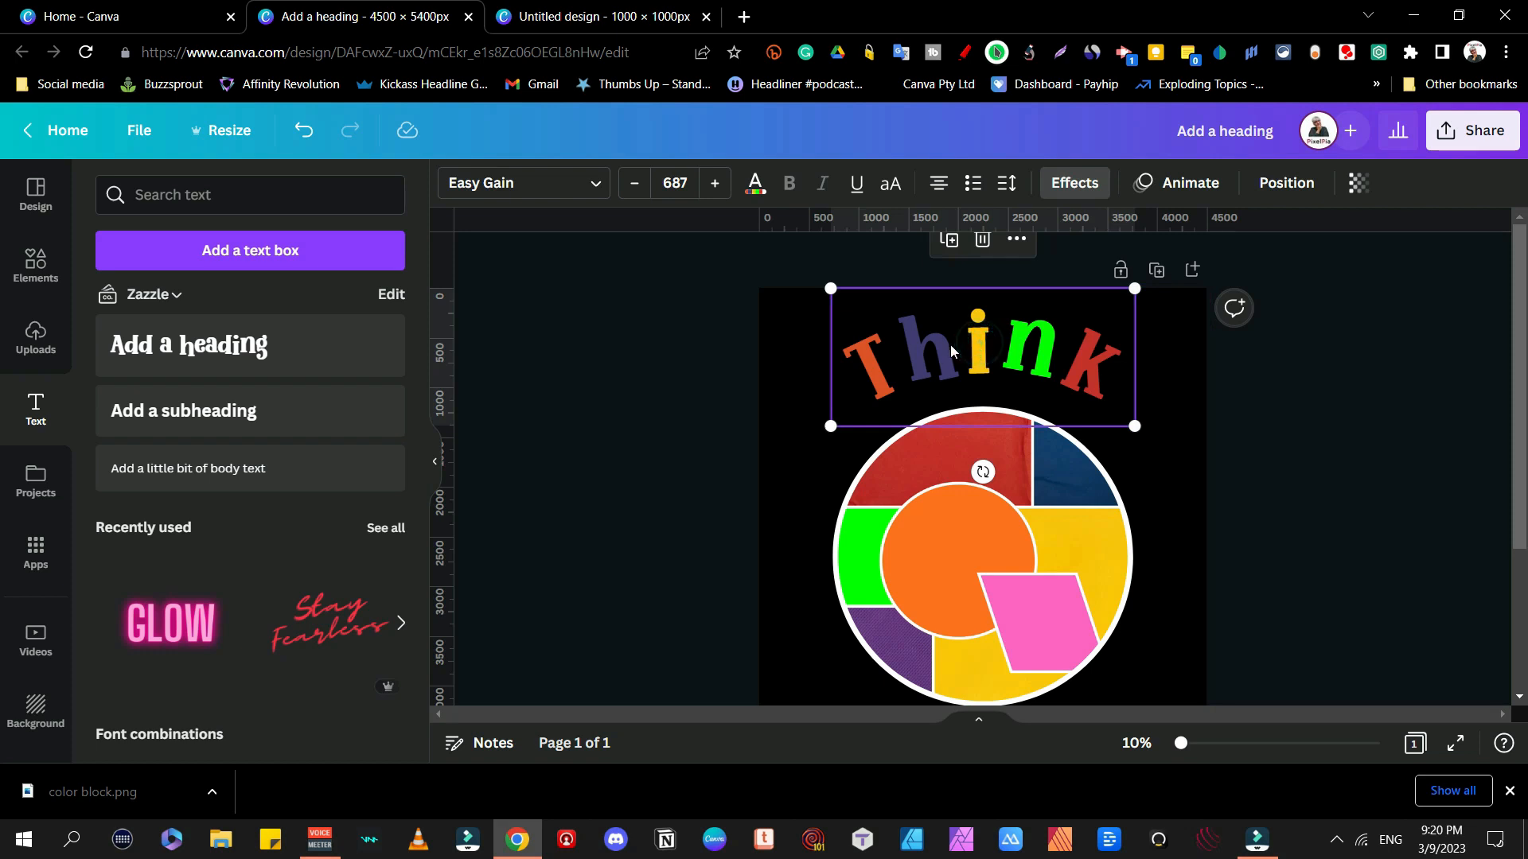
pyautogui.click(950, 345)
pyautogui.press('Escape')
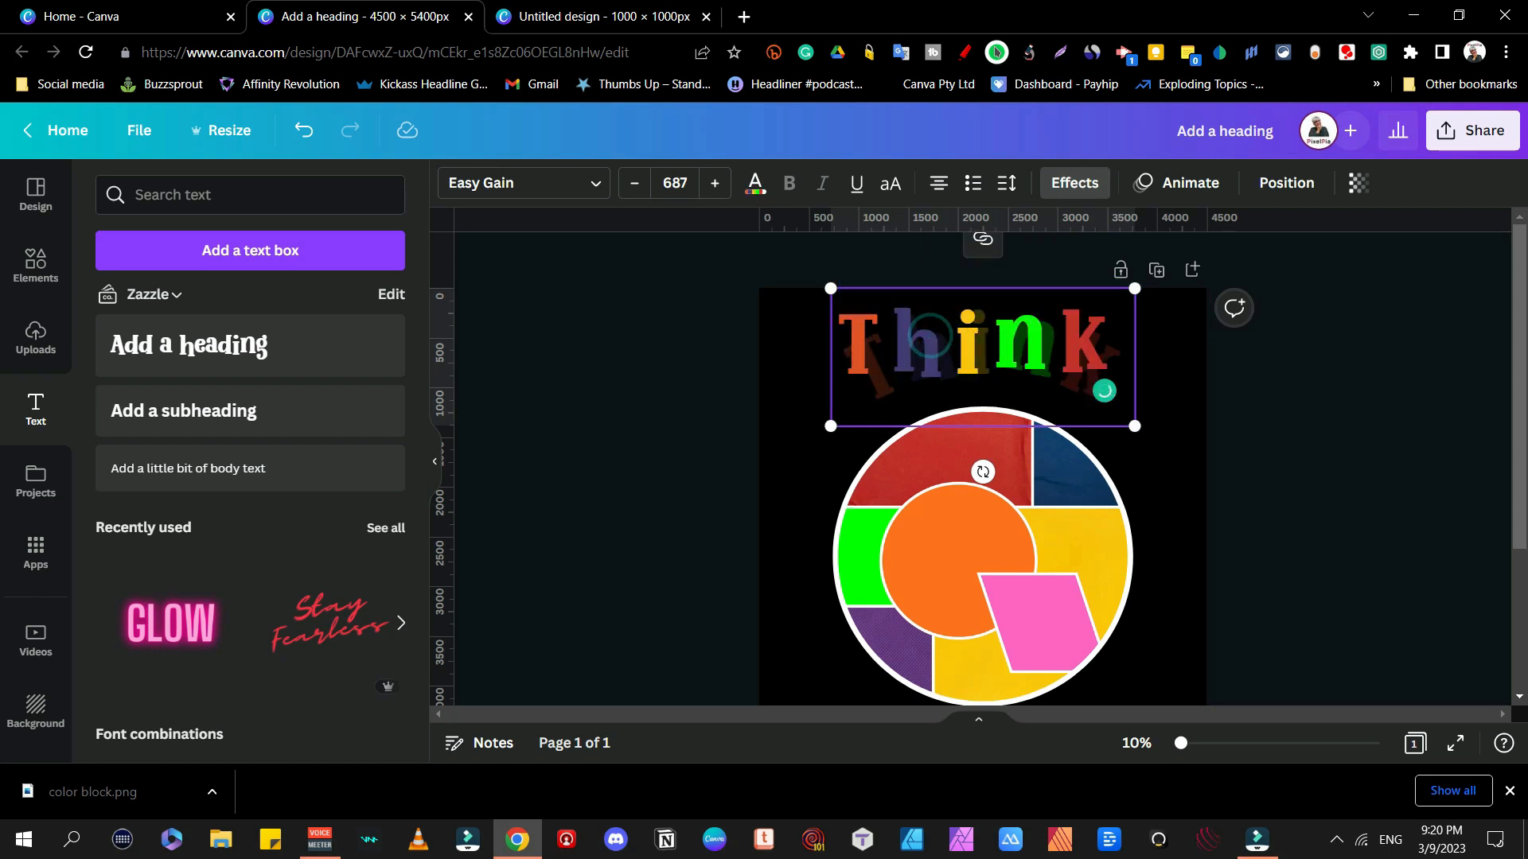
# Step: Recolour the letter h in Think pink from the photo colour swatches
pyautogui.moveTo(948, 344); pyautogui.dragTo(879, 341)
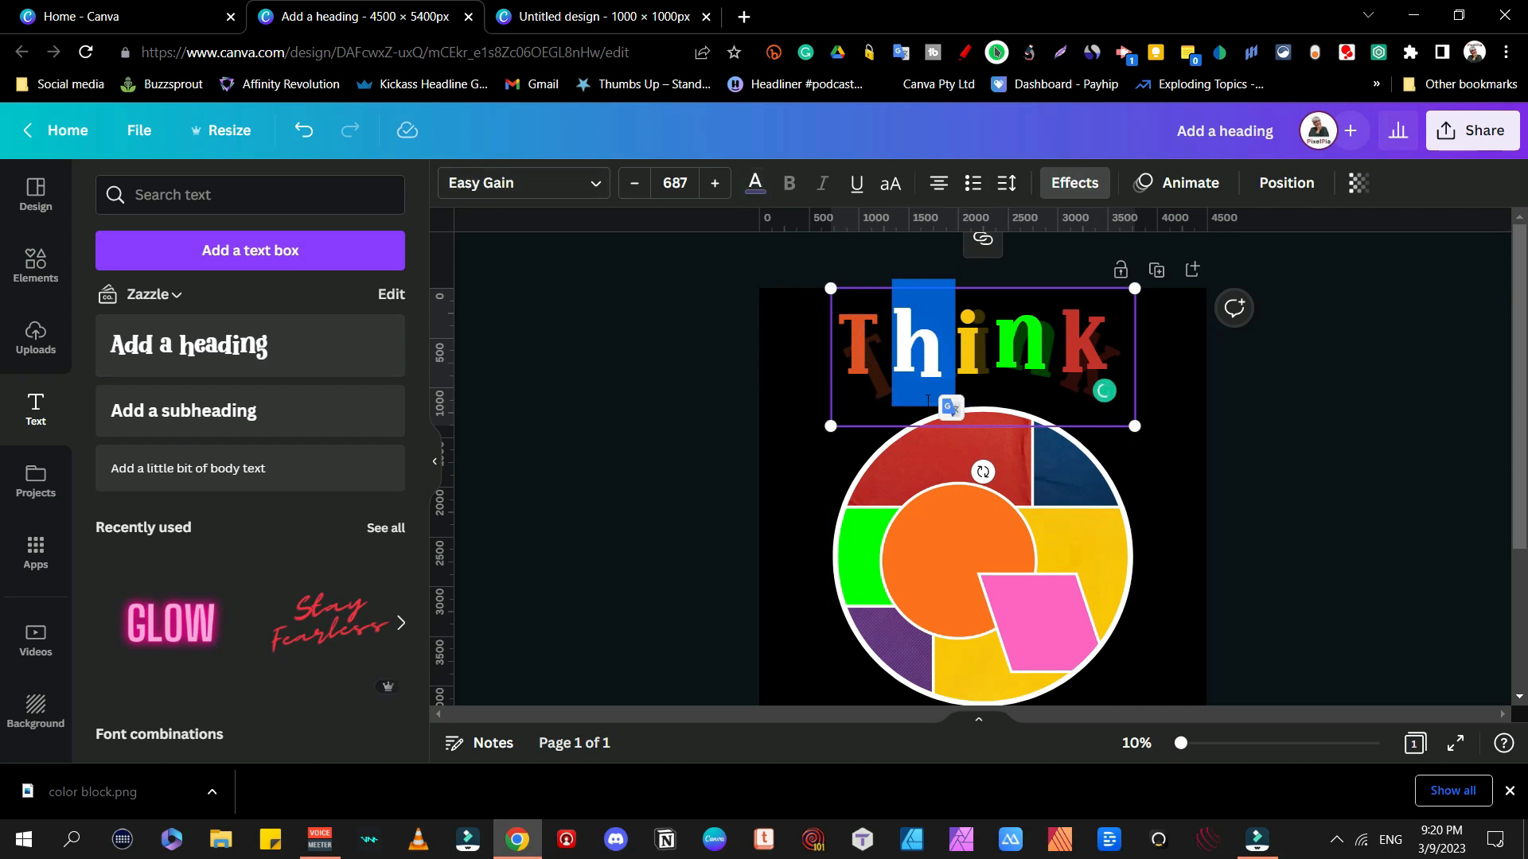
pyautogui.click(756, 185)
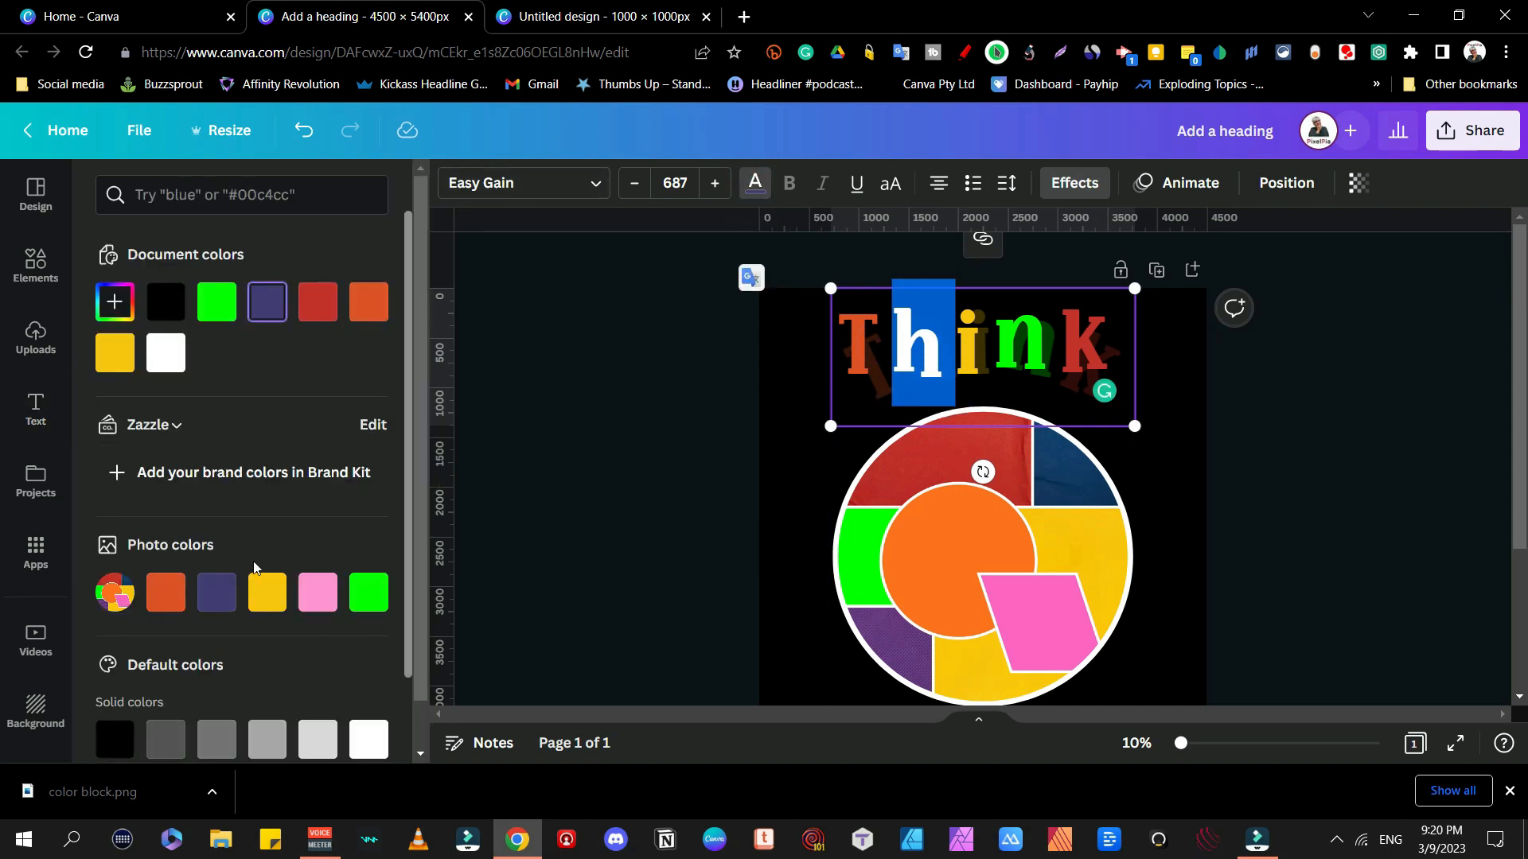
pyautogui.click(312, 591)
pyautogui.click(598, 344)
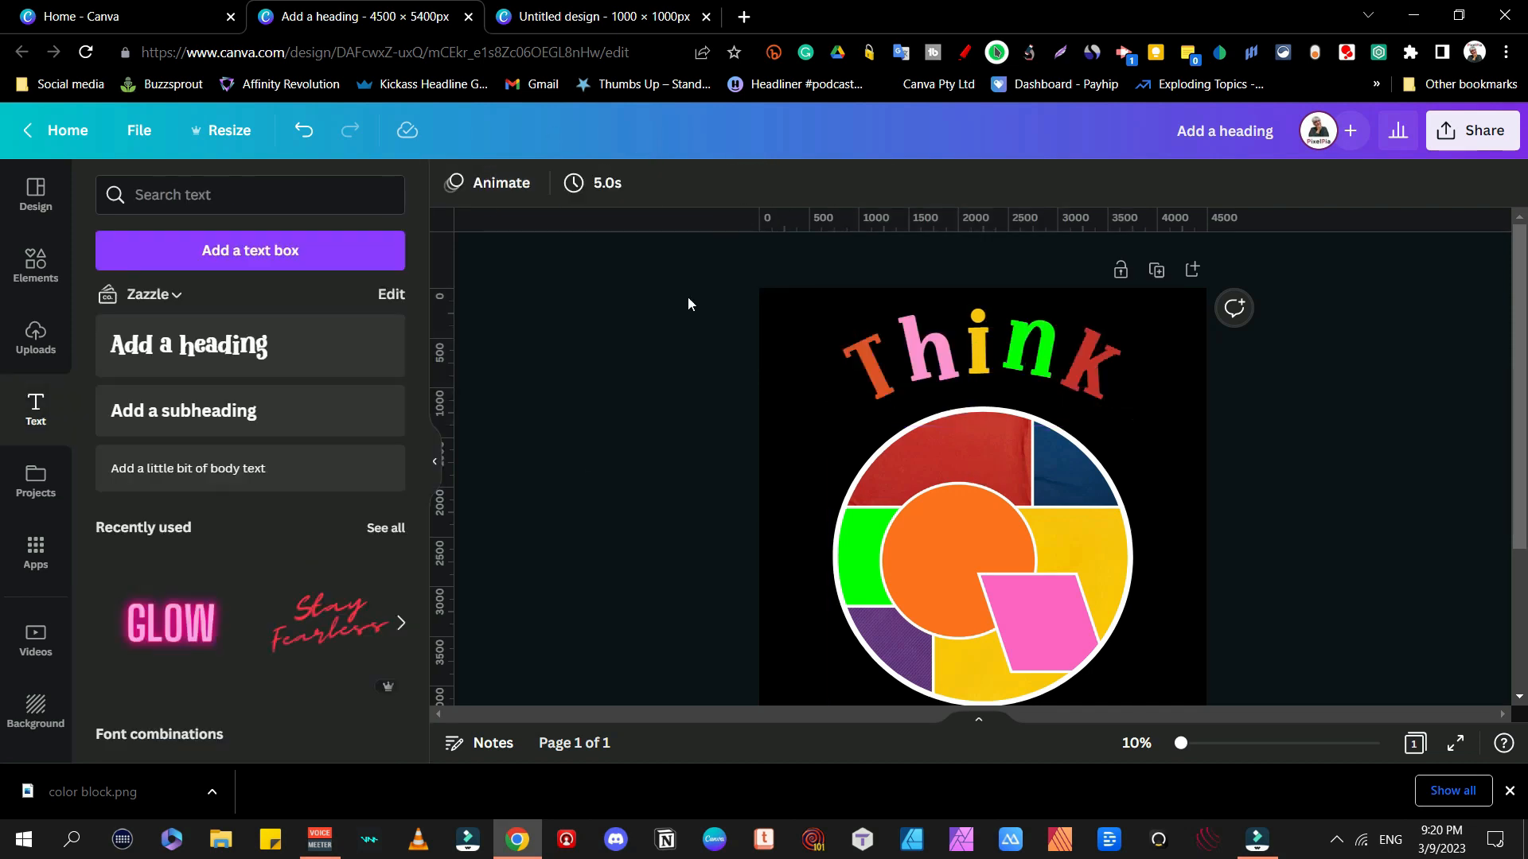
pyautogui.scroll(-3, 1141, 387)
pyautogui.scroll(3, 1140, 382)
pyautogui.click(1001, 351)
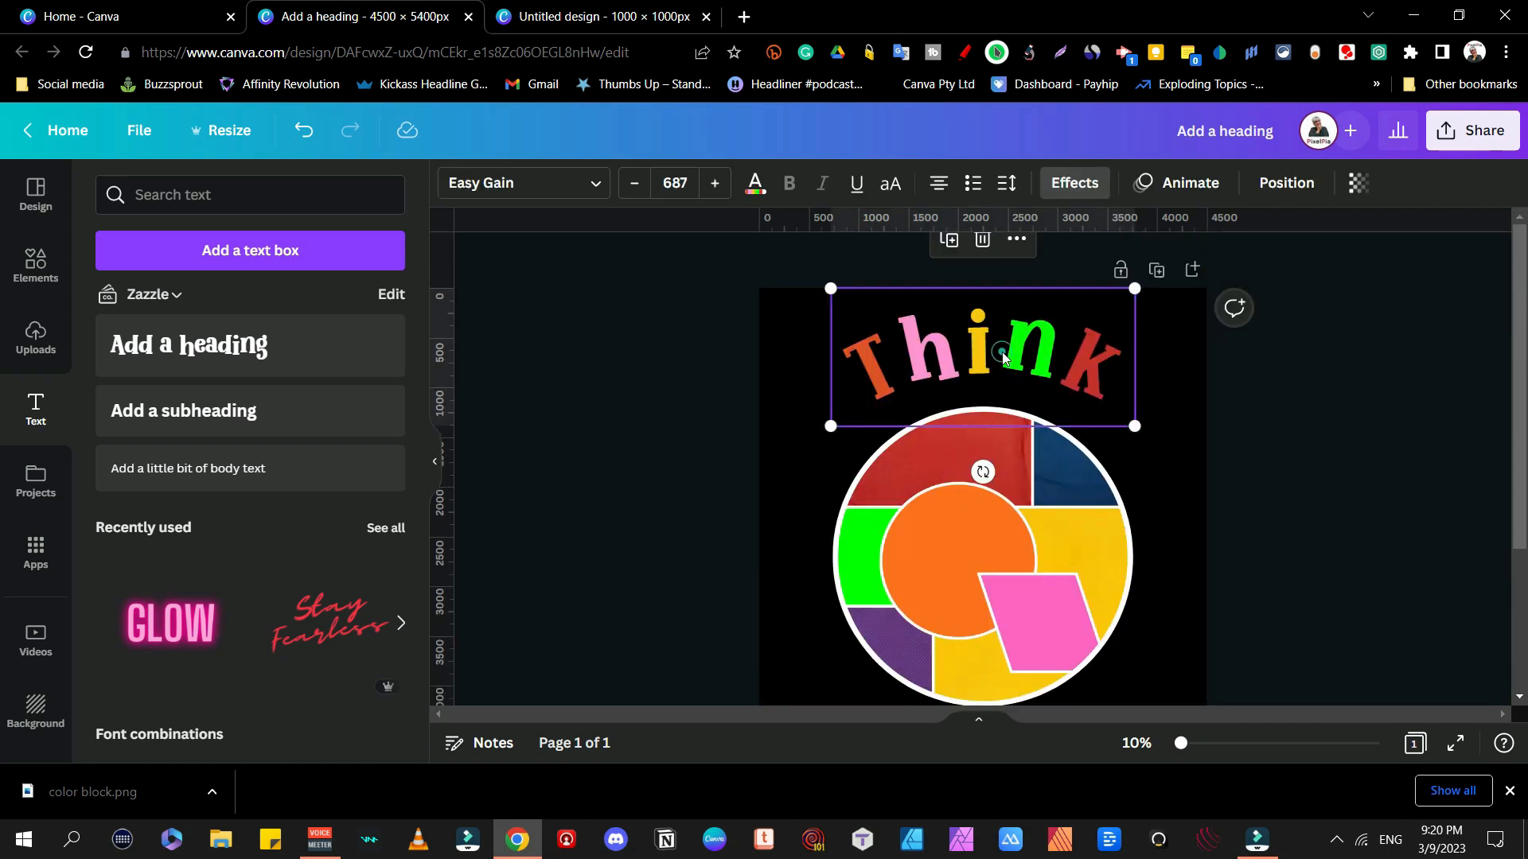
# Step: Duplicate the Think heading and place the copy below the circle
pyautogui.click(981, 240)
pyautogui.hotkey('ctrl', 'z')
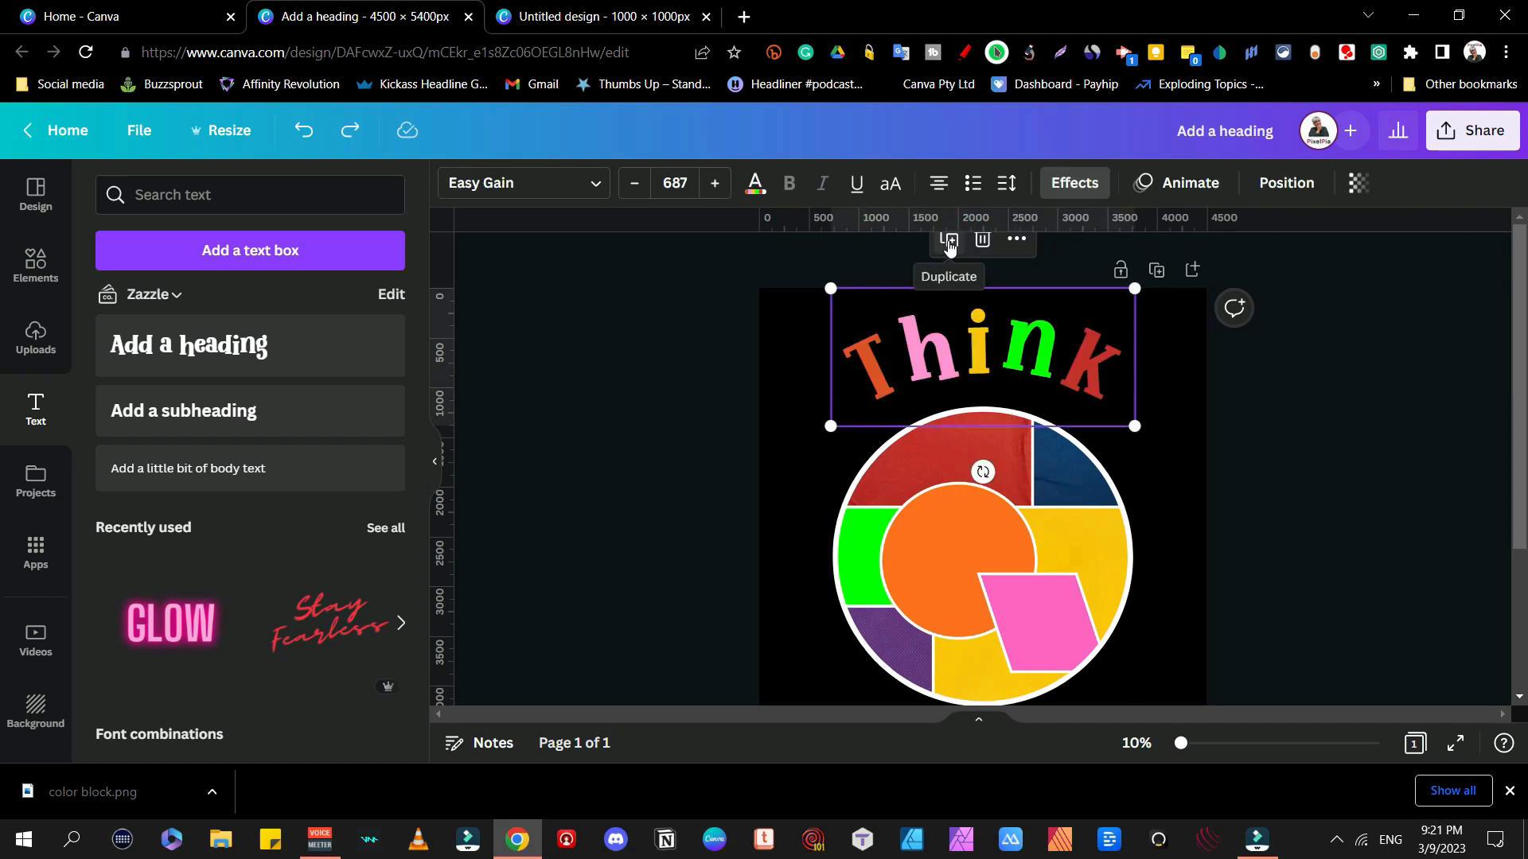
pyautogui.click(948, 240)
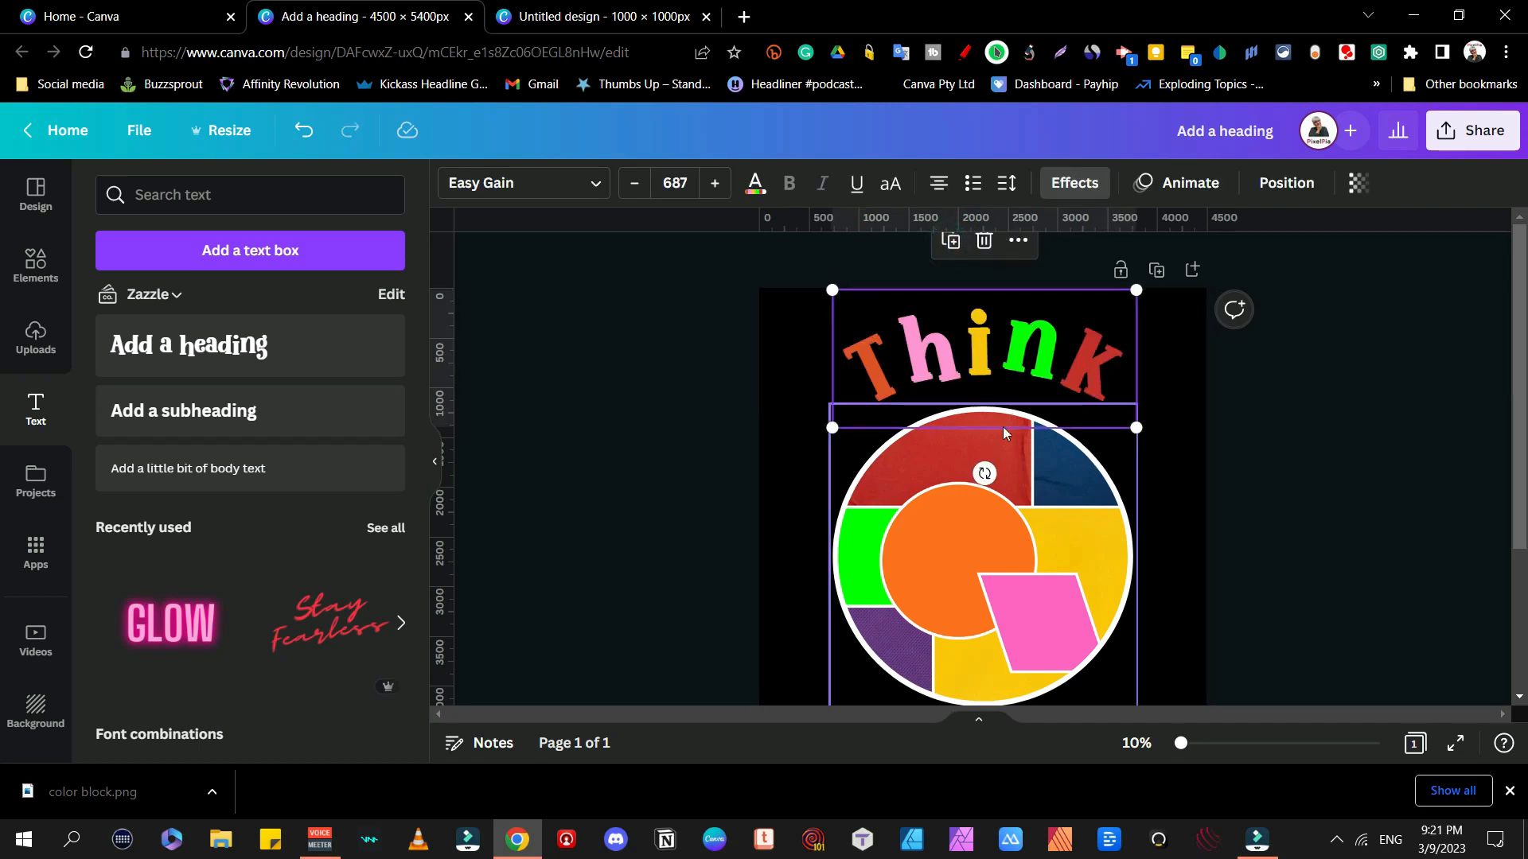
pyautogui.moveTo(999, 467); pyautogui.dragTo(999, 719)
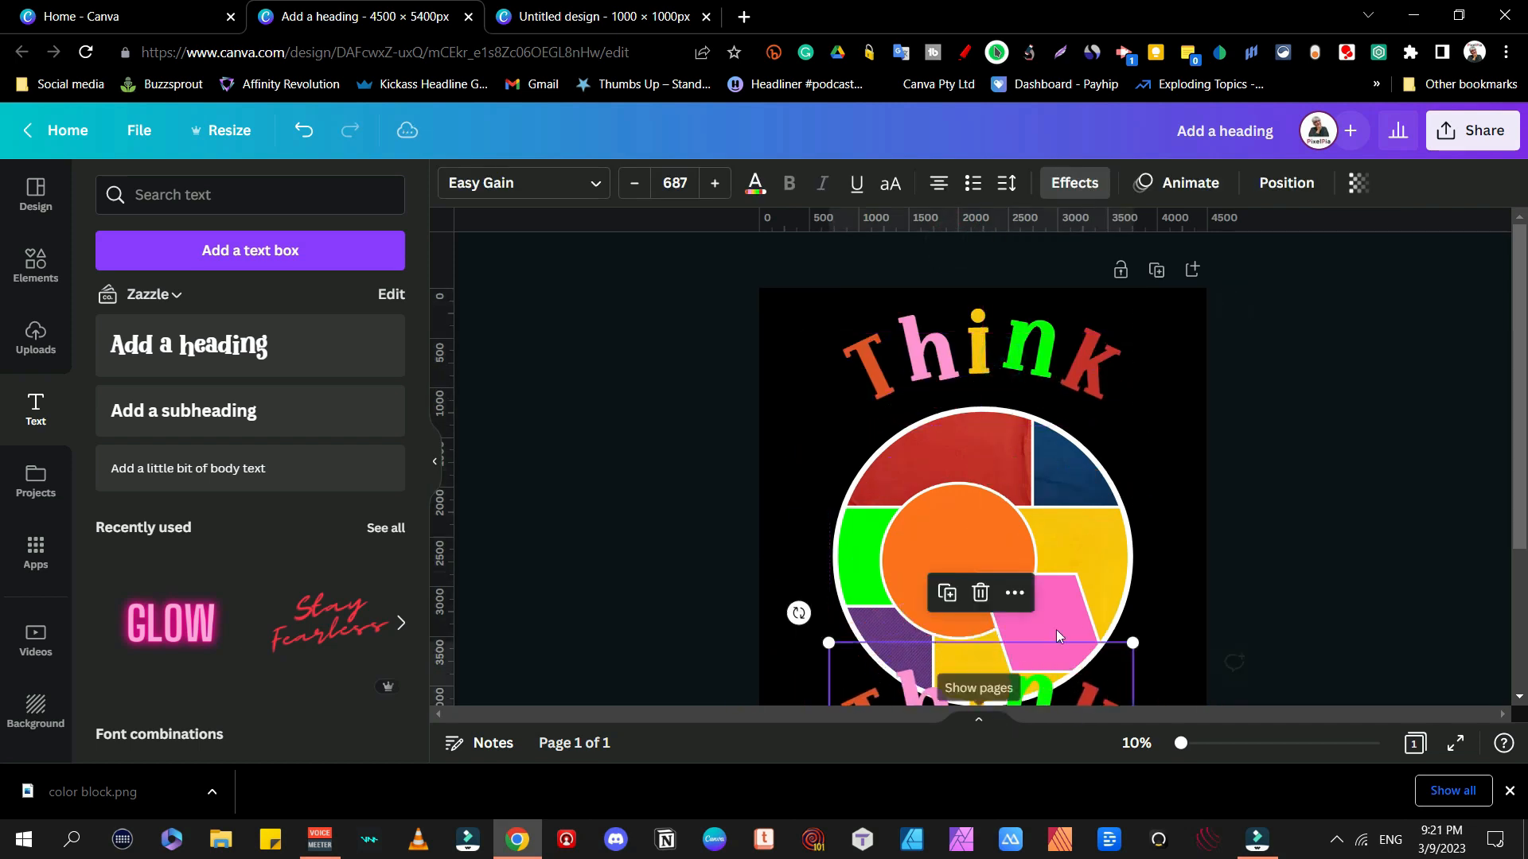
pyautogui.scroll(-3, 1188, 361)
pyautogui.moveTo(929, 510); pyautogui.dragTo(944, 545)
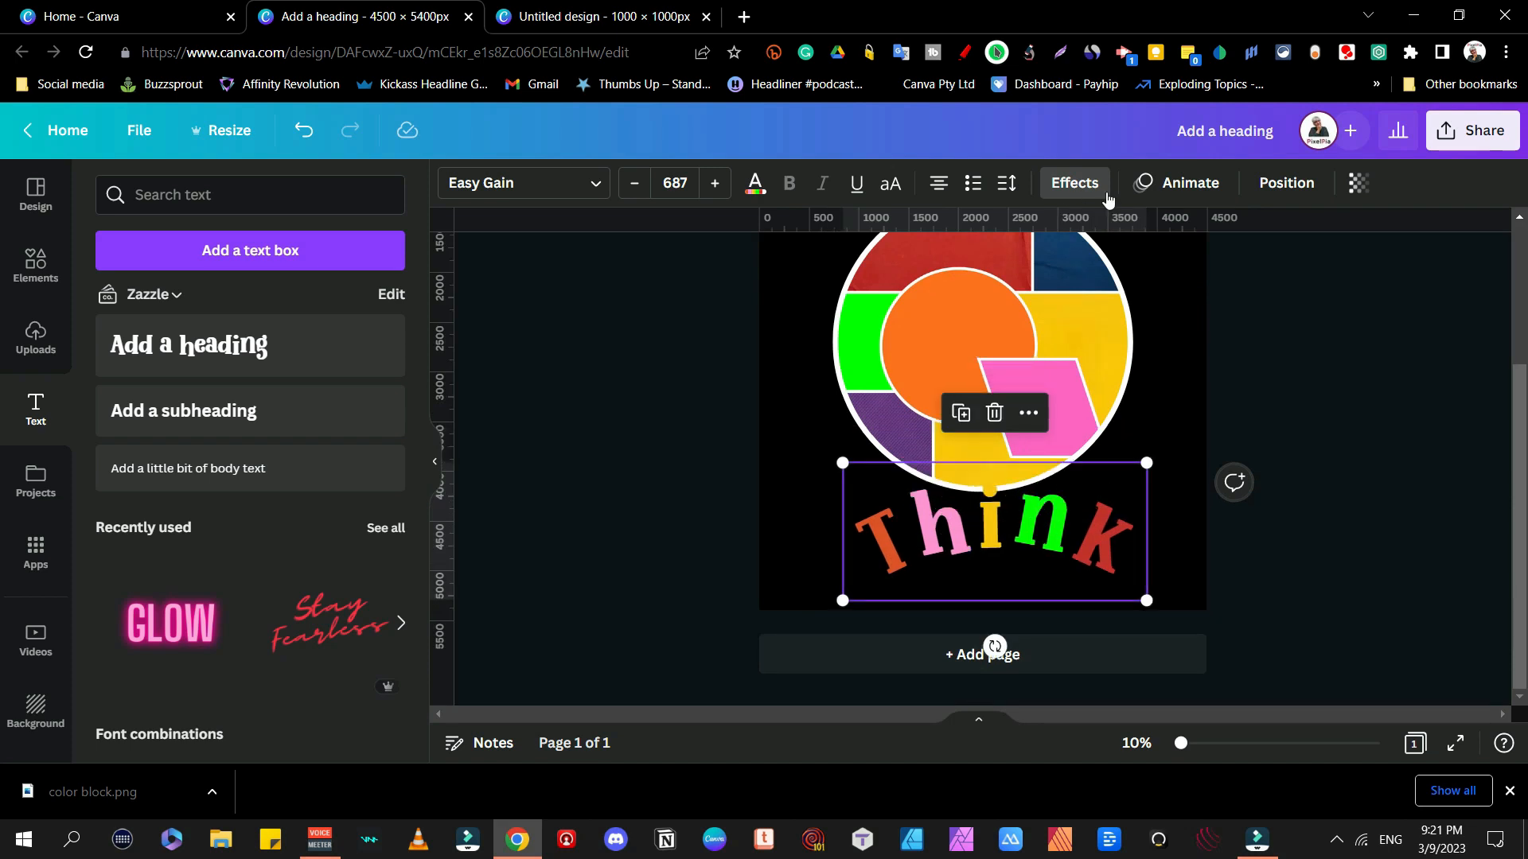
# Step: Flip the copy's curve to -82, colour it white and retype it as 'DiVergent'
pyautogui.click(1070, 185)
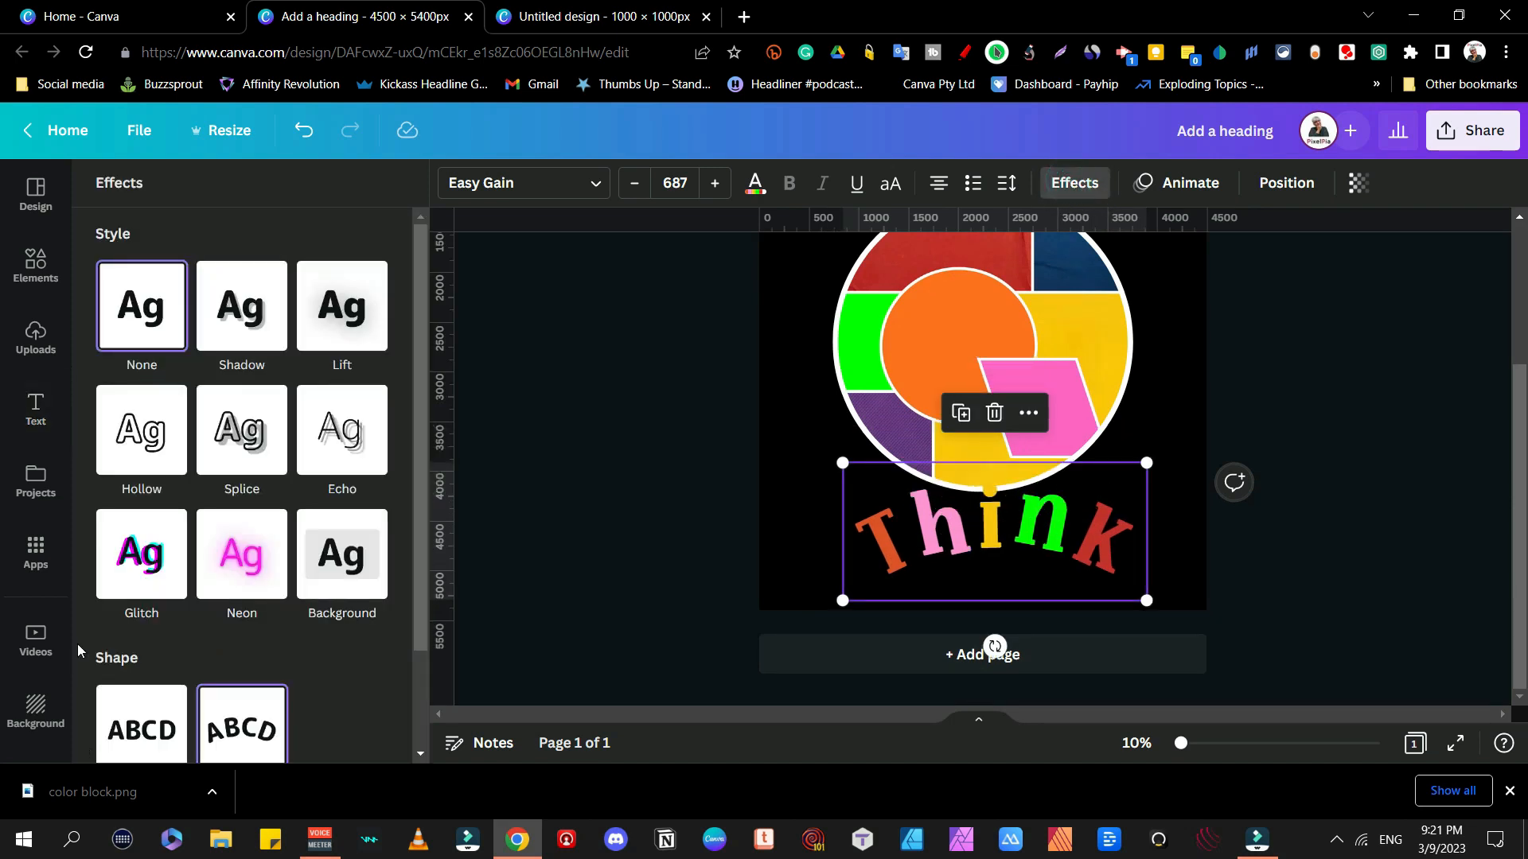
pyautogui.scroll(-2, 238, 716)
pyautogui.moveTo(367, 761); pyautogui.dragTo(121, 755)
pyautogui.doubleClick(1012, 518)
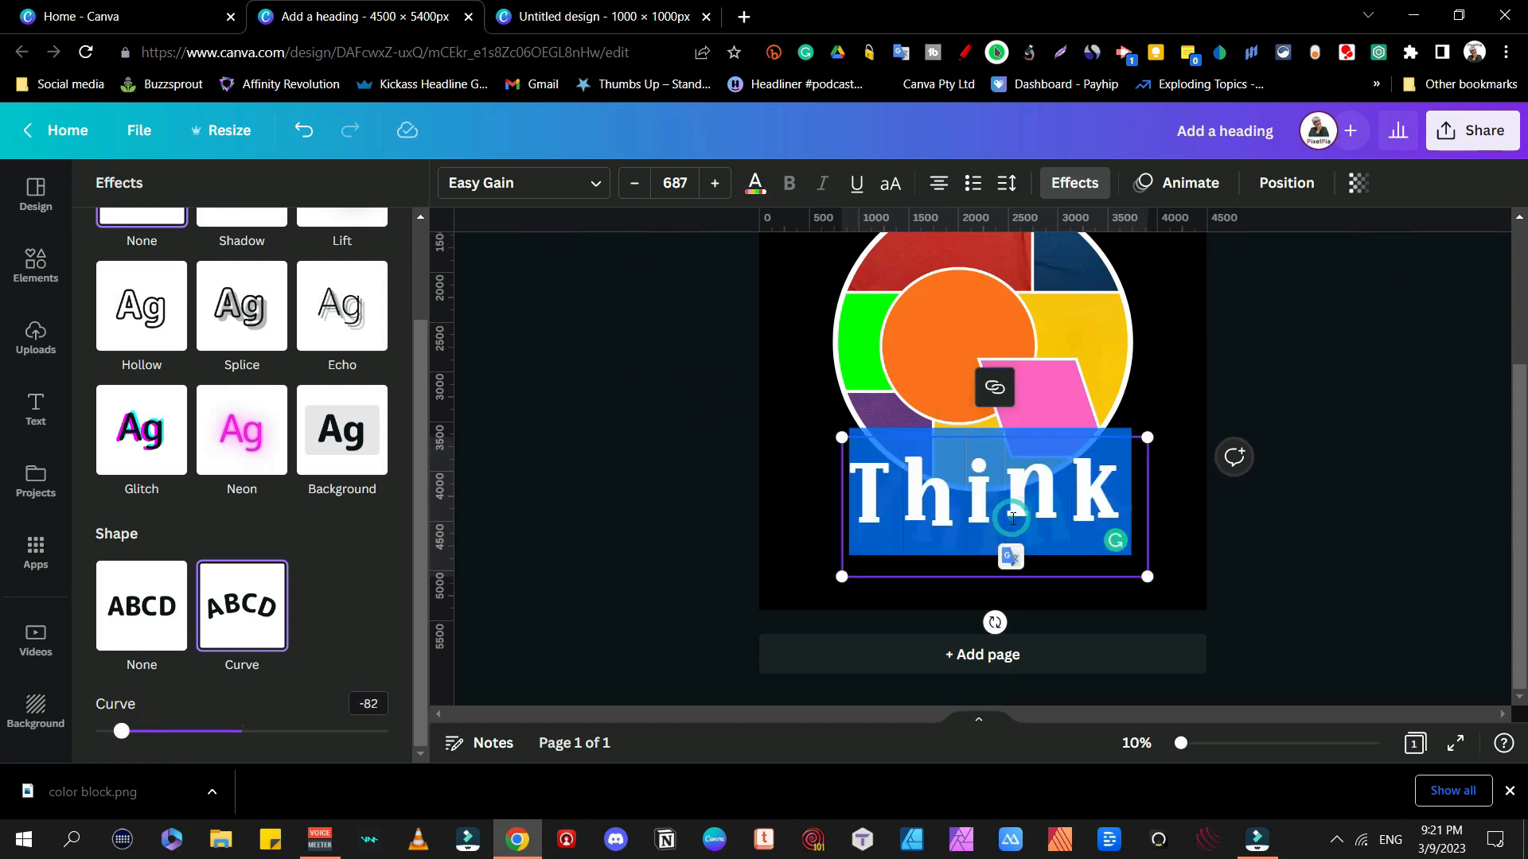
pyautogui.click(755, 182)
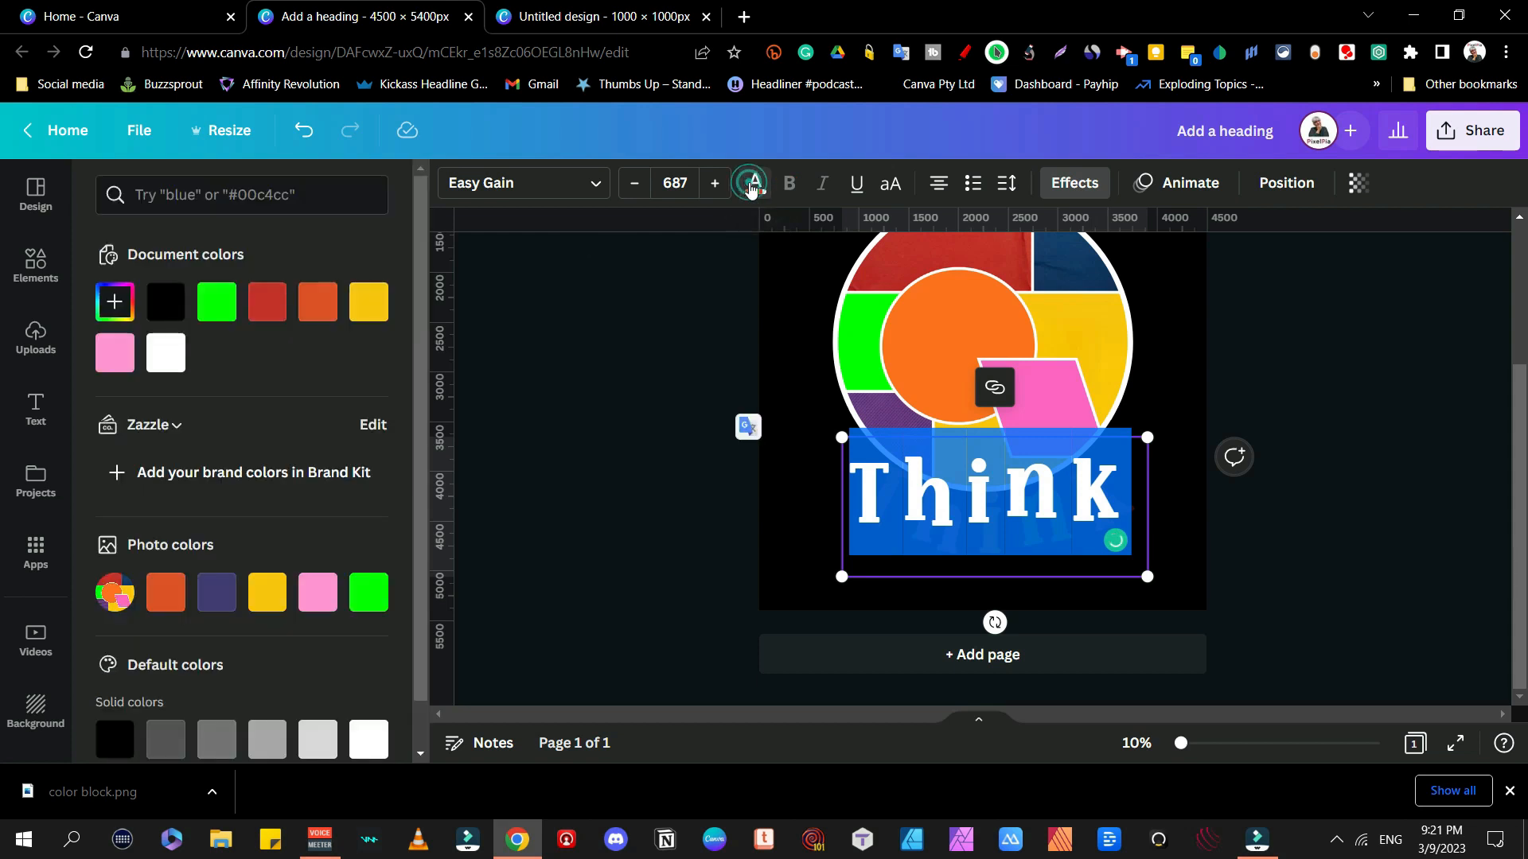
pyautogui.click(169, 359)
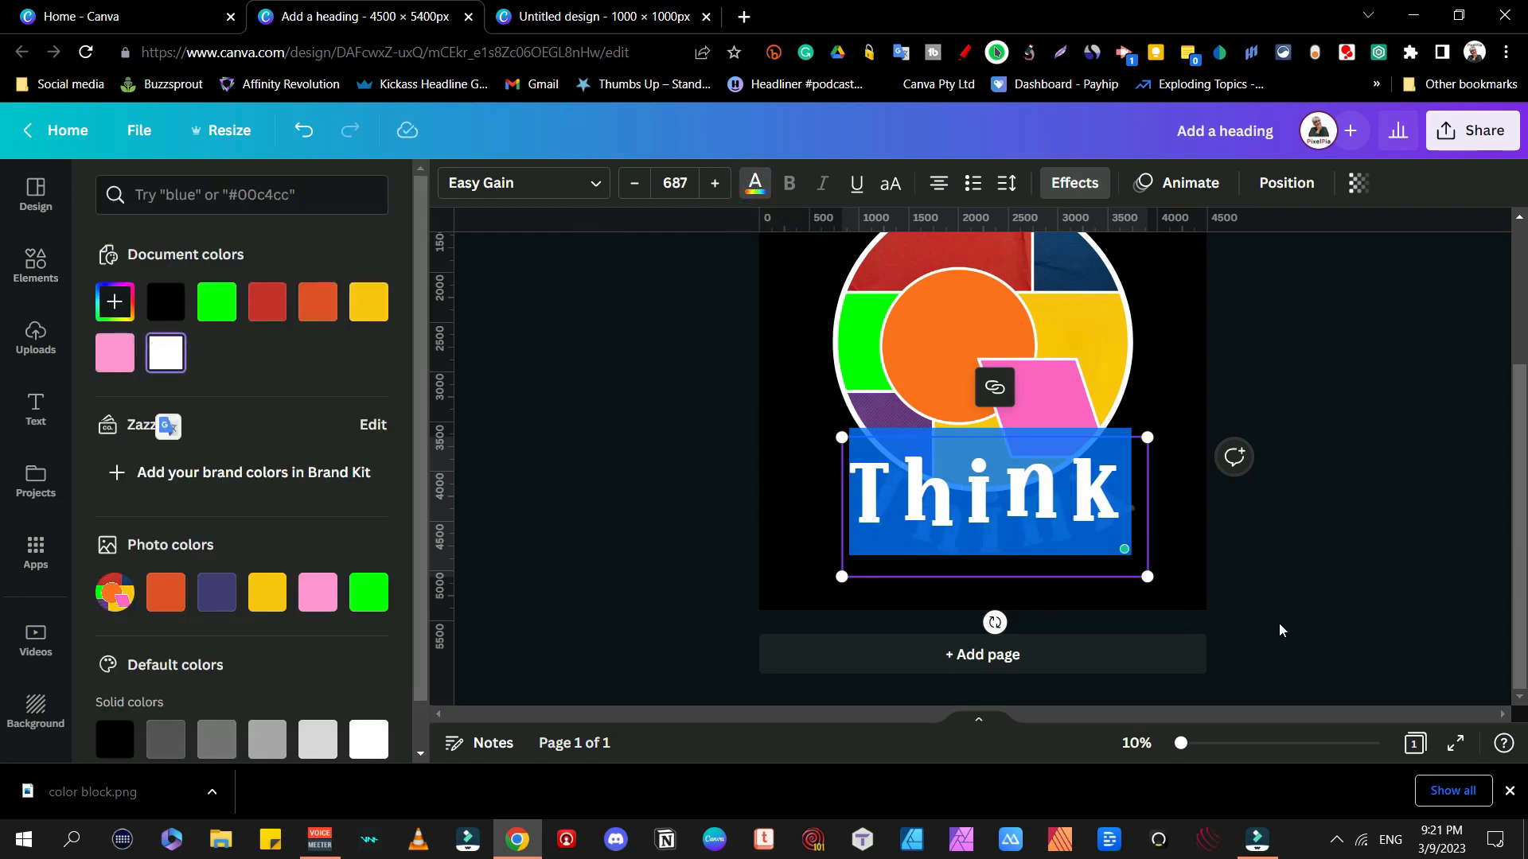
pyautogui.write('DiV')
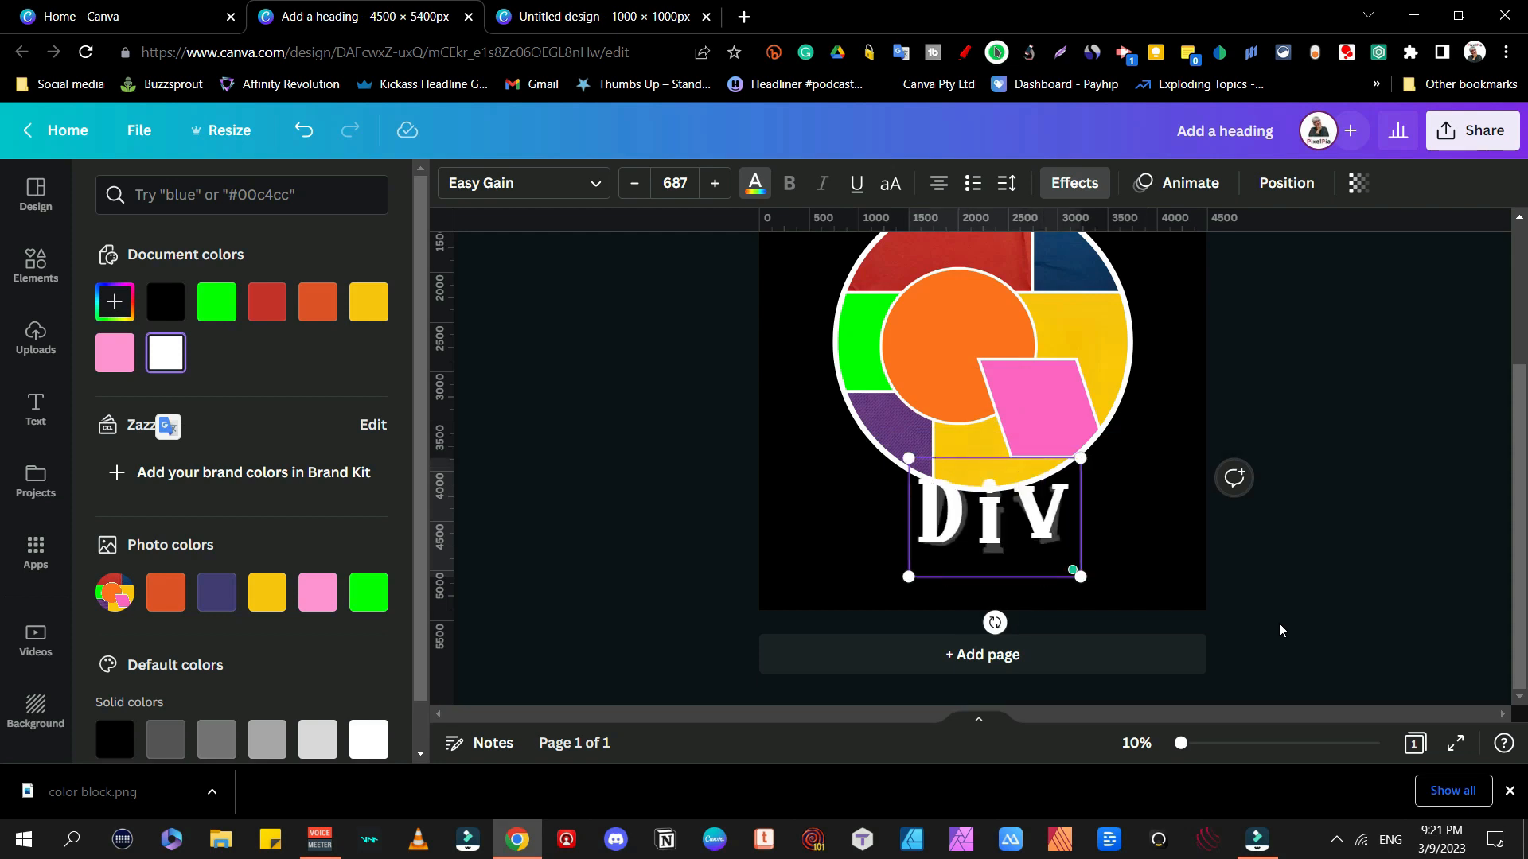
pyautogui.write('ergent')
pyautogui.press('Escape')
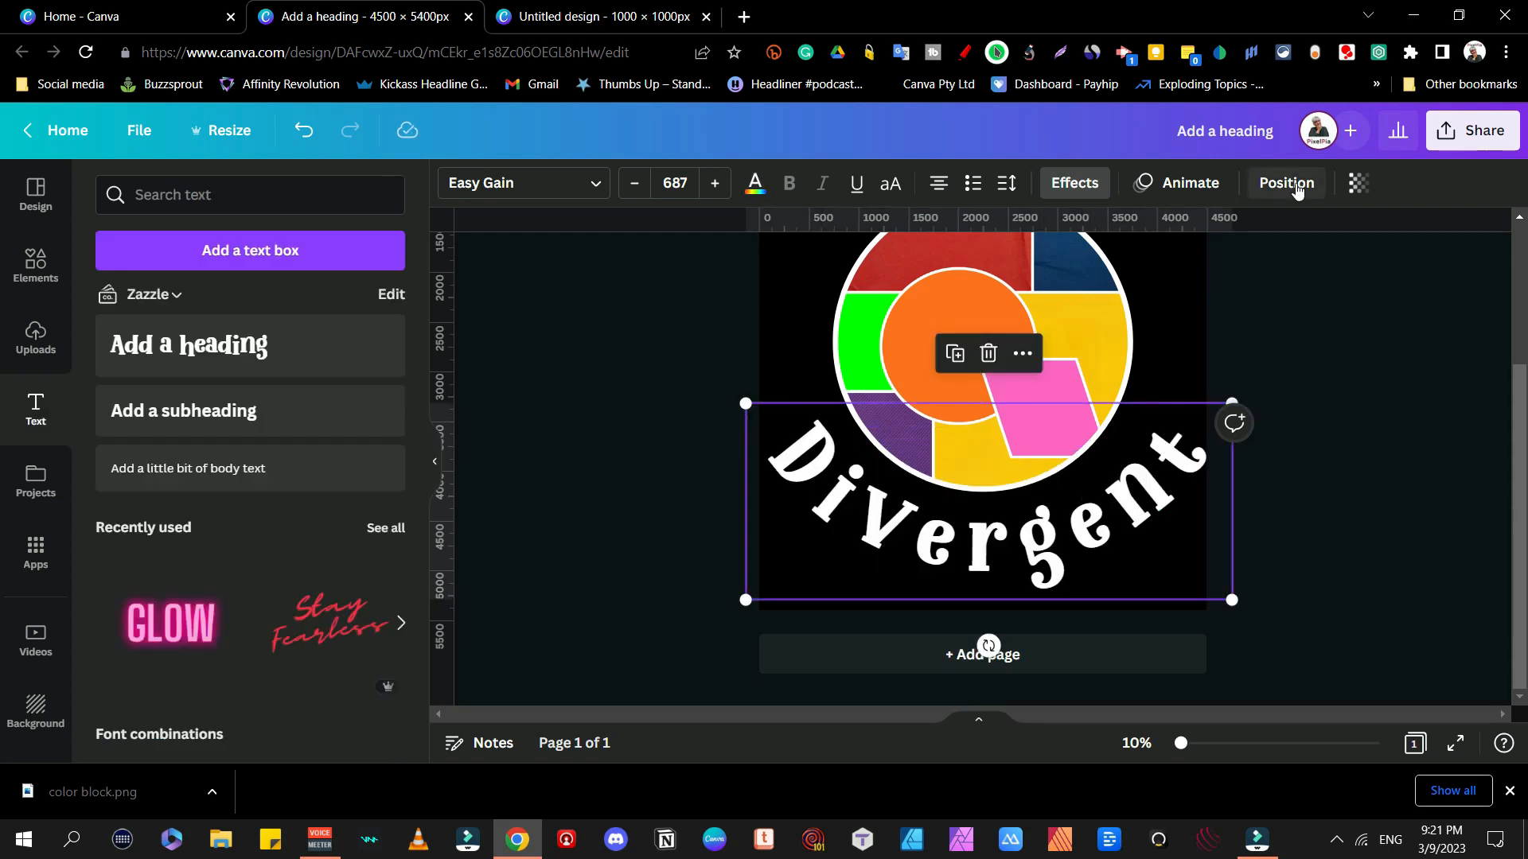
# Step: Centre Divergent horizontally and align it to the page bottom
pyautogui.click(1285, 182)
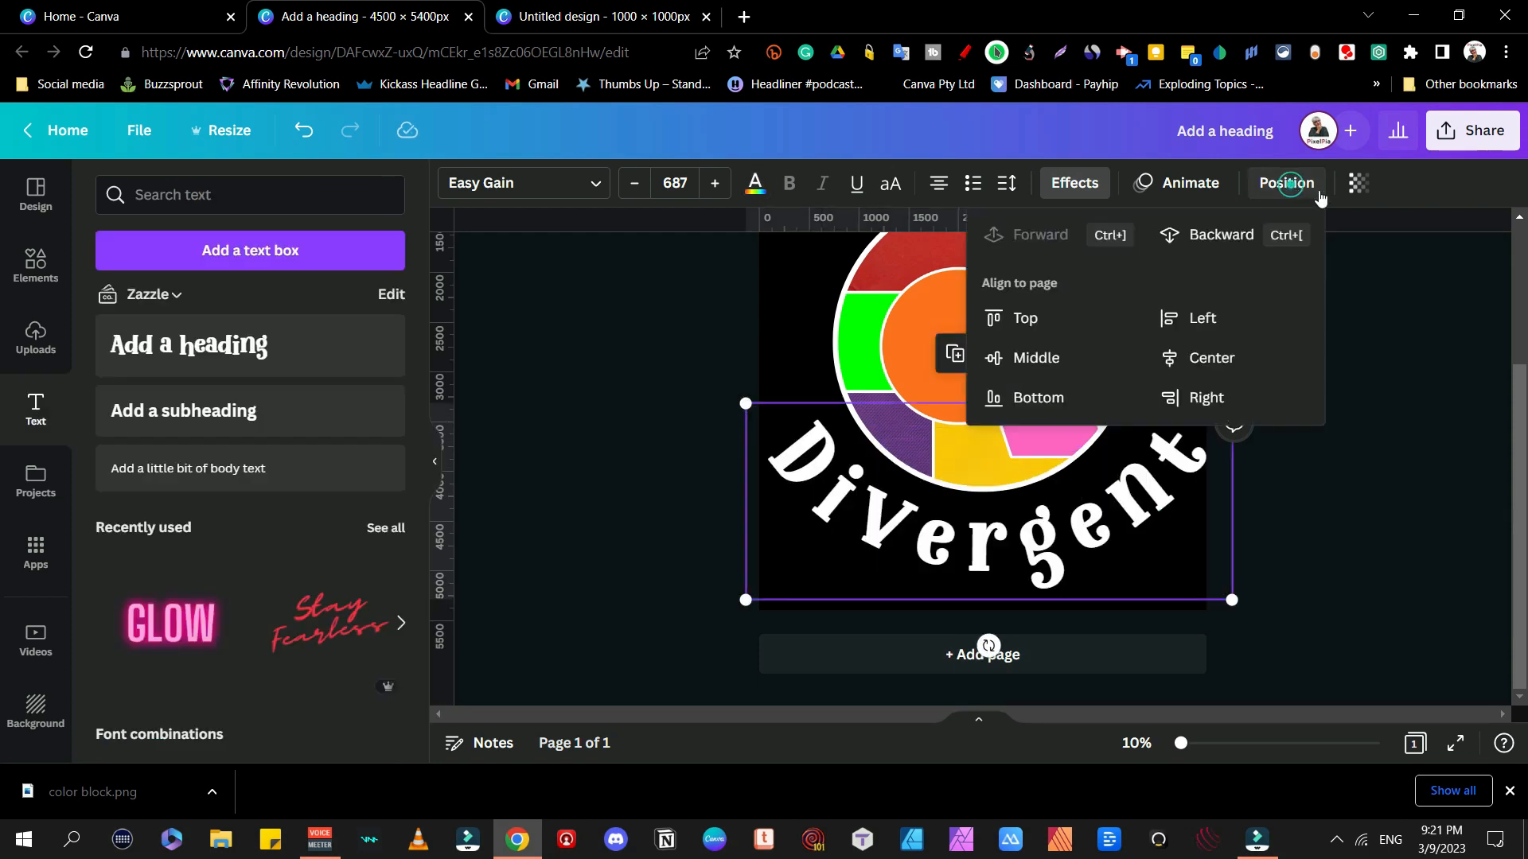
pyautogui.click(1210, 358)
pyautogui.click(1056, 403)
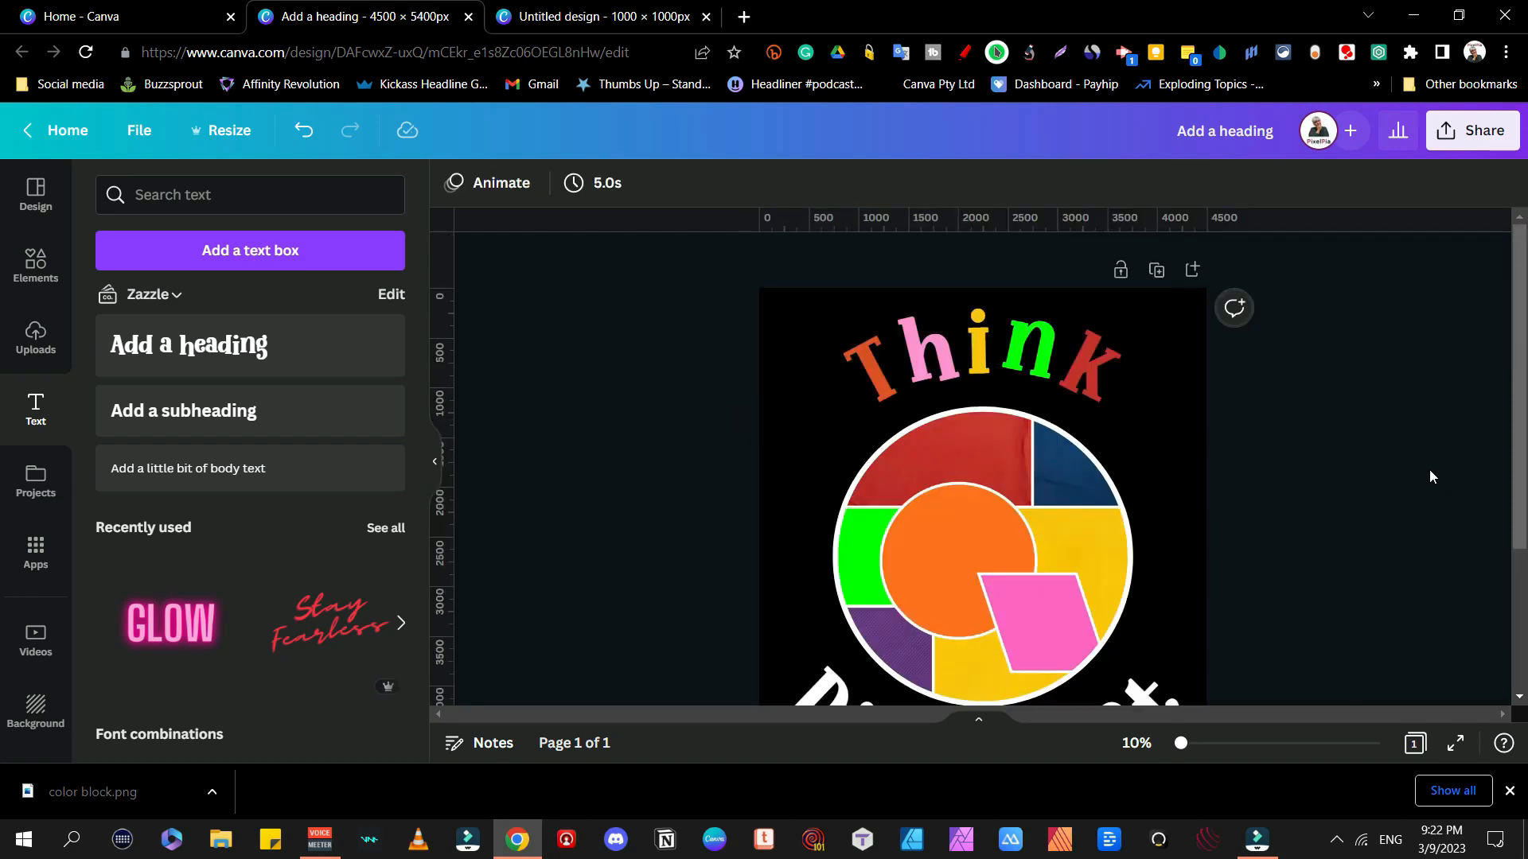
# Step: Download the design as a PNG with a transparent background
pyautogui.scroll(-3, 1432, 477)
pyautogui.scroll(1, 1432, 476)
pyautogui.scroll(3, 1430, 477)
pyautogui.scroll(-3, 1430, 477)
pyautogui.scroll(3, 1429, 476)
pyautogui.click(1474, 131)
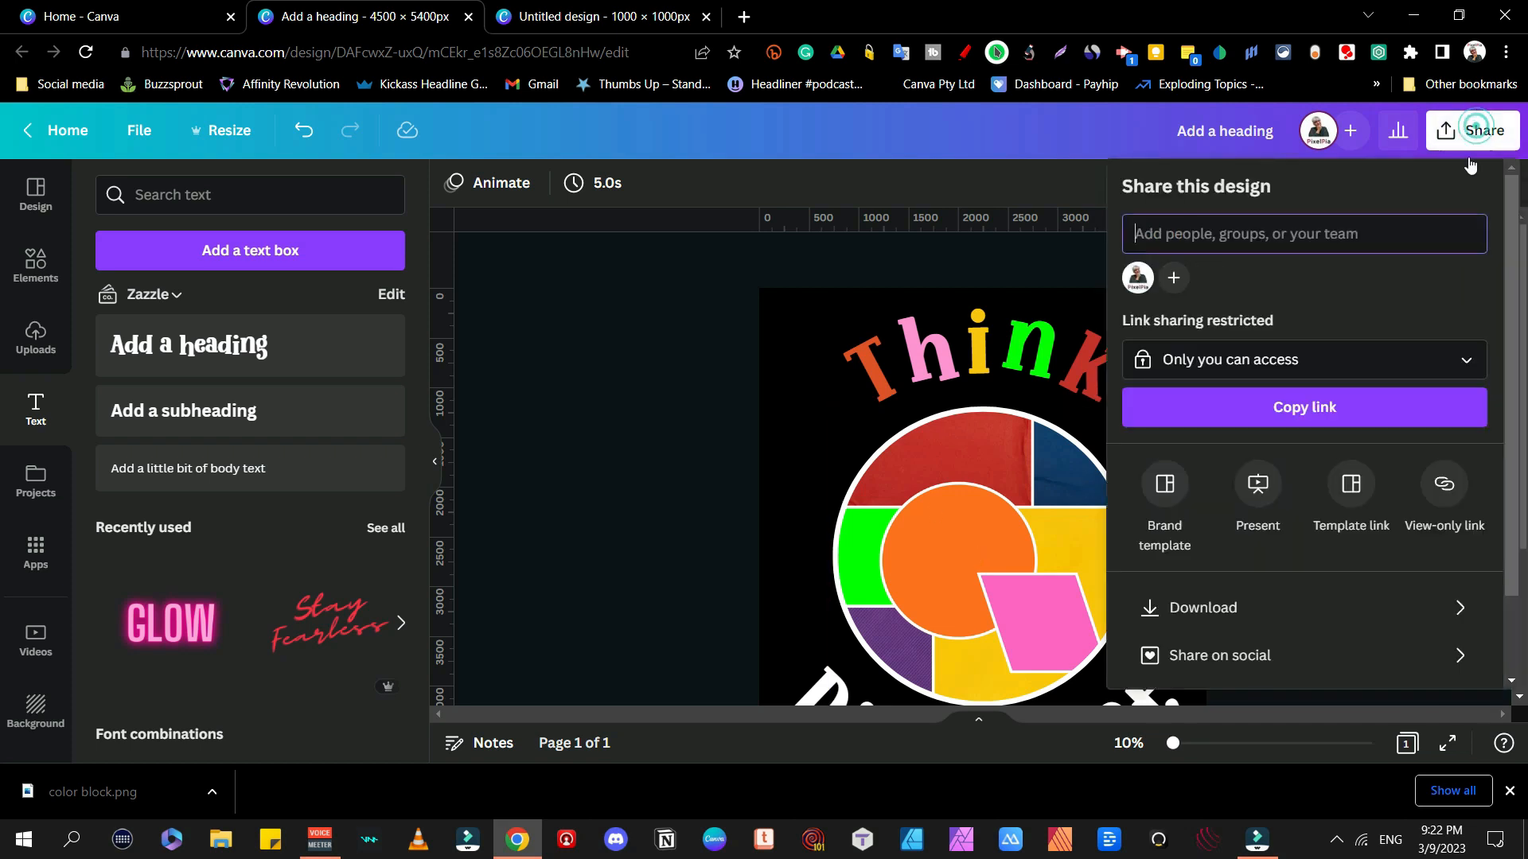
pyautogui.click(1227, 607)
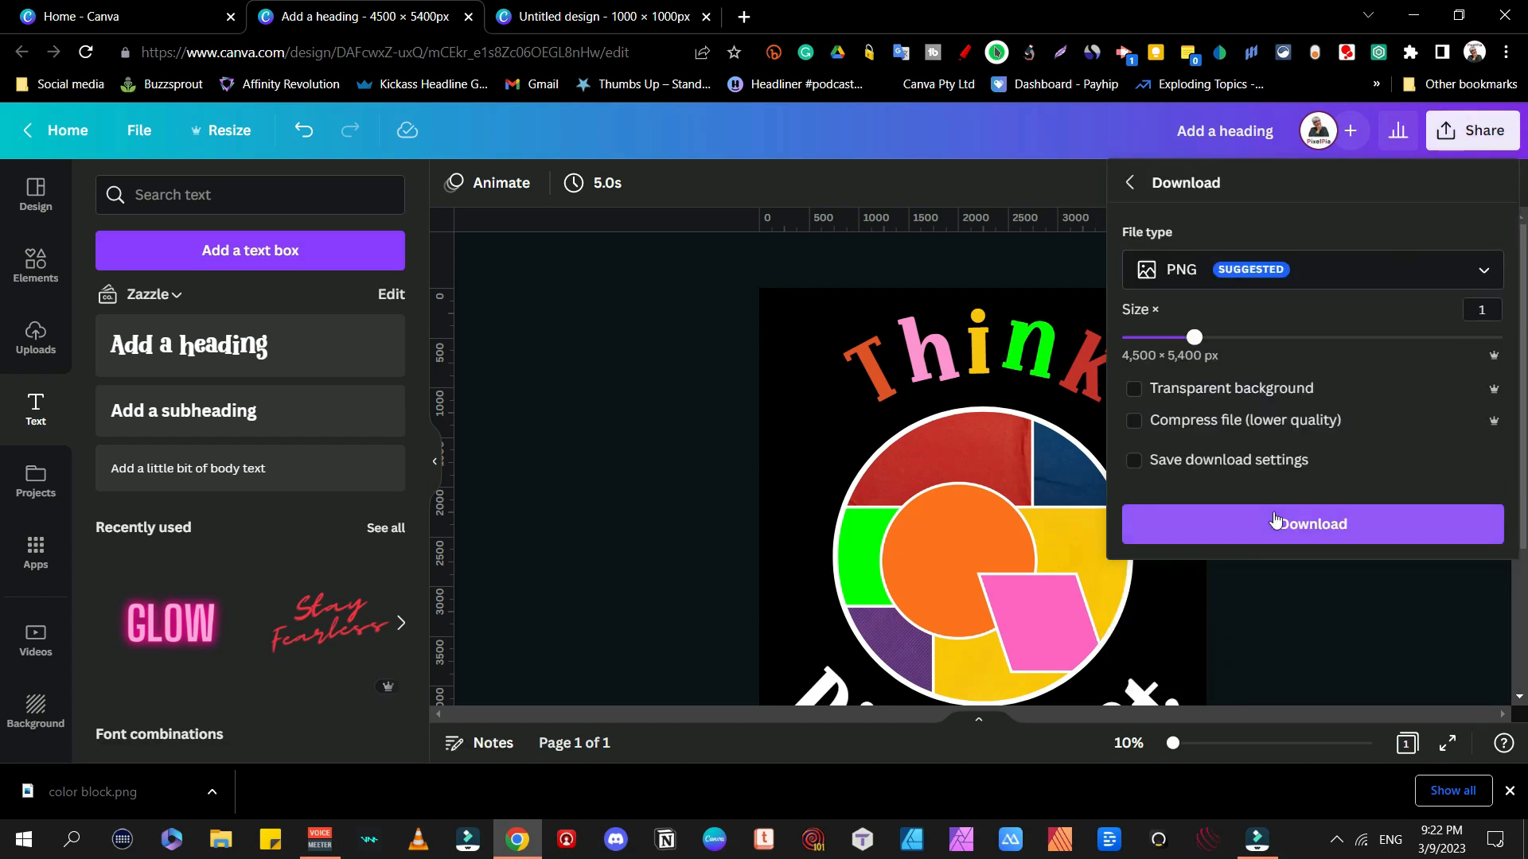
pyautogui.click(1133, 389)
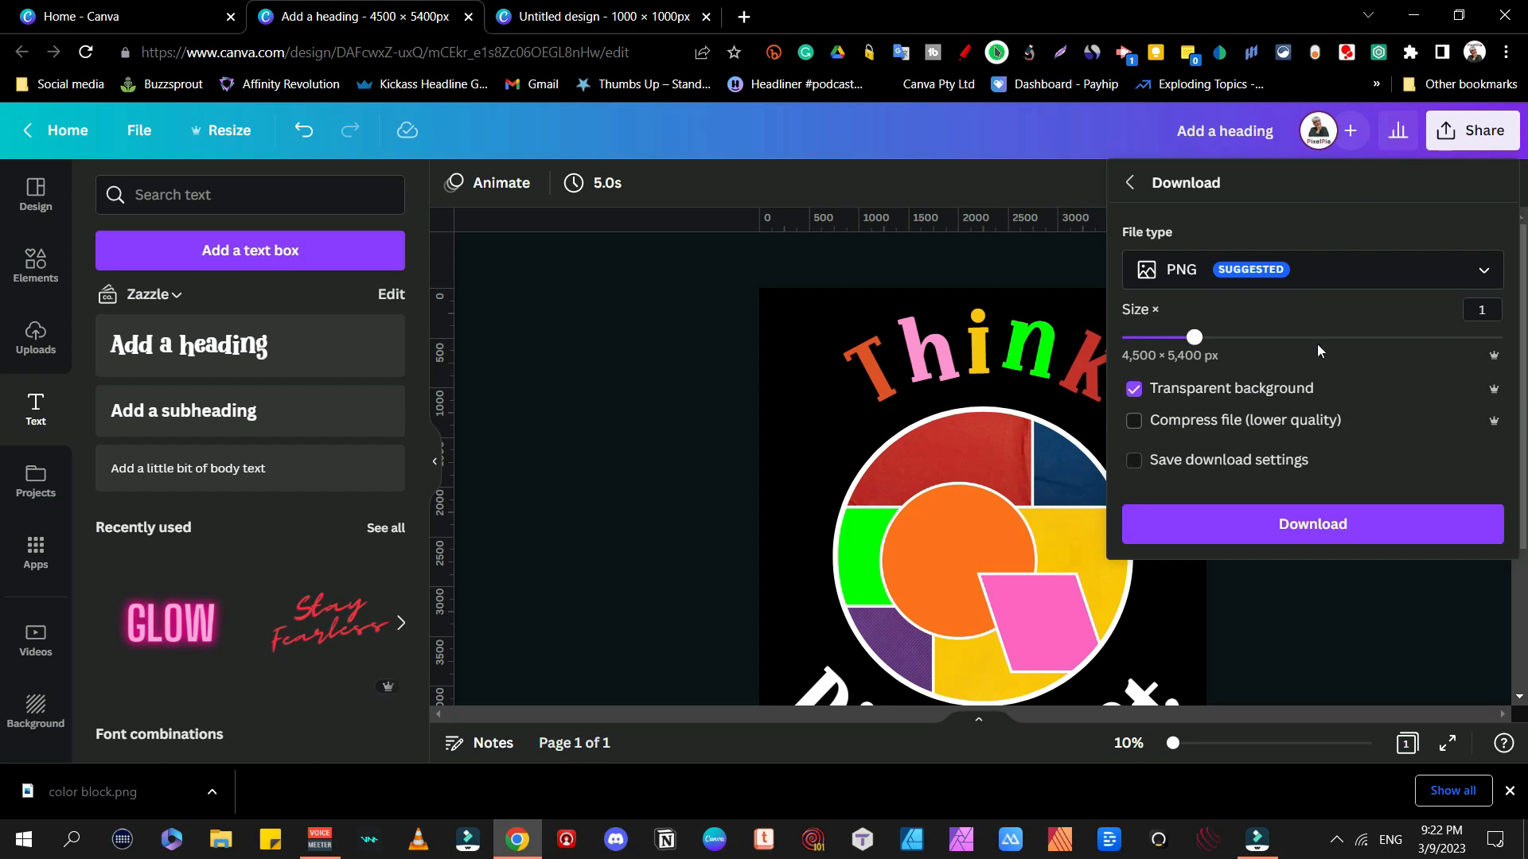
pyautogui.click(1317, 532)
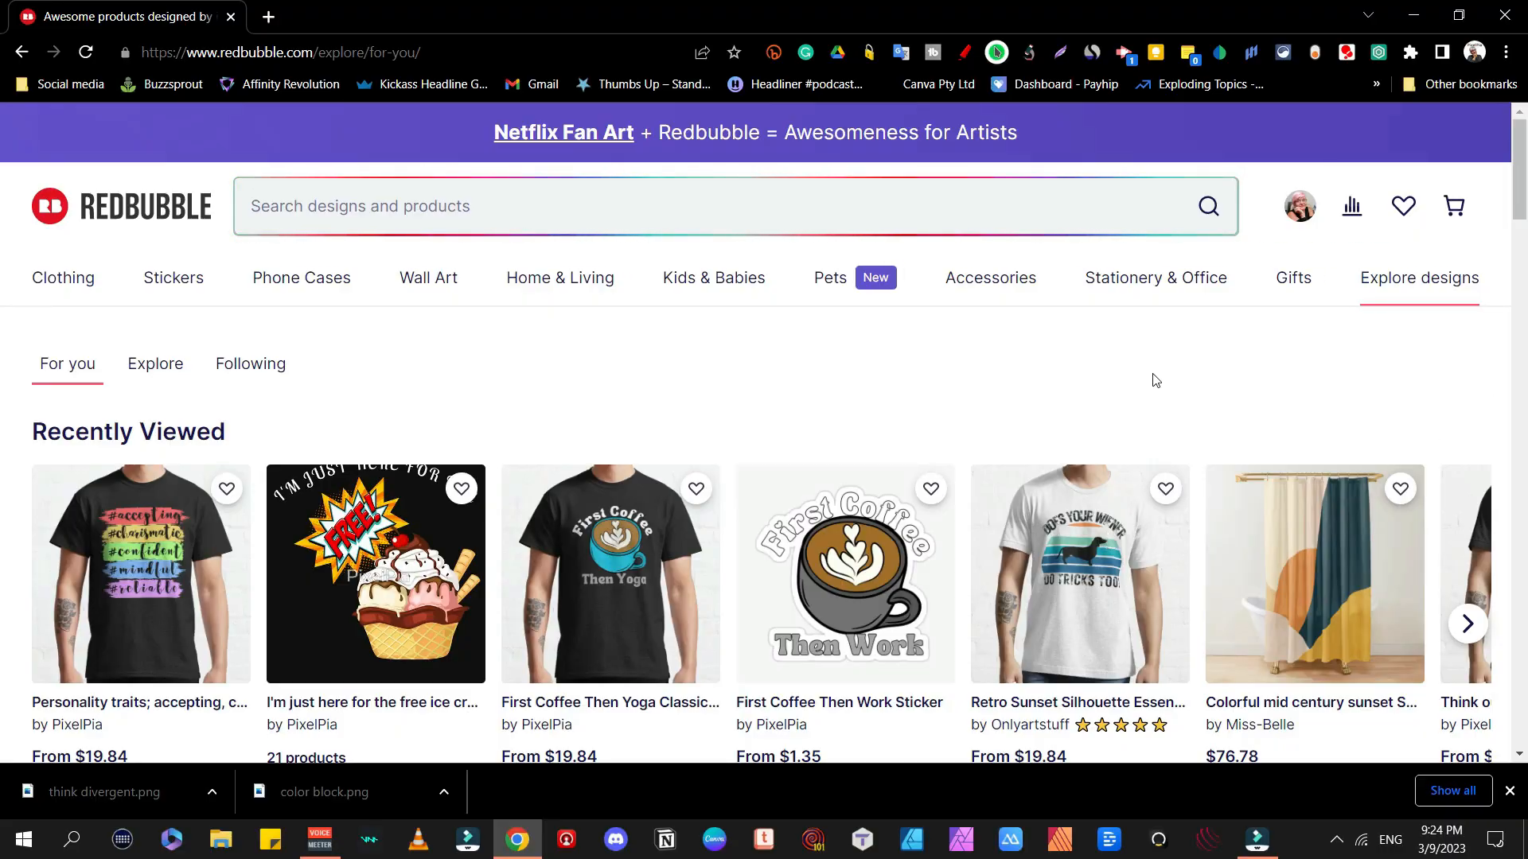
# Step: Add a new Redbubble work by uploading the 'think divergent' image from the Desktop
pyautogui.click(1303, 216)
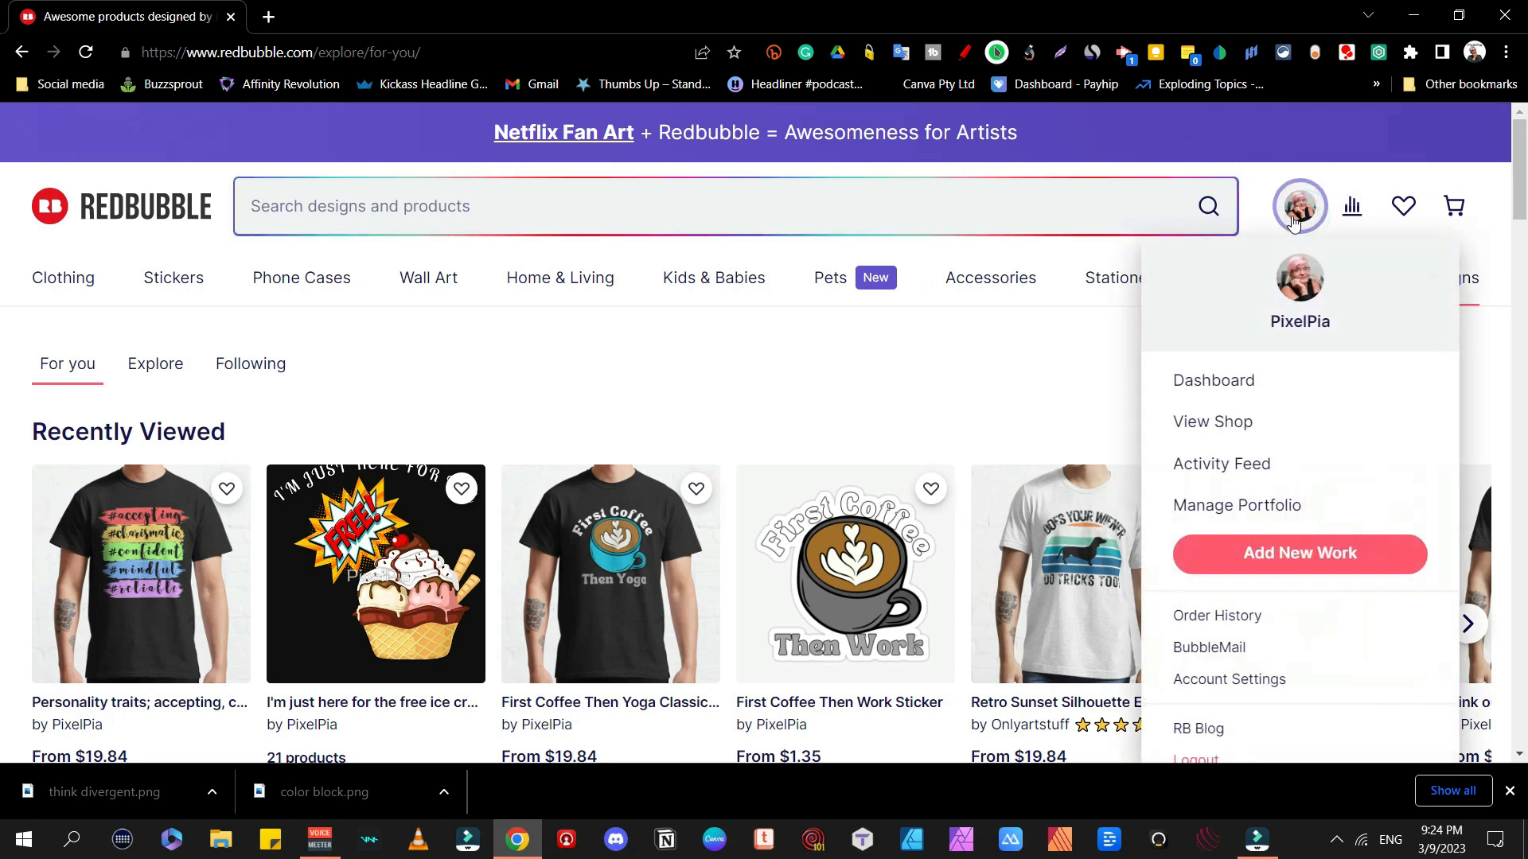
pyautogui.click(1320, 557)
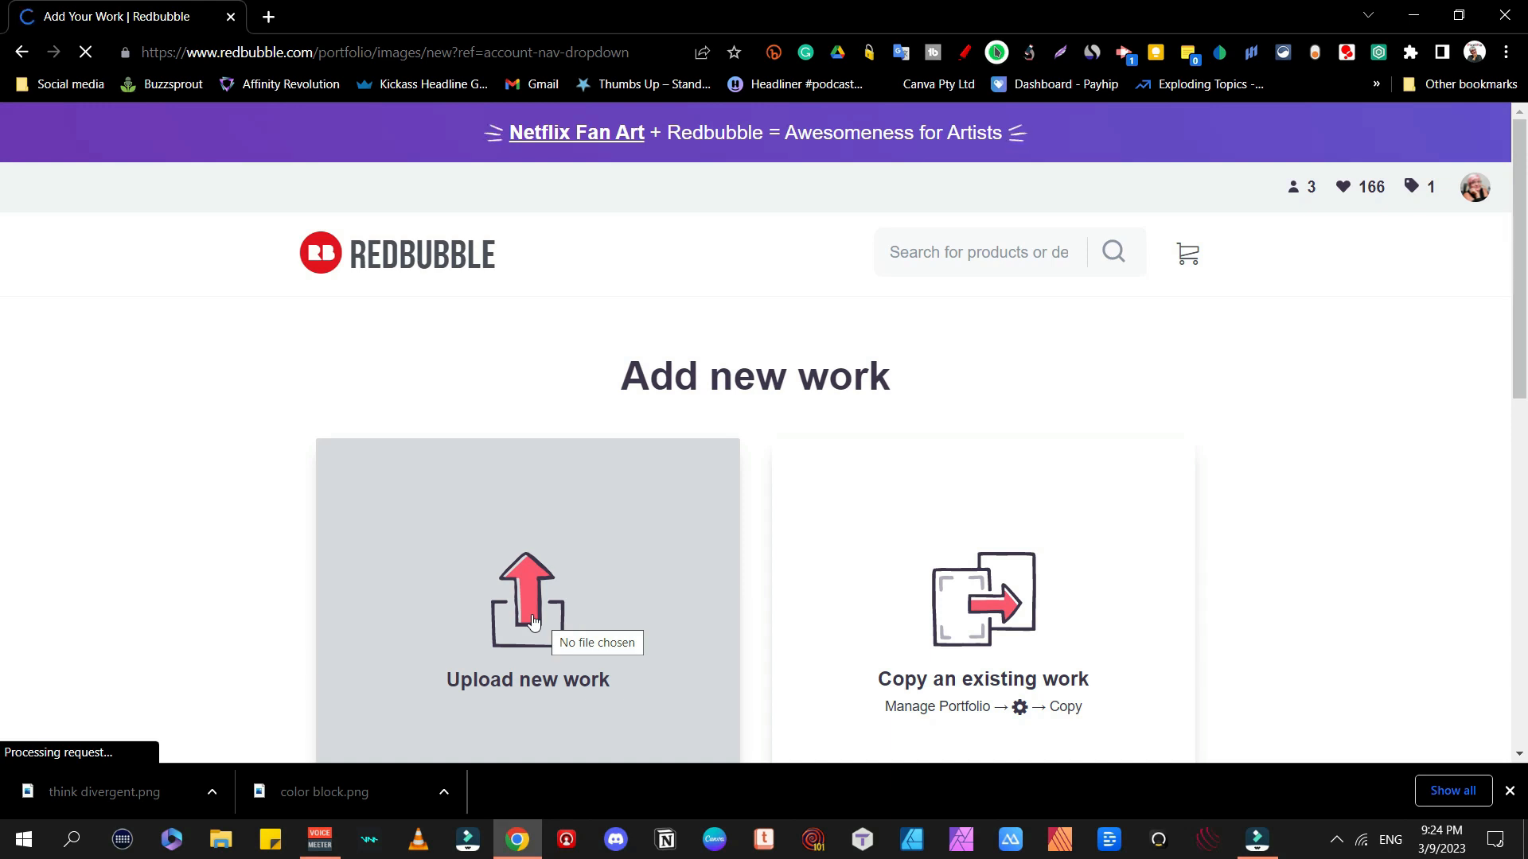
pyautogui.click(533, 622)
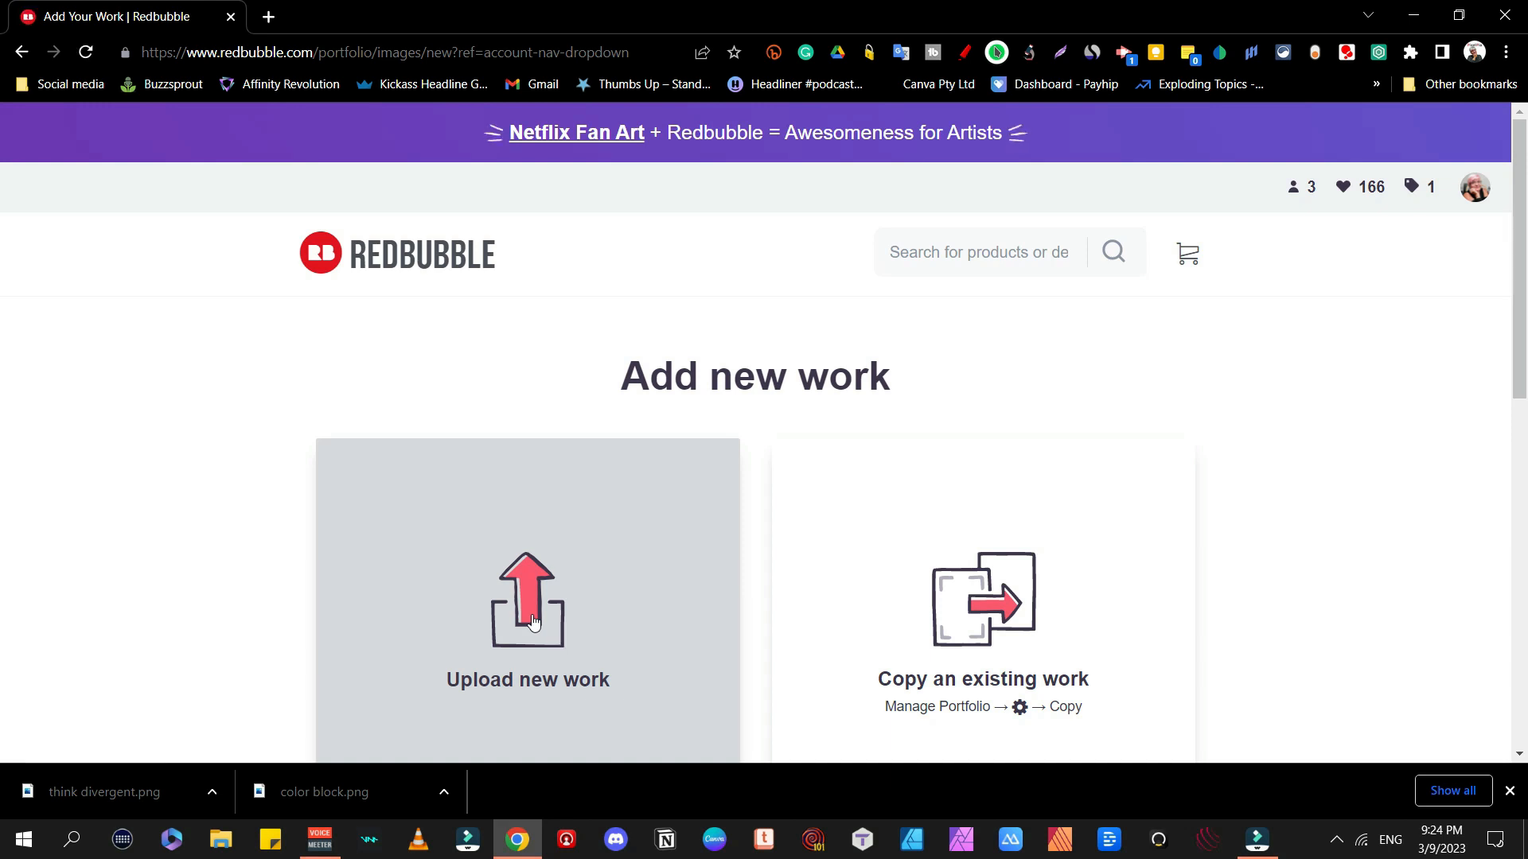
pyautogui.click(947, 220)
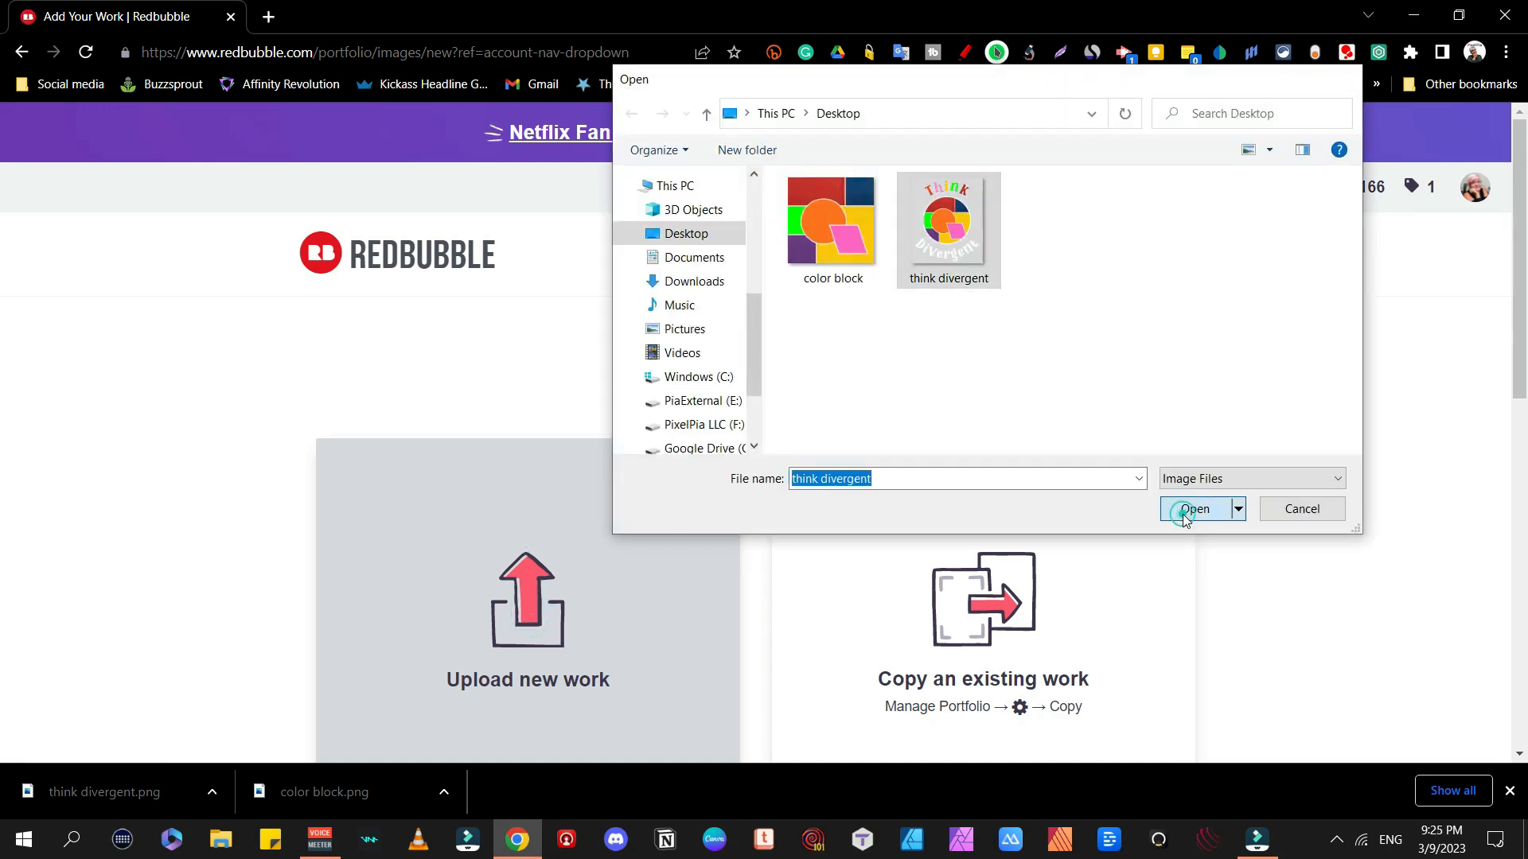
pyautogui.click(1183, 509)
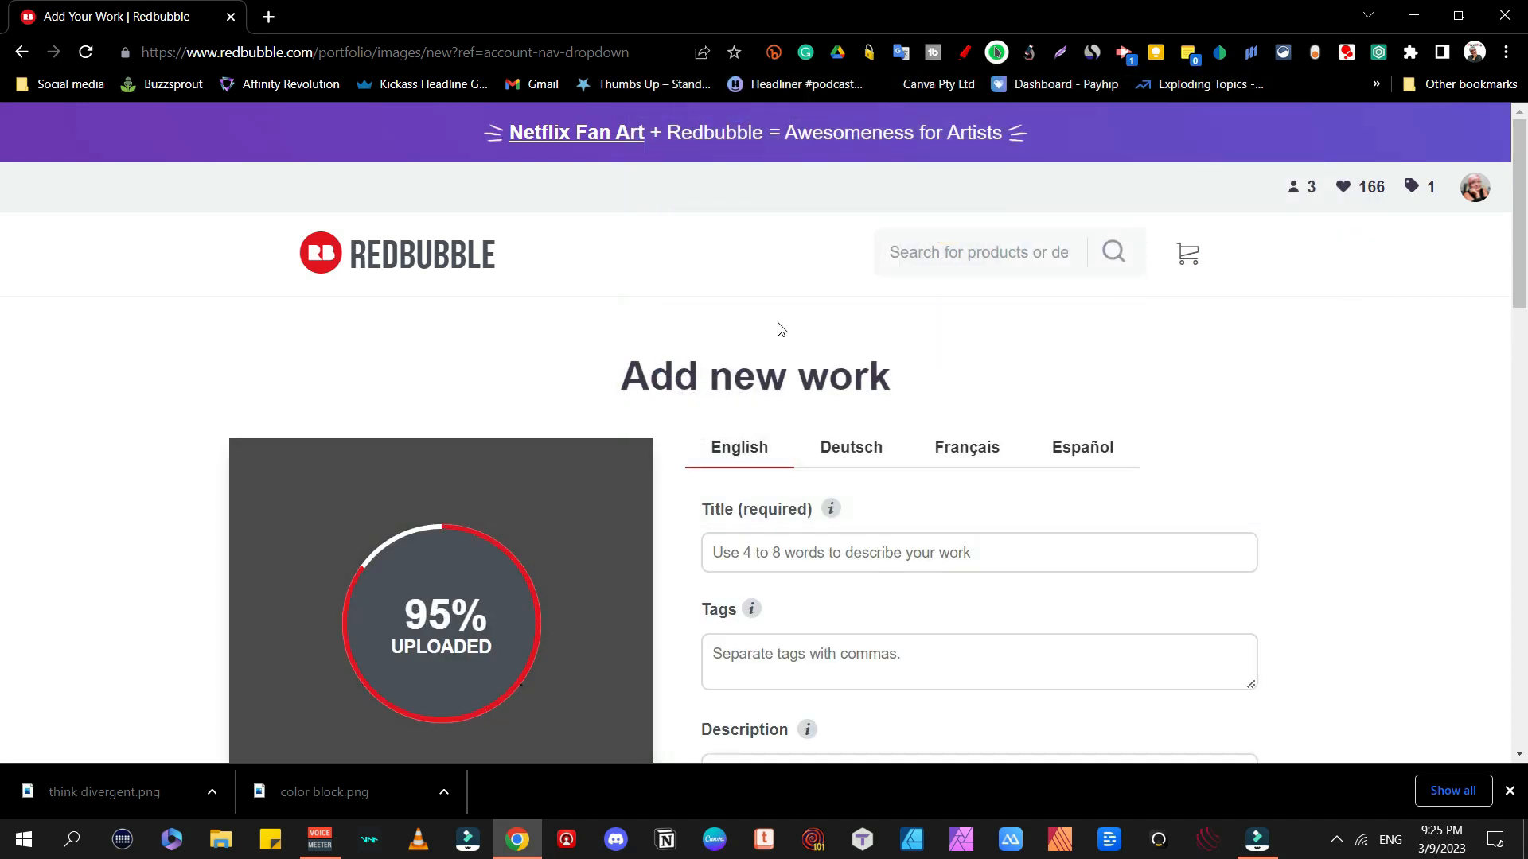
# Step: Title the work 'Think Divergent' and describe it as 'A paly on an old slogan with a color blocking circle'
pyautogui.scroll(-3, 938, 362)
pyautogui.click(730, 352)
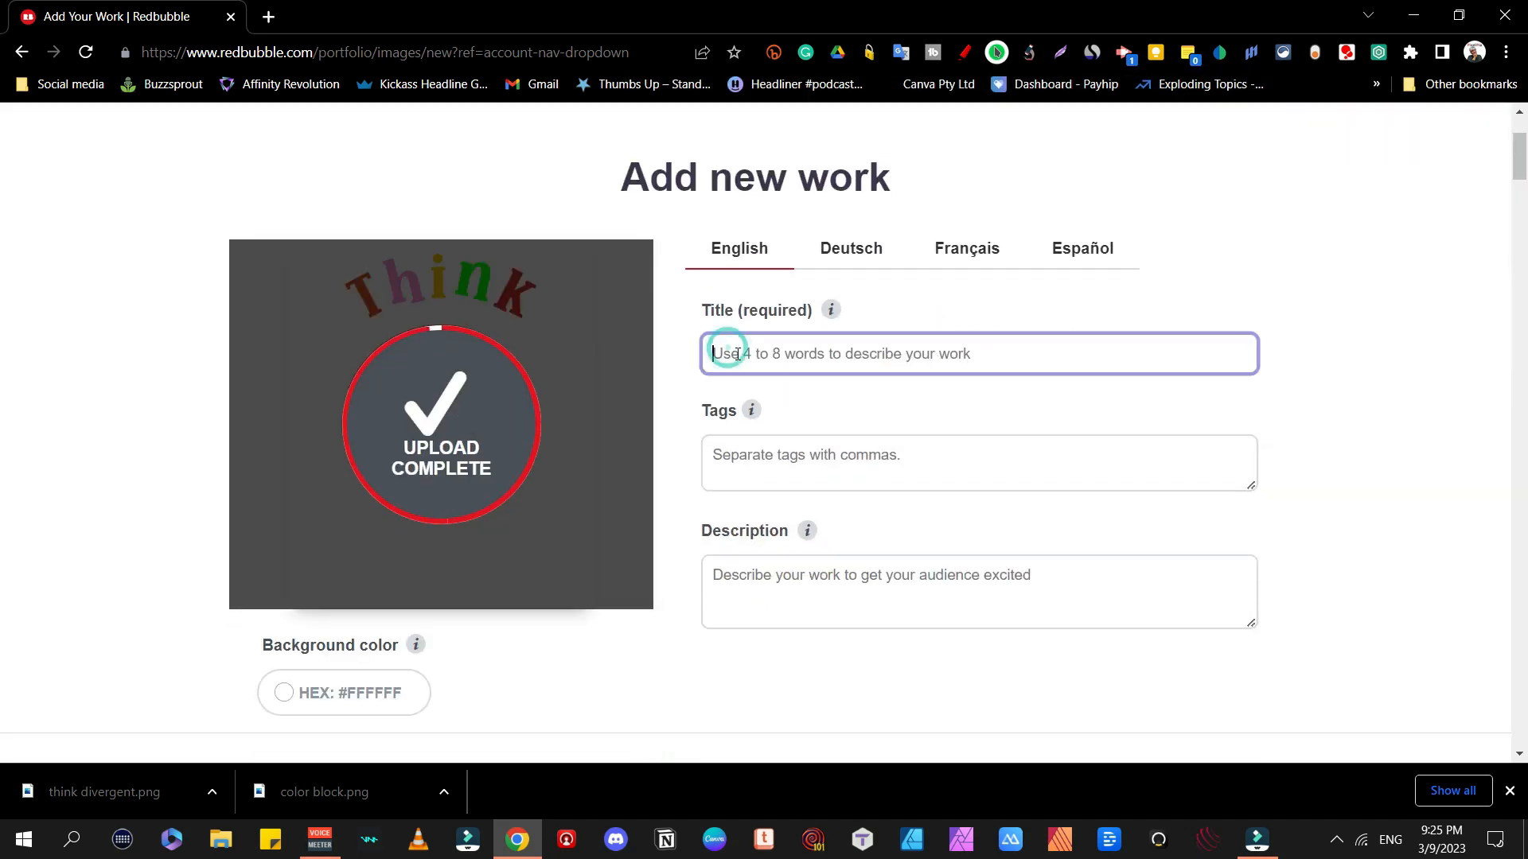
pyautogui.write('Thi')
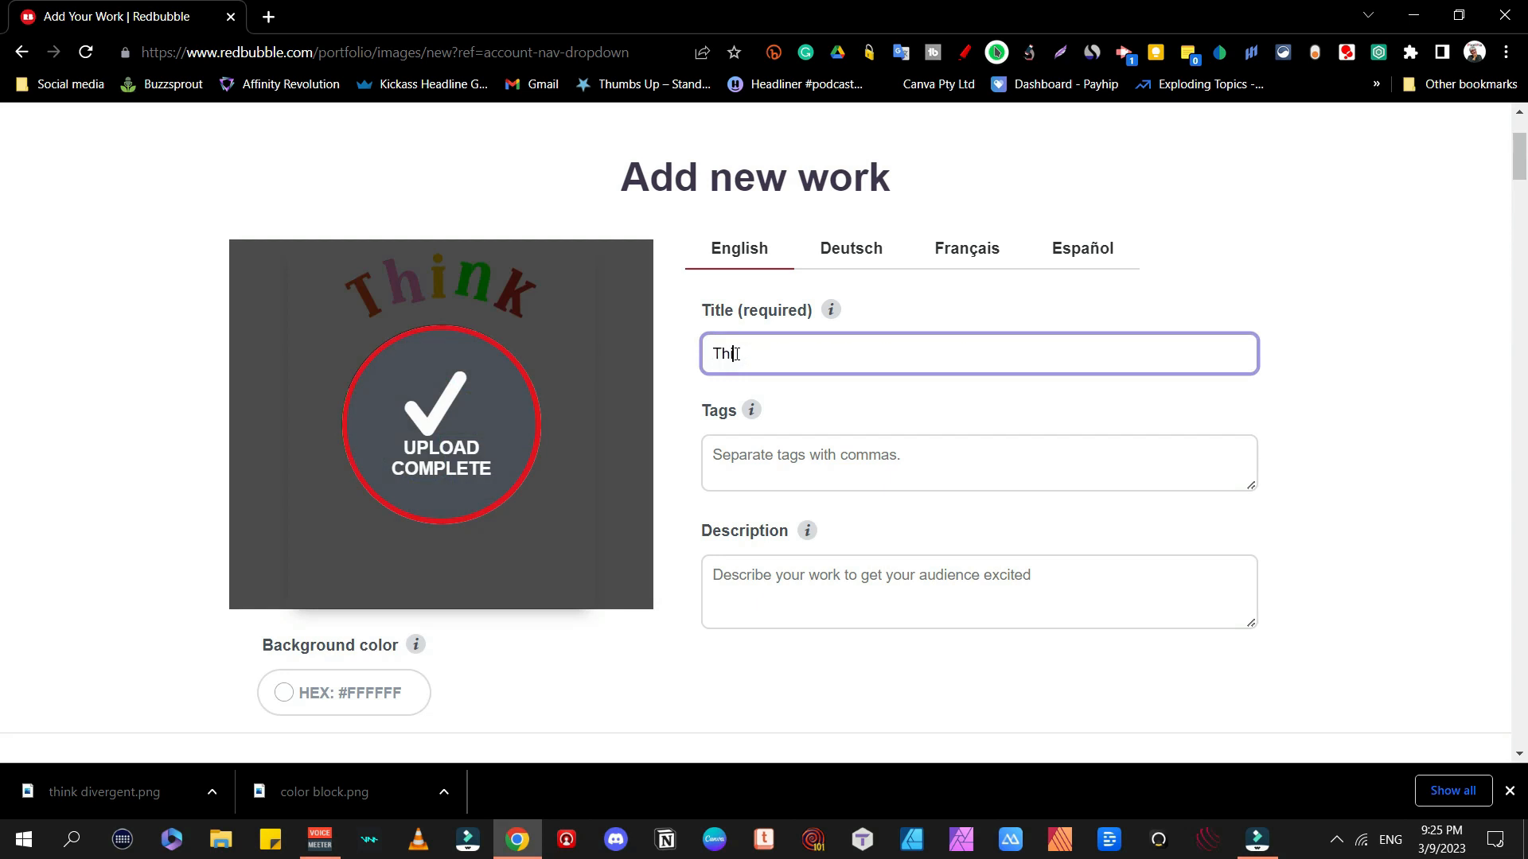
pyautogui.write('nk Divergent')
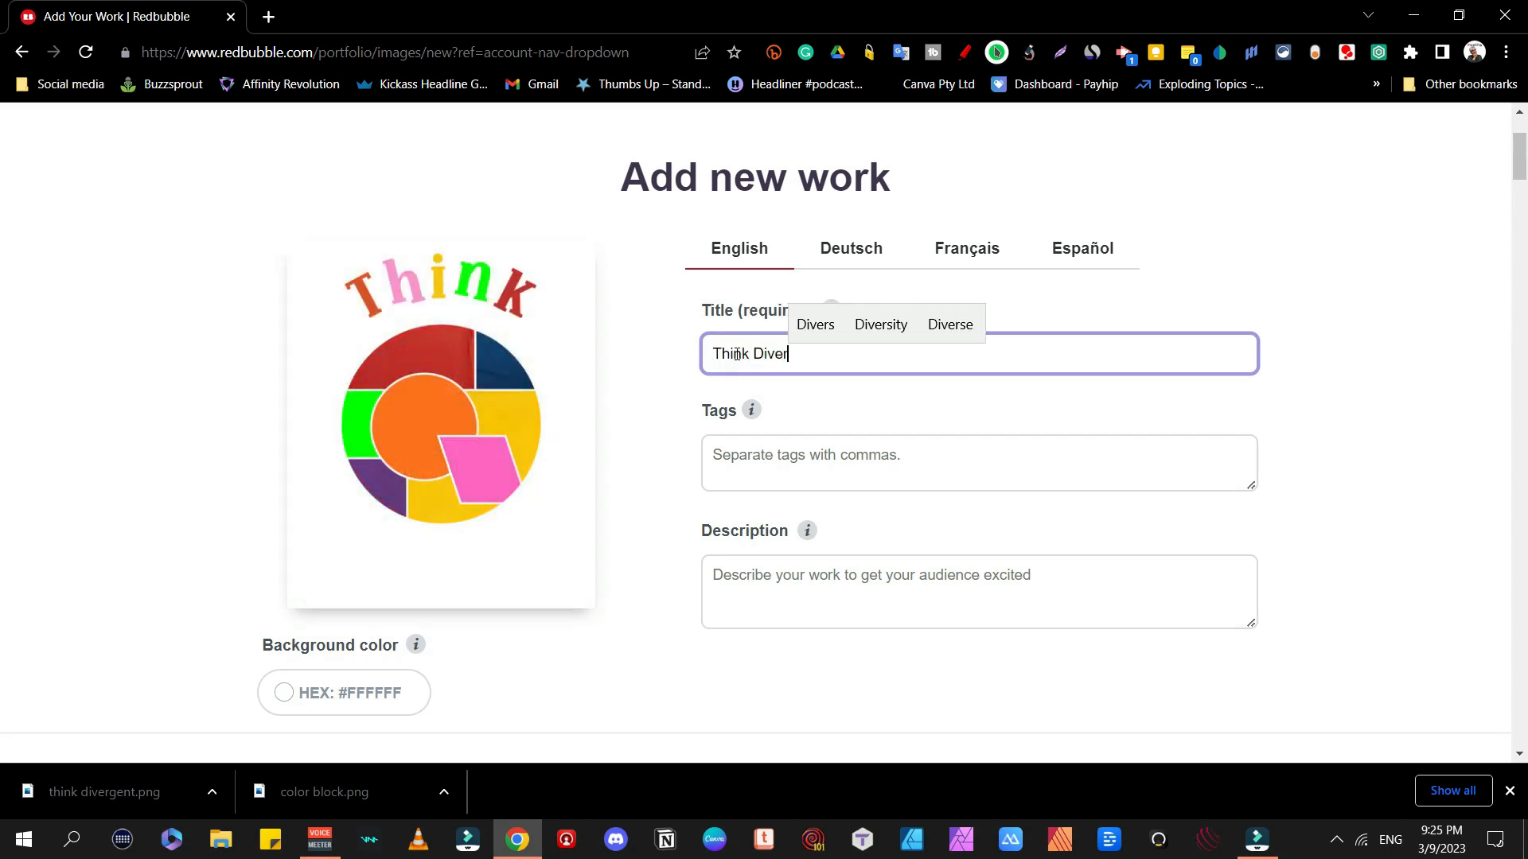
pyautogui.click(736, 582)
pyautogui.write('A paly on a')
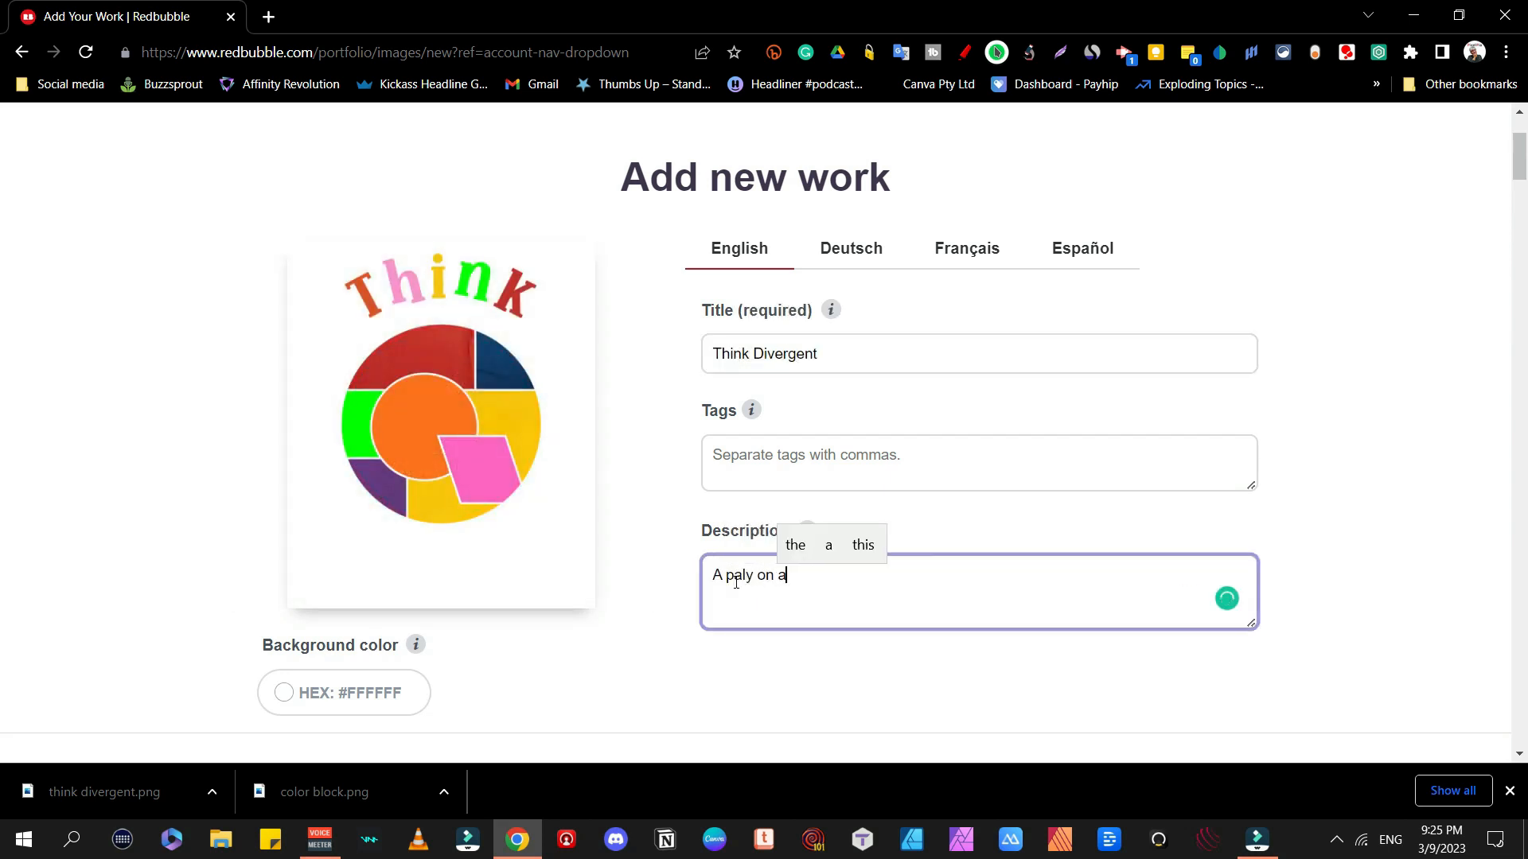
pyautogui.write('n old slo')
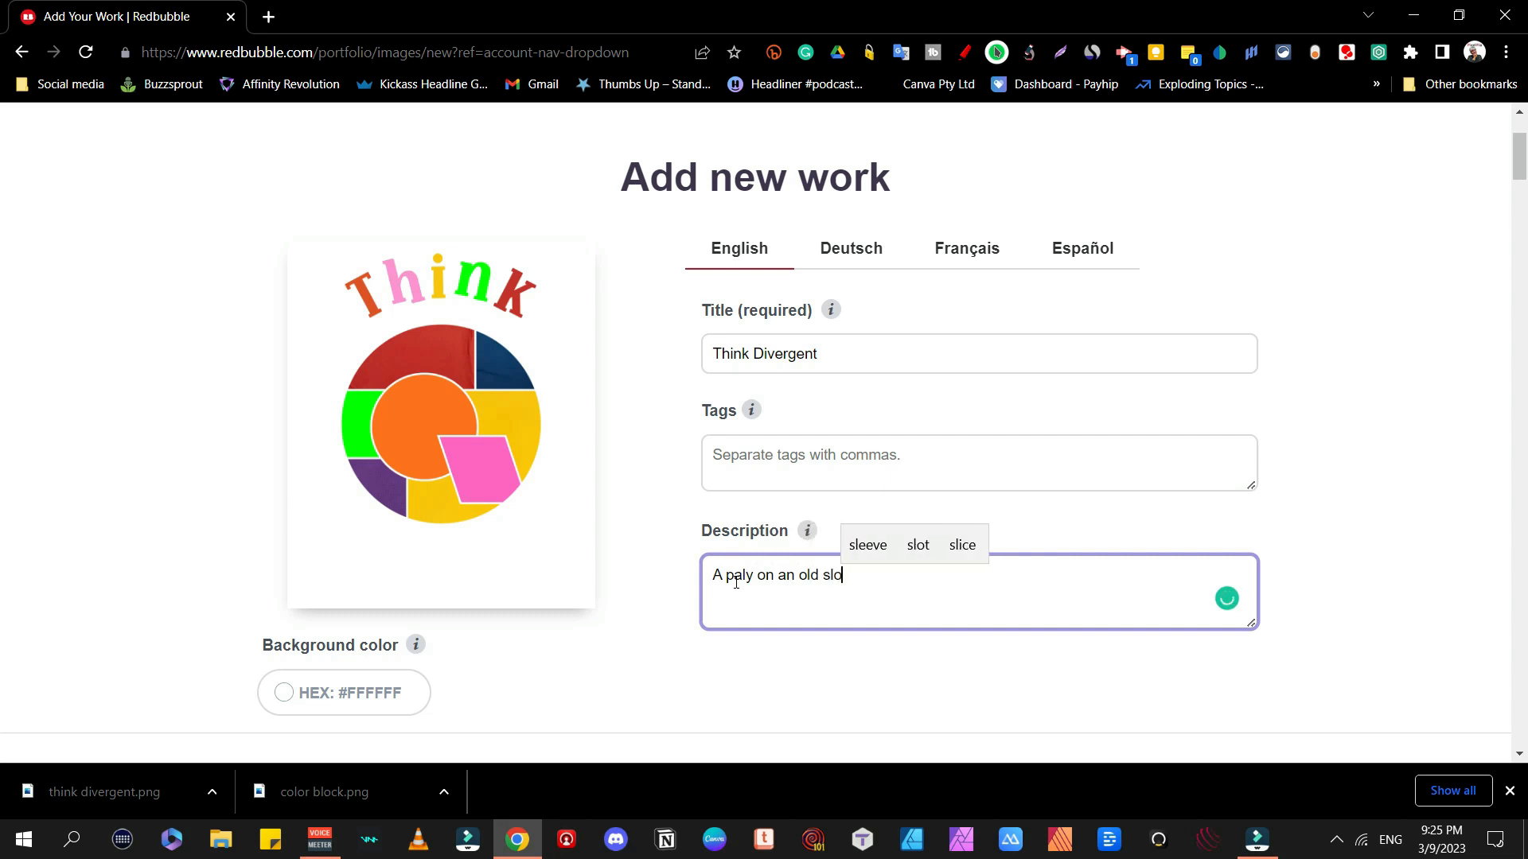
pyautogui.write('gan with a ')
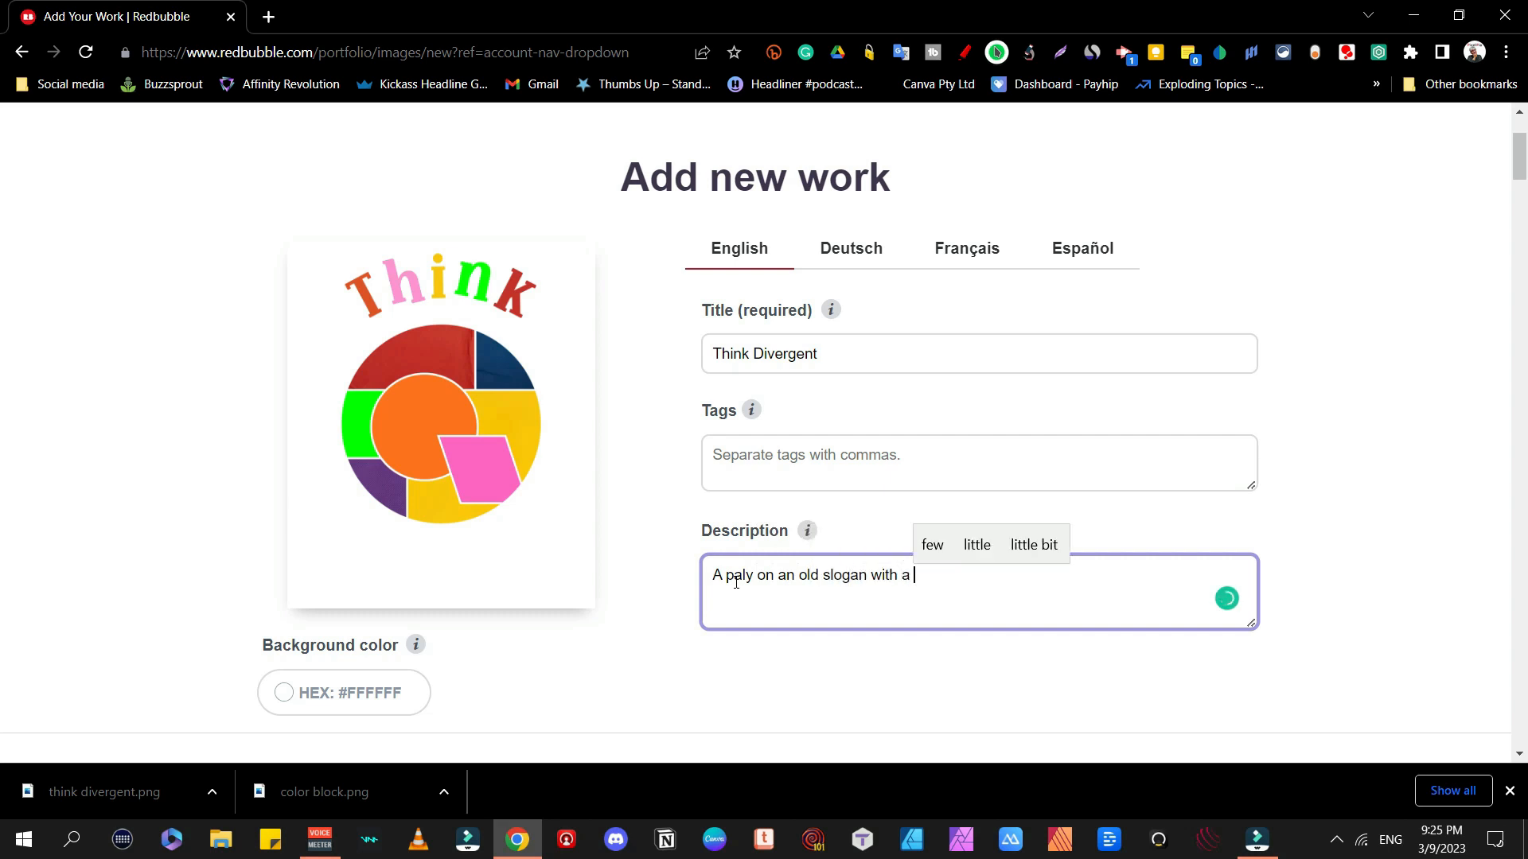
pyautogui.write('color bloc')
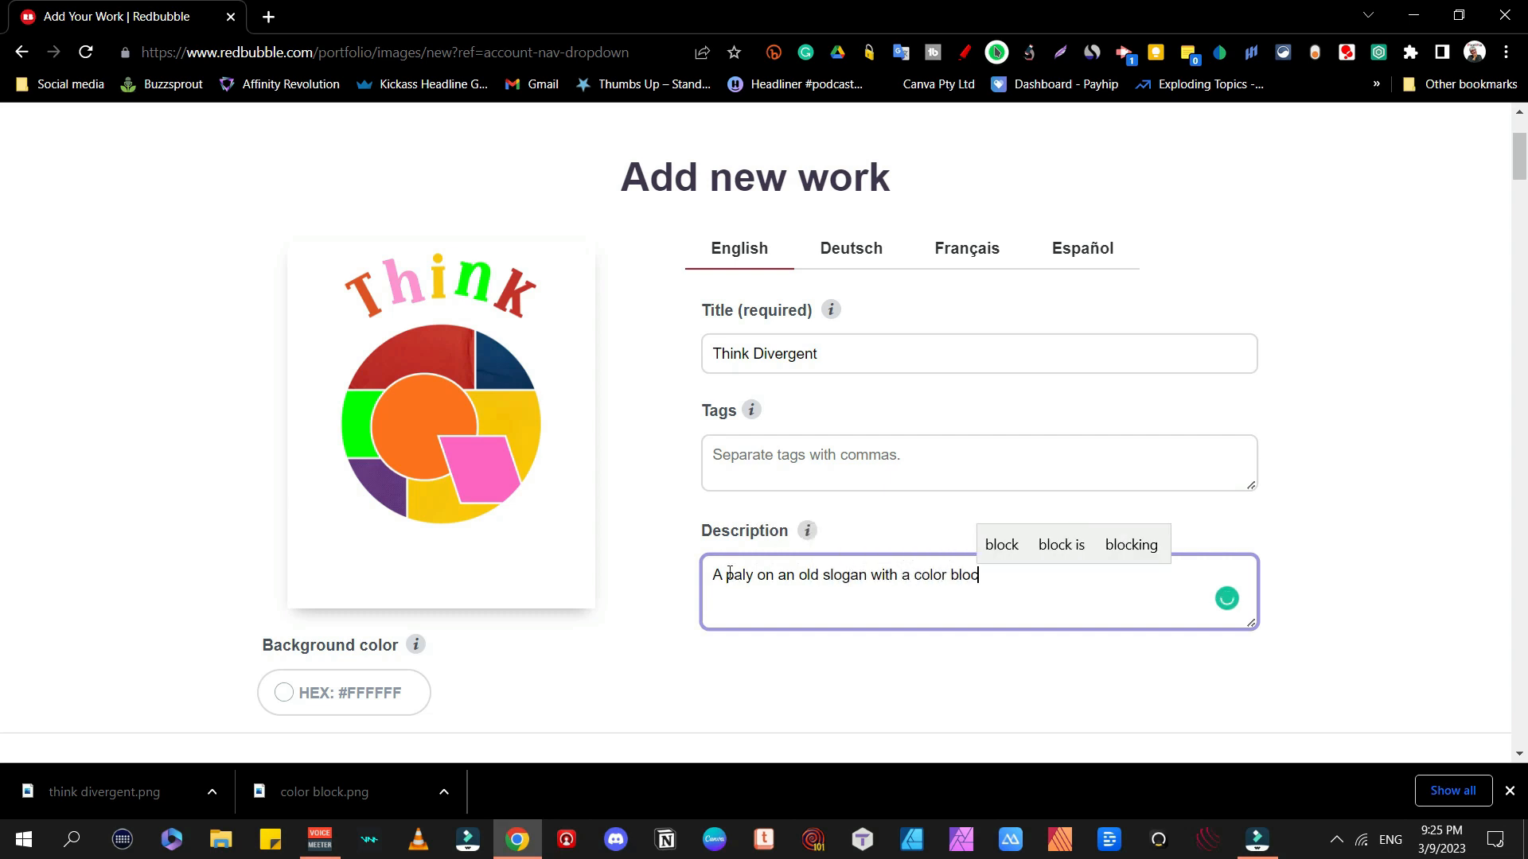
pyautogui.write('king circle')
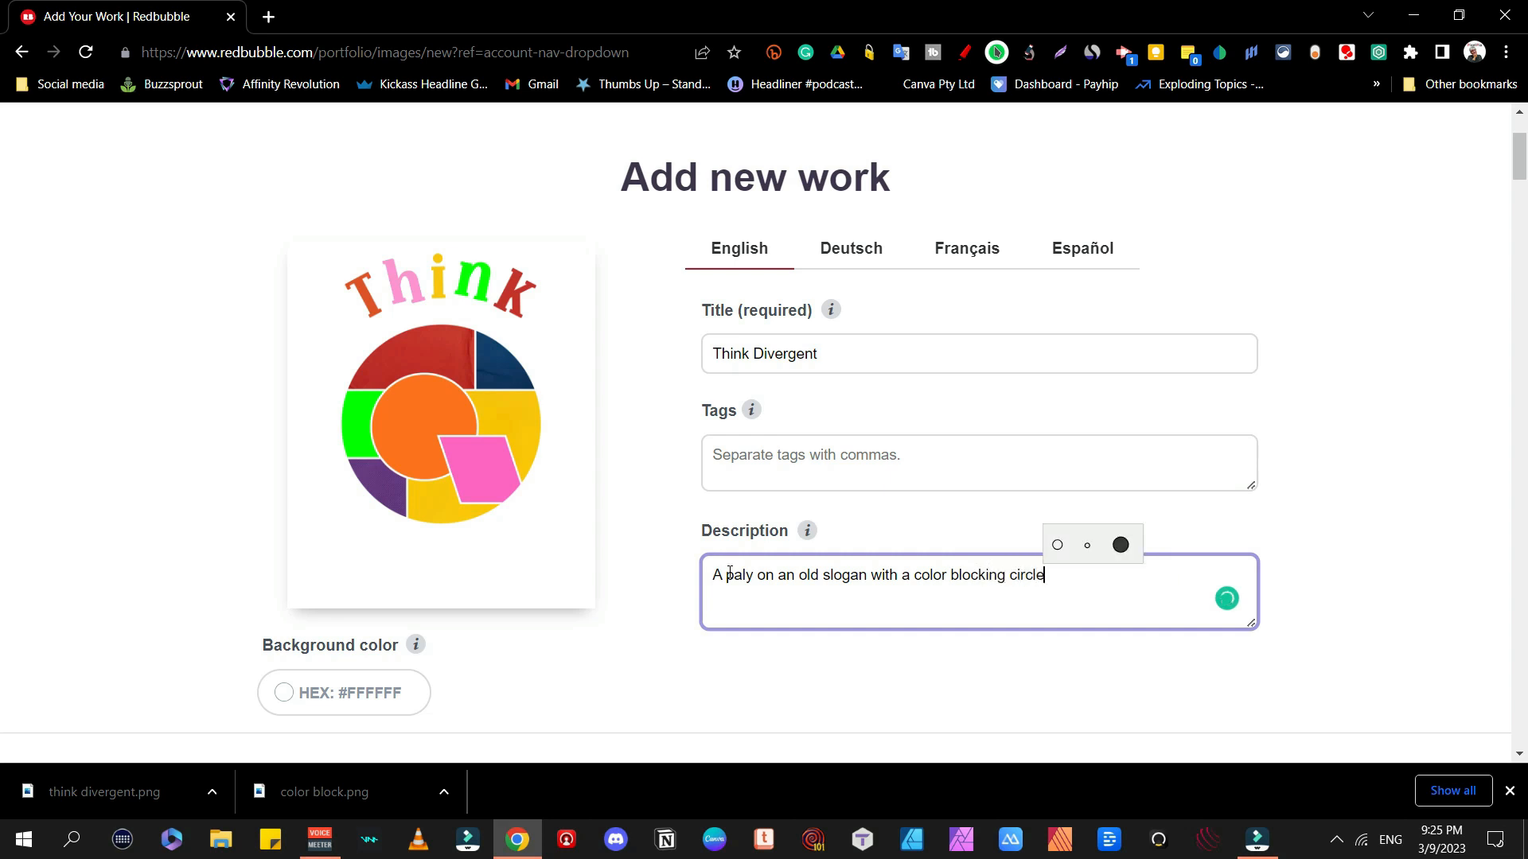
pyautogui.click(726, 452)
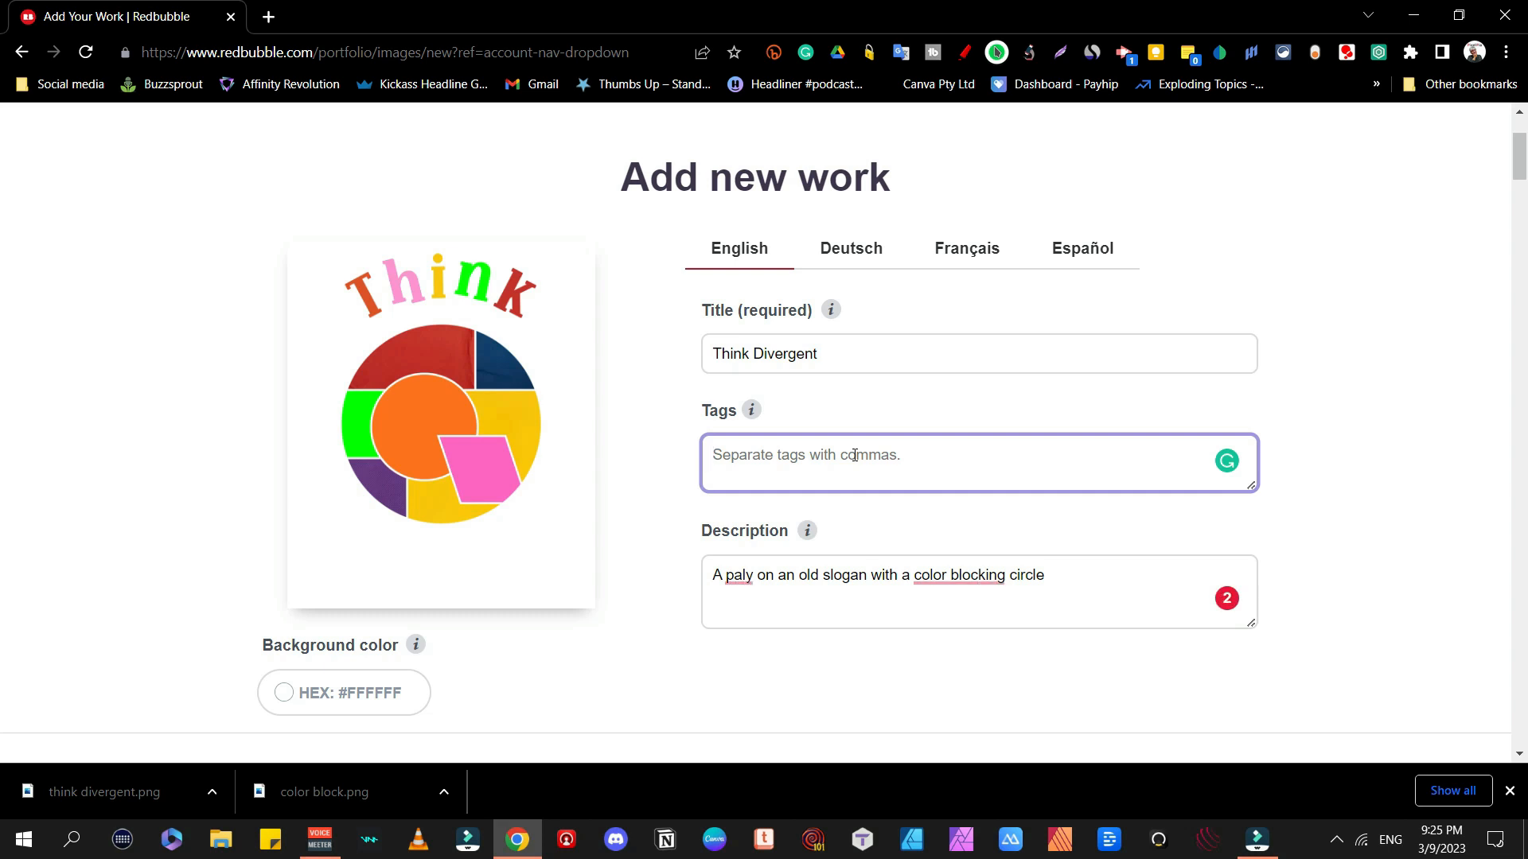
pyautogui.moveTo(959, 576)
pyautogui.click(975, 627)
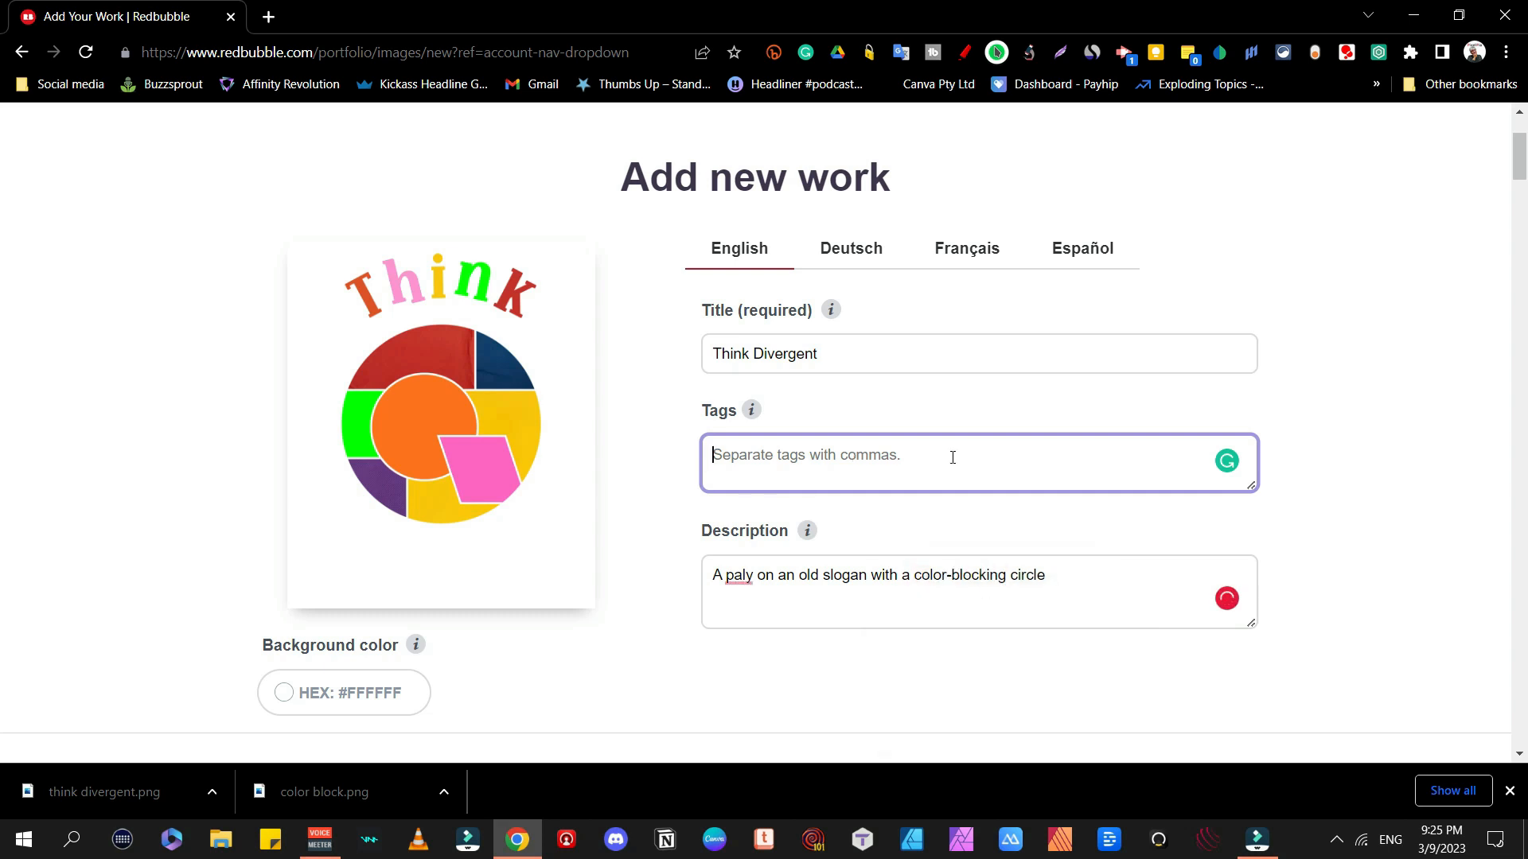
# Step: Tag it think, divergent, color-blocking, colorful, statement, pixelpia, and disable hat products
pyautogui.write('t')
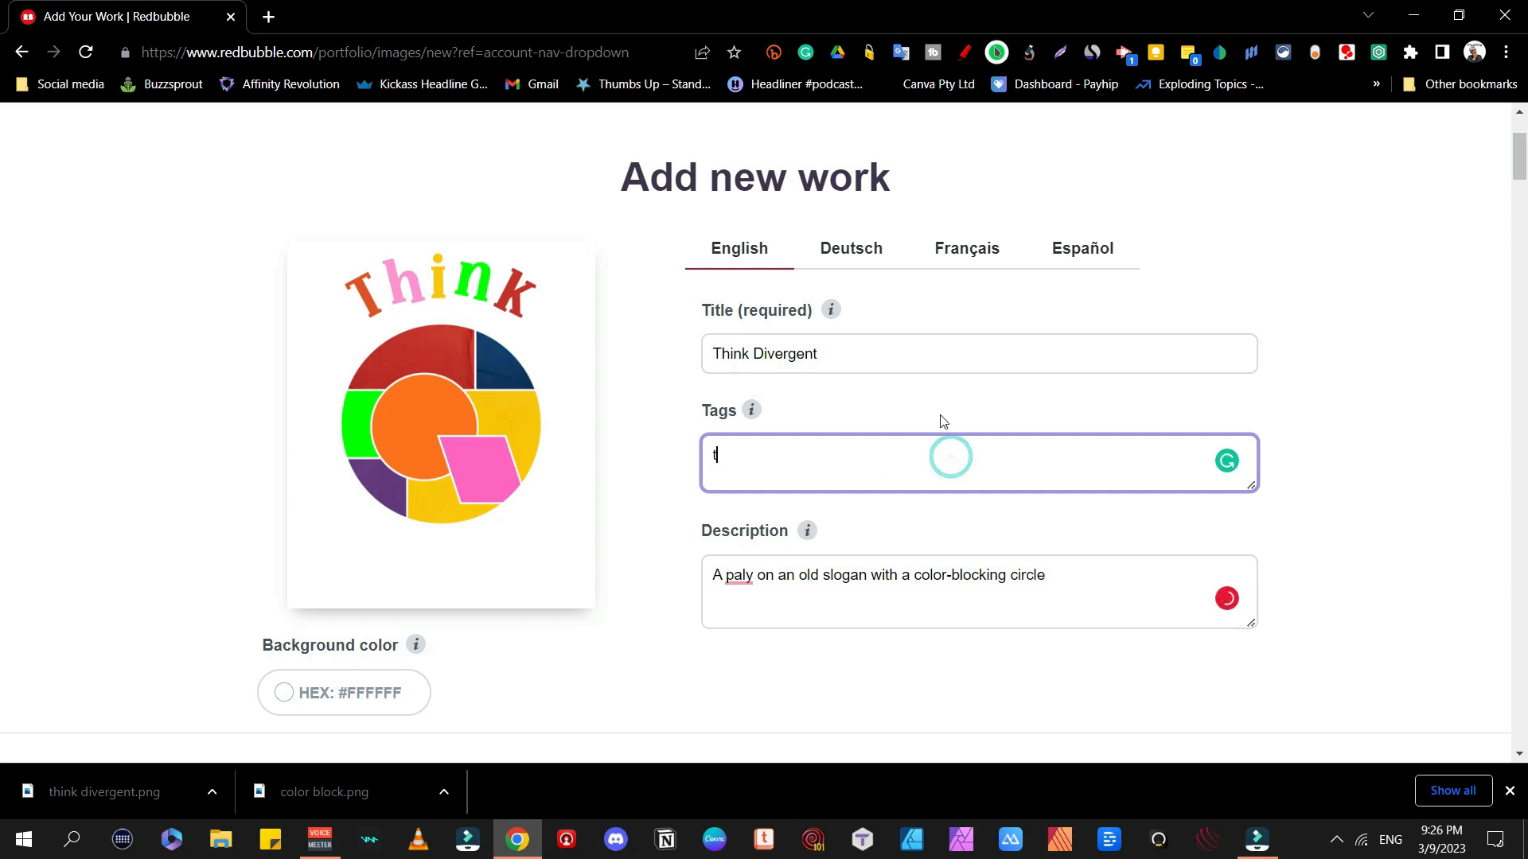
pyautogui.write('hink. divergent, color-blocking, colorful, statement,')
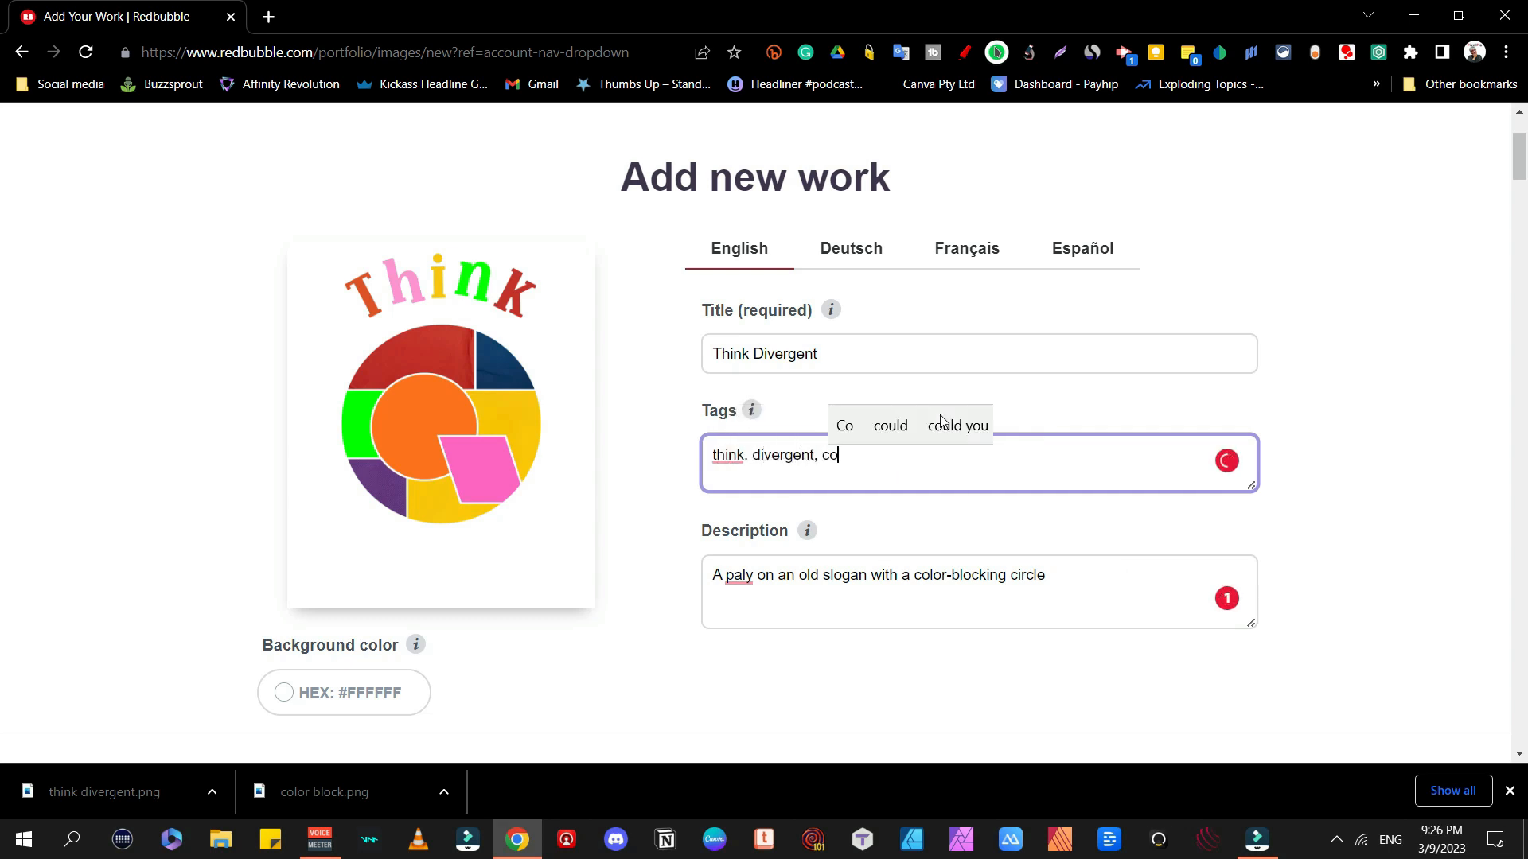
pyautogui.click(748, 455)
pyautogui.press('BackSpace')
pyautogui.write(', colorful, statement,')
pyautogui.click(1058, 455)
pyautogui.write('pixelpia')
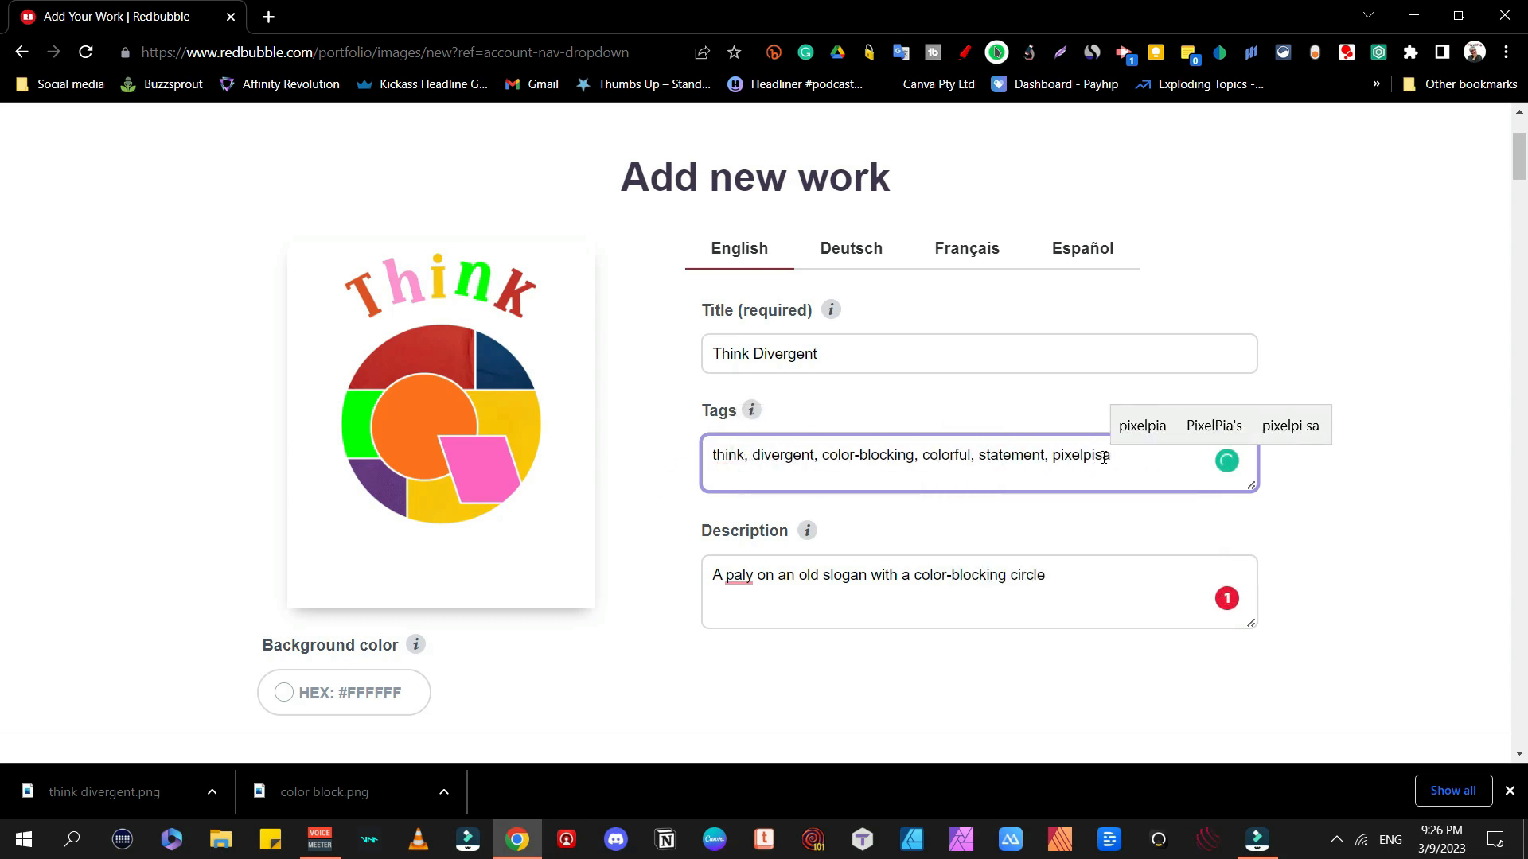
pyautogui.click(736, 628)
pyautogui.scroll(-7, 545, 358)
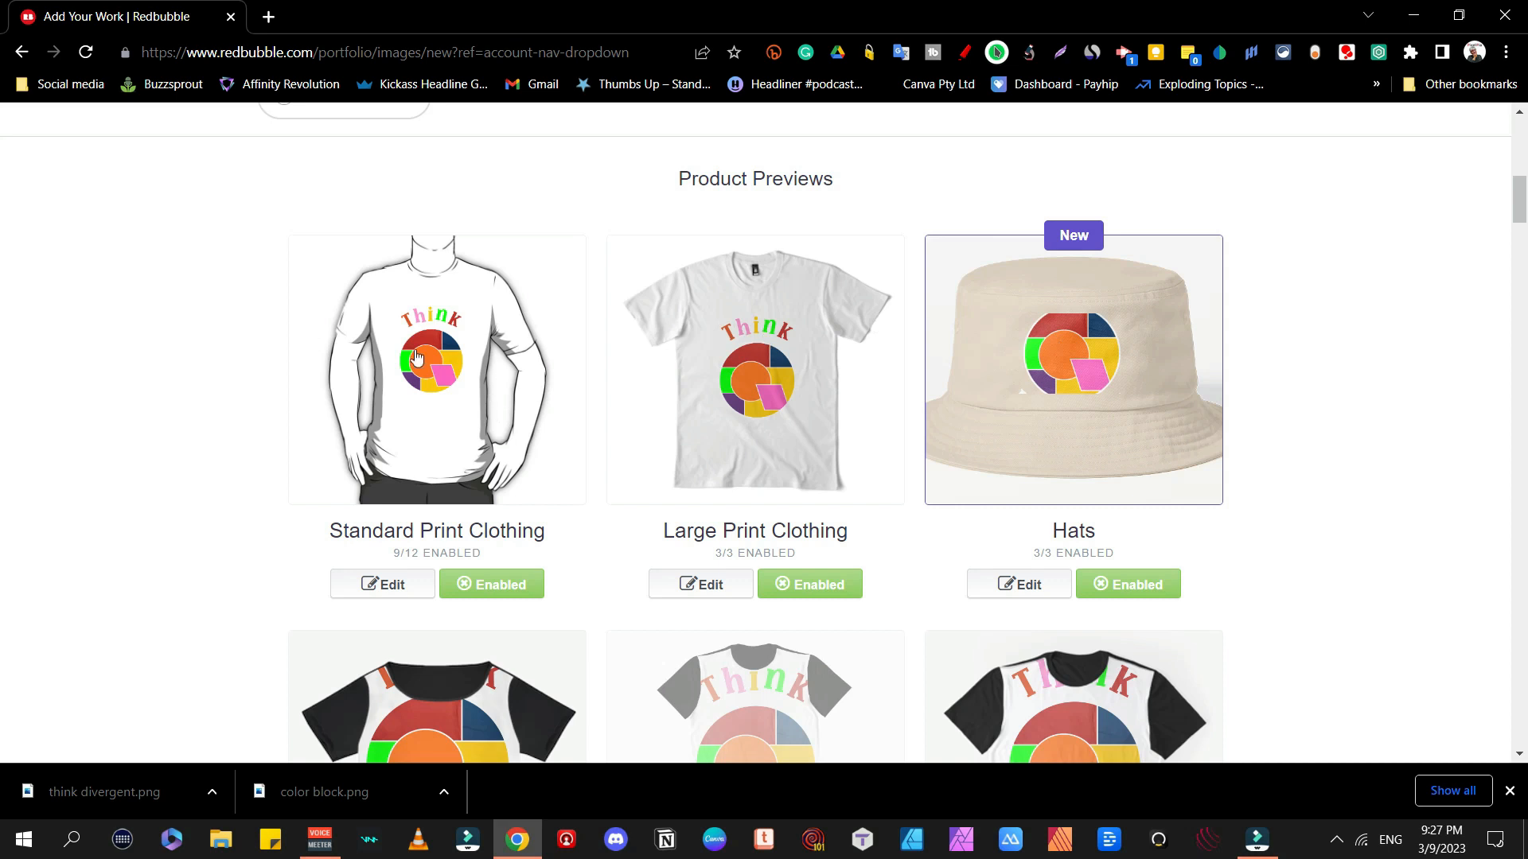
pyautogui.click(1132, 587)
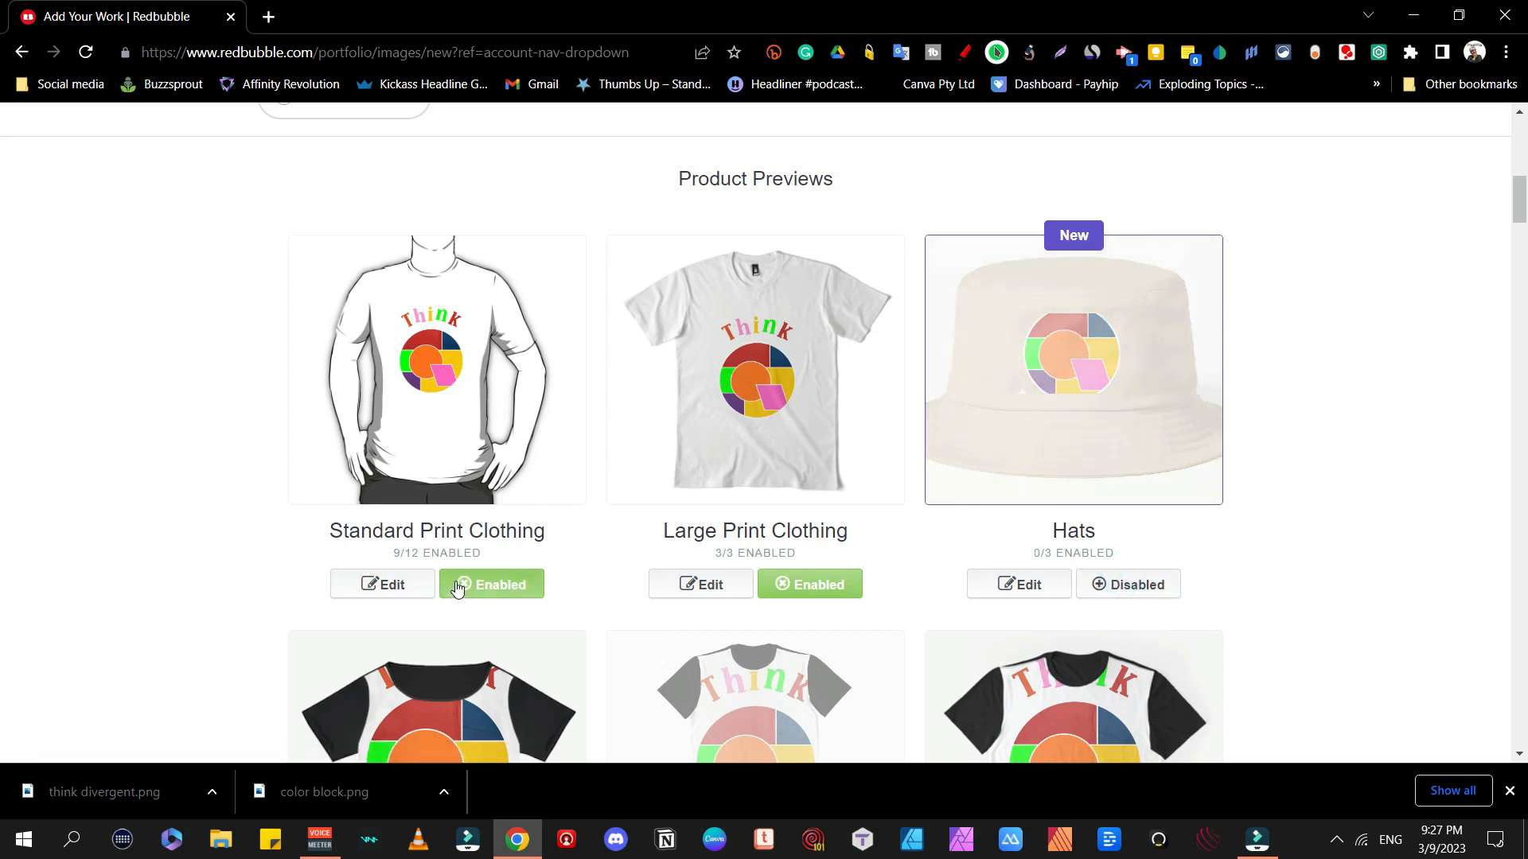
# Step: Set the Standard Print Clothing colour to black
pyautogui.click(392, 583)
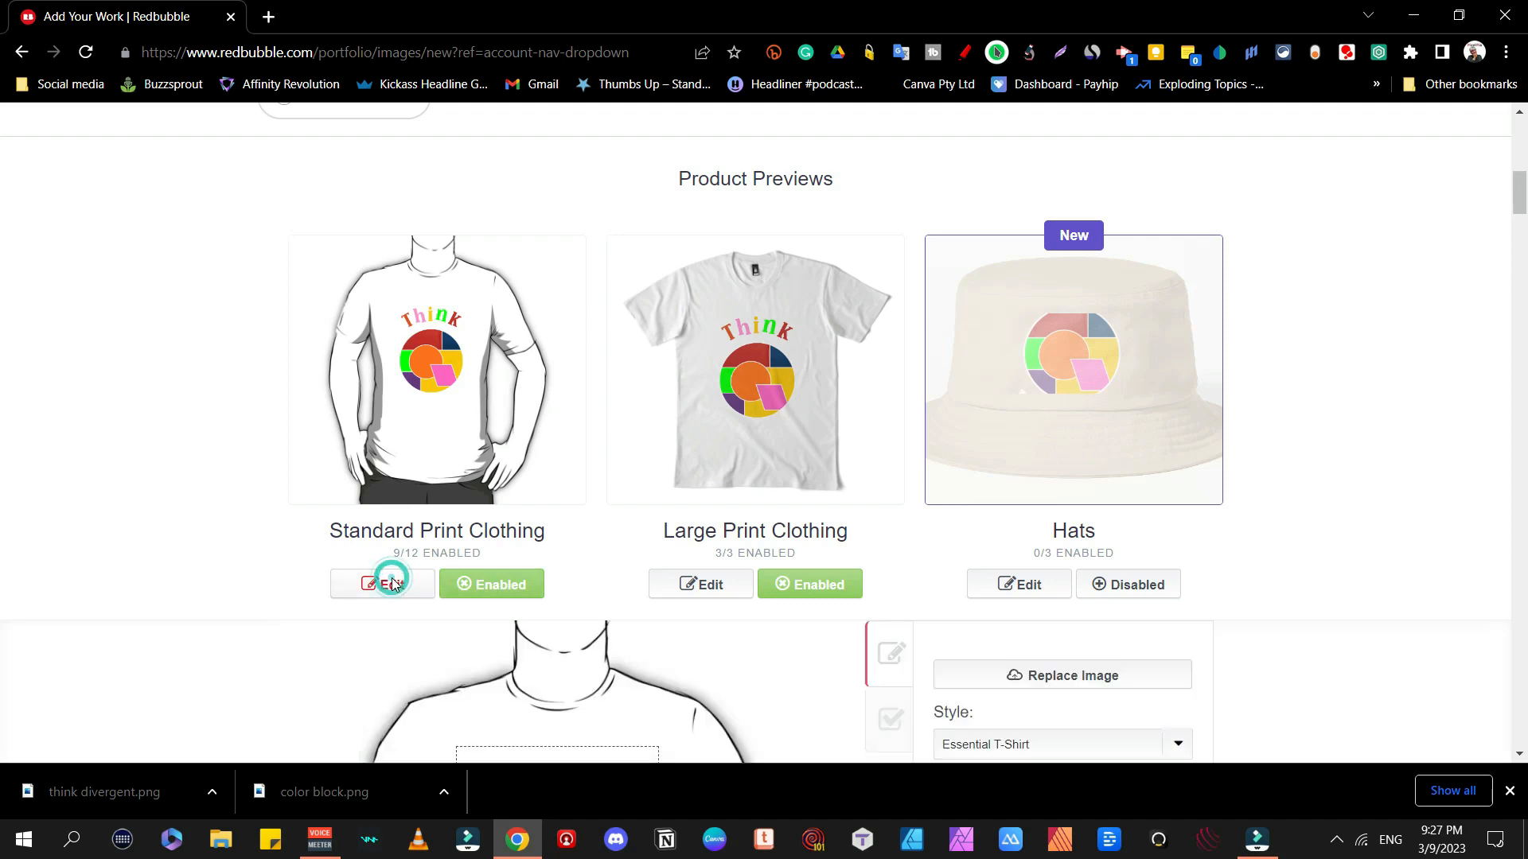
pyautogui.scroll(-6, 876, 505)
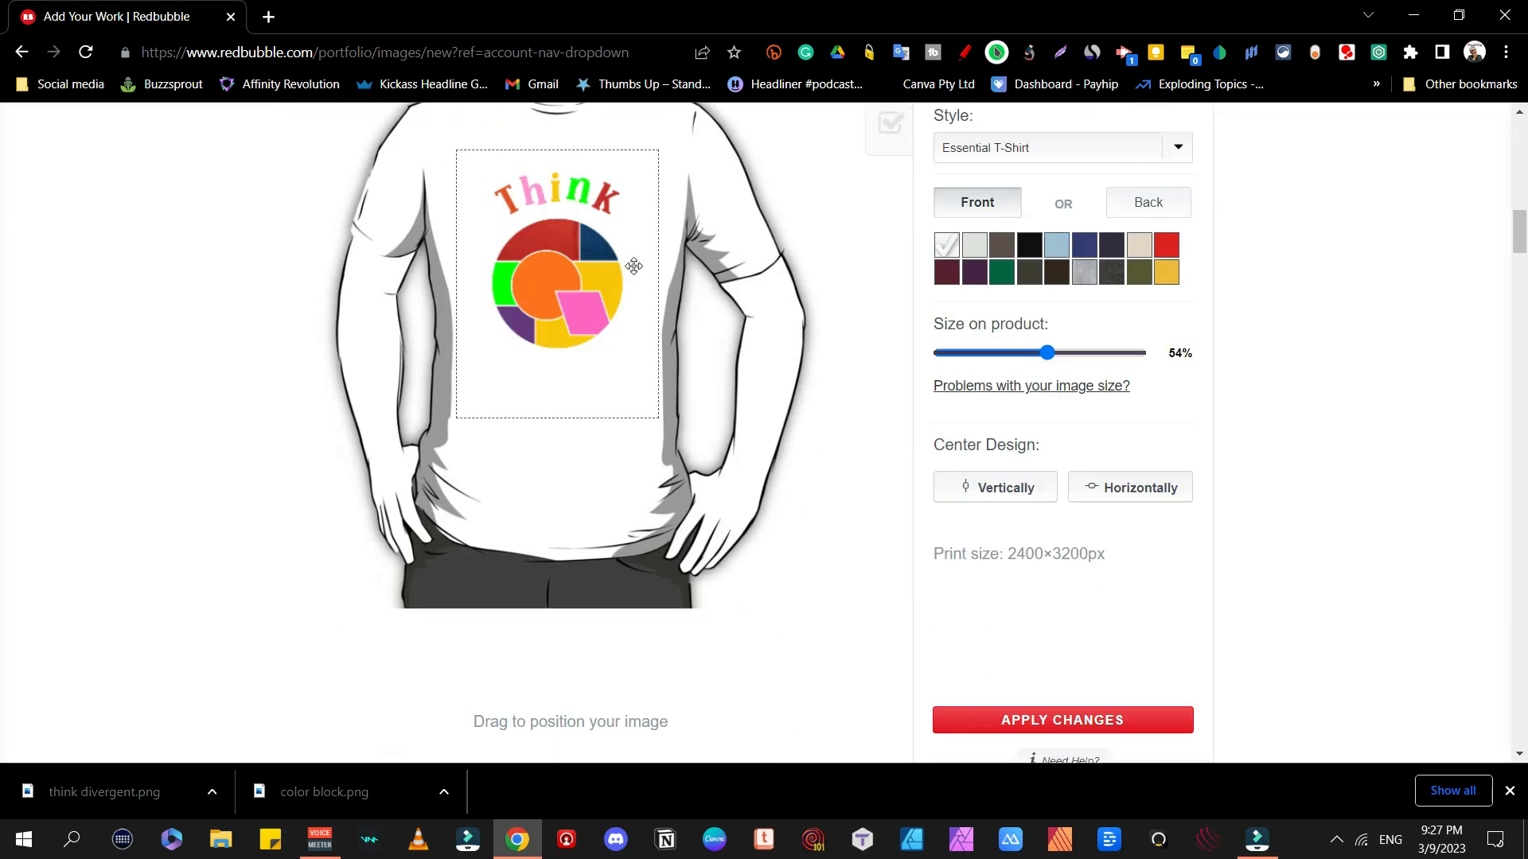
pyautogui.click(1028, 245)
pyautogui.scroll(3, 995, 279)
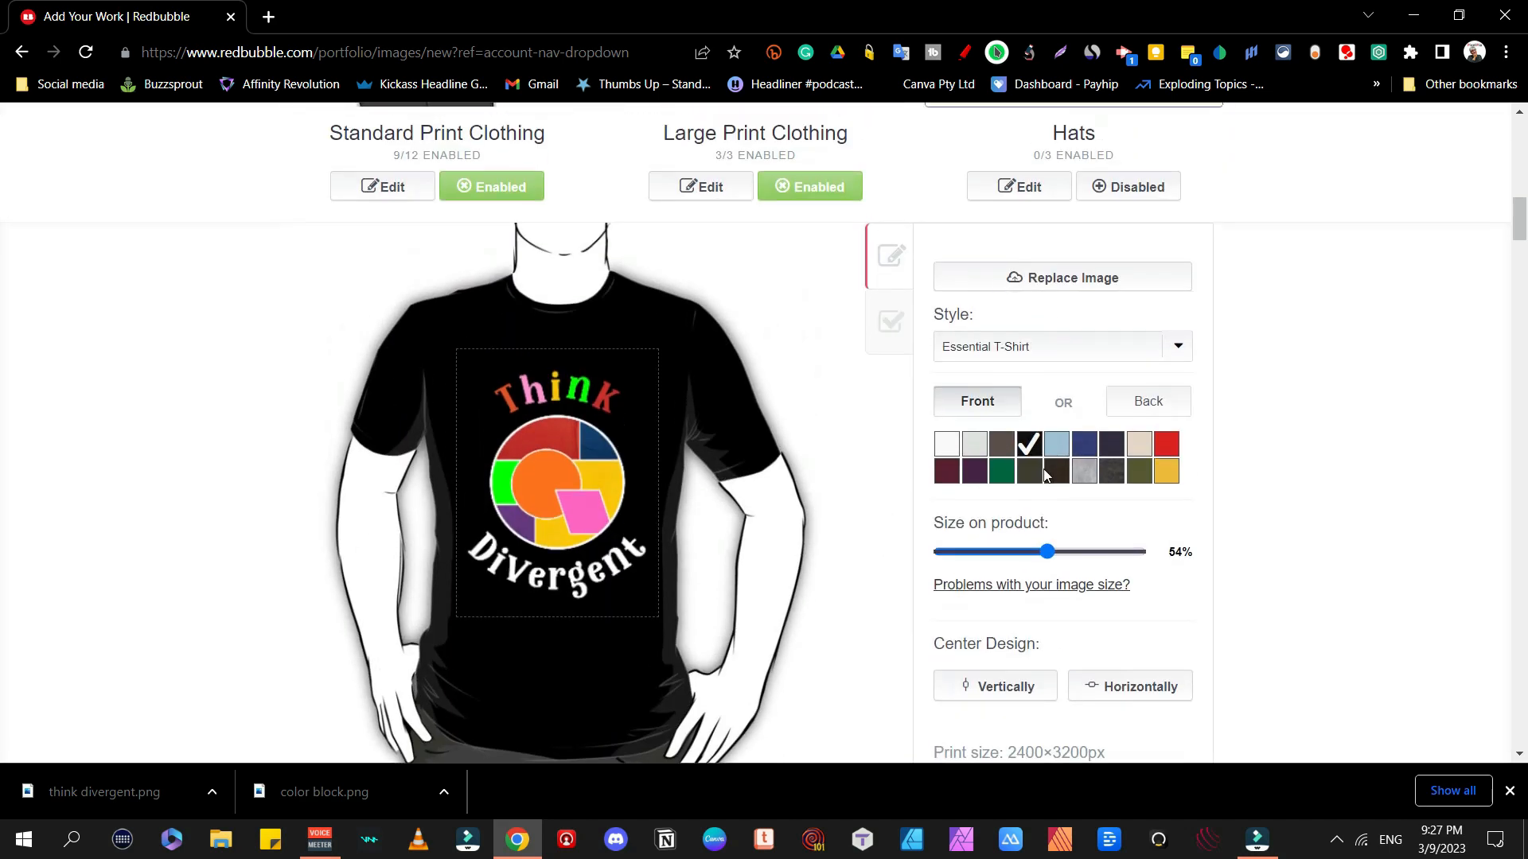
# Step: Preview the design on Tank Top, Fitted T-Shirt, V-Neck and Hoodie styles
pyautogui.click(1147, 341)
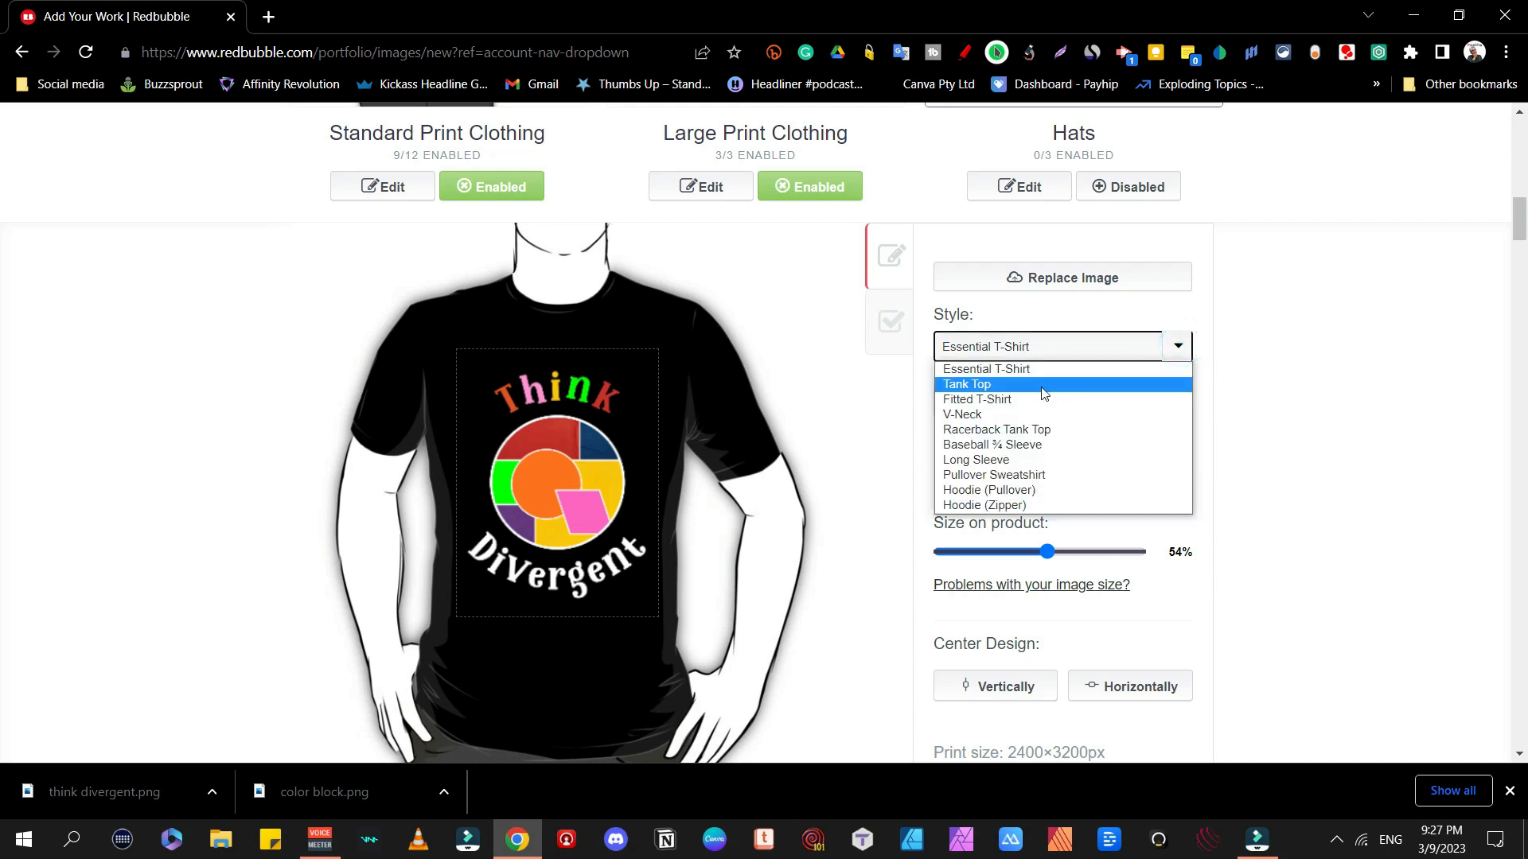
pyautogui.click(1043, 390)
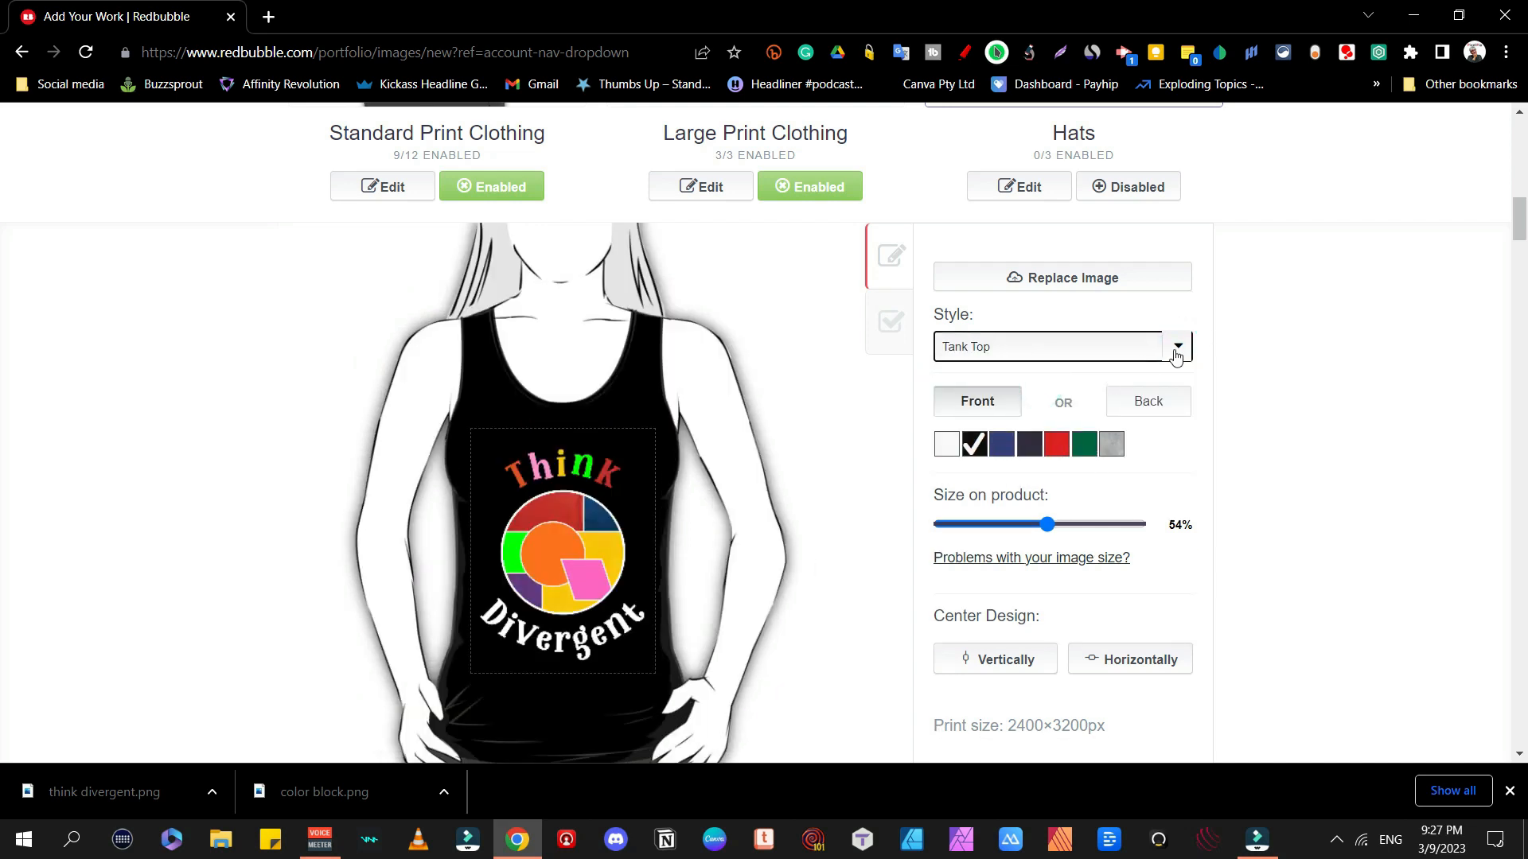
pyautogui.click(1176, 355)
pyautogui.click(1063, 399)
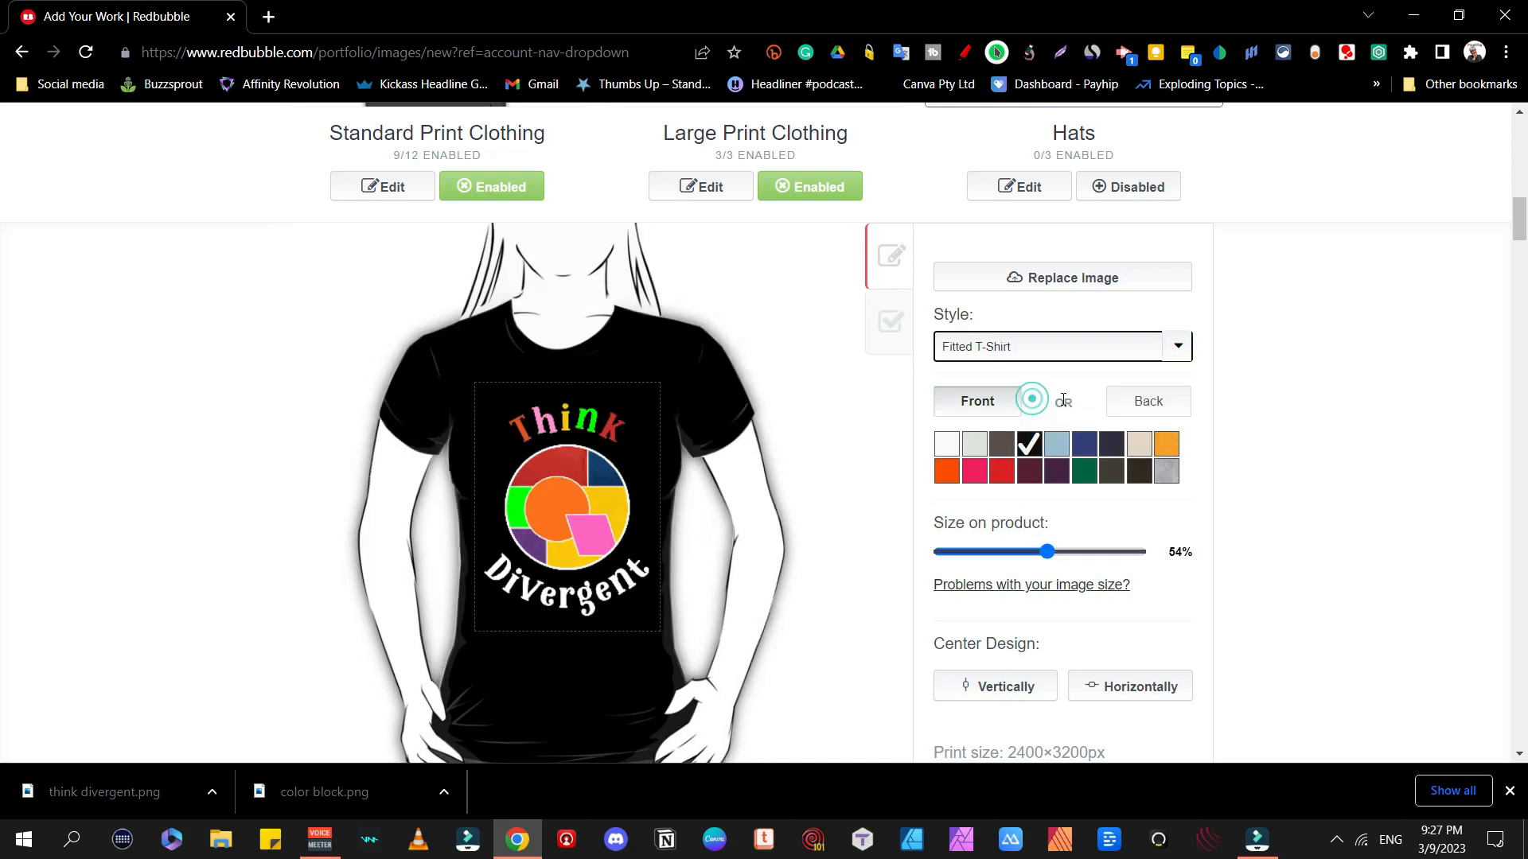
pyautogui.click(1167, 355)
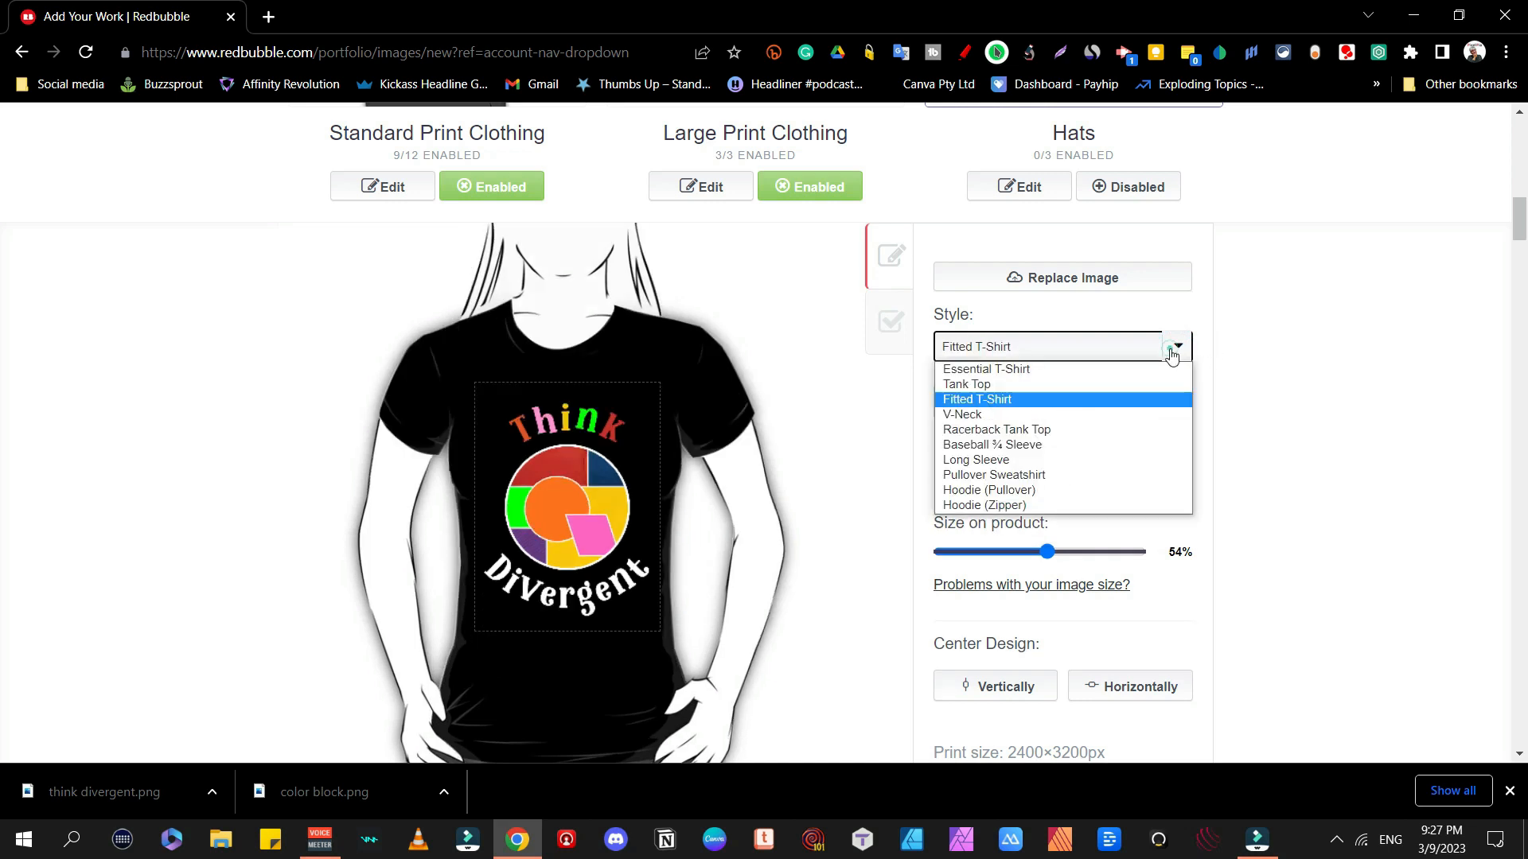
pyautogui.click(1029, 411)
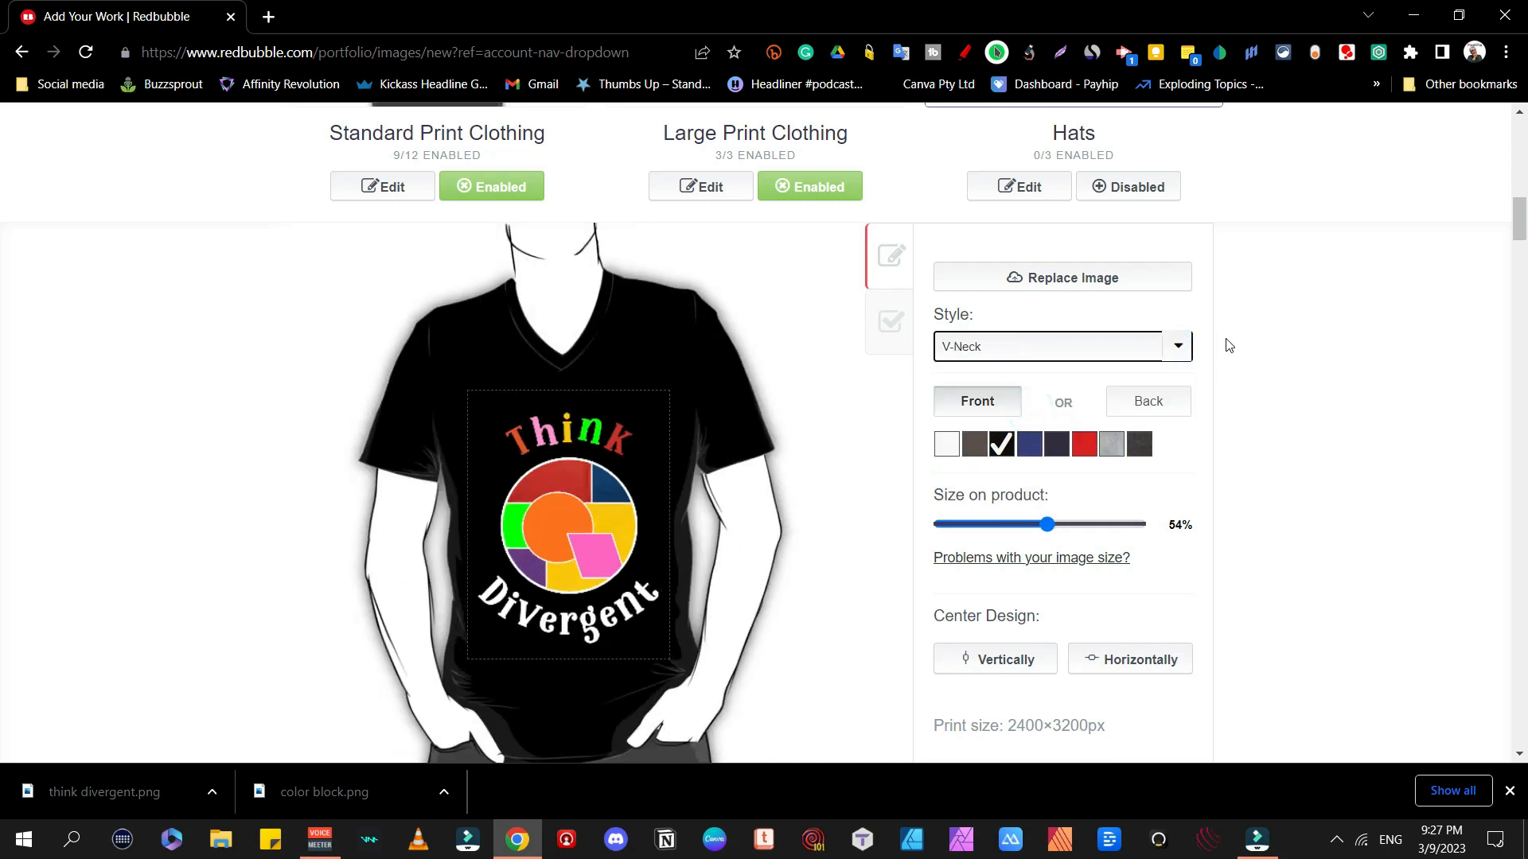
pyautogui.click(1175, 347)
pyautogui.click(1051, 429)
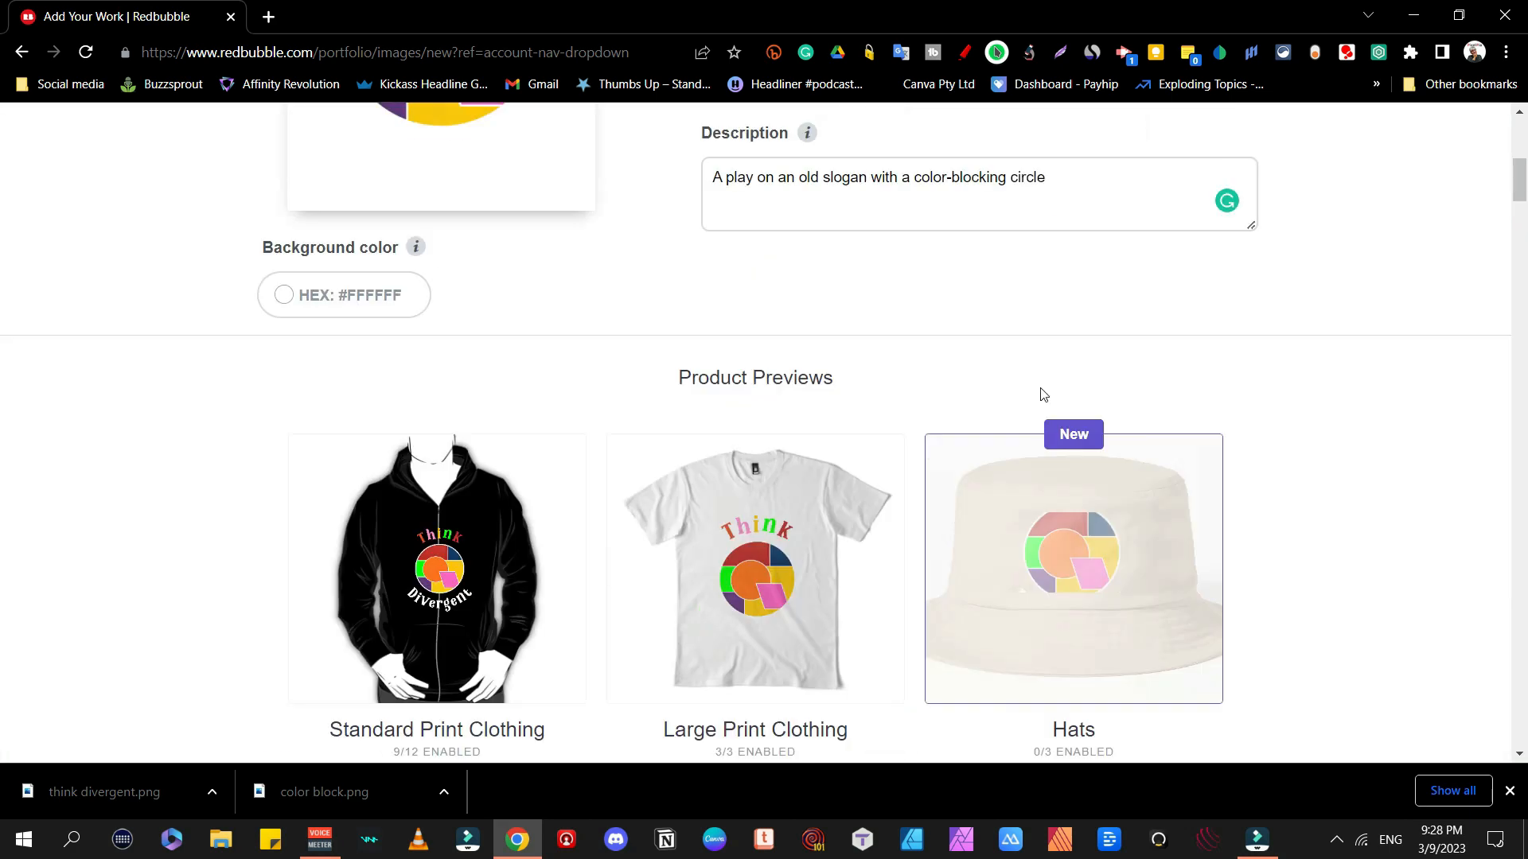
# Step: Give Large Print Clothing a black default, 72% scale, centred both ways, and apply the changes
pyautogui.scroll(-5, 875, 398)
pyautogui.click(704, 391)
pyautogui.scroll(-5, 1085, 519)
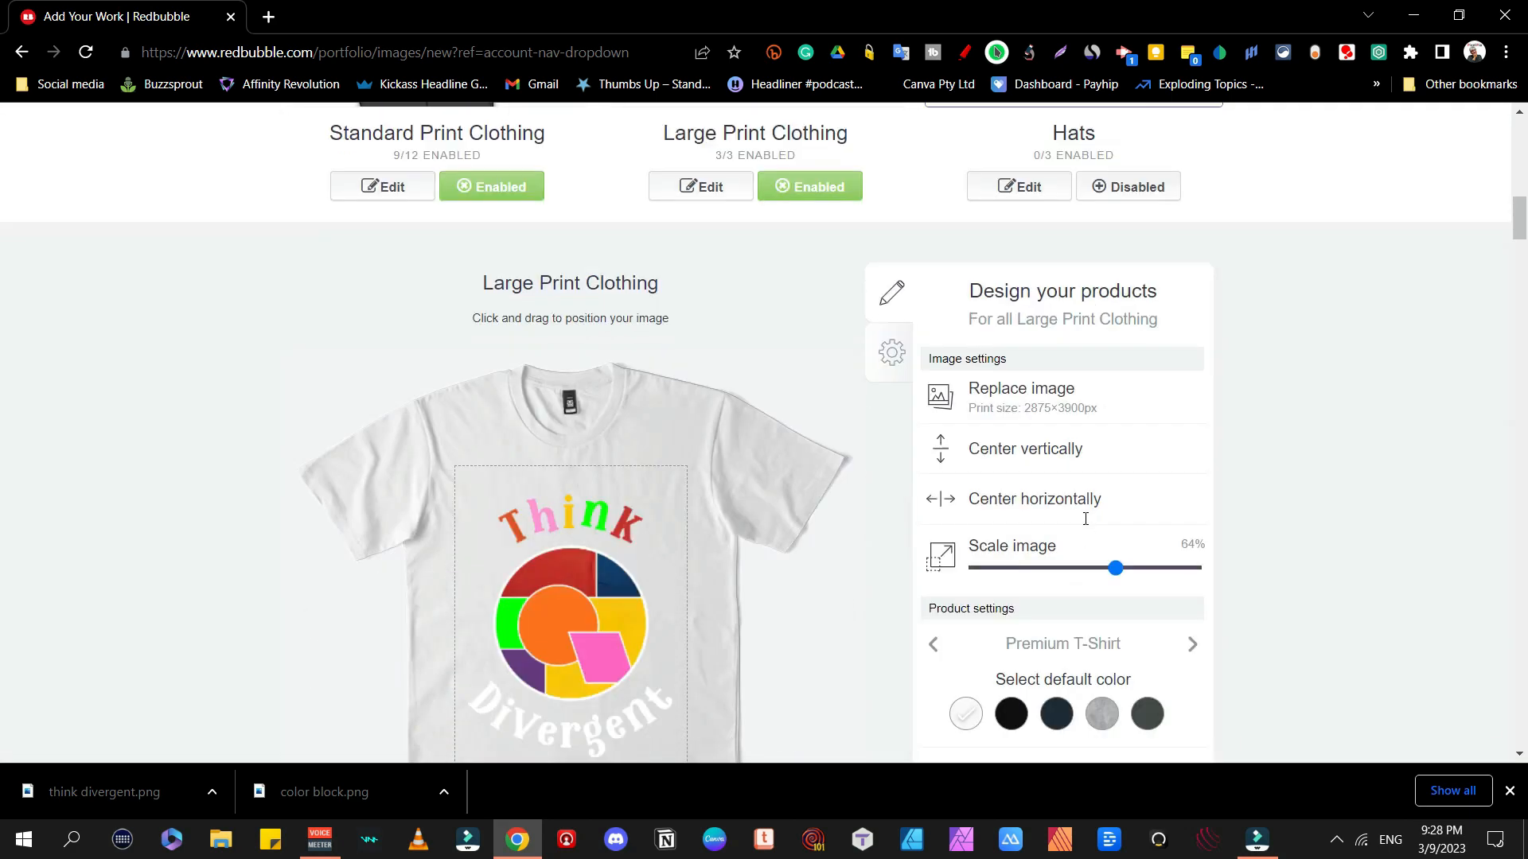
pyautogui.click(1011, 516)
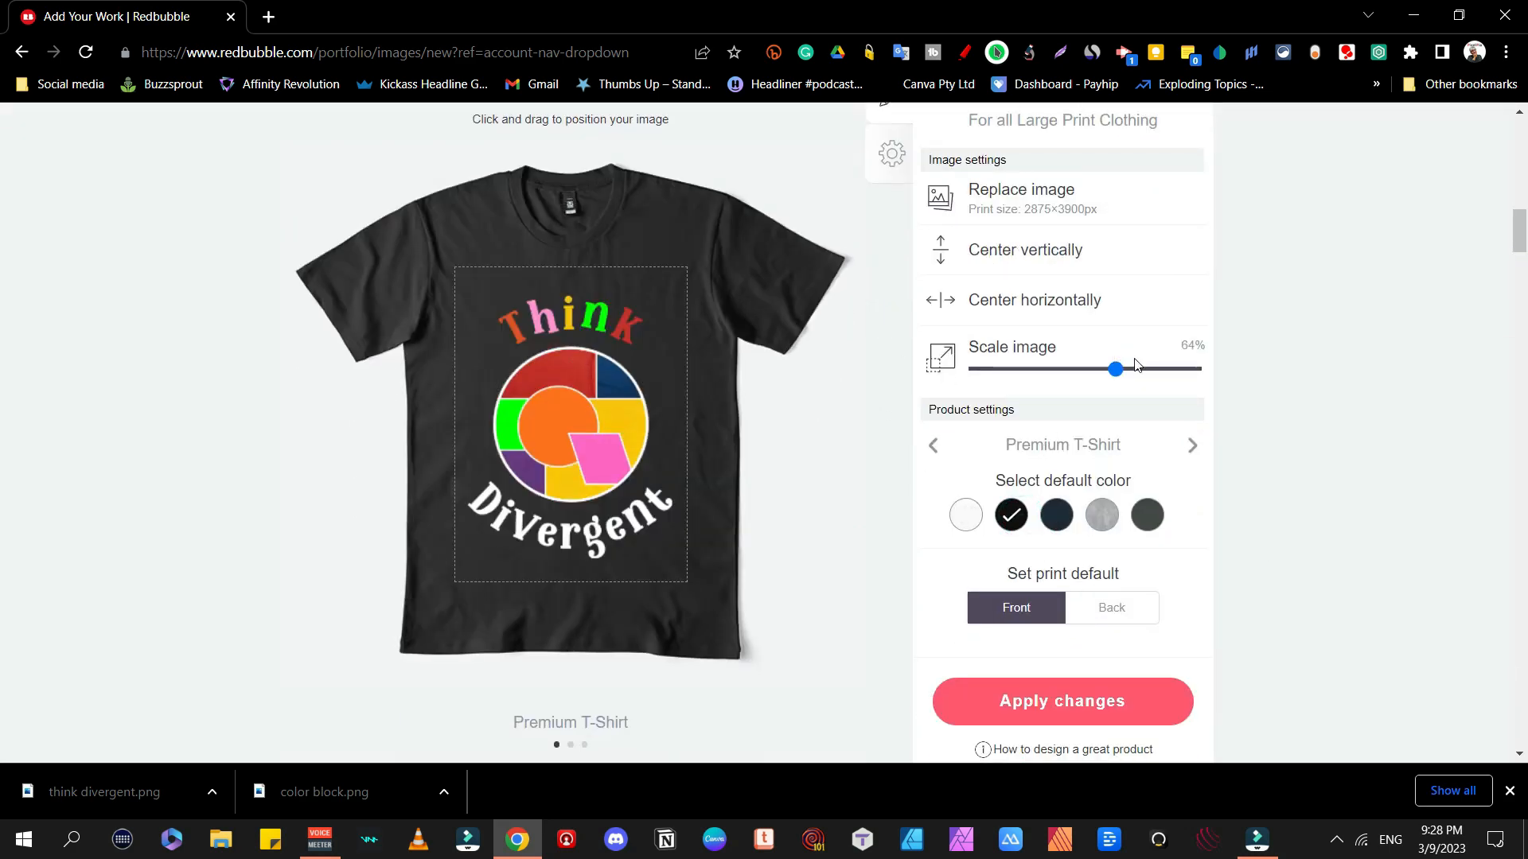
pyautogui.moveTo(1119, 374); pyautogui.dragTo(1136, 380)
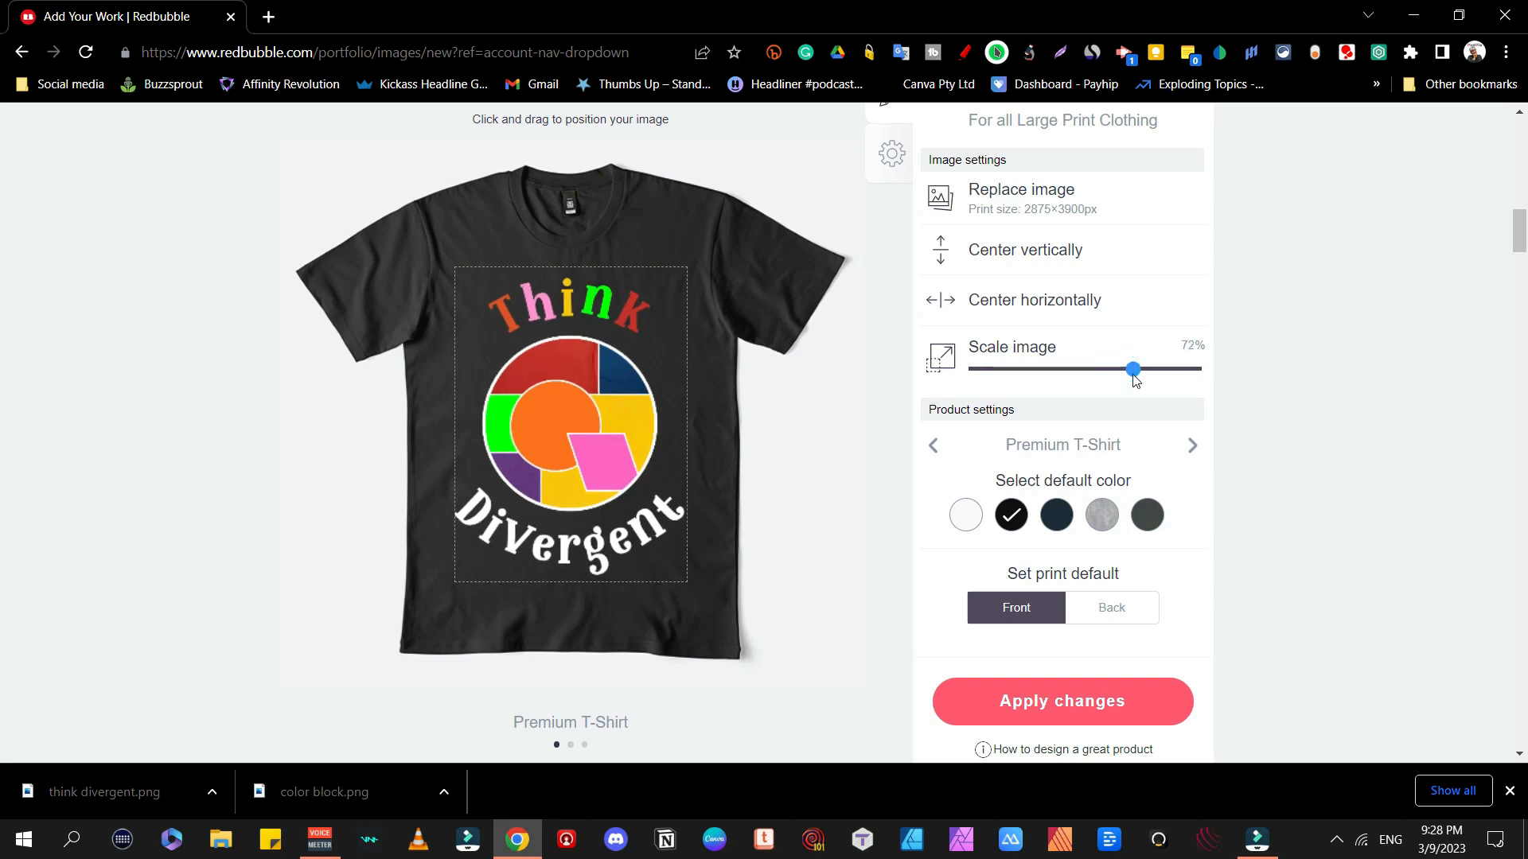
pyautogui.click(1077, 308)
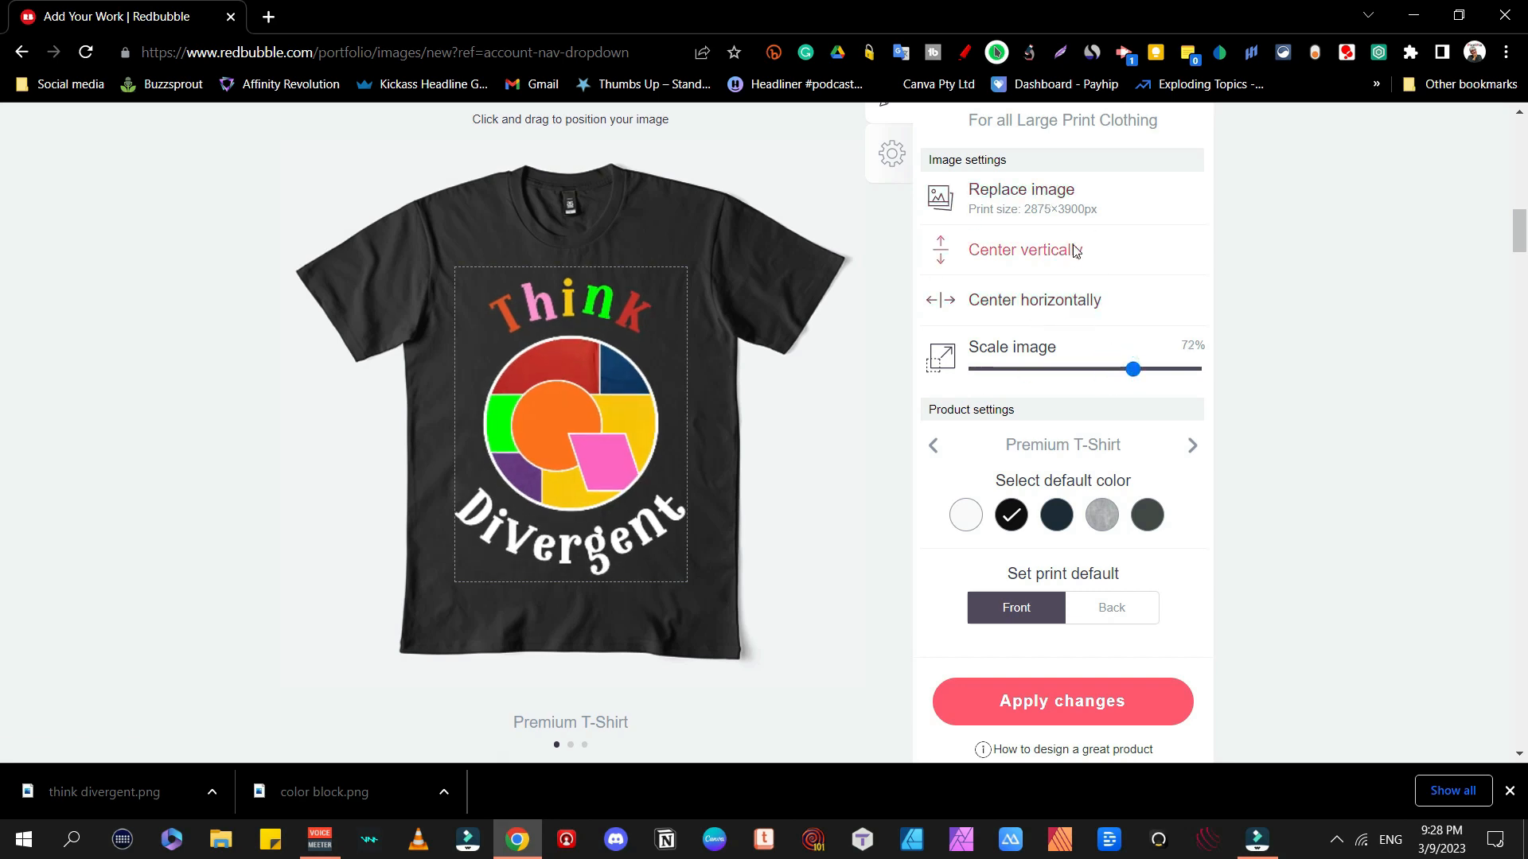
pyautogui.click(1072, 248)
pyautogui.click(1192, 445)
pyautogui.click(1192, 445)
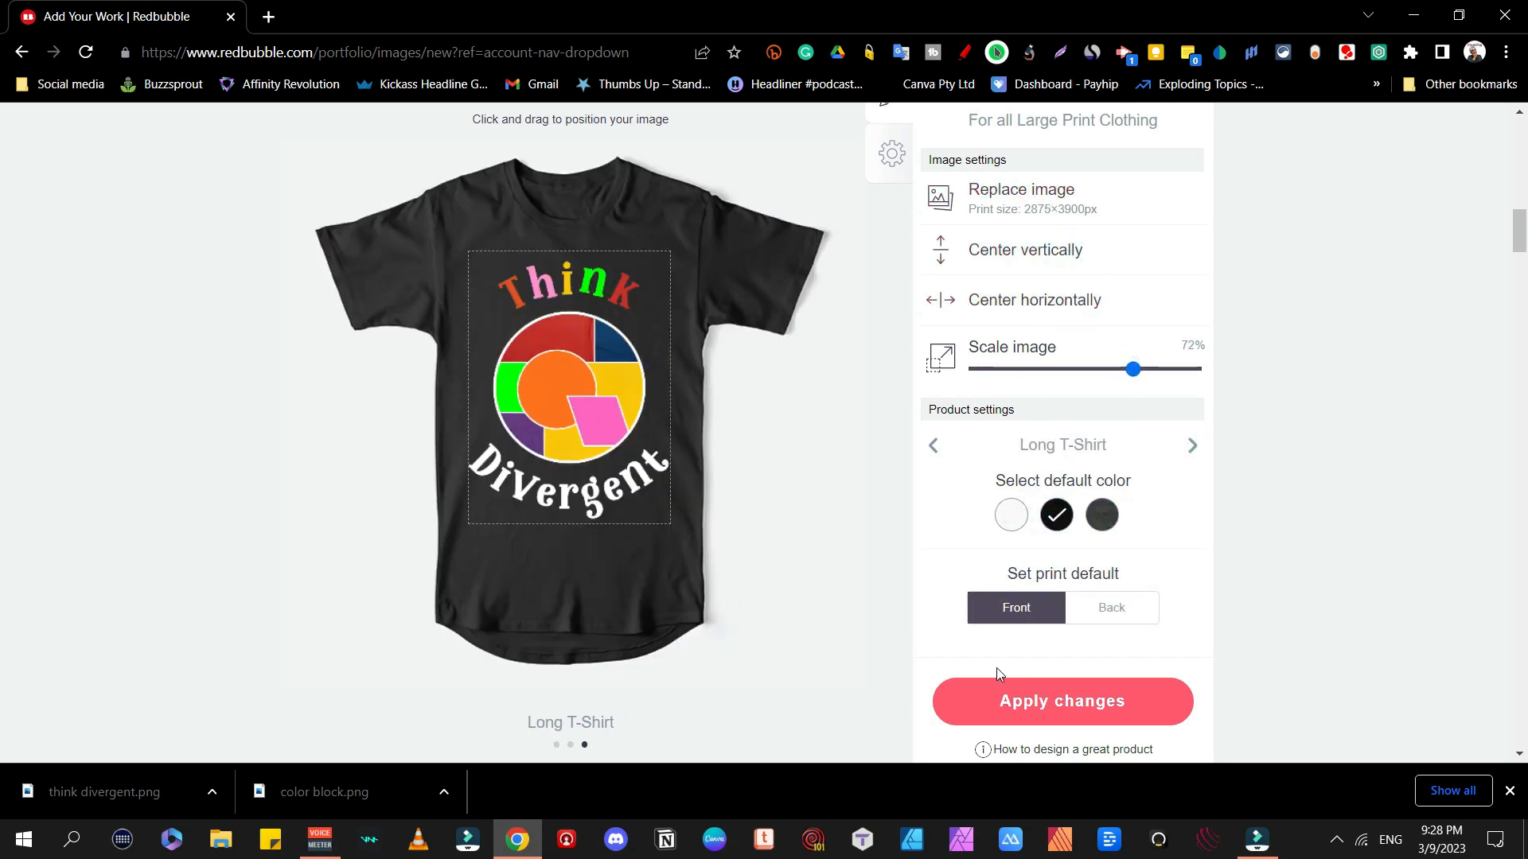
pyautogui.click(1001, 694)
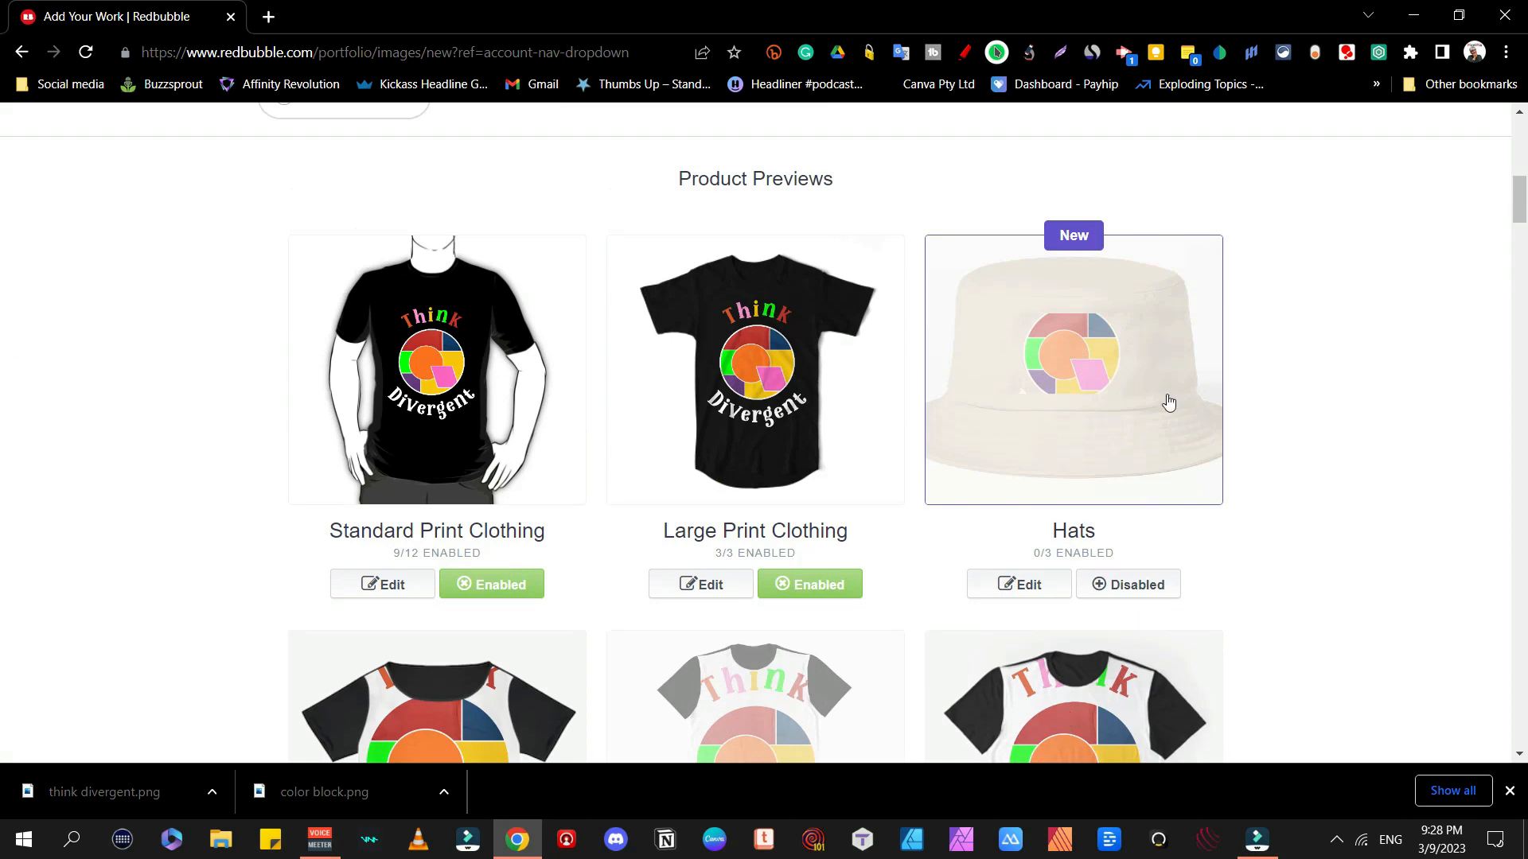
# Step: Disable Chiffon Tops and Graphic T-Shirts for the Think Divergent design
pyautogui.scroll(-5, 1207, 365)
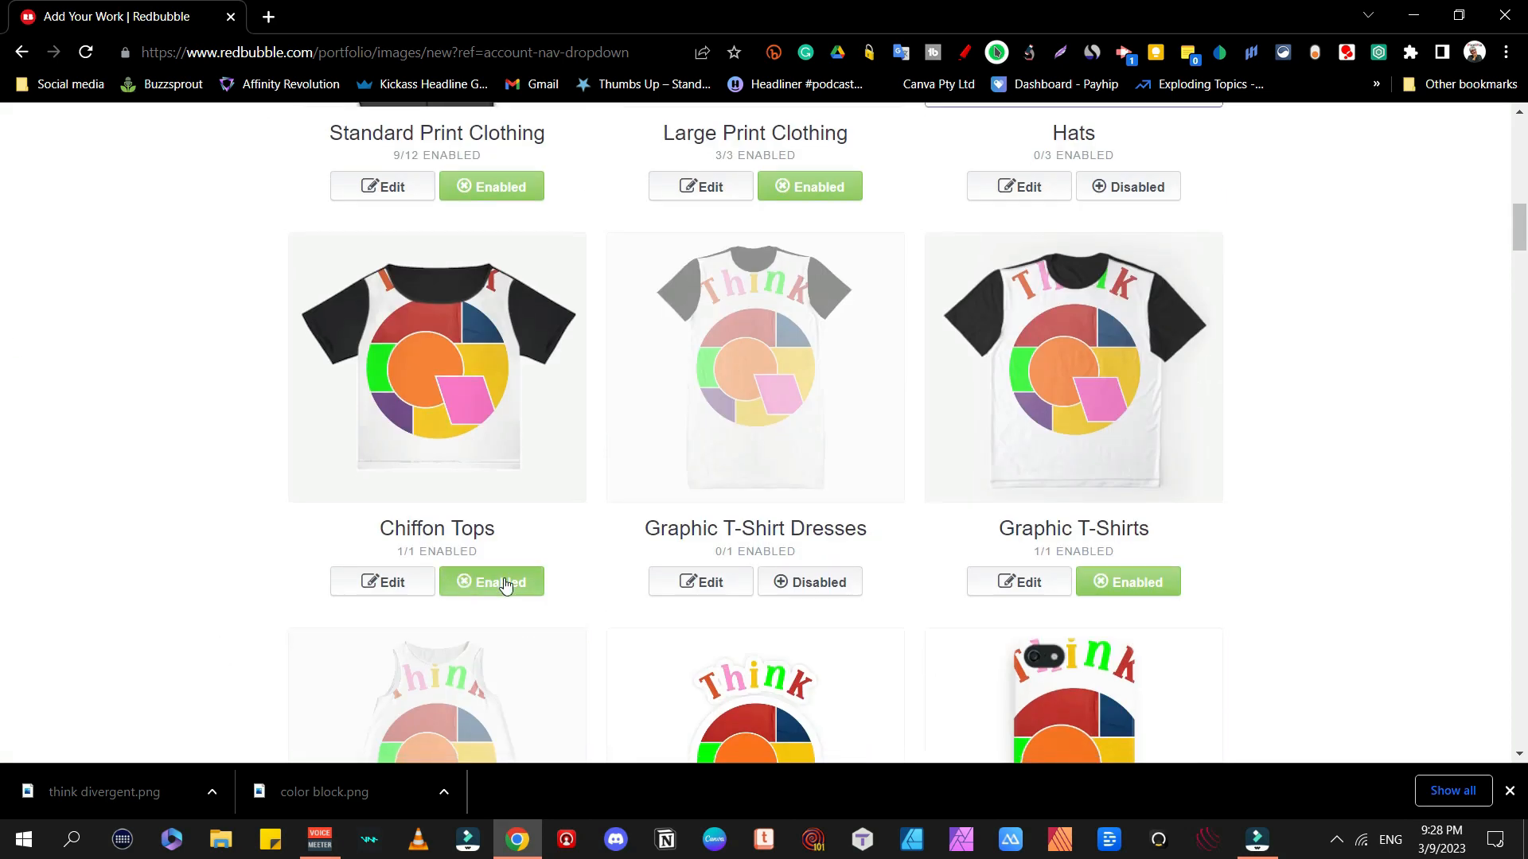
pyautogui.click(504, 581)
pyautogui.click(1128, 581)
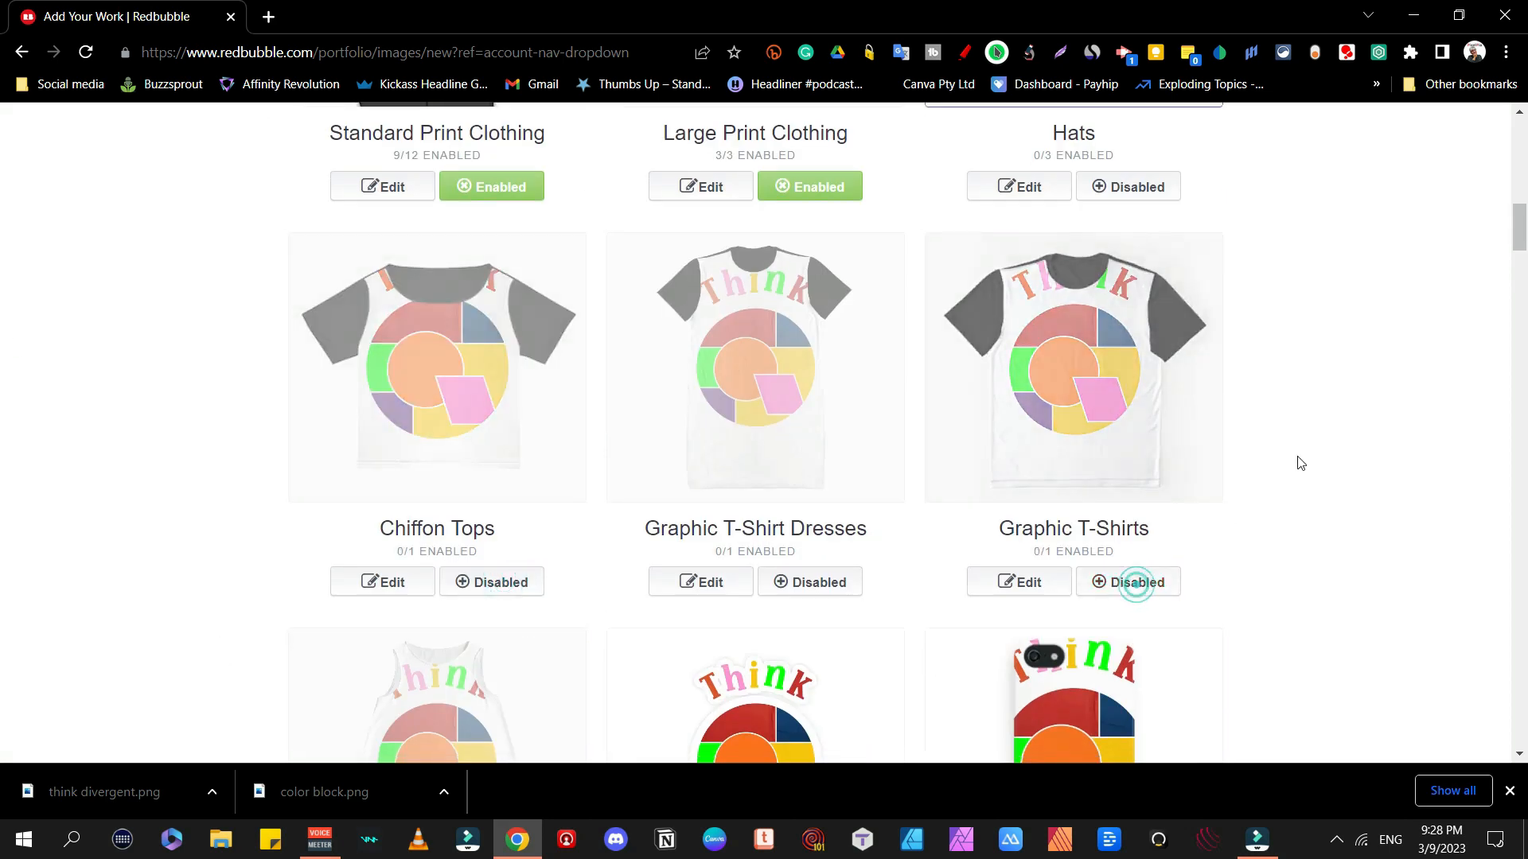
# Step: Also disable Stickers, Mouse Pads, Duvets and Travel Mugs in the product previews
pyautogui.scroll(-4, 1273, 463)
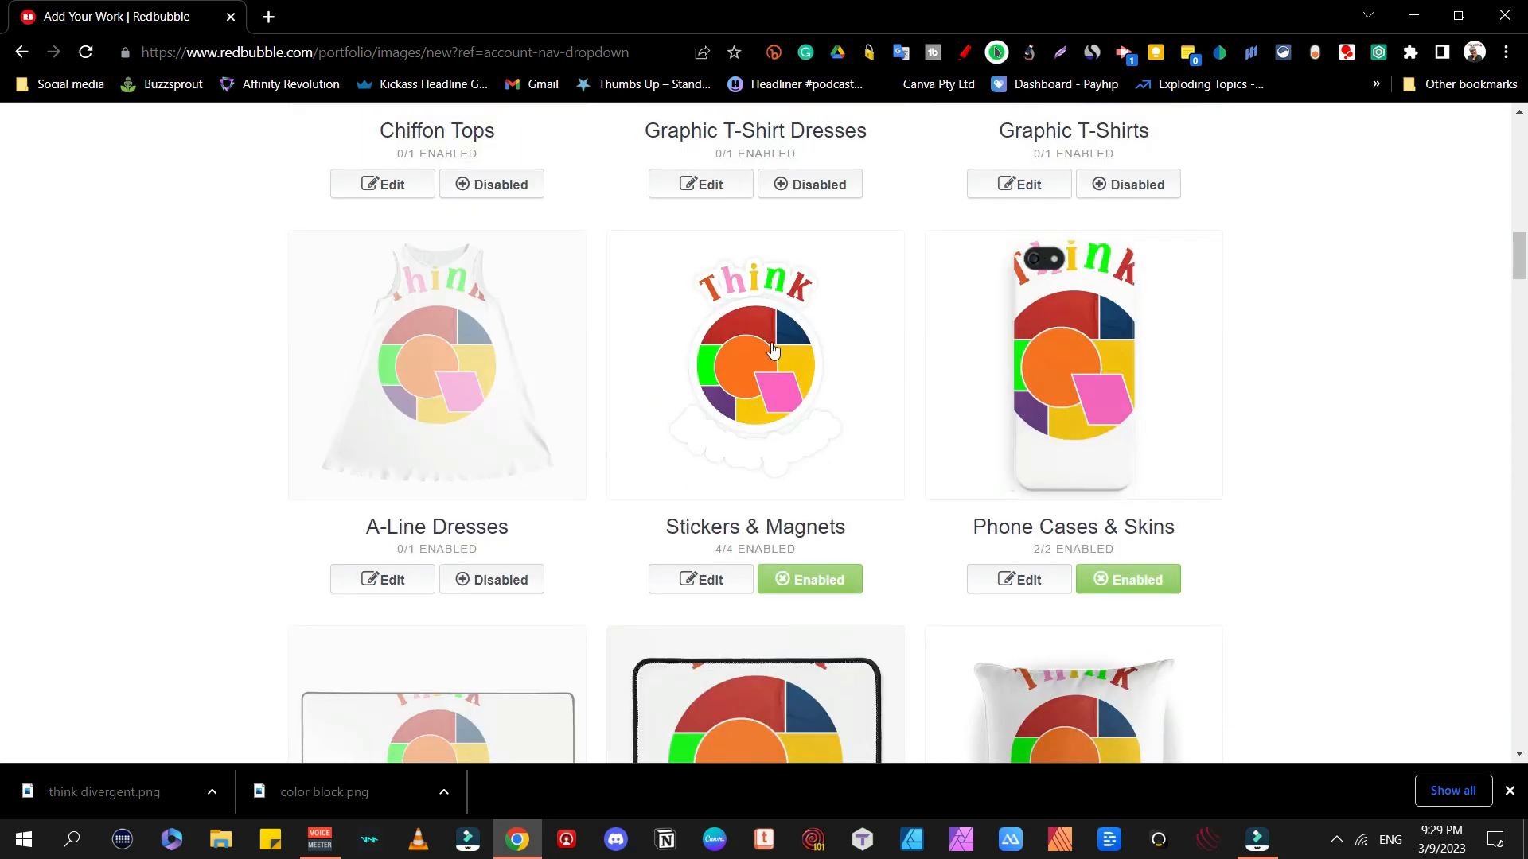
pyautogui.click(815, 569)
pyautogui.scroll(-5, 815, 570)
pyautogui.click(809, 576)
pyautogui.scroll(-5, 809, 576)
pyautogui.click(1142, 600)
pyautogui.scroll(-10, 1142, 600)
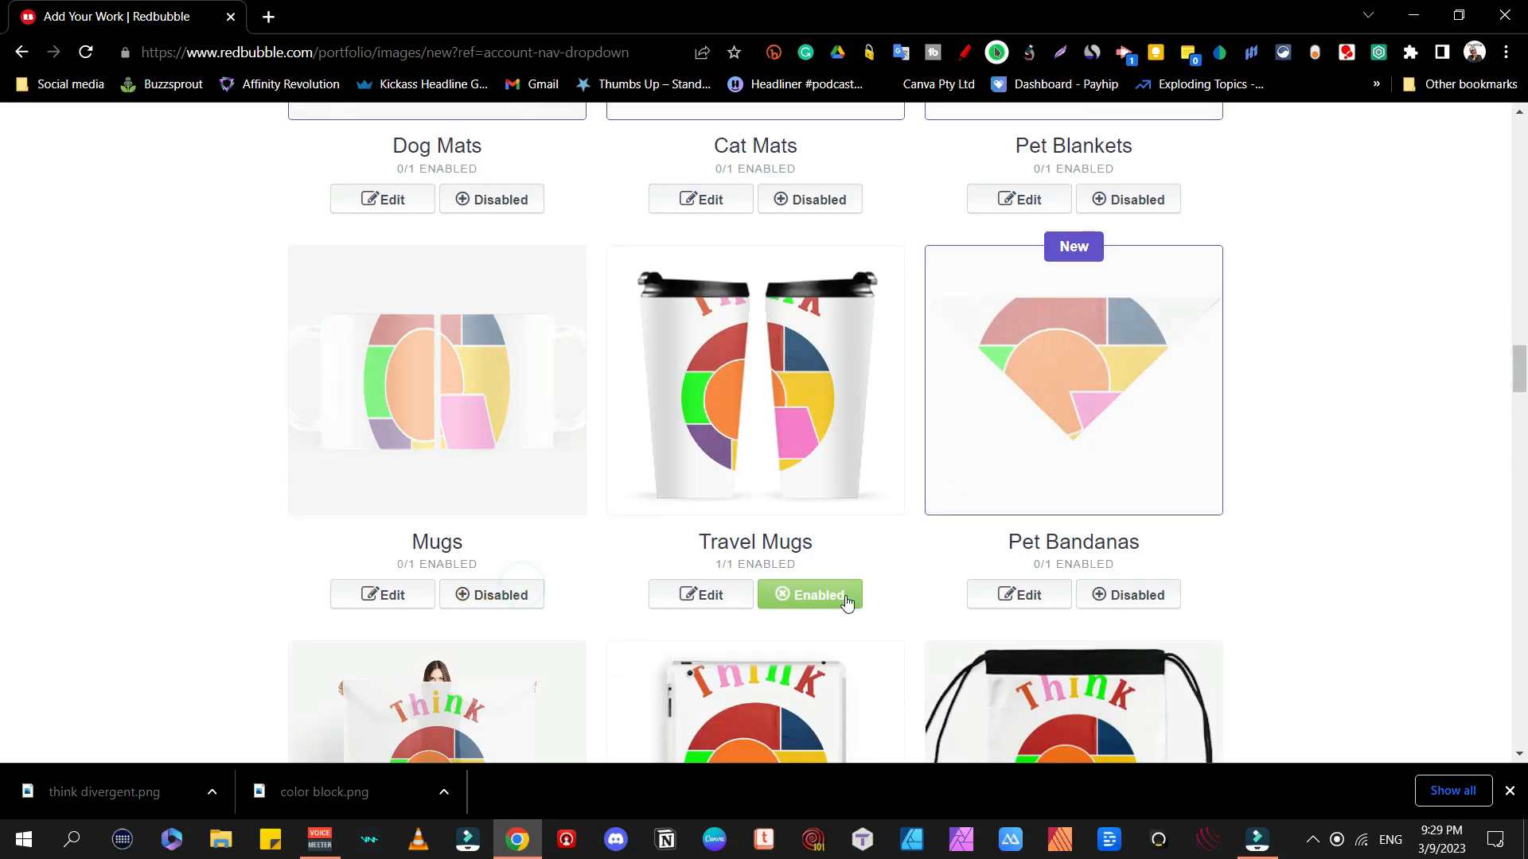
pyautogui.click(808, 594)
pyautogui.scroll(-3, 808, 593)
pyautogui.scroll(-20, 828, 646)
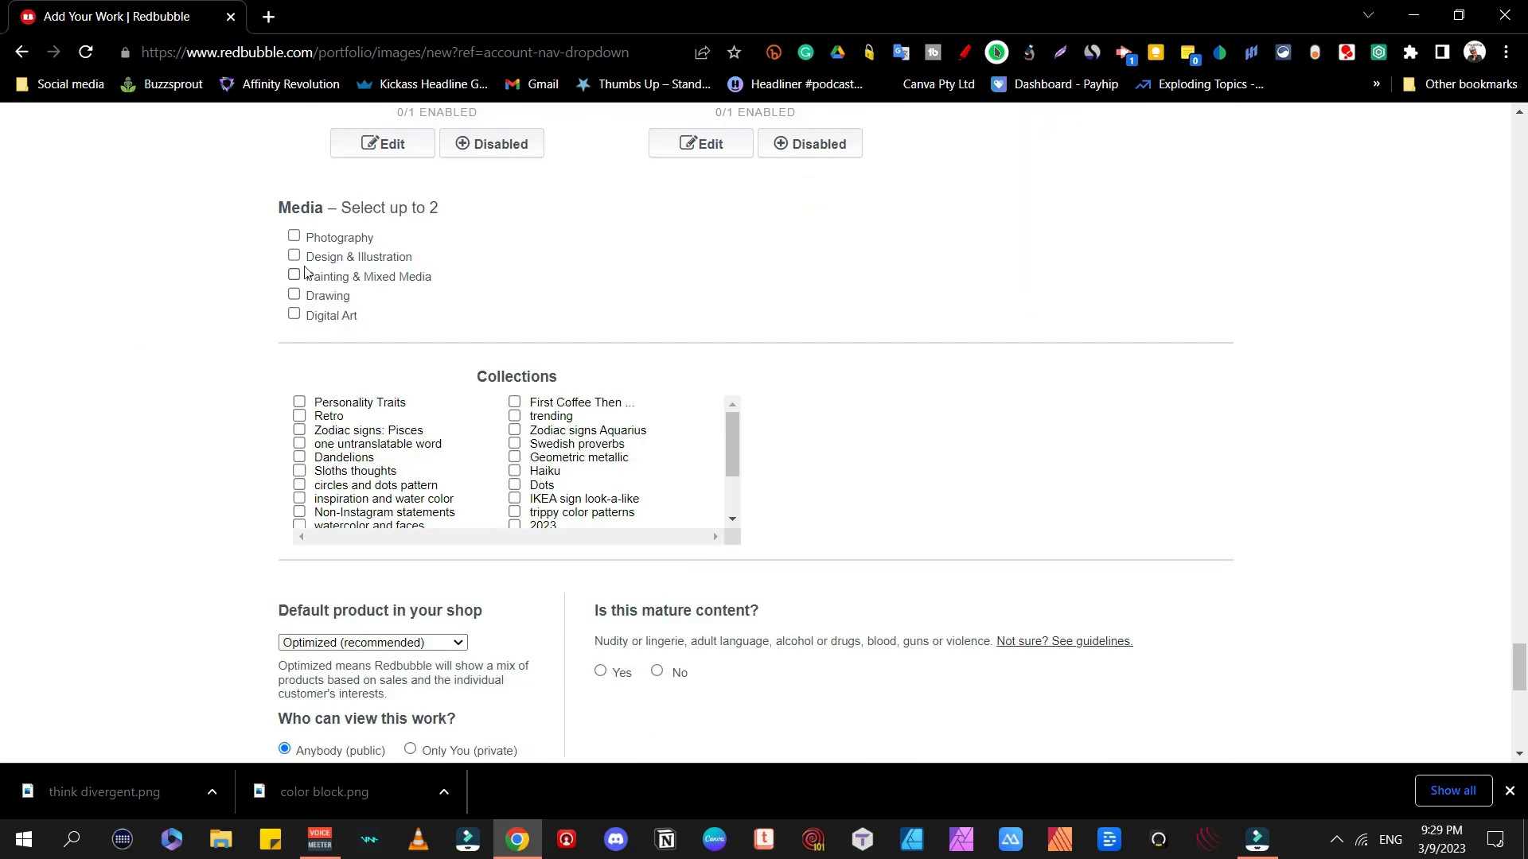
# Step: Tick Design & Illustration and Digital Art as media, and confirm the right to sell the artwork
pyautogui.click(293, 257)
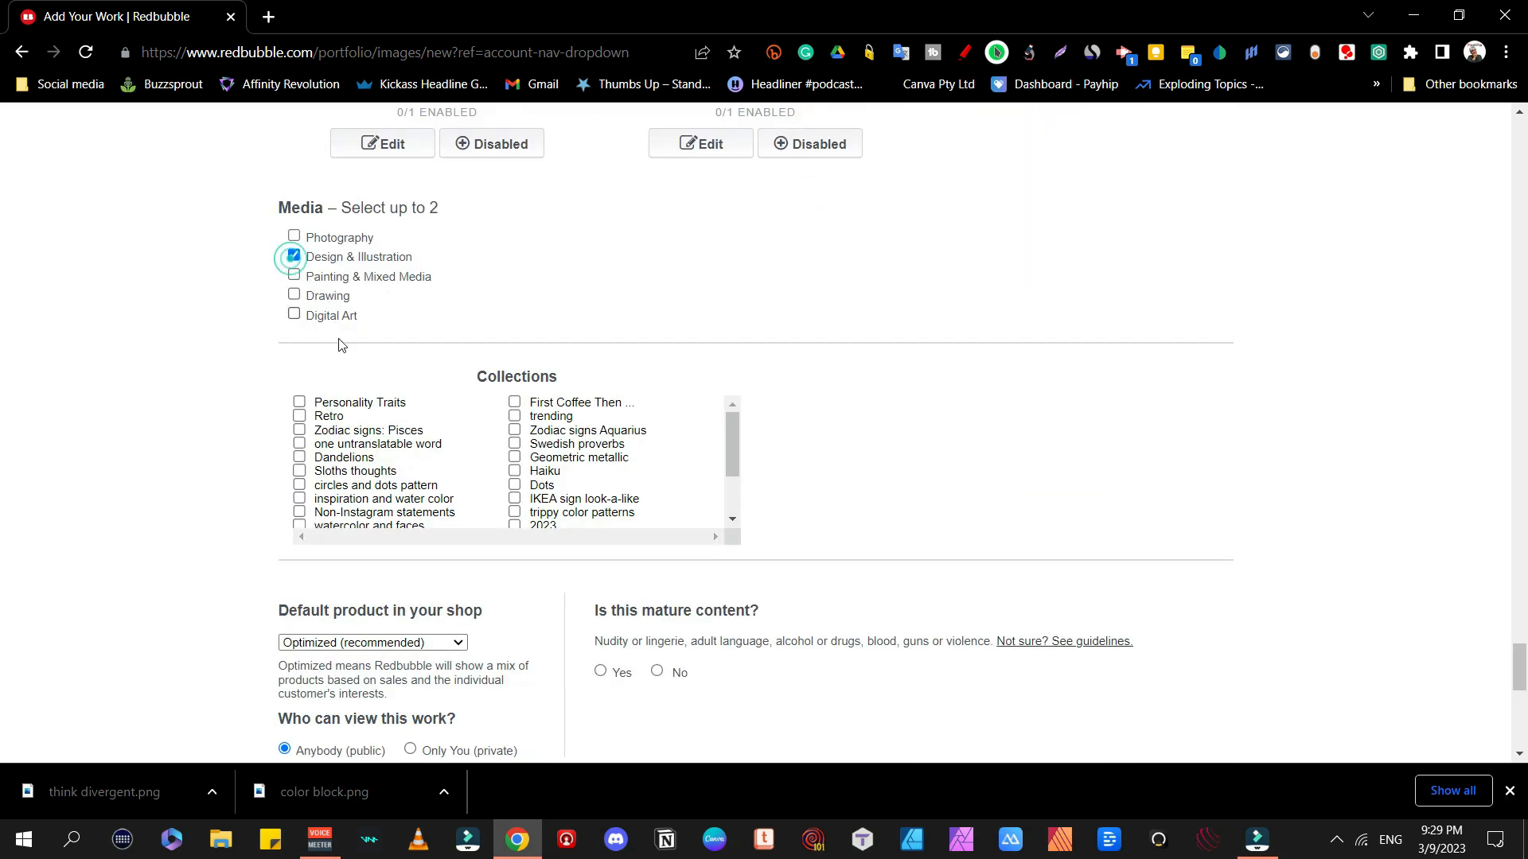
pyautogui.click(294, 316)
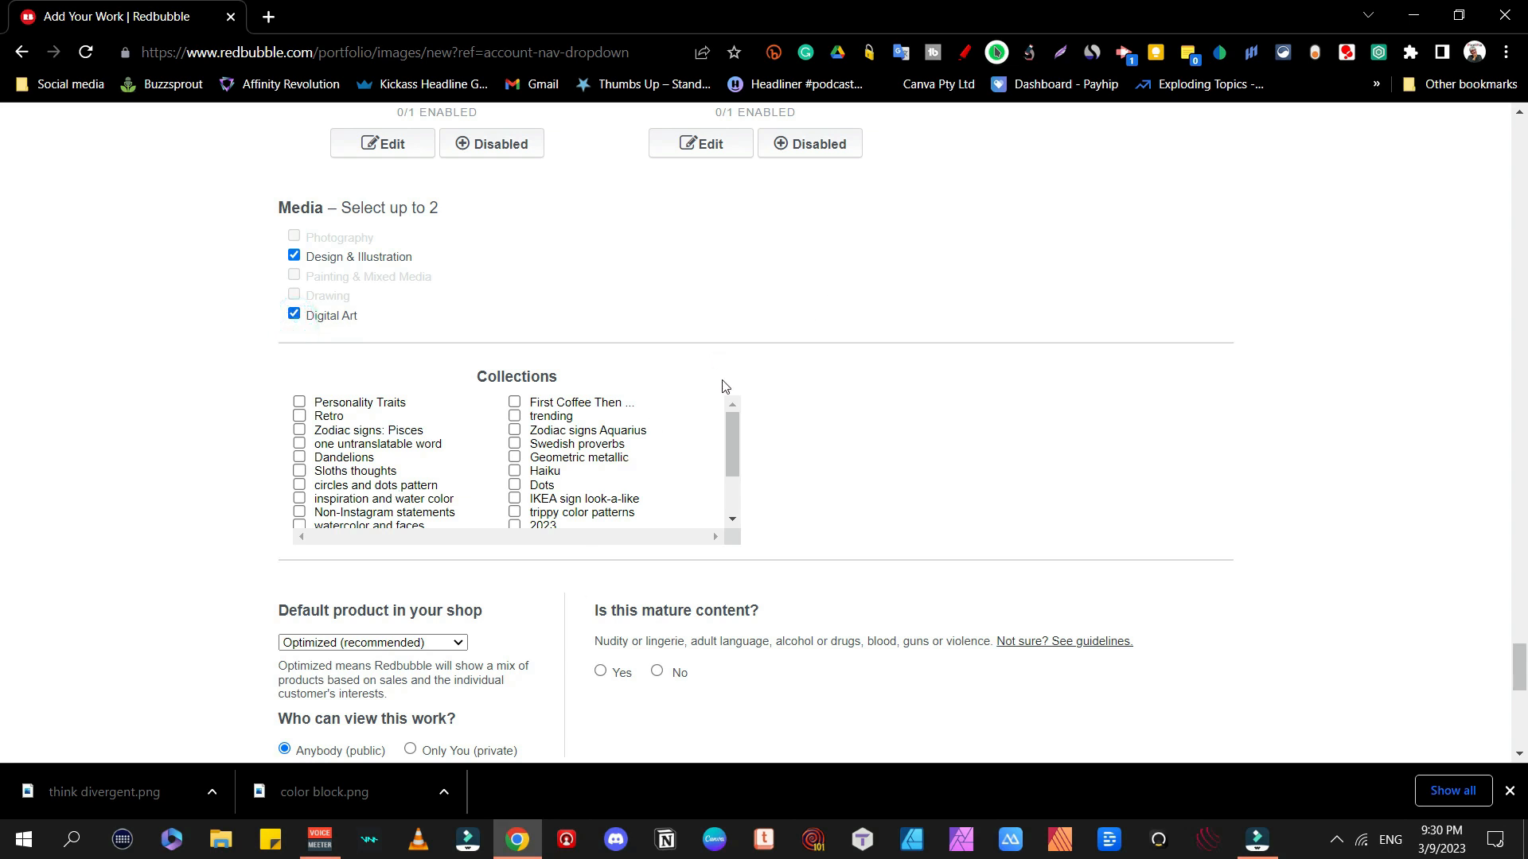
pyautogui.scroll(-5, 749, 469)
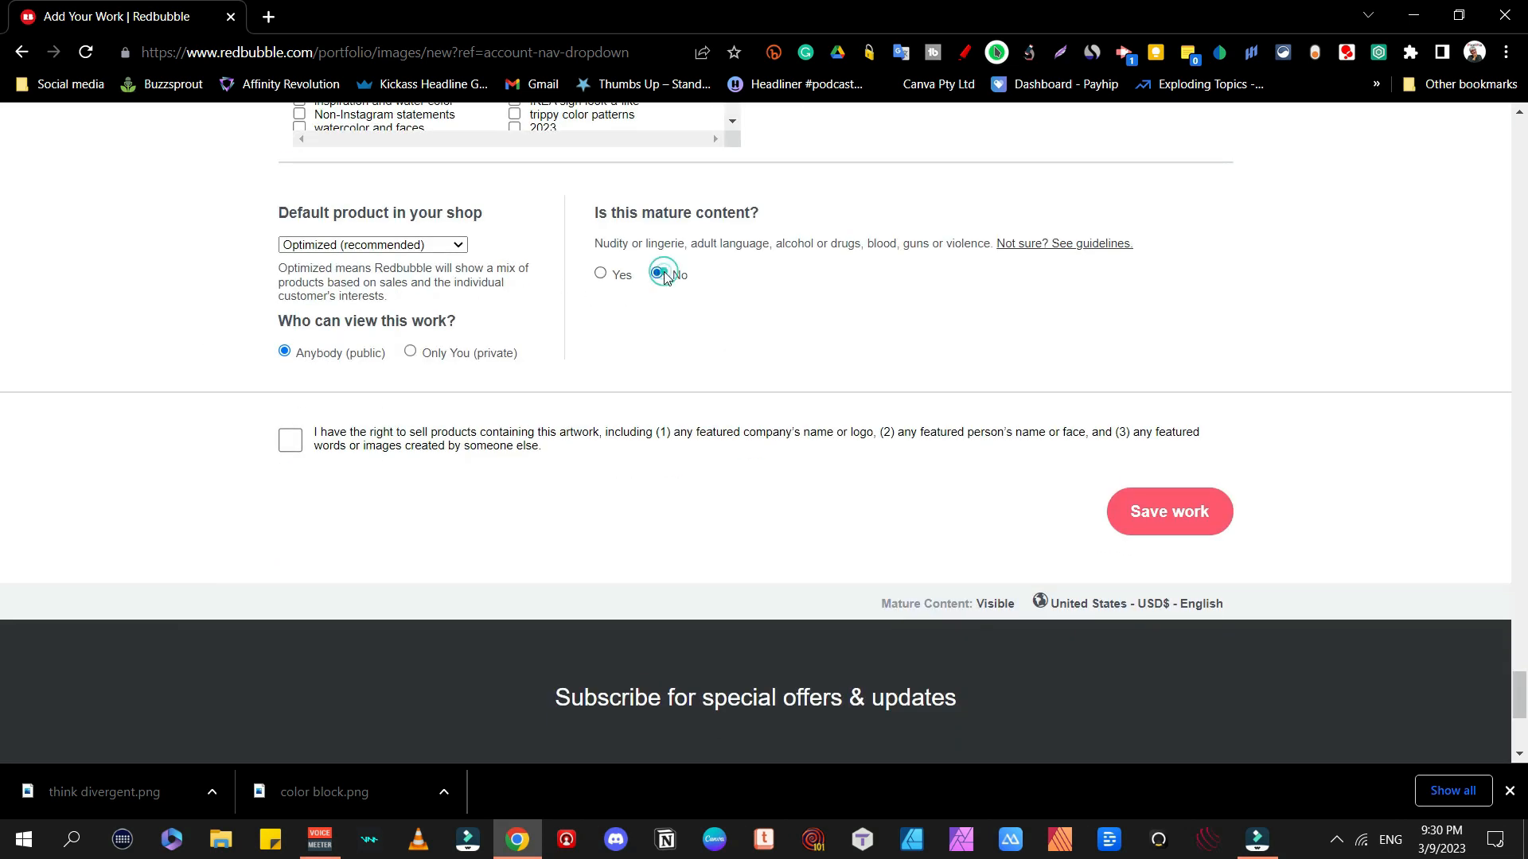
pyautogui.click(290, 440)
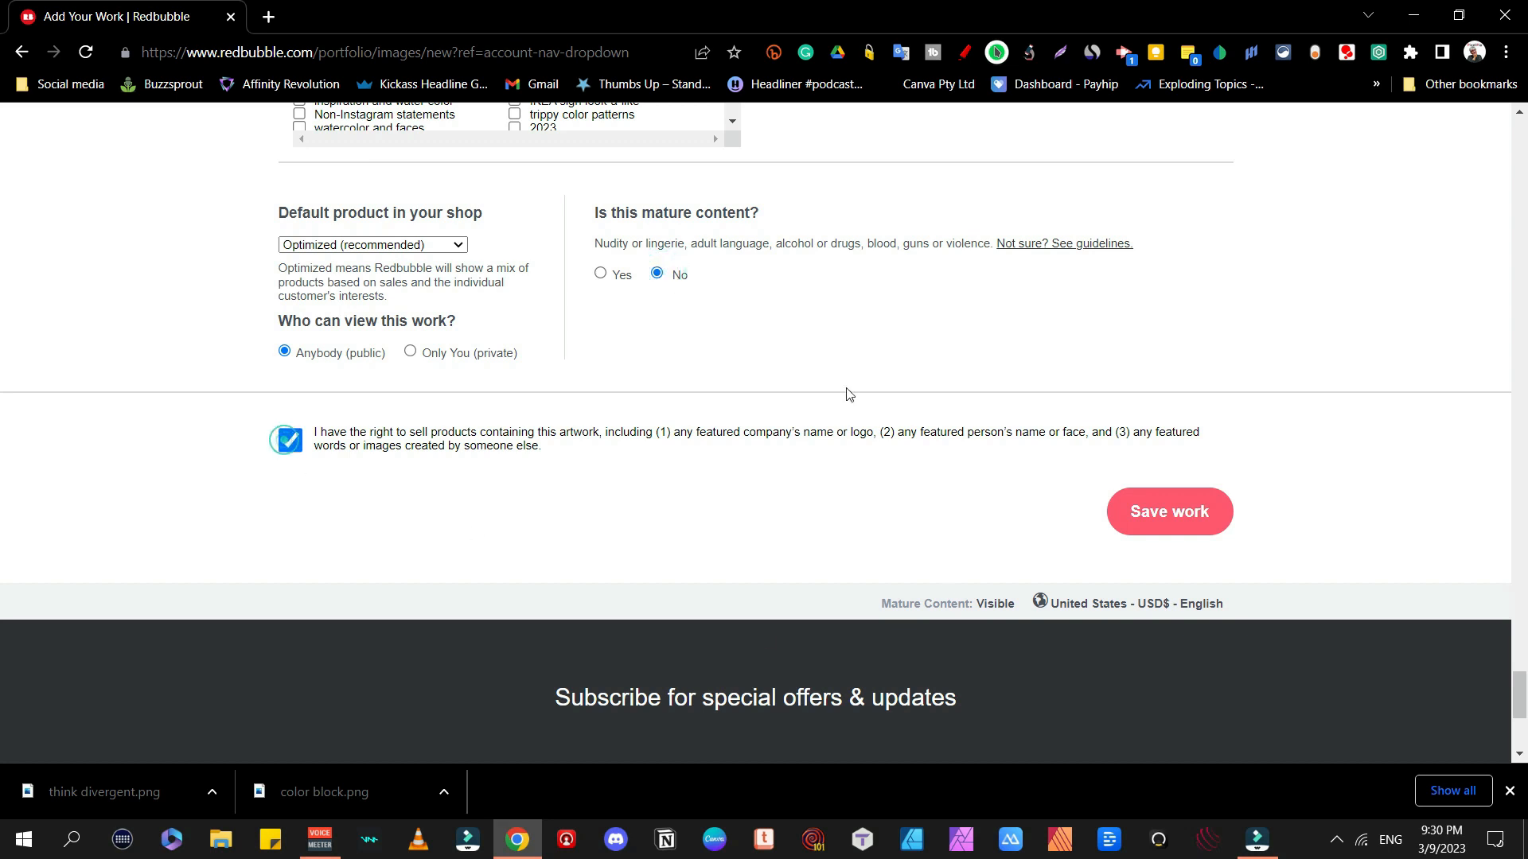
pyautogui.scroll(-5, 1162, 477)
pyautogui.scroll(6, 1324, 334)
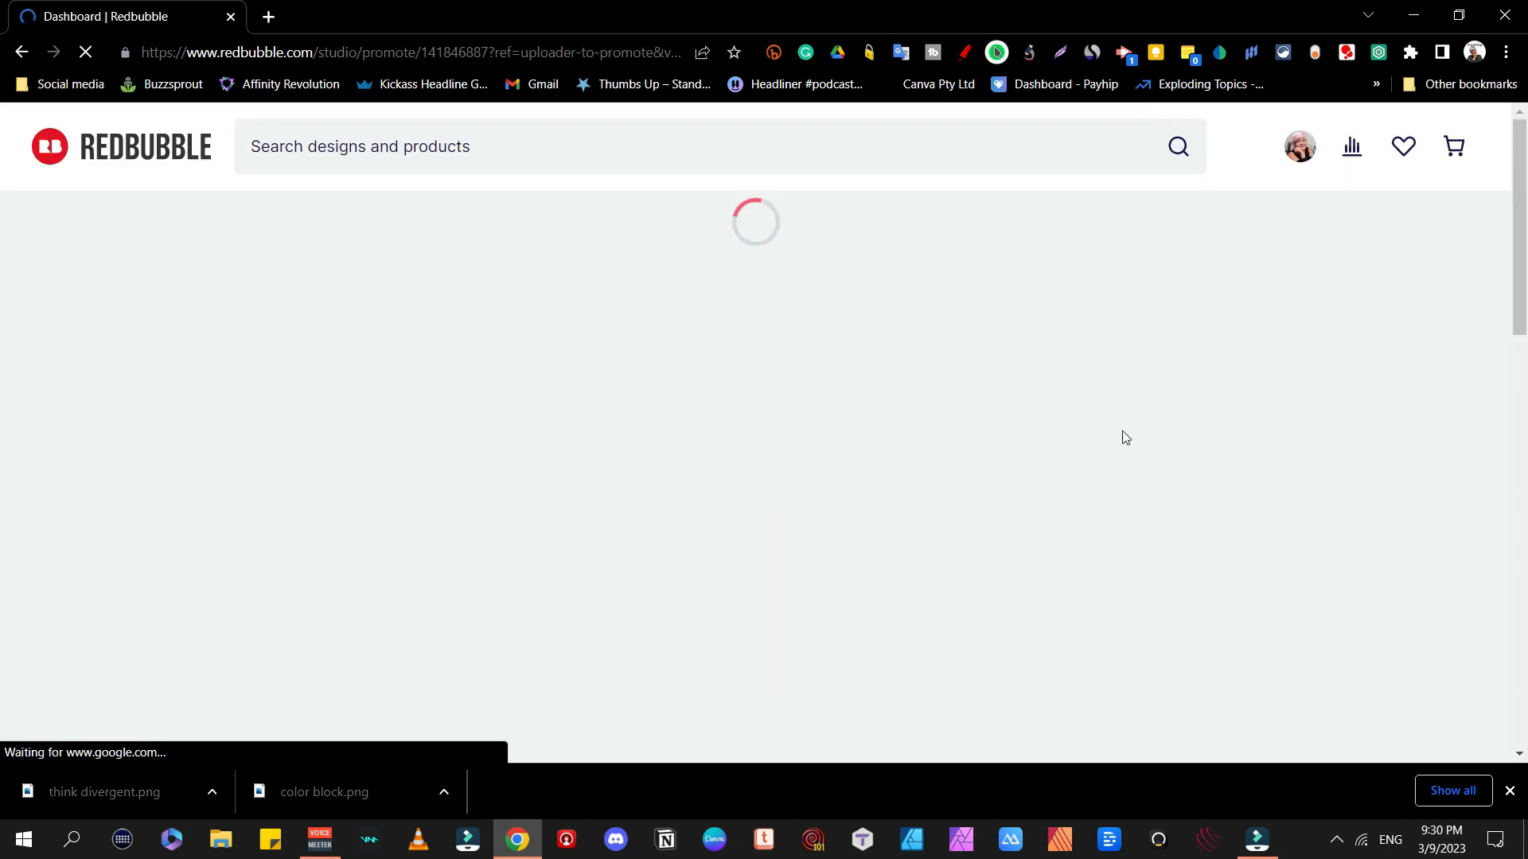
pyautogui.scroll(-4, 837, 408)
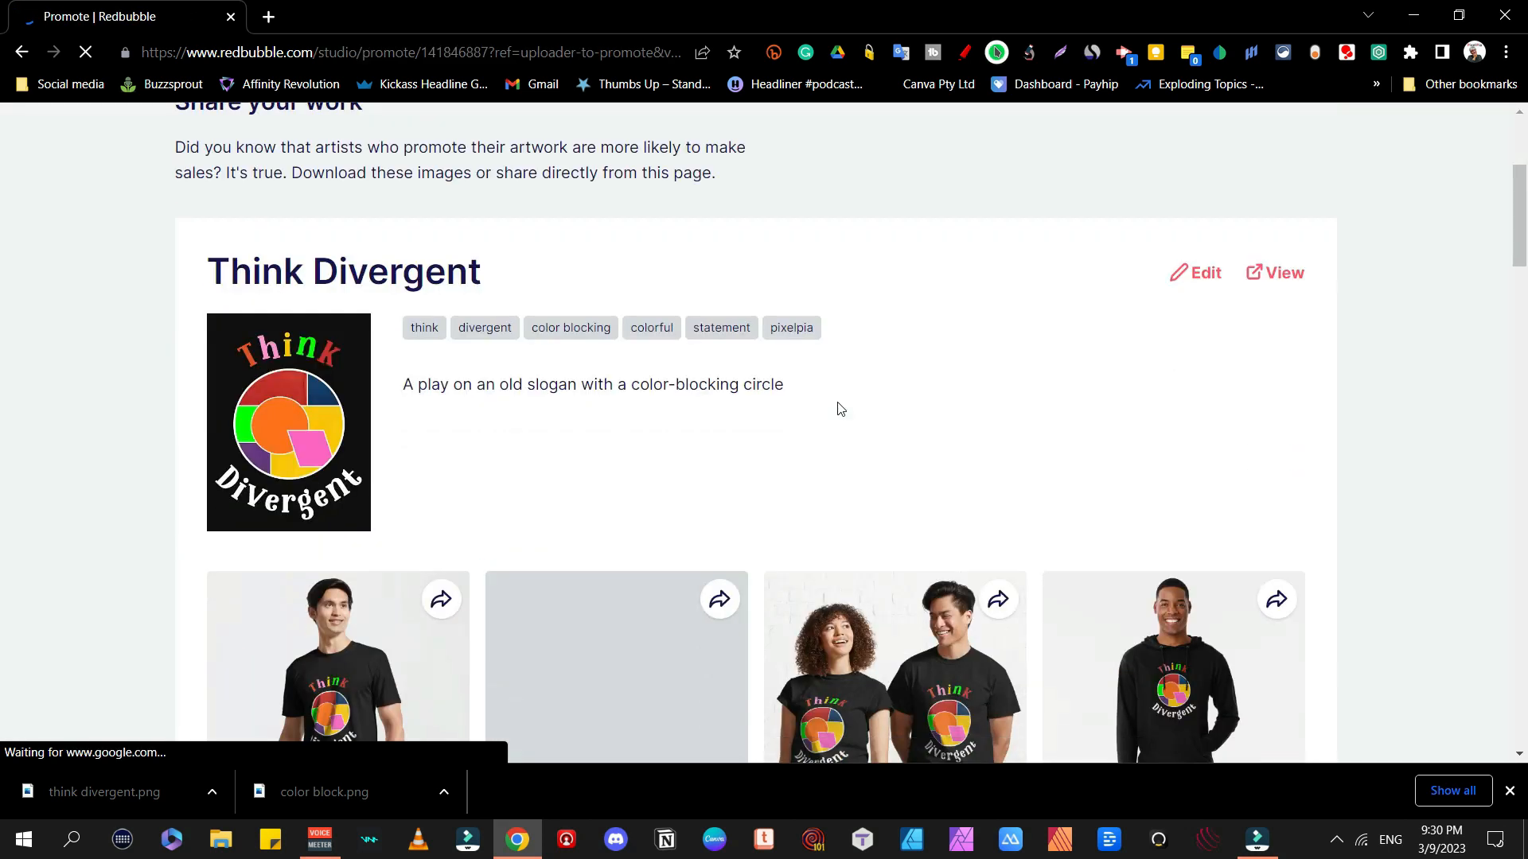
pyautogui.scroll(-4, 837, 409)
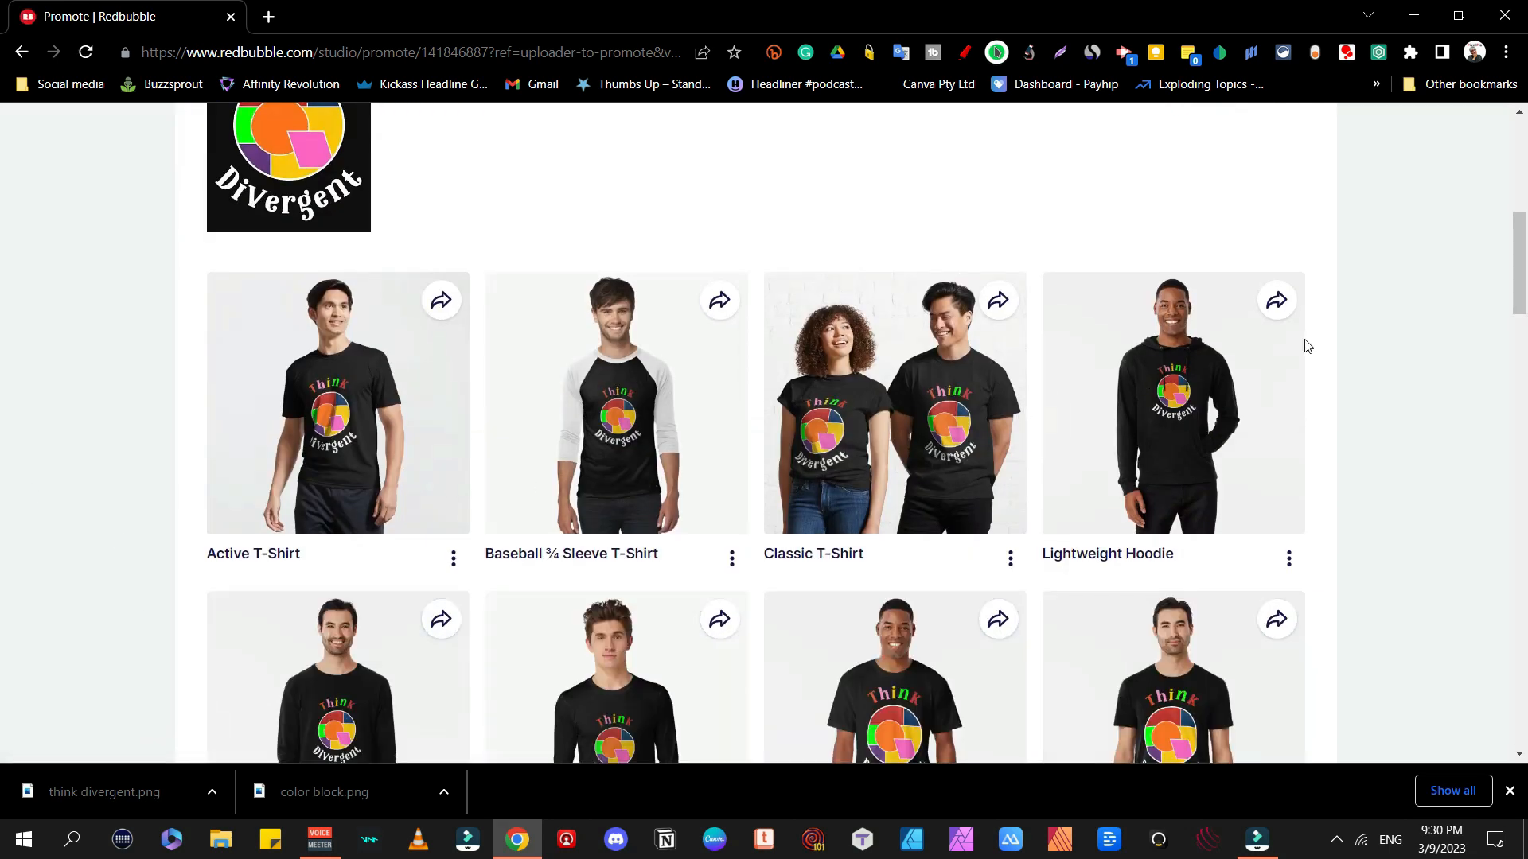
pyautogui.scroll(-3, 1306, 345)
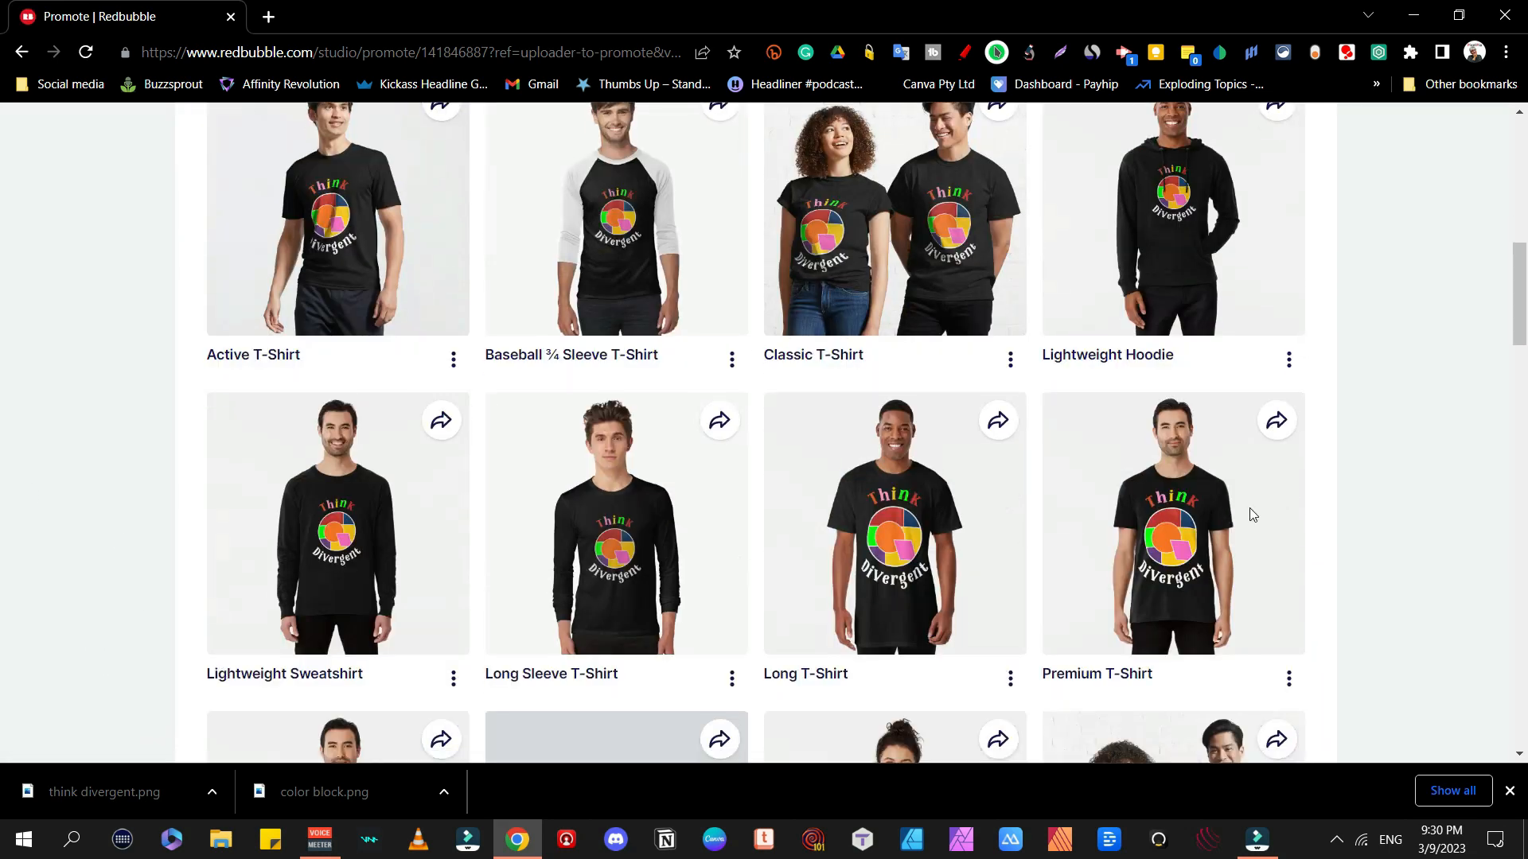
pyautogui.scroll(-5, 1249, 513)
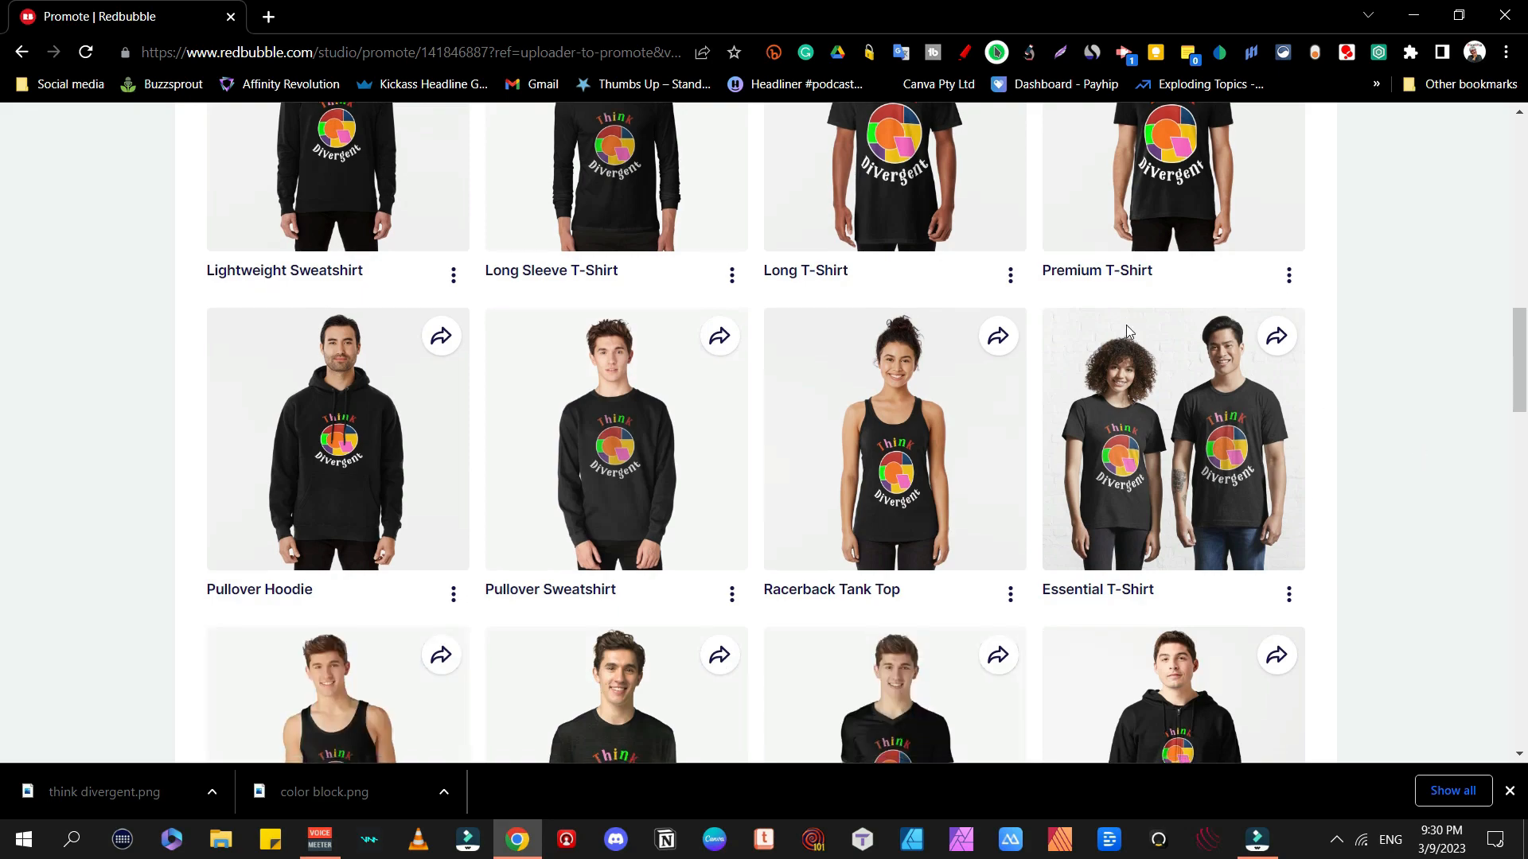
pyautogui.scroll(-5, 1125, 325)
pyautogui.scroll(-4, 1388, 416)
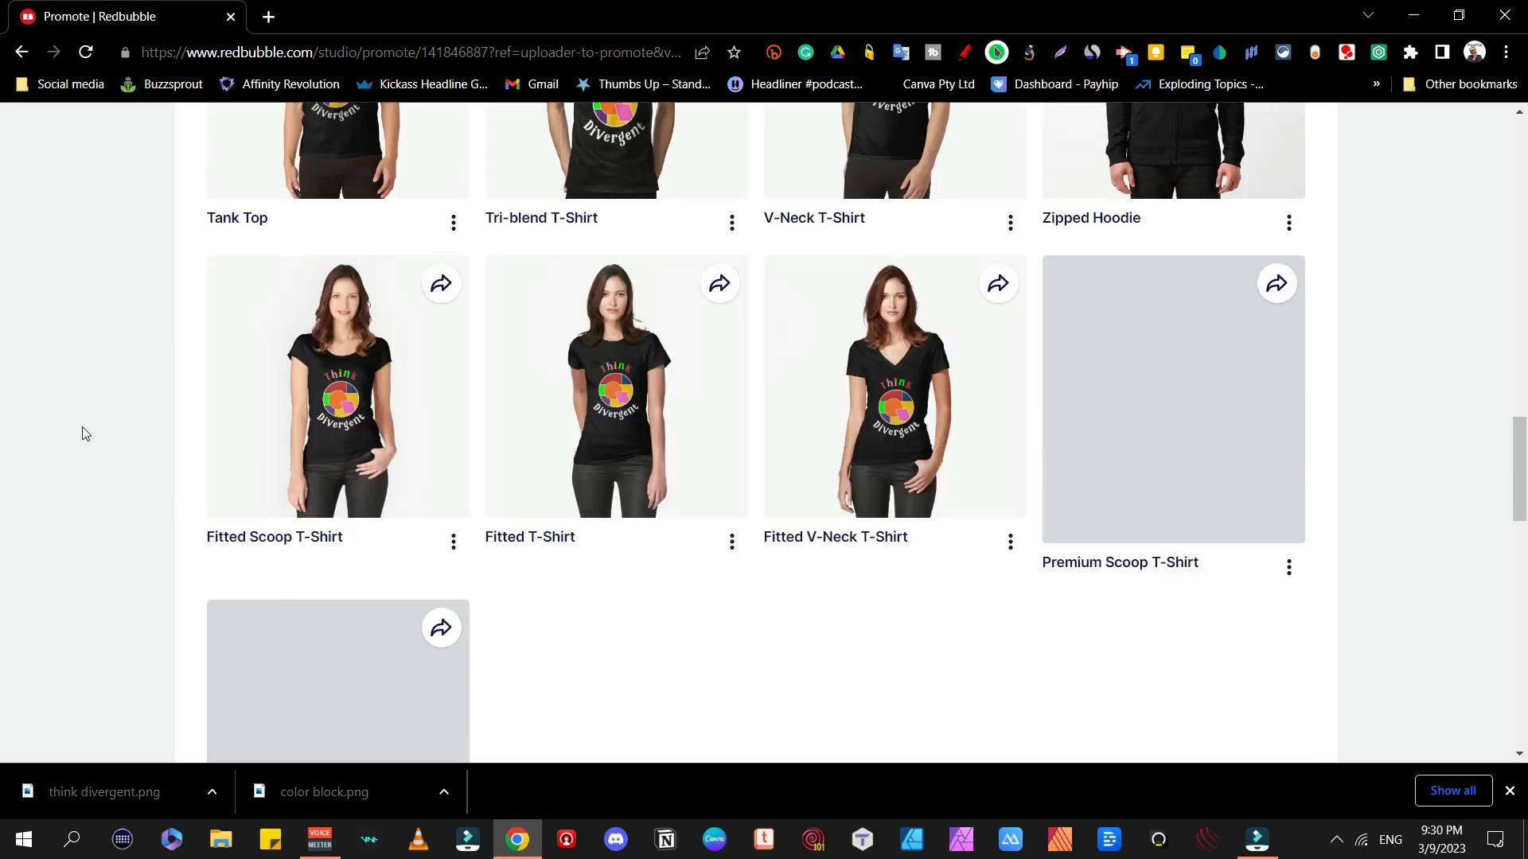
pyautogui.scroll(-4, 1044, 473)
pyautogui.scroll(20, 1273, 406)
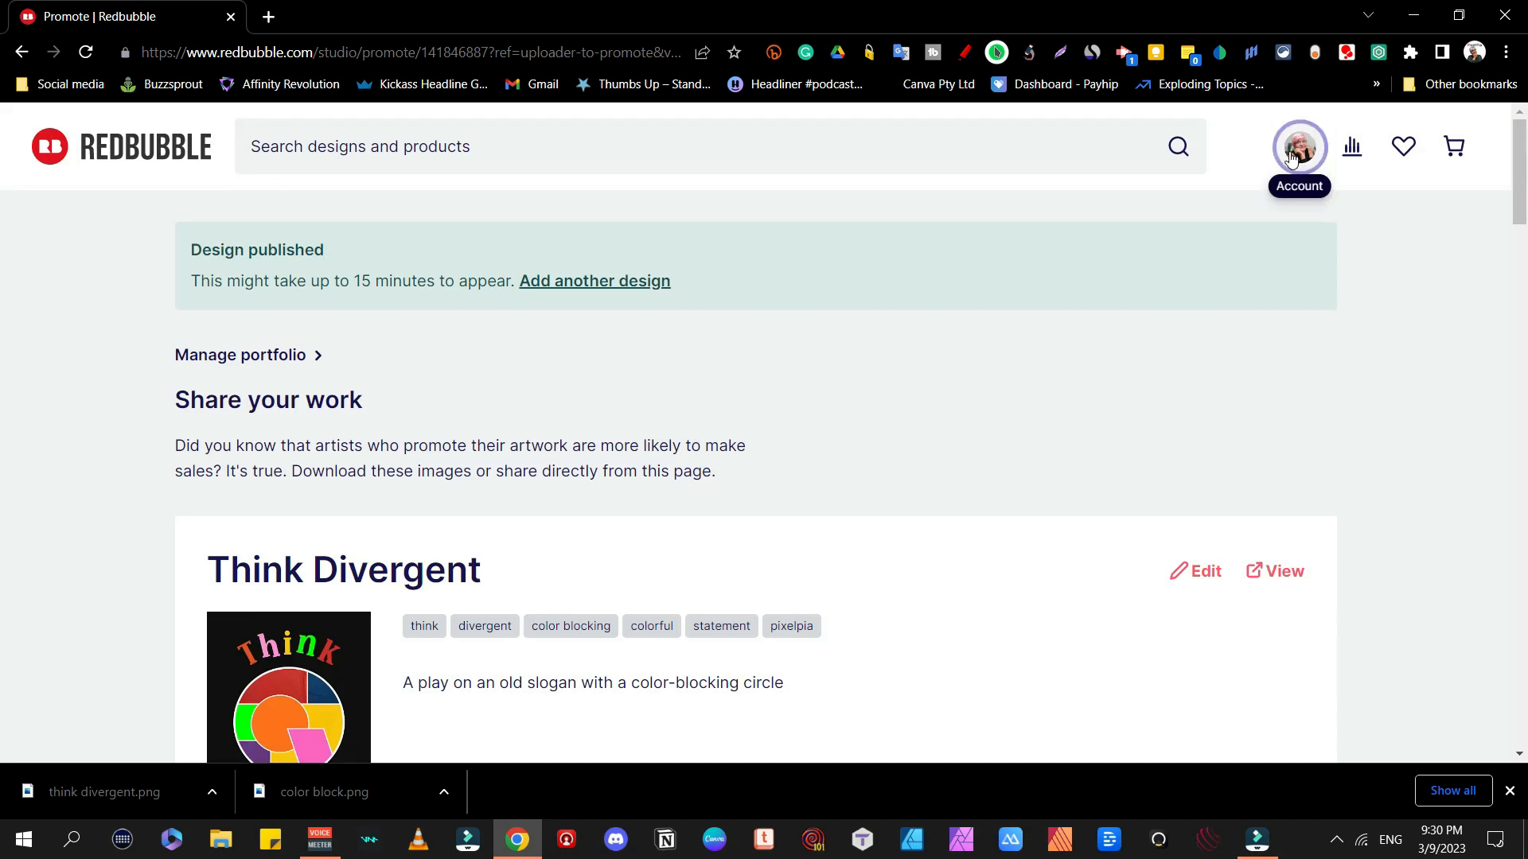
# Step: In Manage Portfolio, select the Think Divergent card and add it to the Retro collection
pyautogui.click(1301, 159)
pyautogui.click(1285, 444)
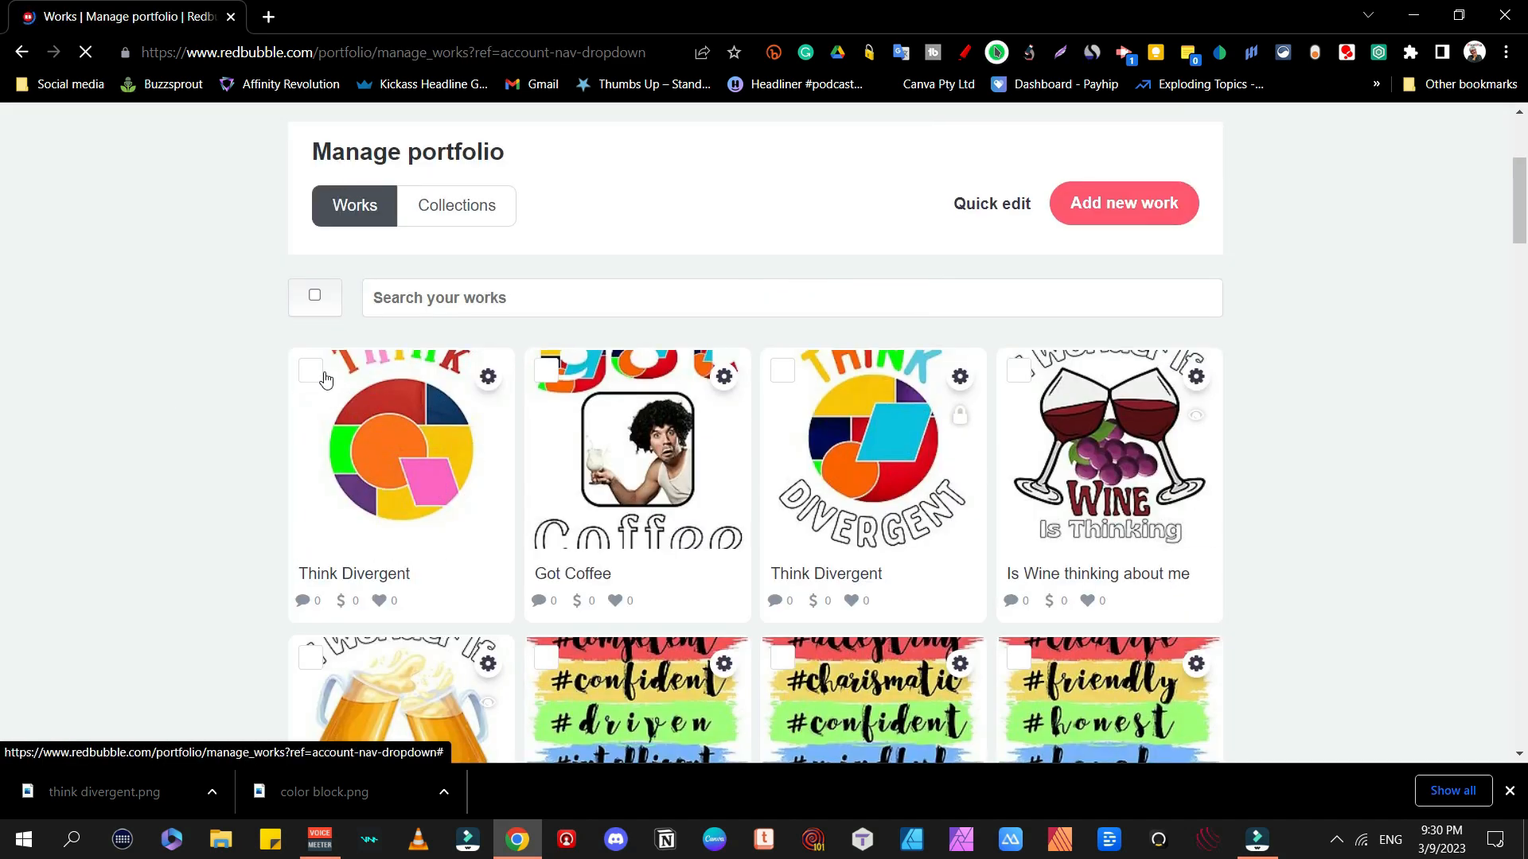
pyautogui.click(314, 372)
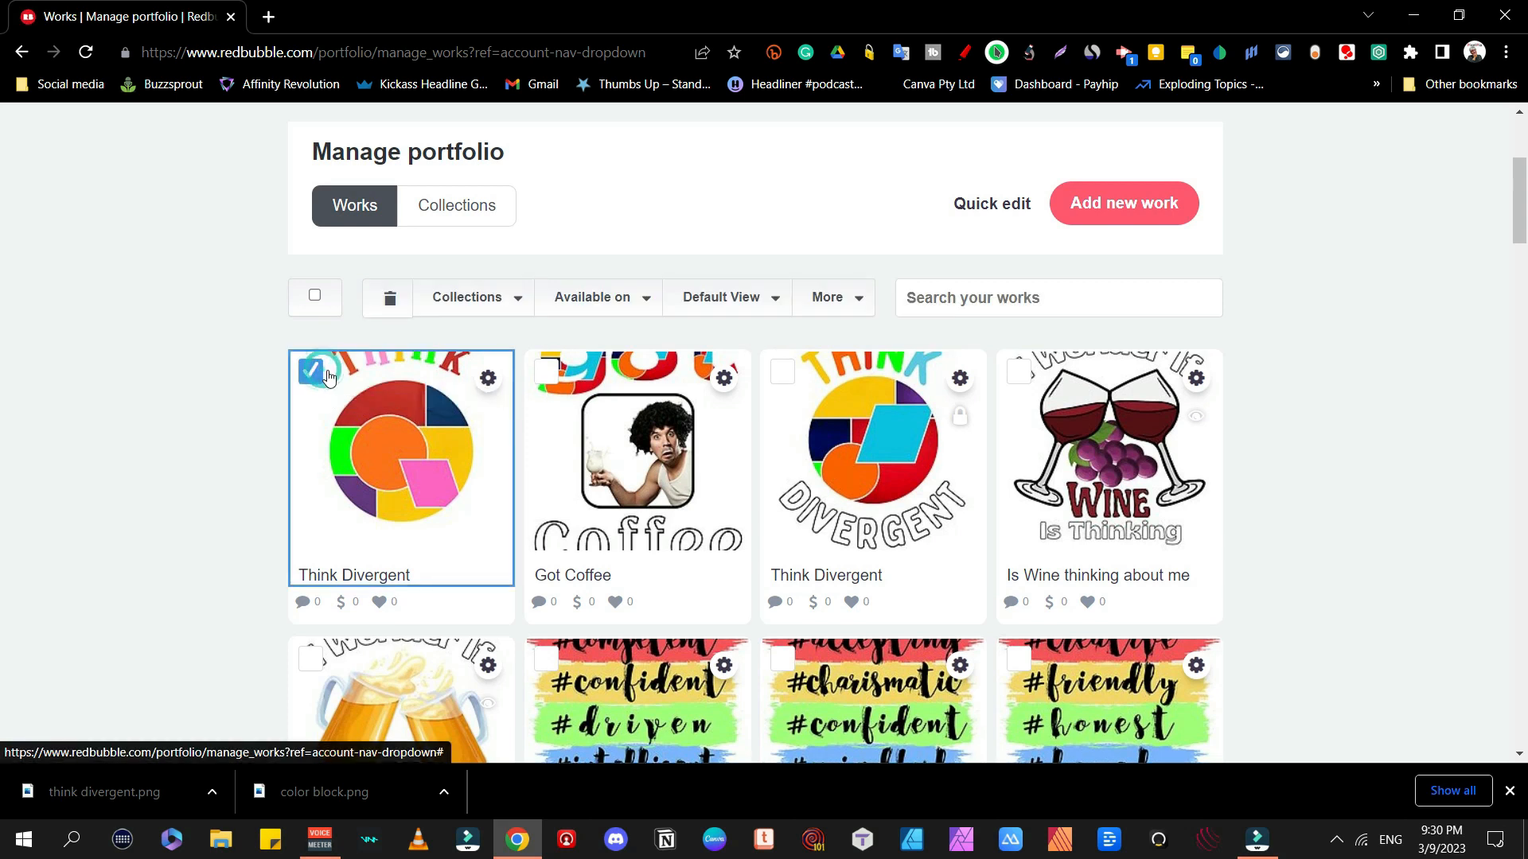
pyautogui.click(495, 300)
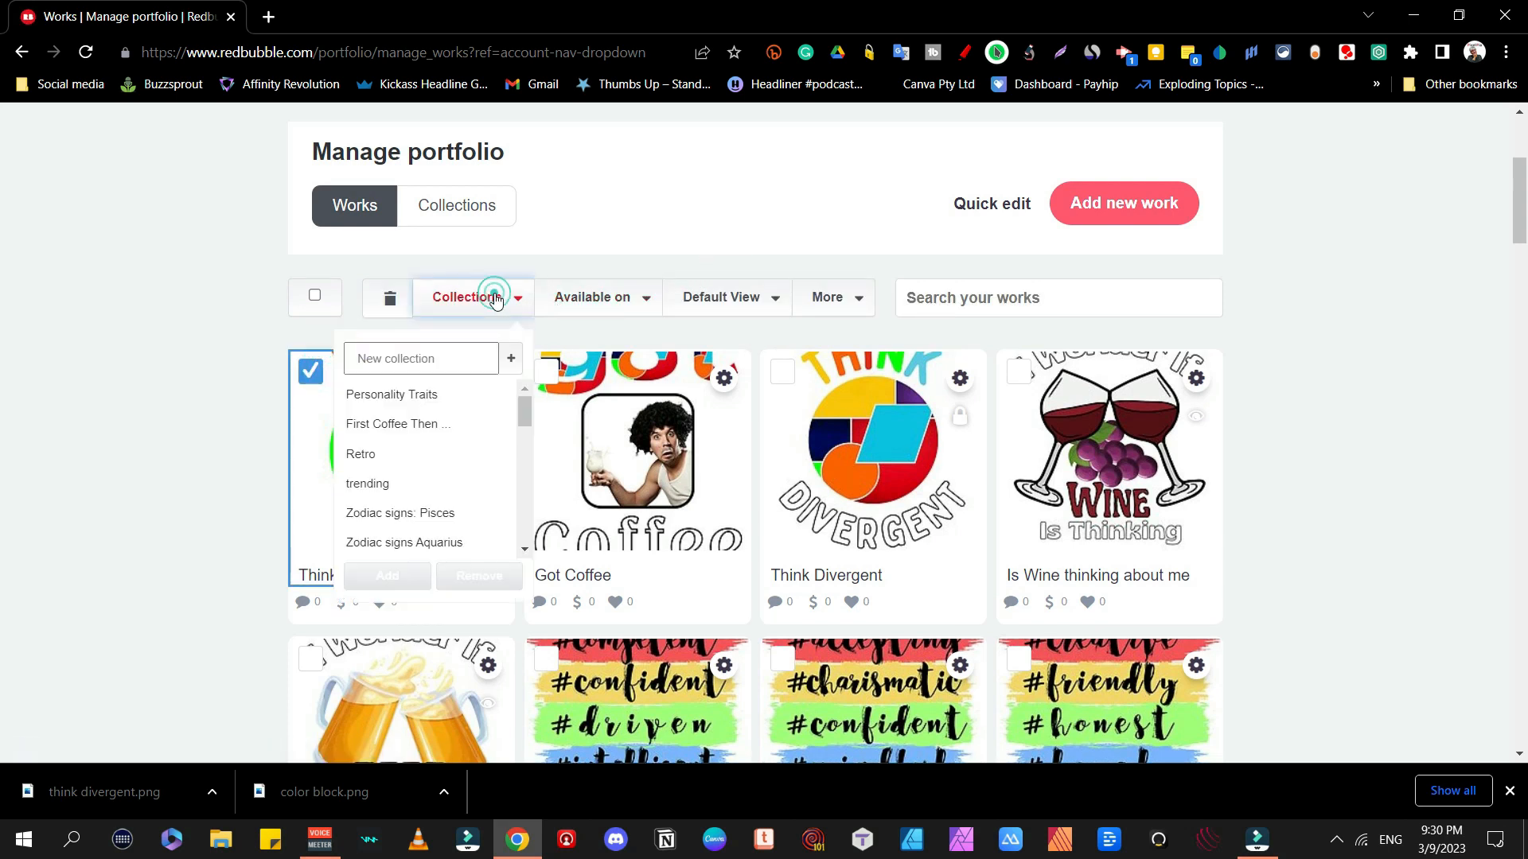
pyautogui.click(439, 469)
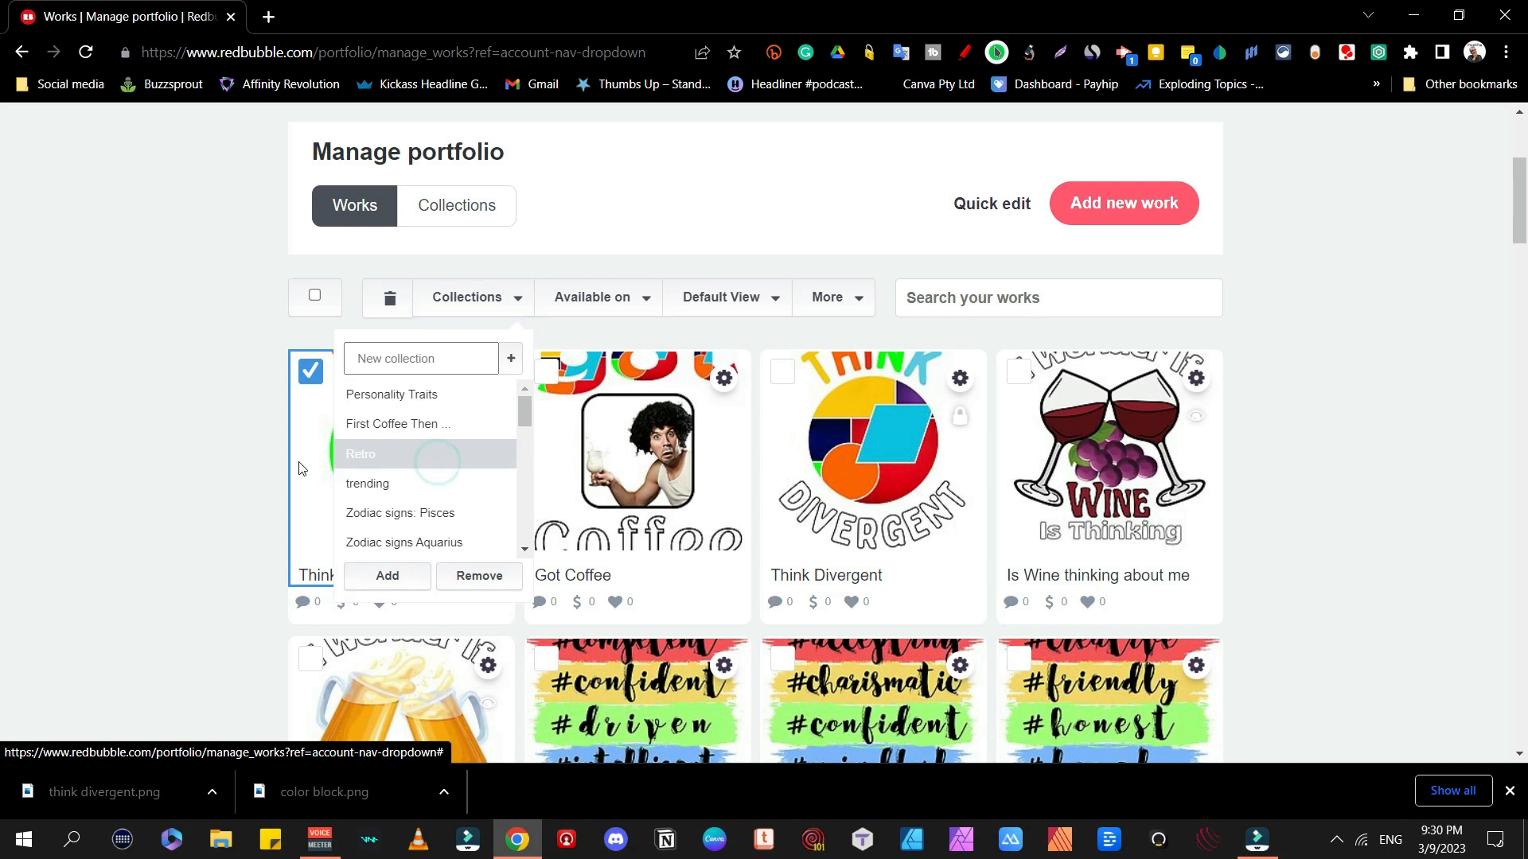
pyautogui.click(377, 584)
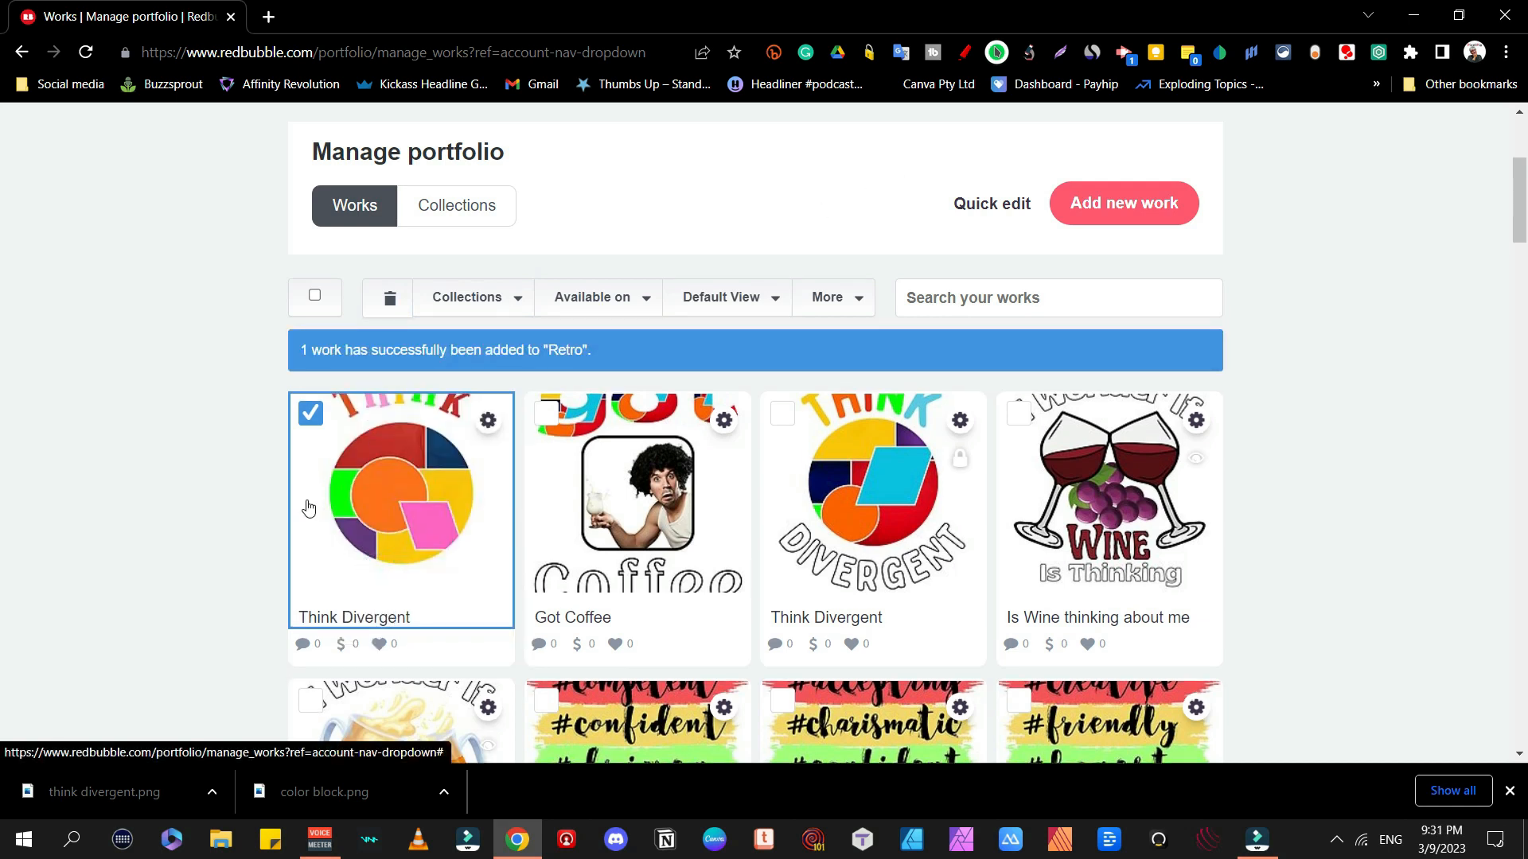